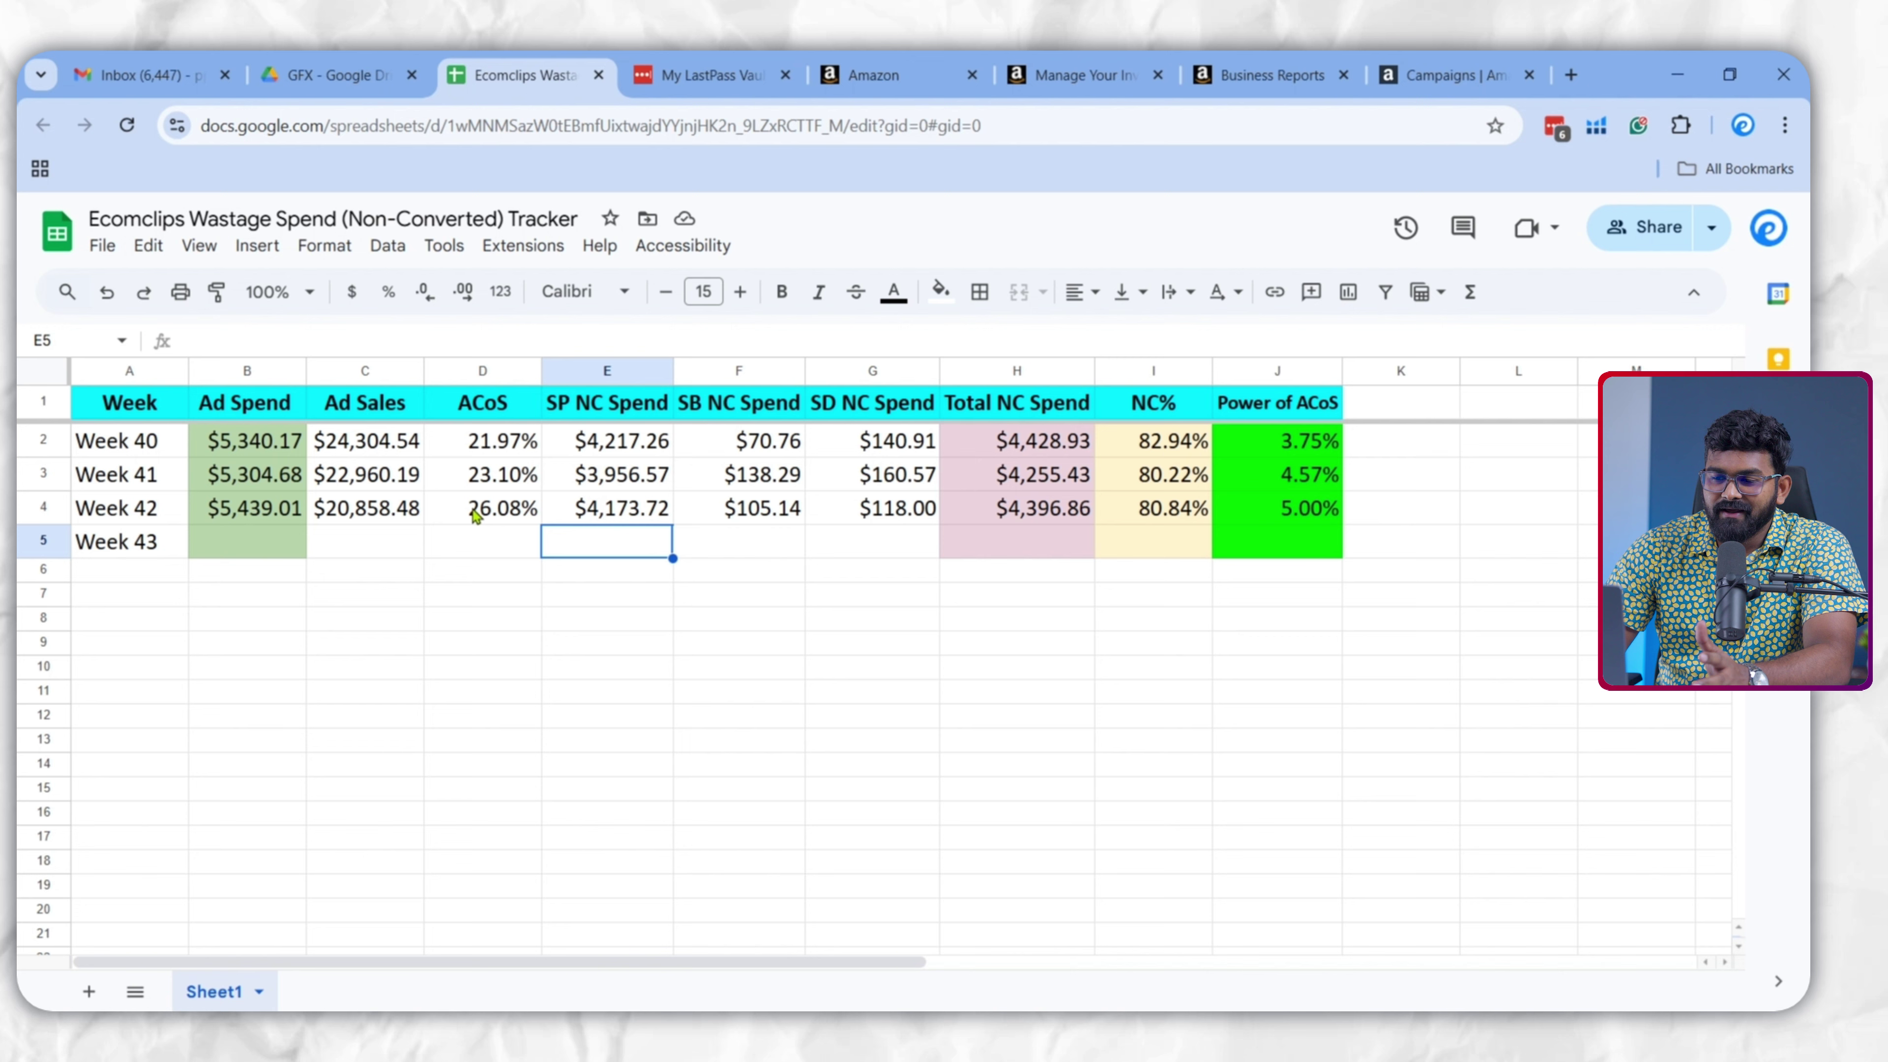
left_click_drag(394, 446, 897, 548)
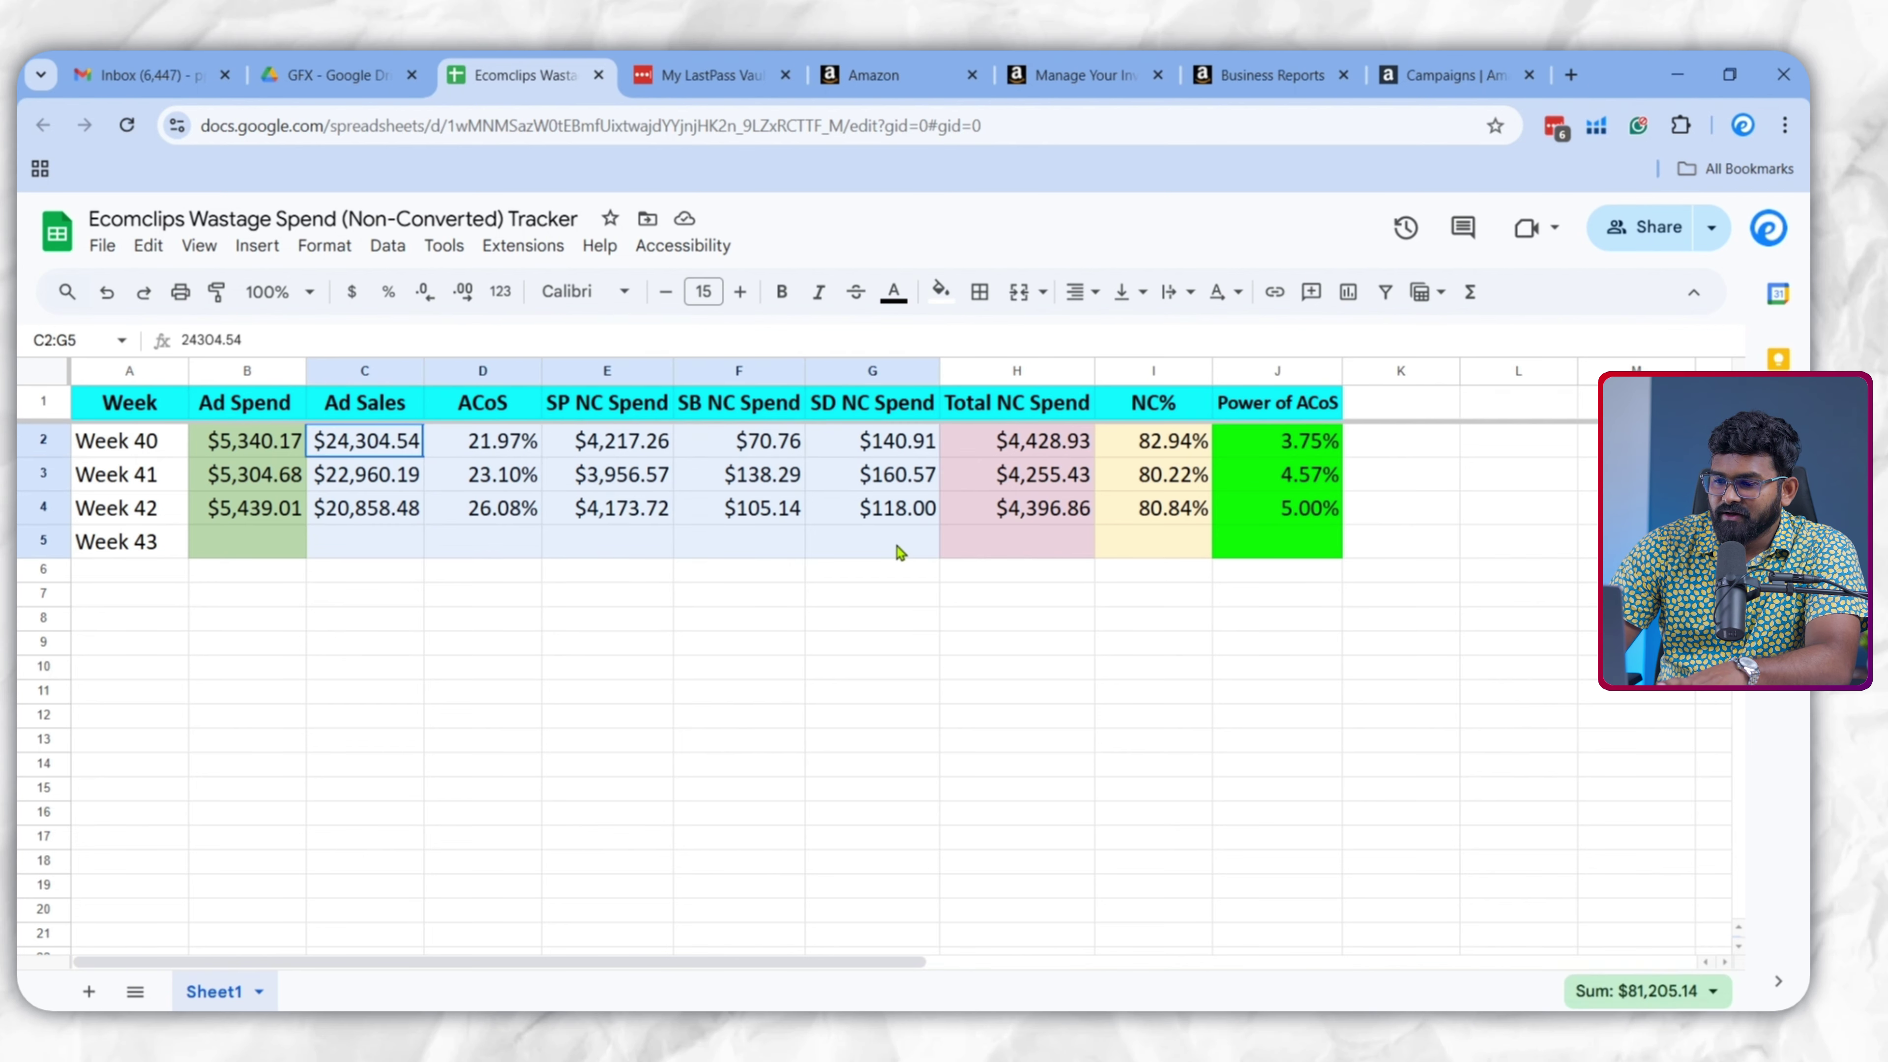
left_click(526, 602)
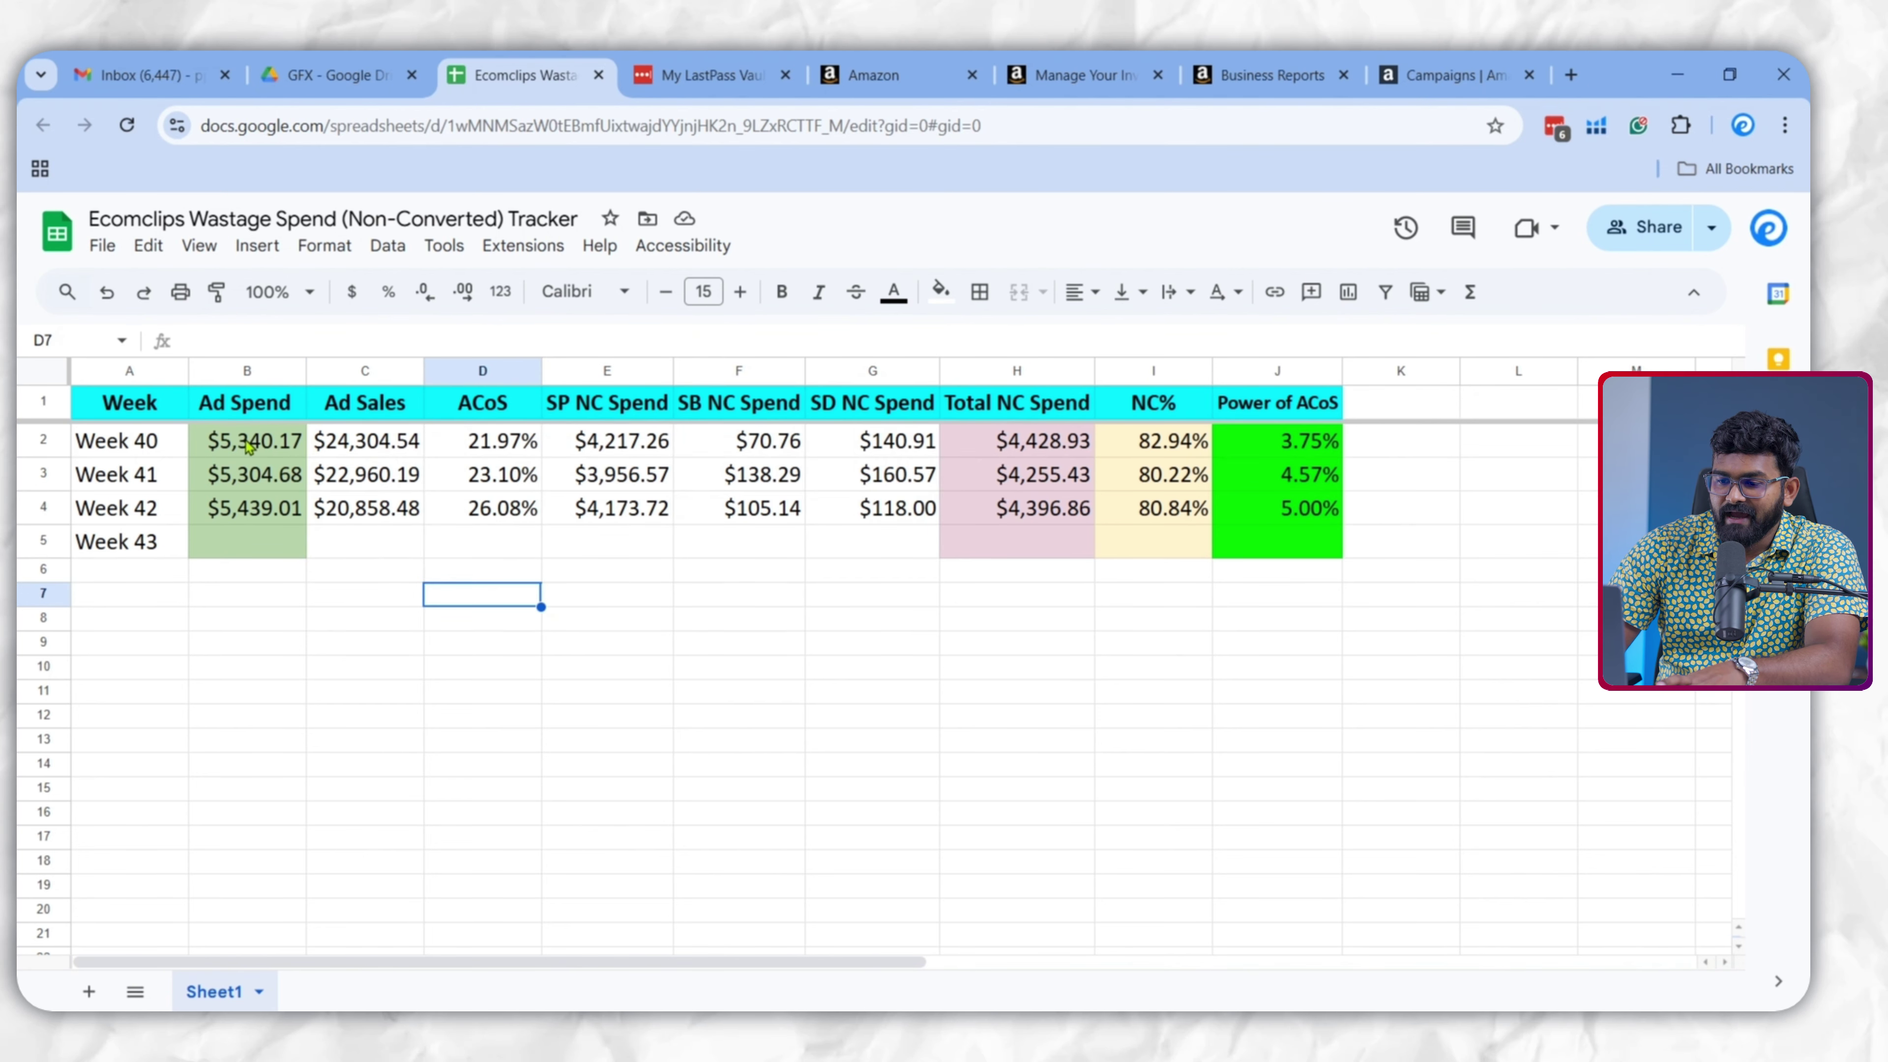
left_click_drag(247, 441, 271, 573)
left_click_drag(381, 442, 407, 528)
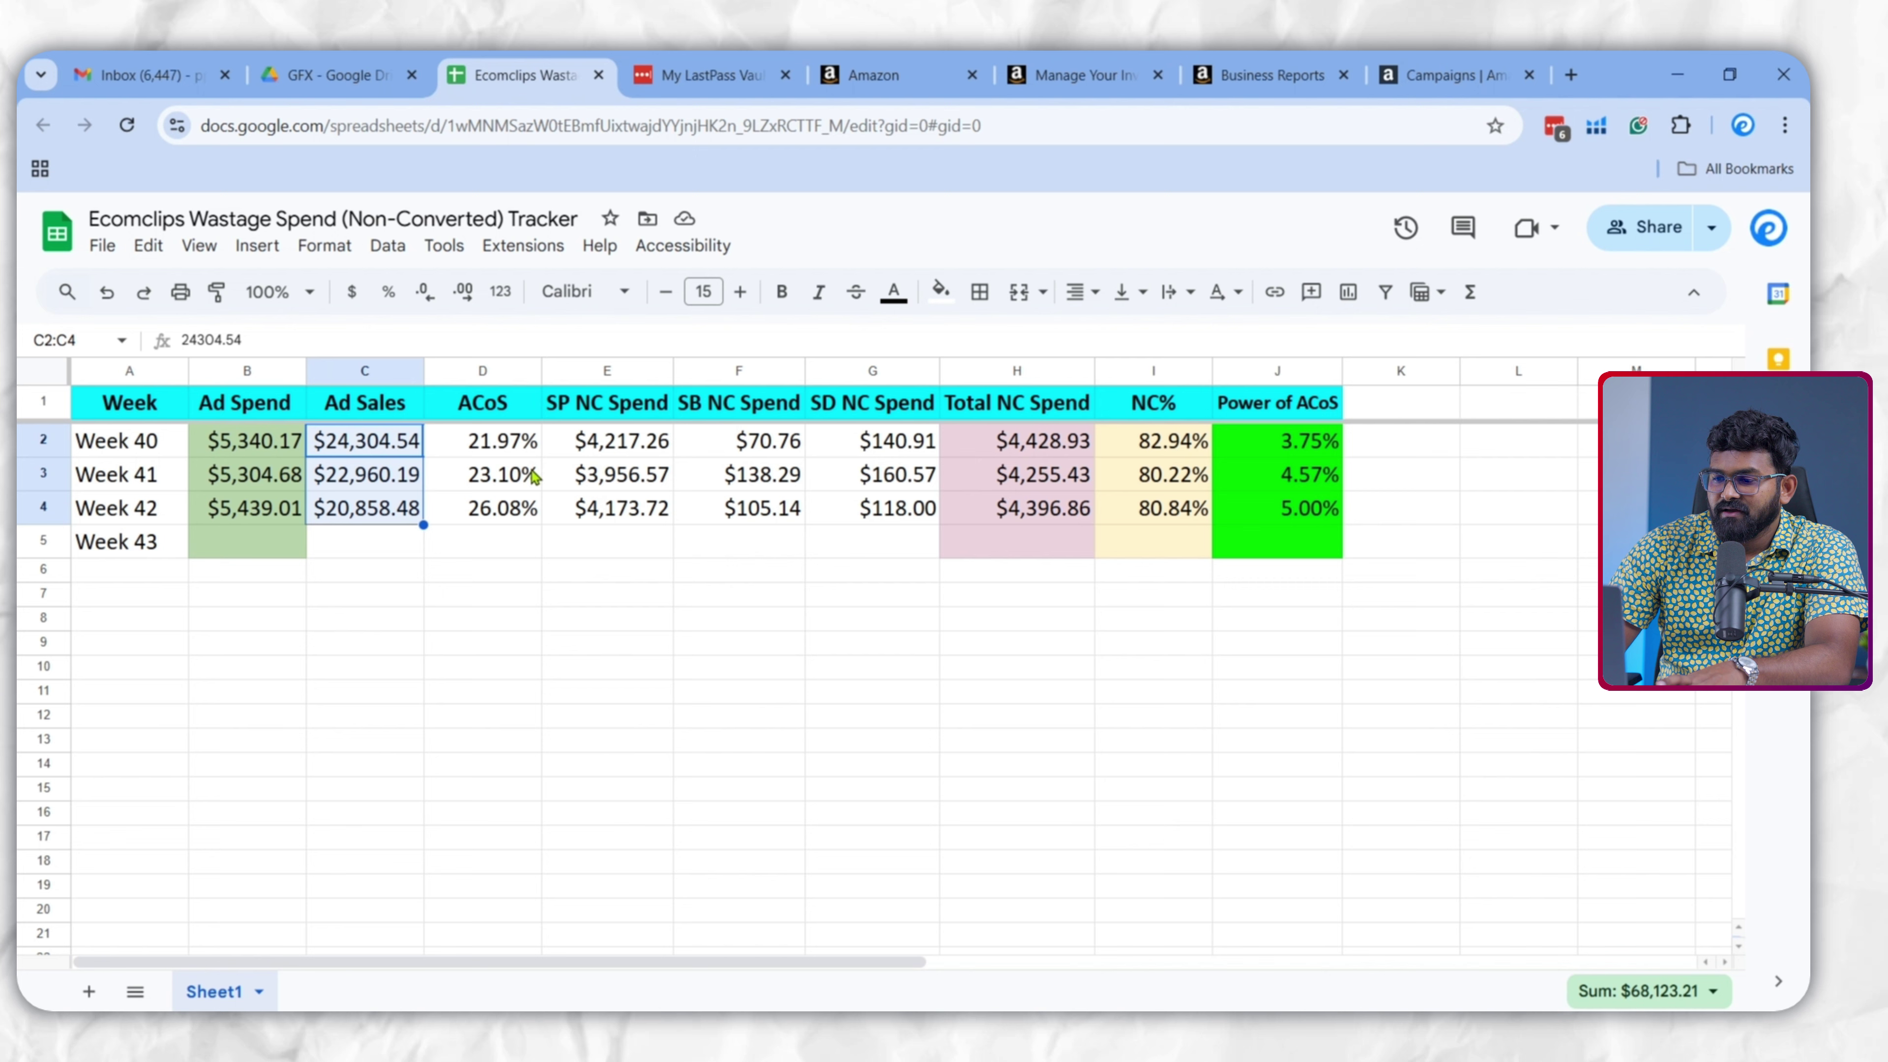
left_click(535, 450)
left_click(605, 435)
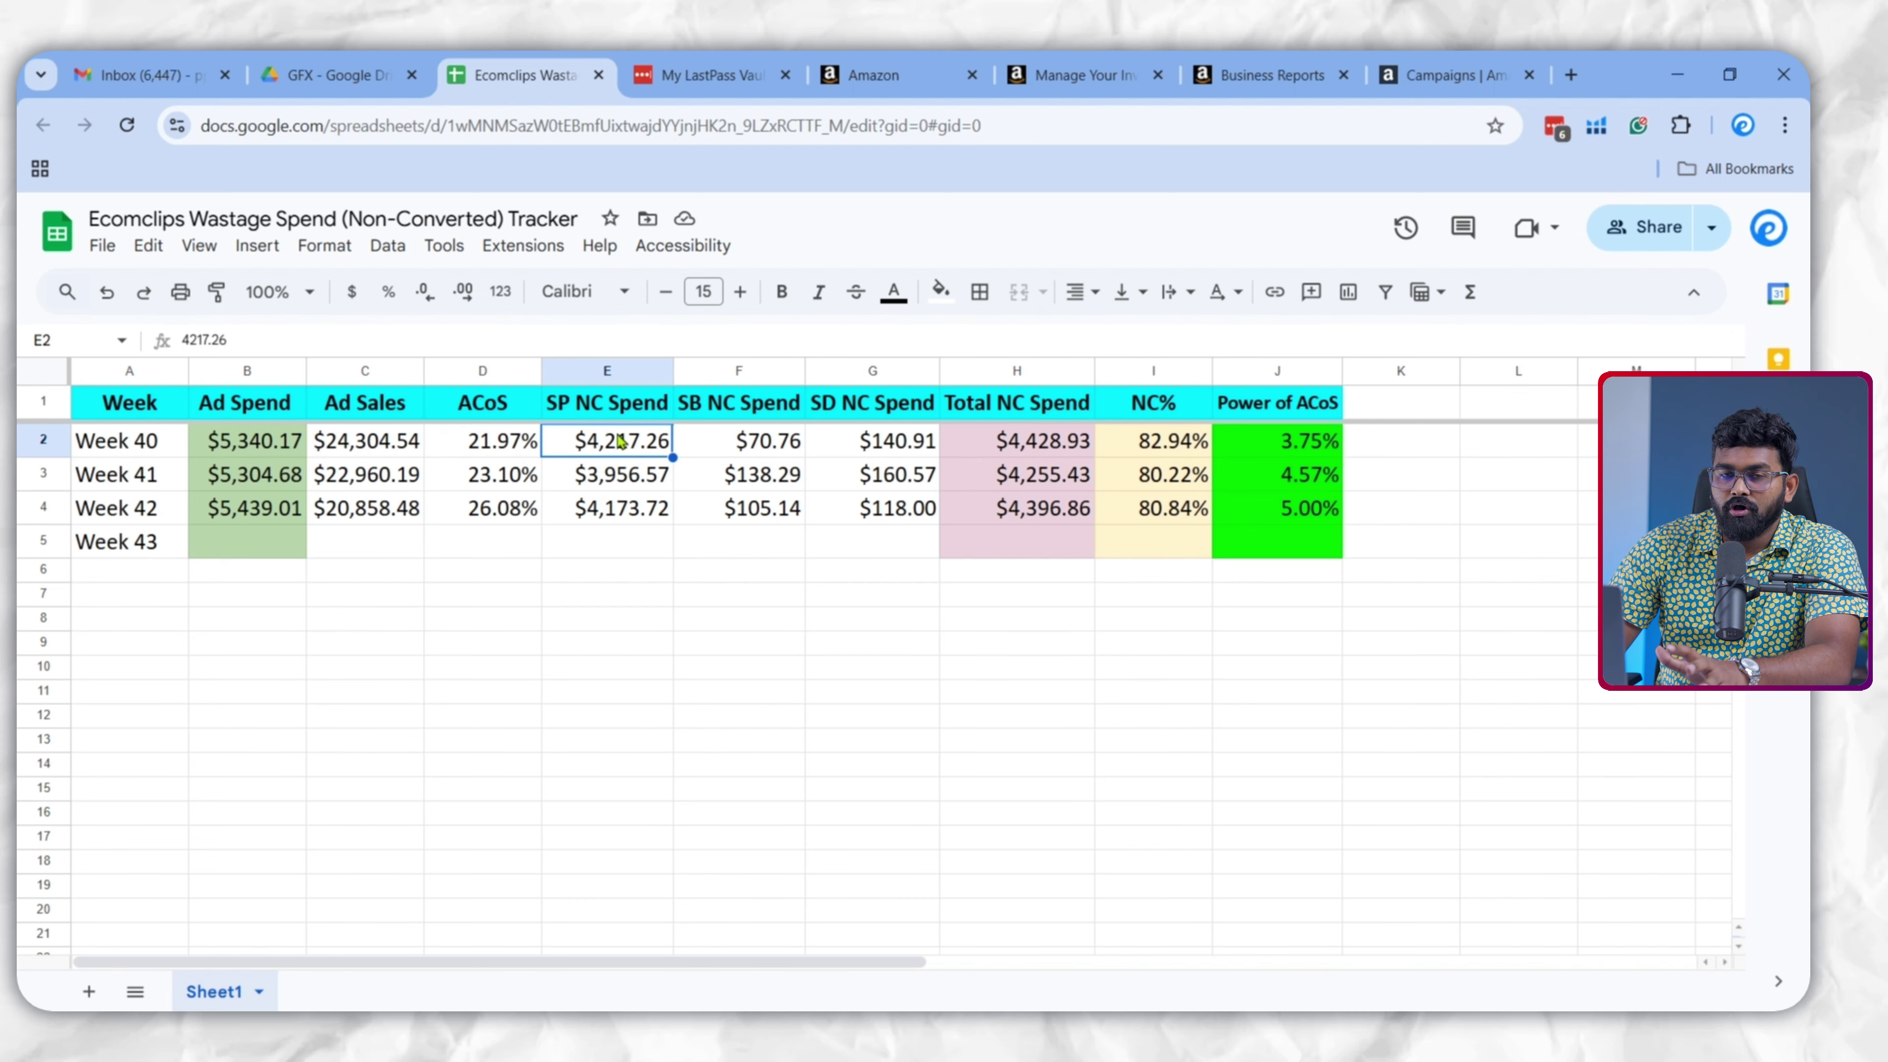
left_click(735, 446)
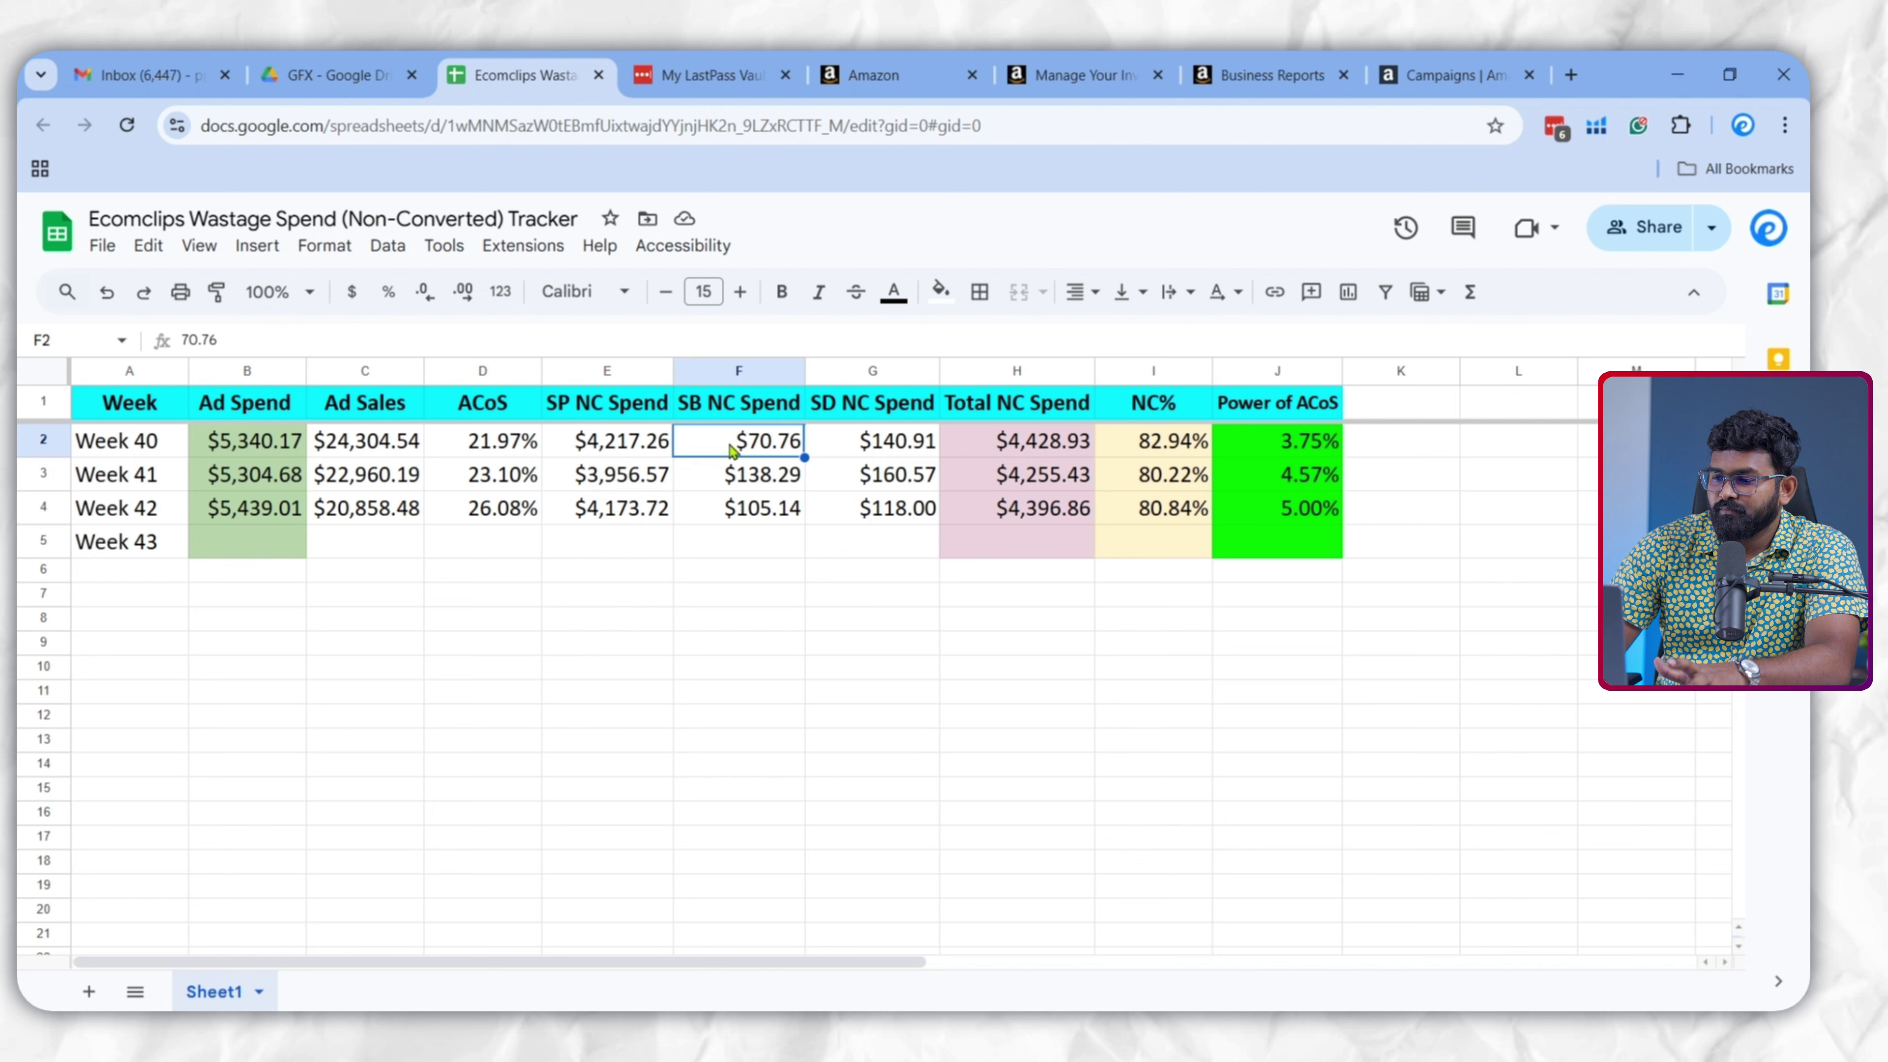
left_click(880, 417)
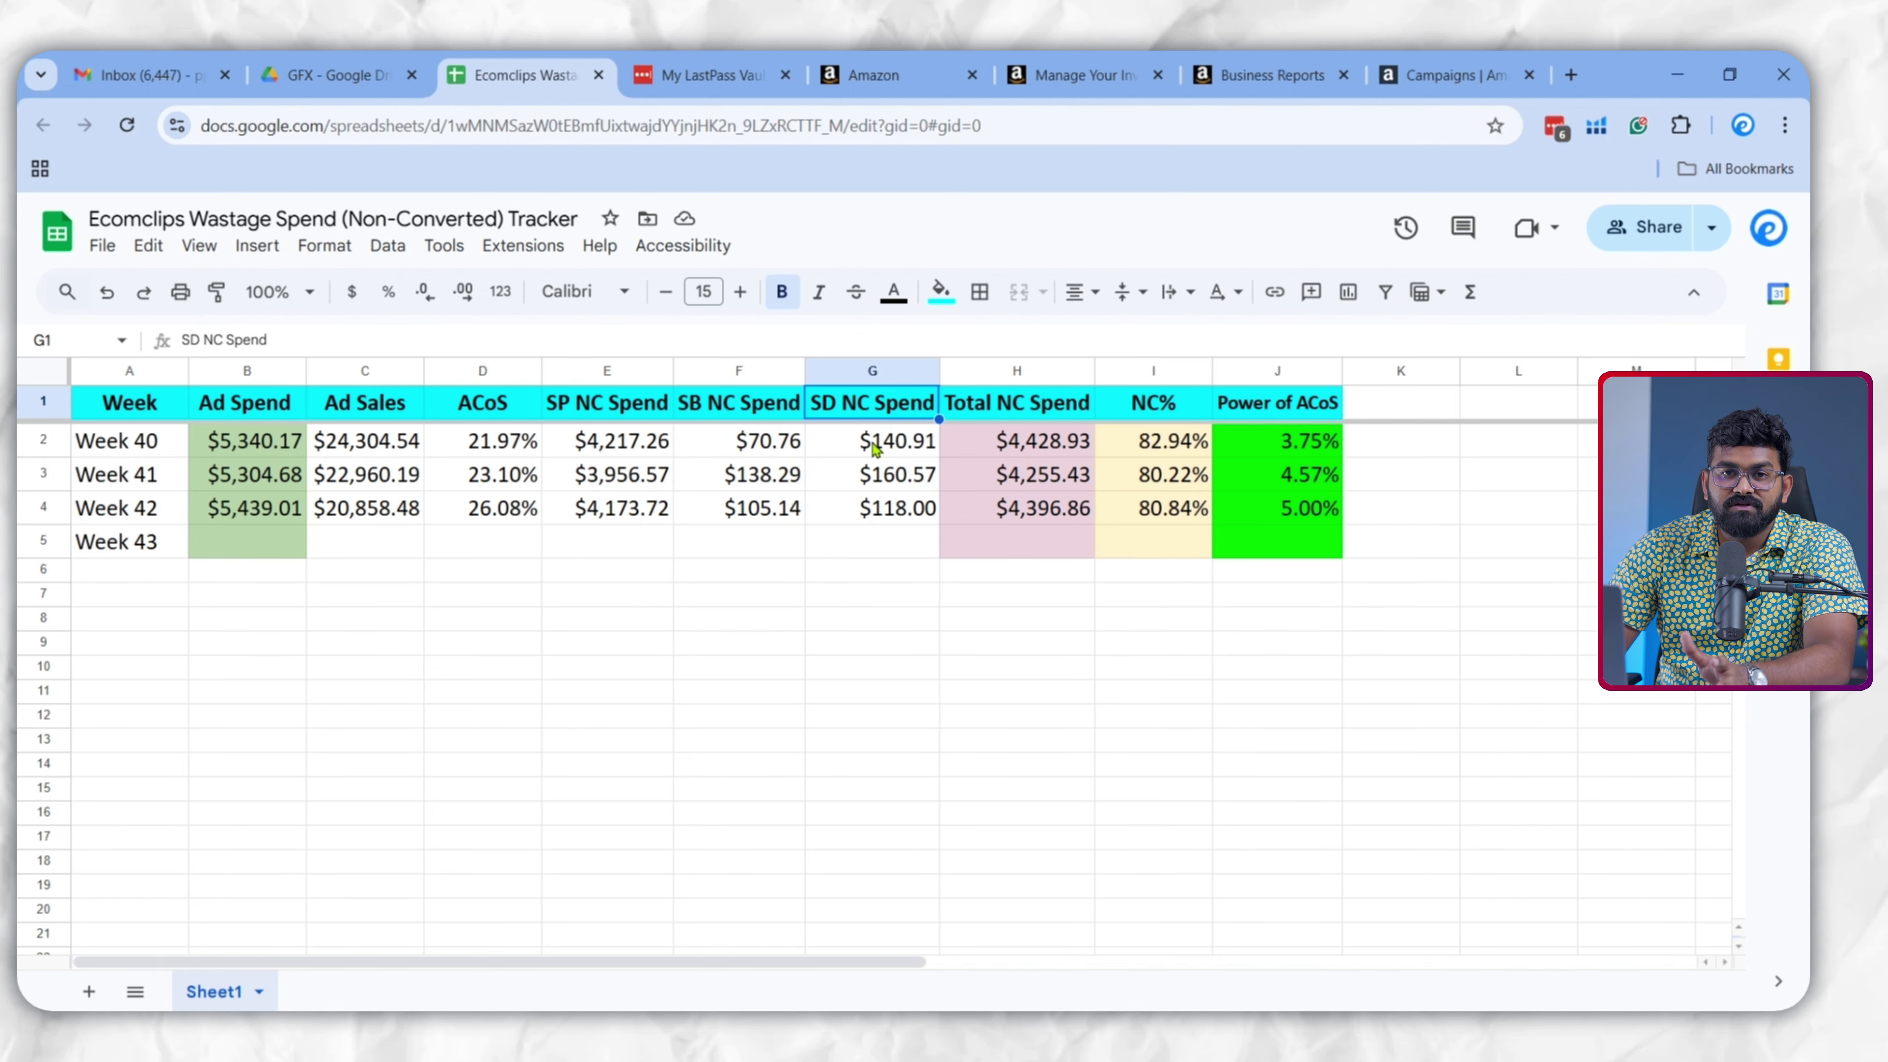
left_click(958, 415)
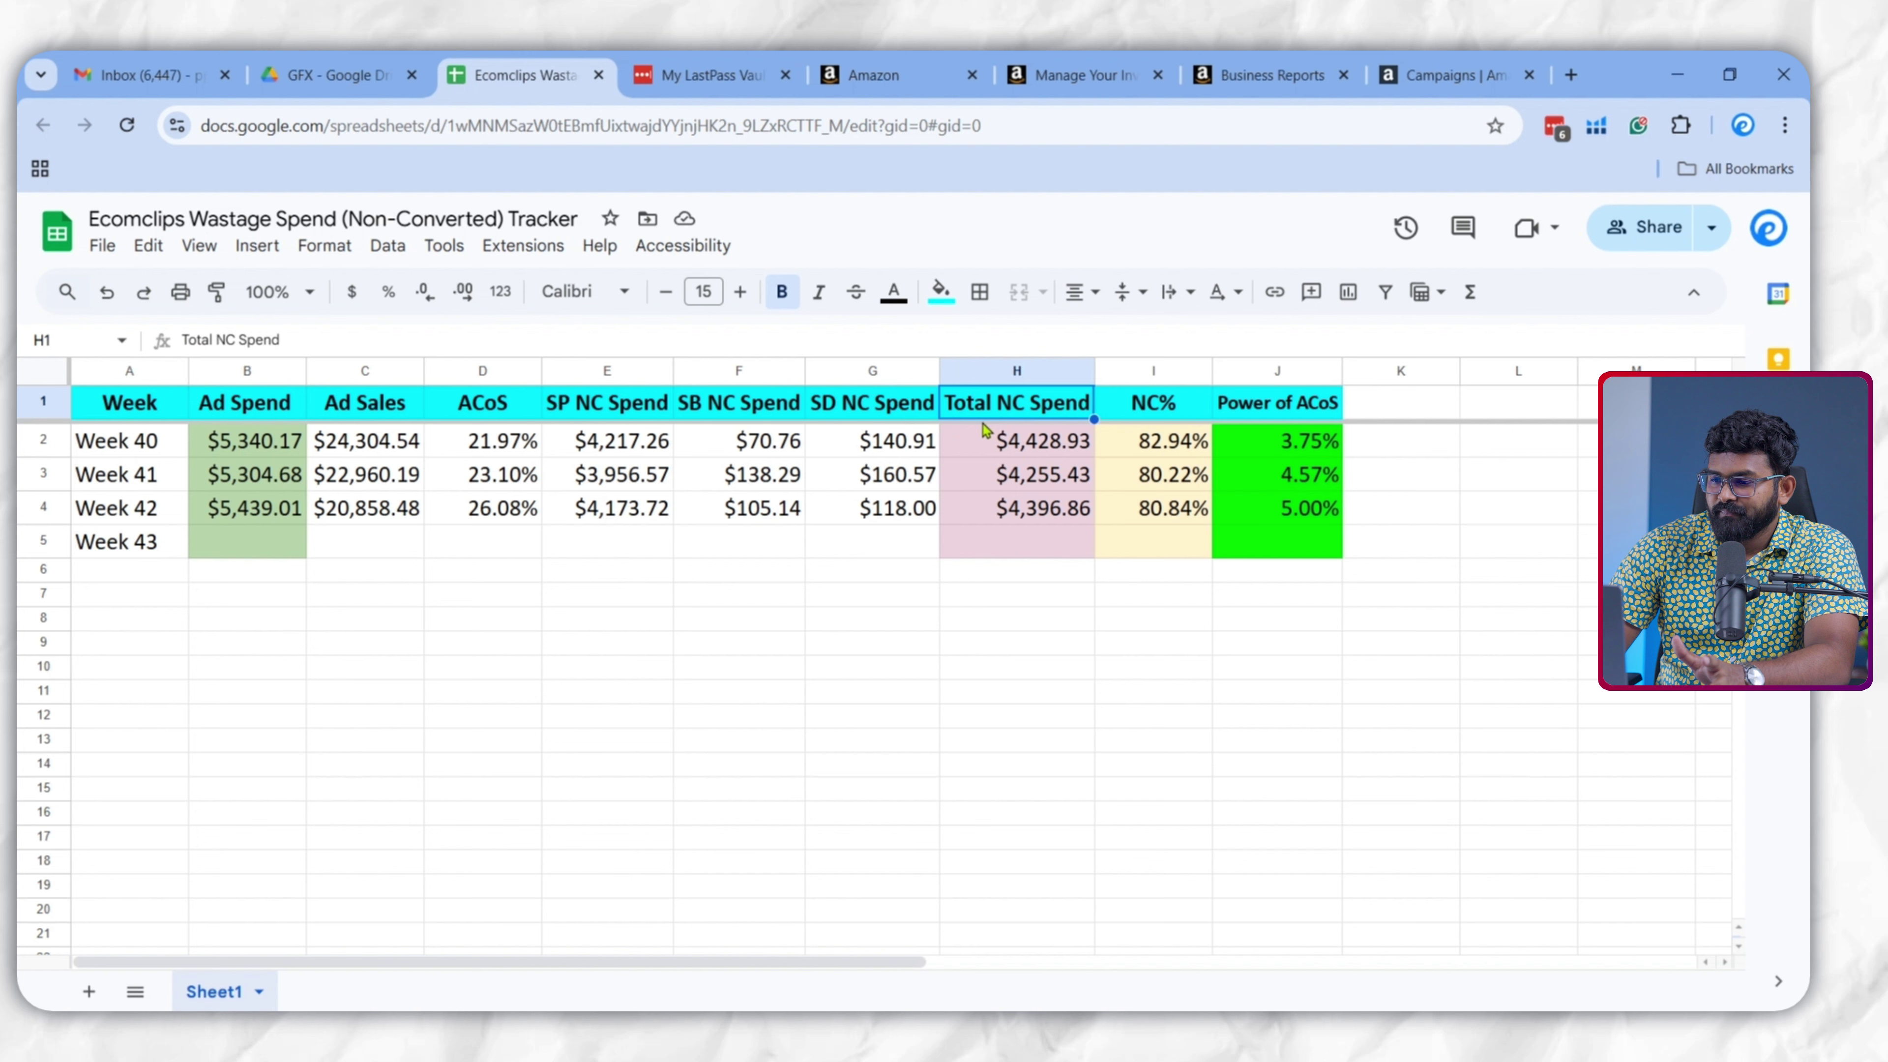
left_click_drag(651, 443, 949, 525)
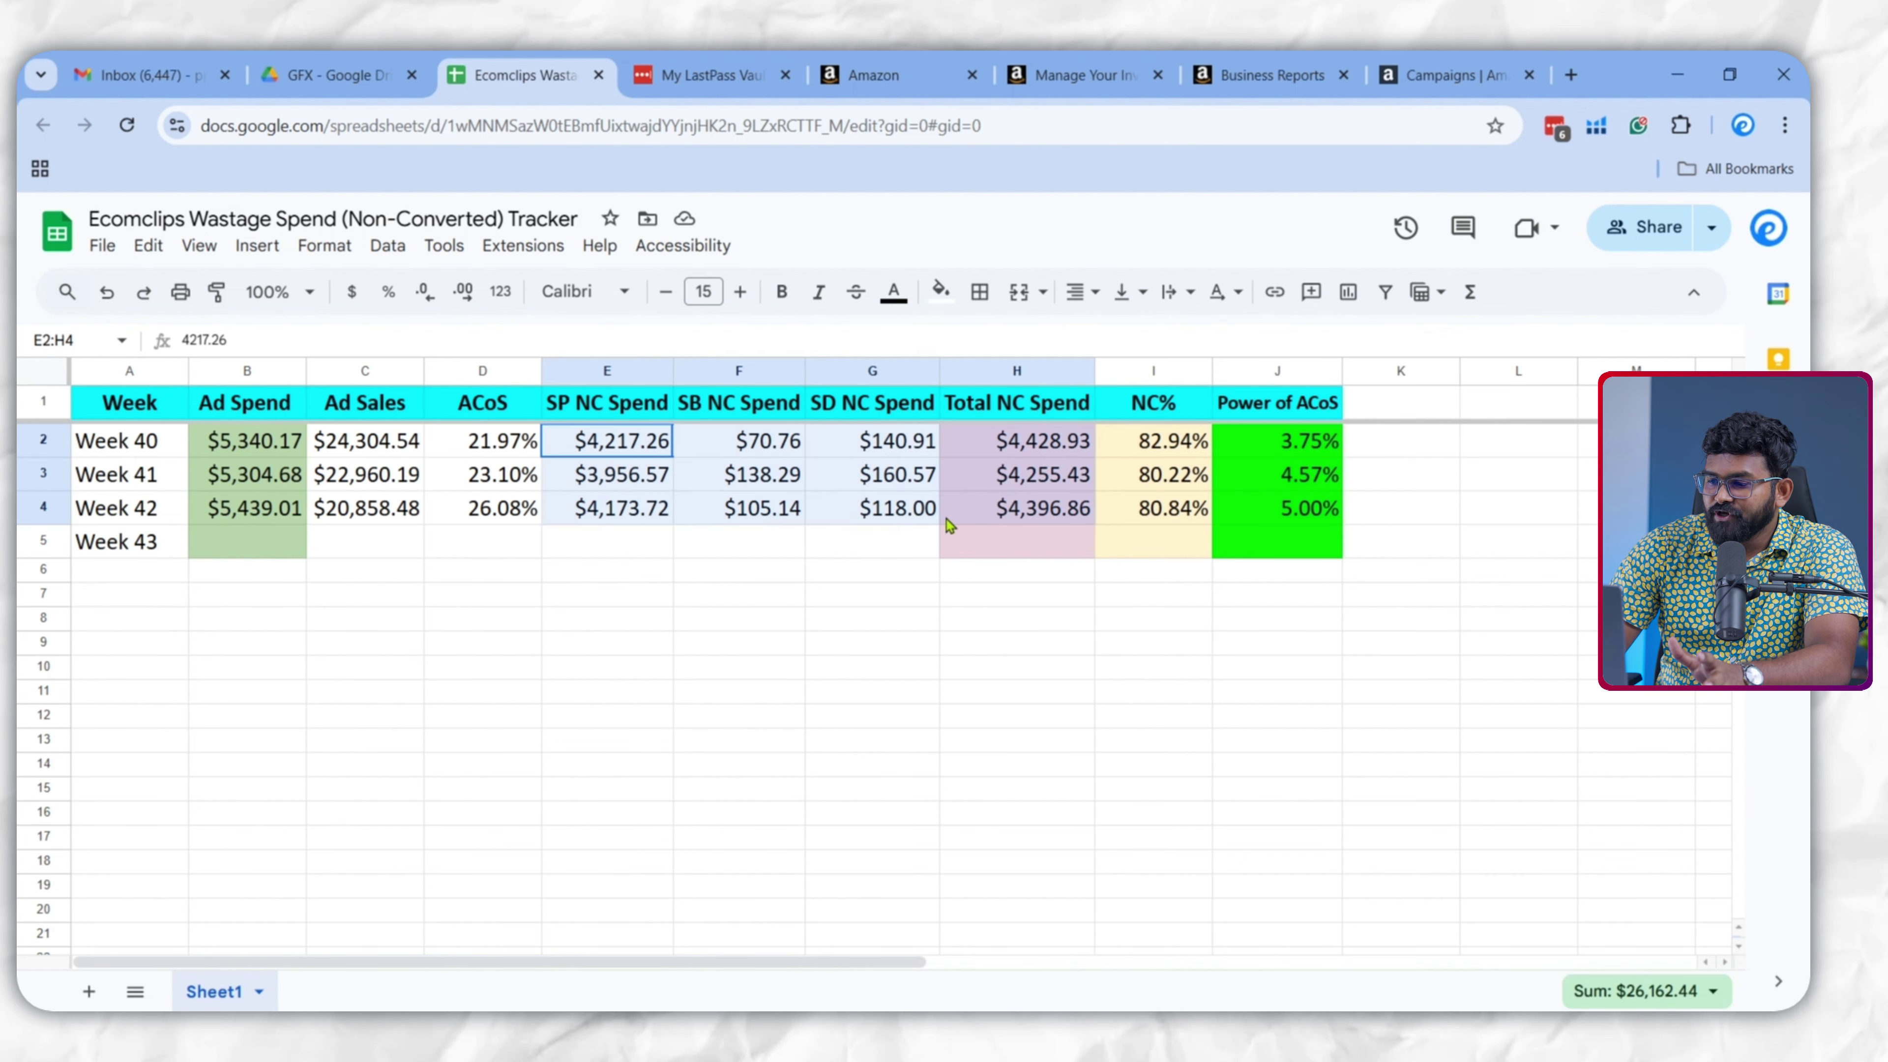
left_click(620, 550)
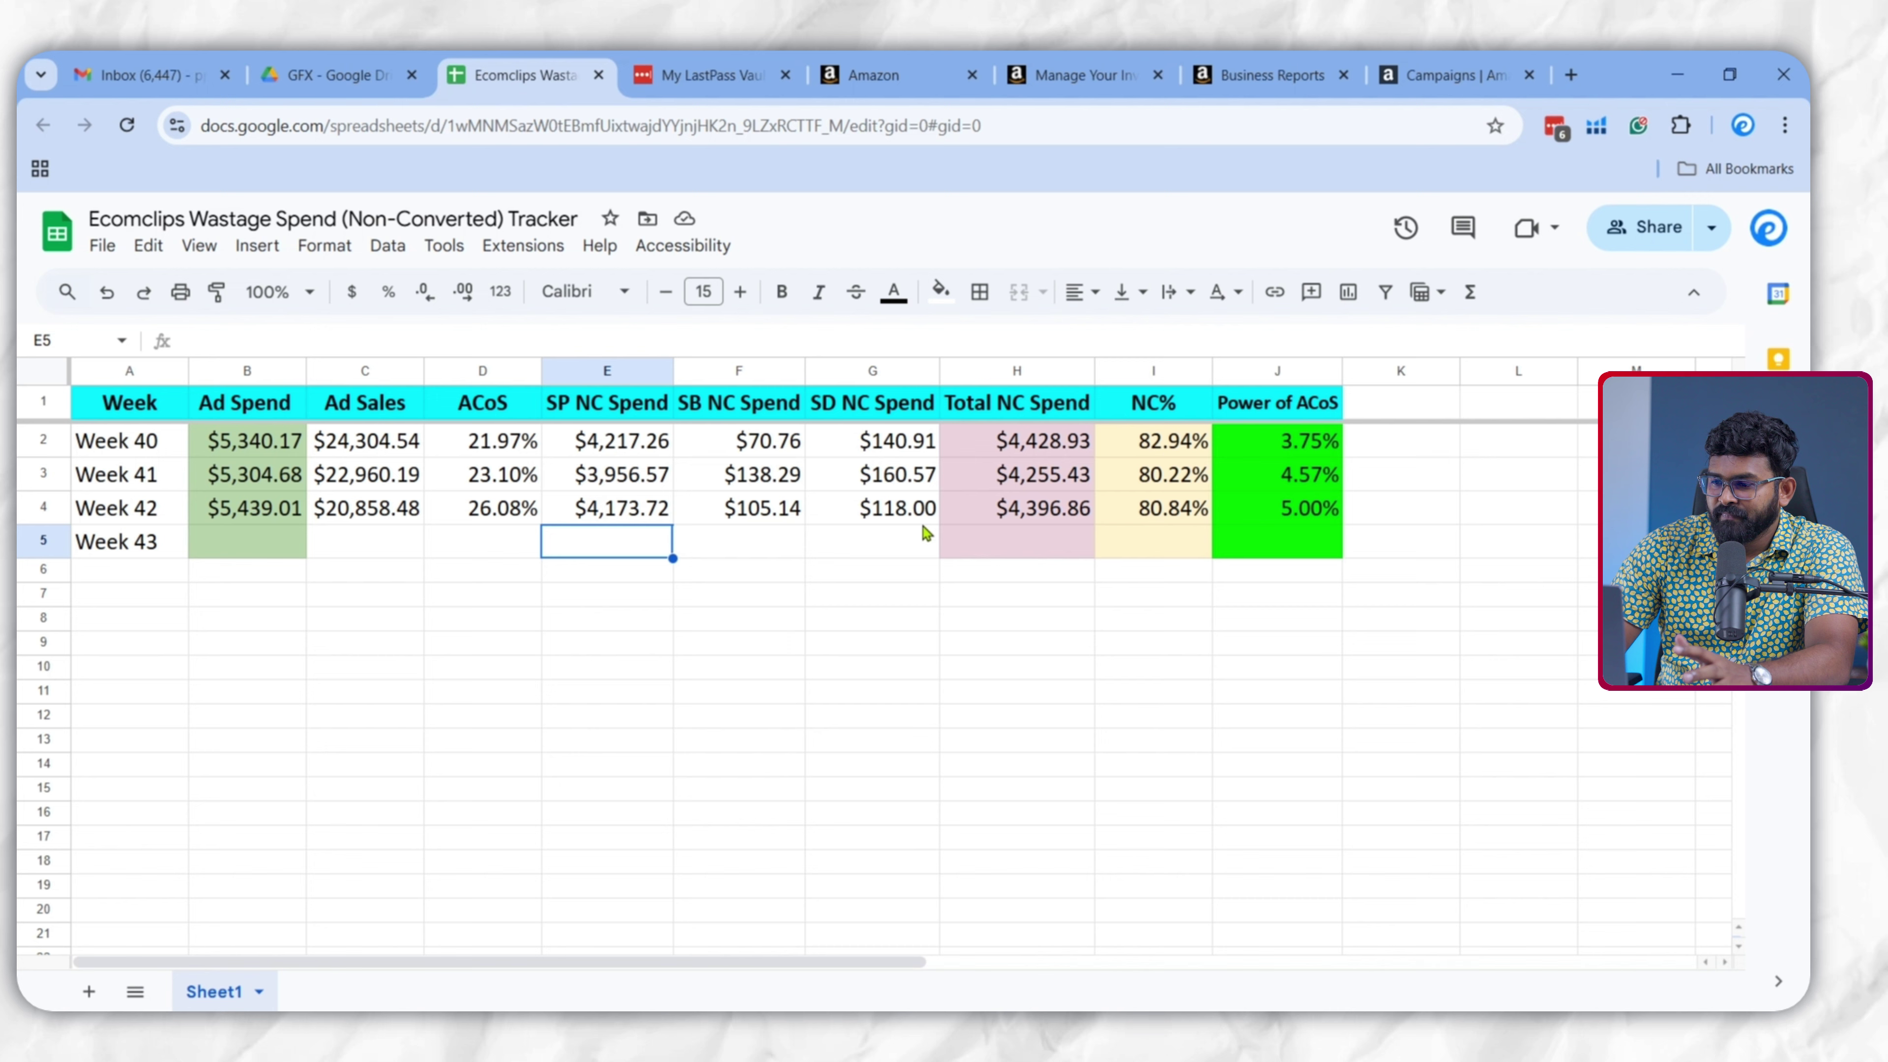
key("Down")
key("Right")
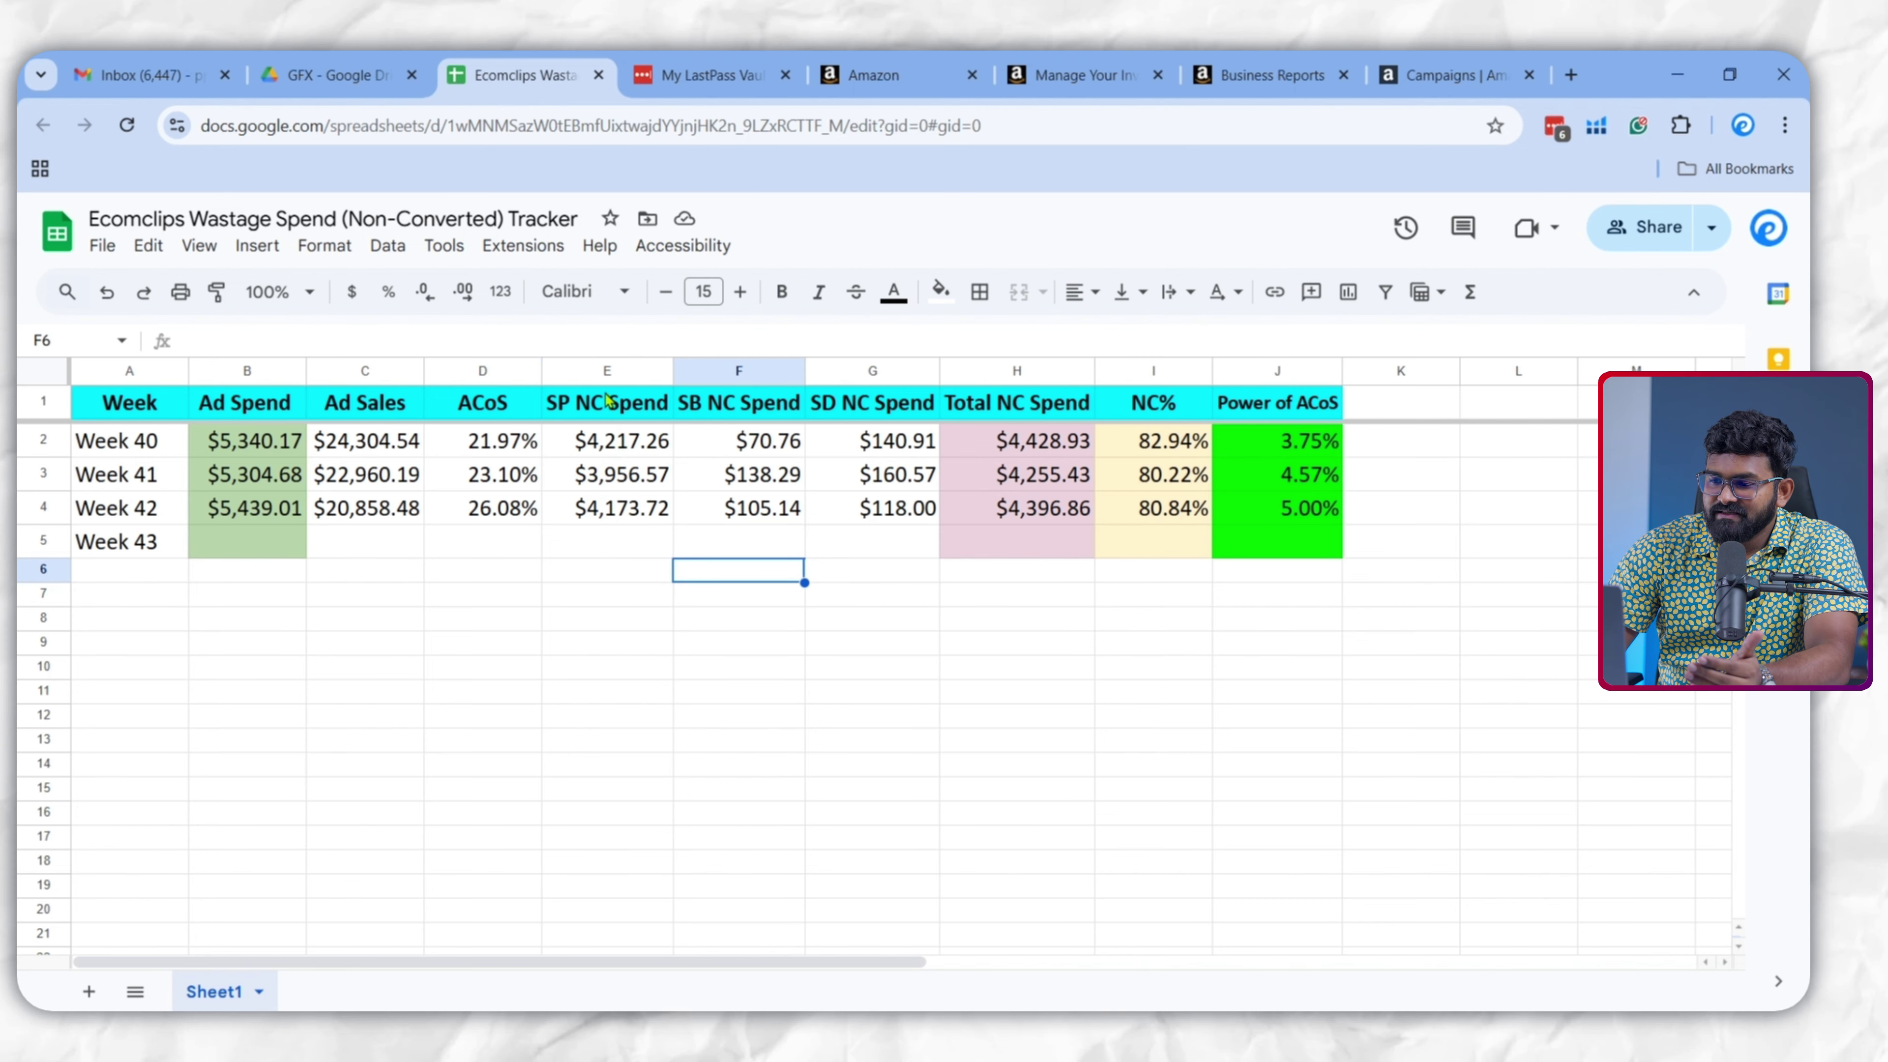
left_click(608, 406)
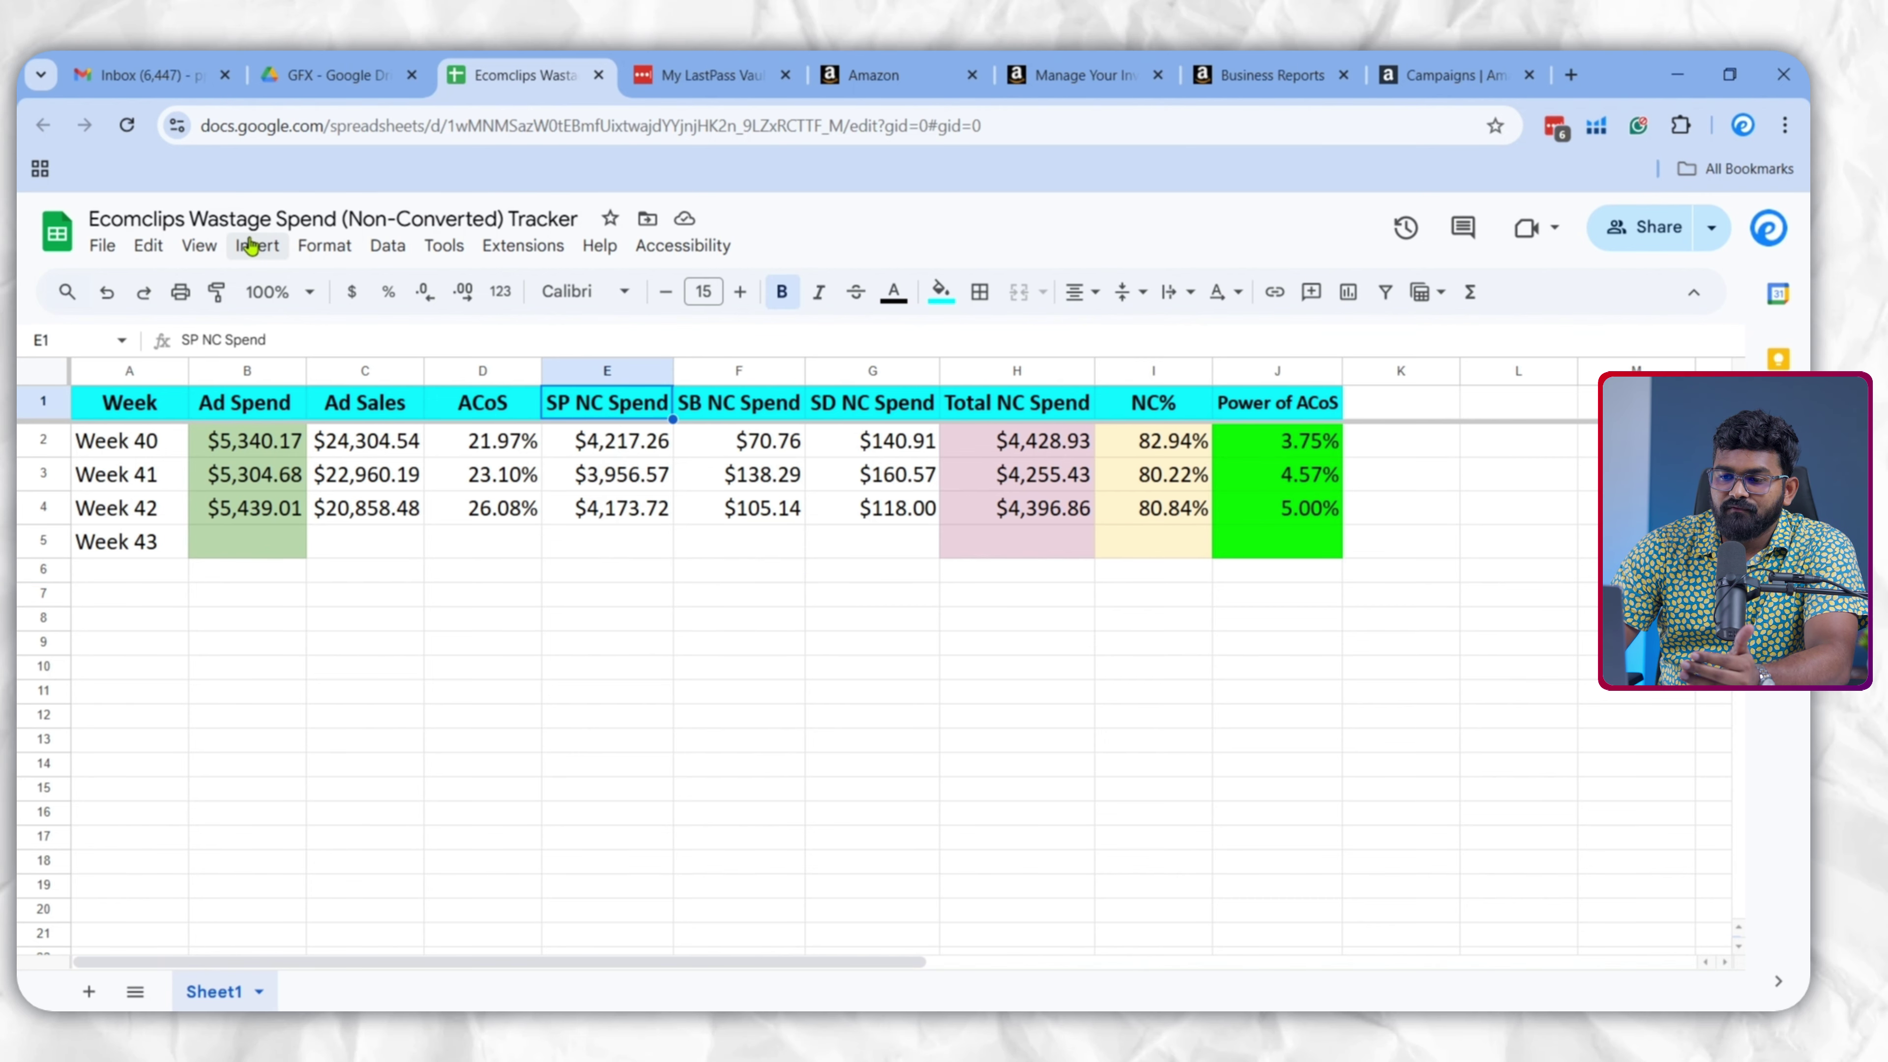
left_click(628, 503)
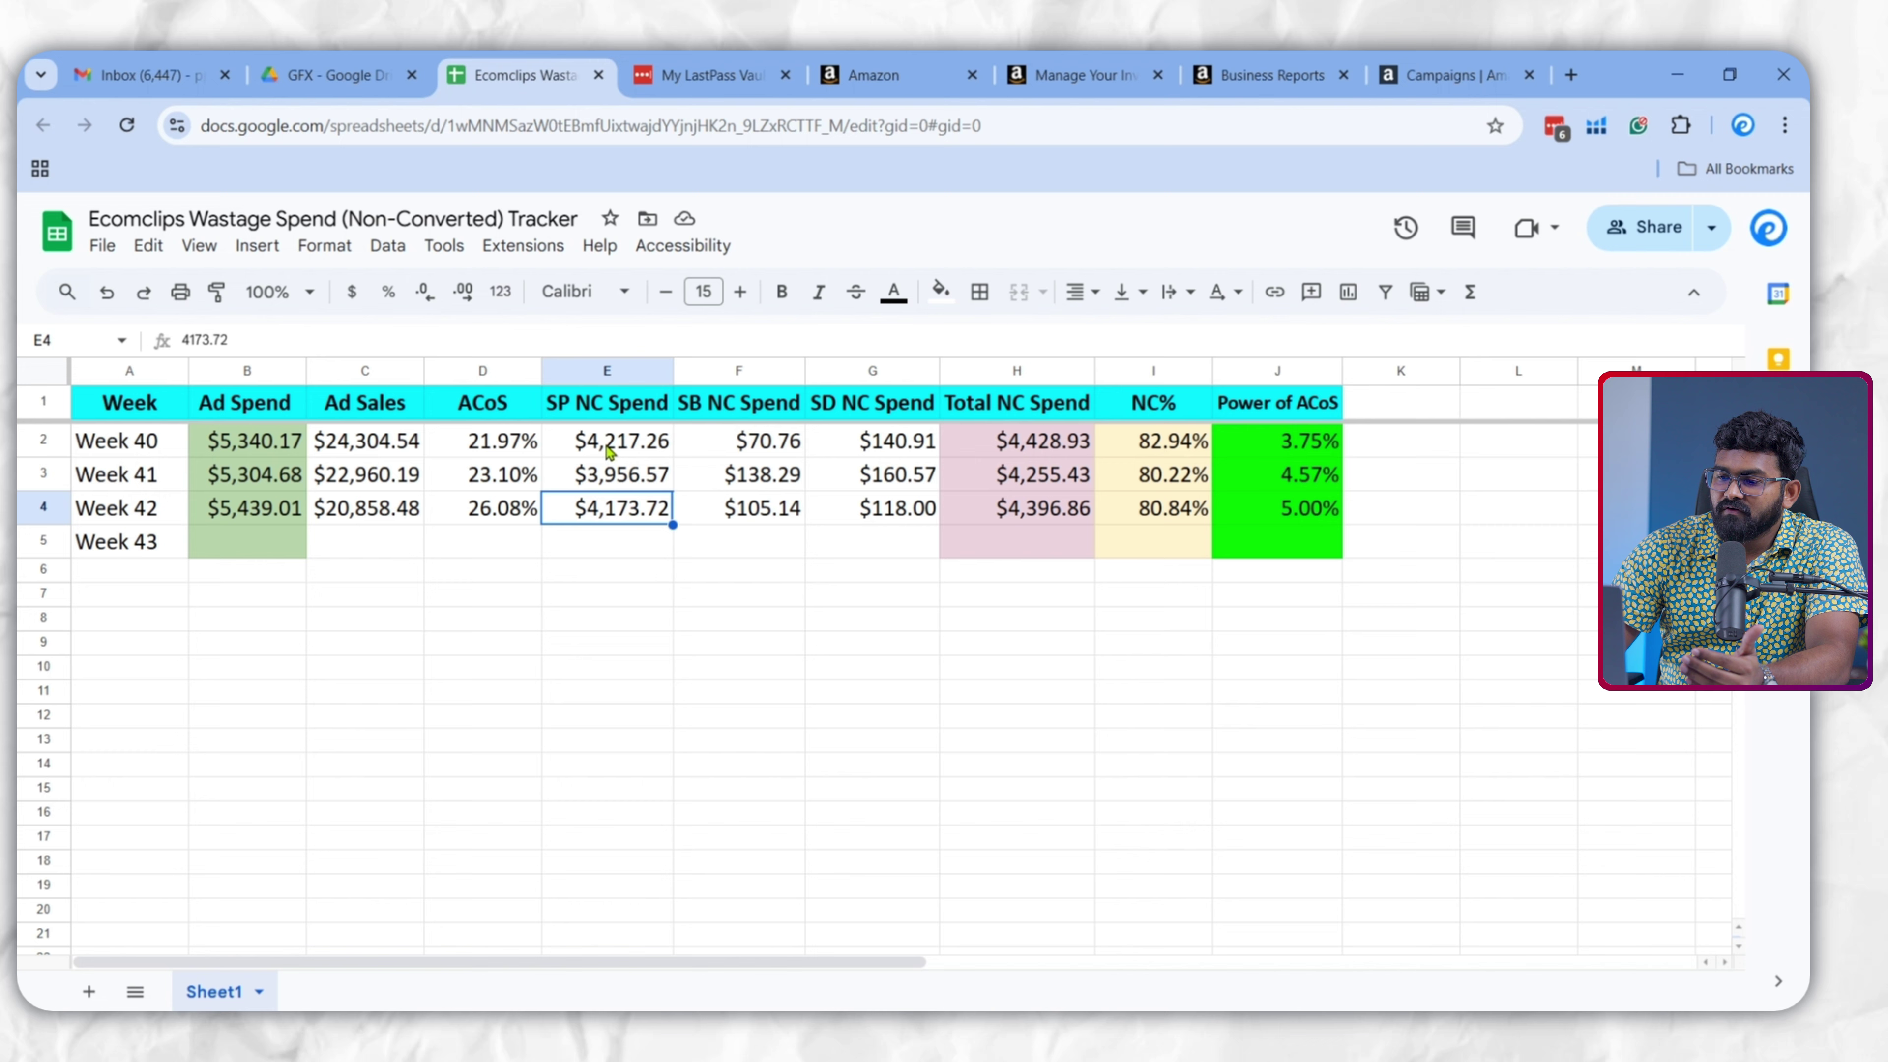
left_click_drag(623, 440, 911, 518)
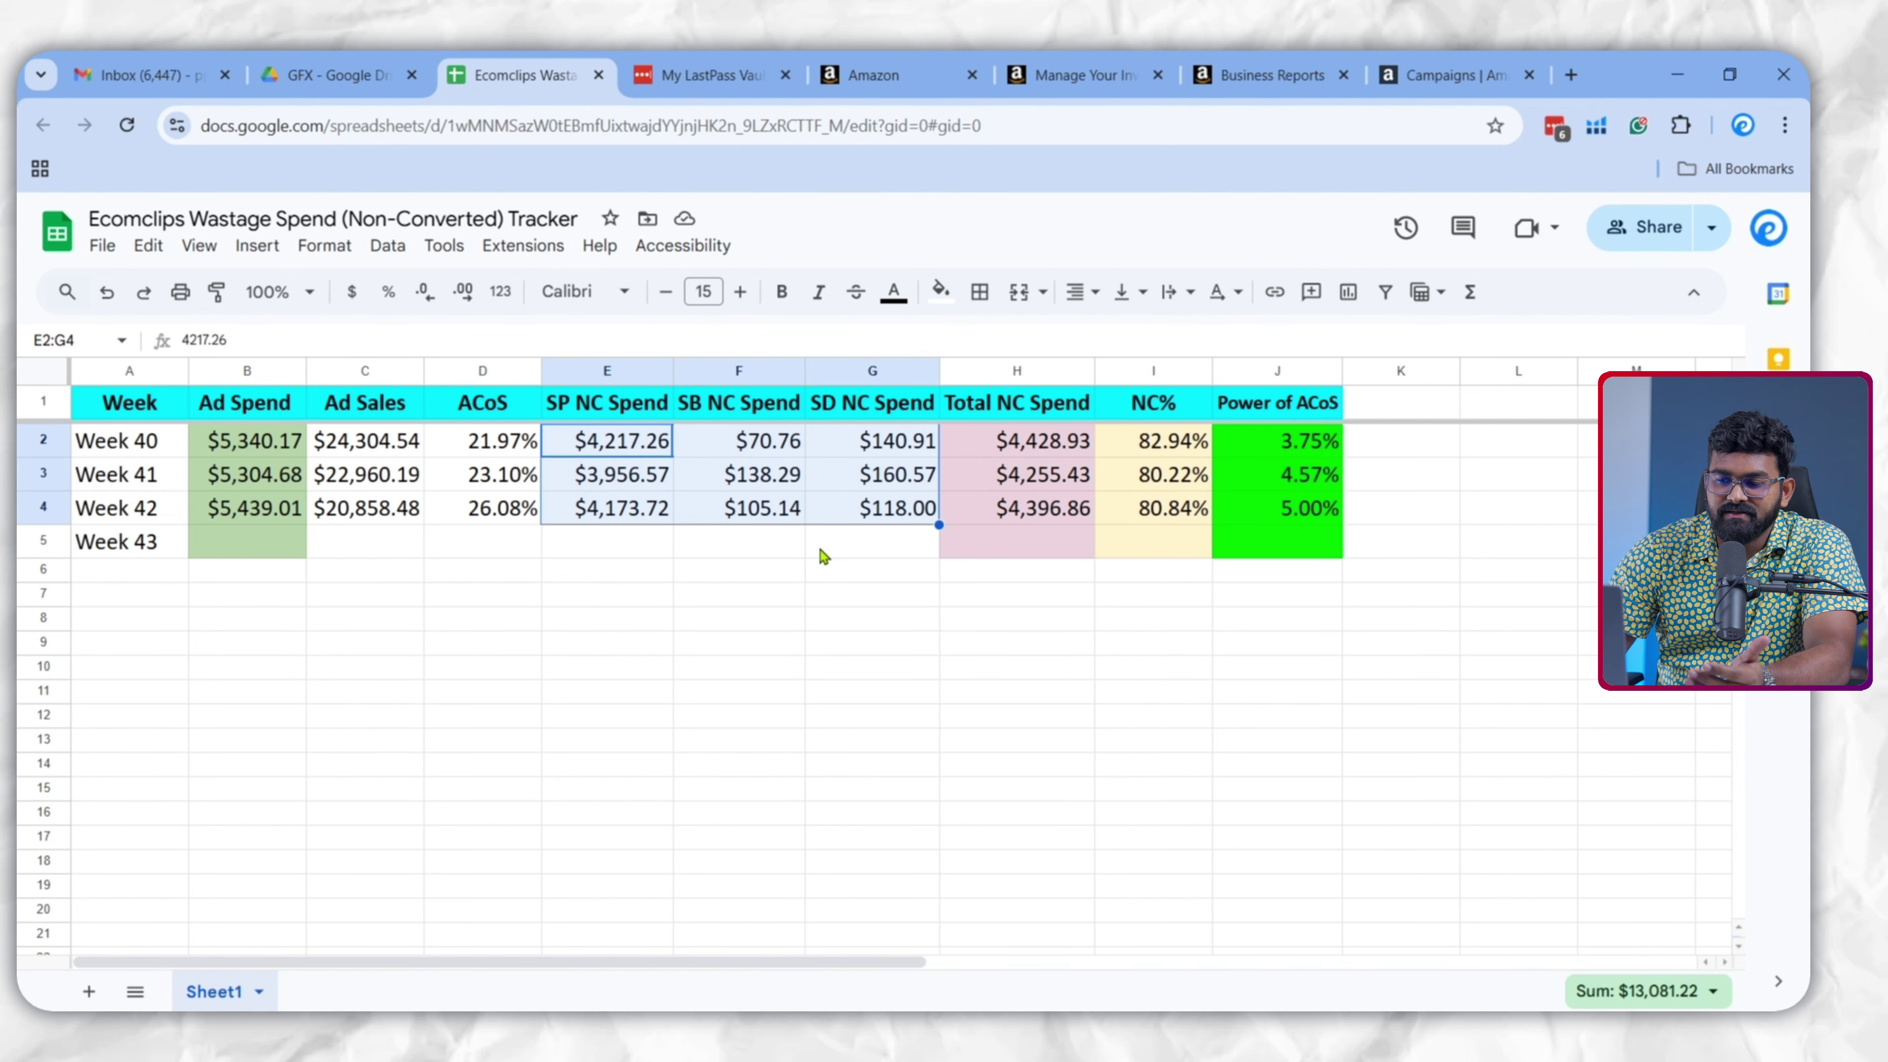
left_click_drag(1129, 446, 1149, 515)
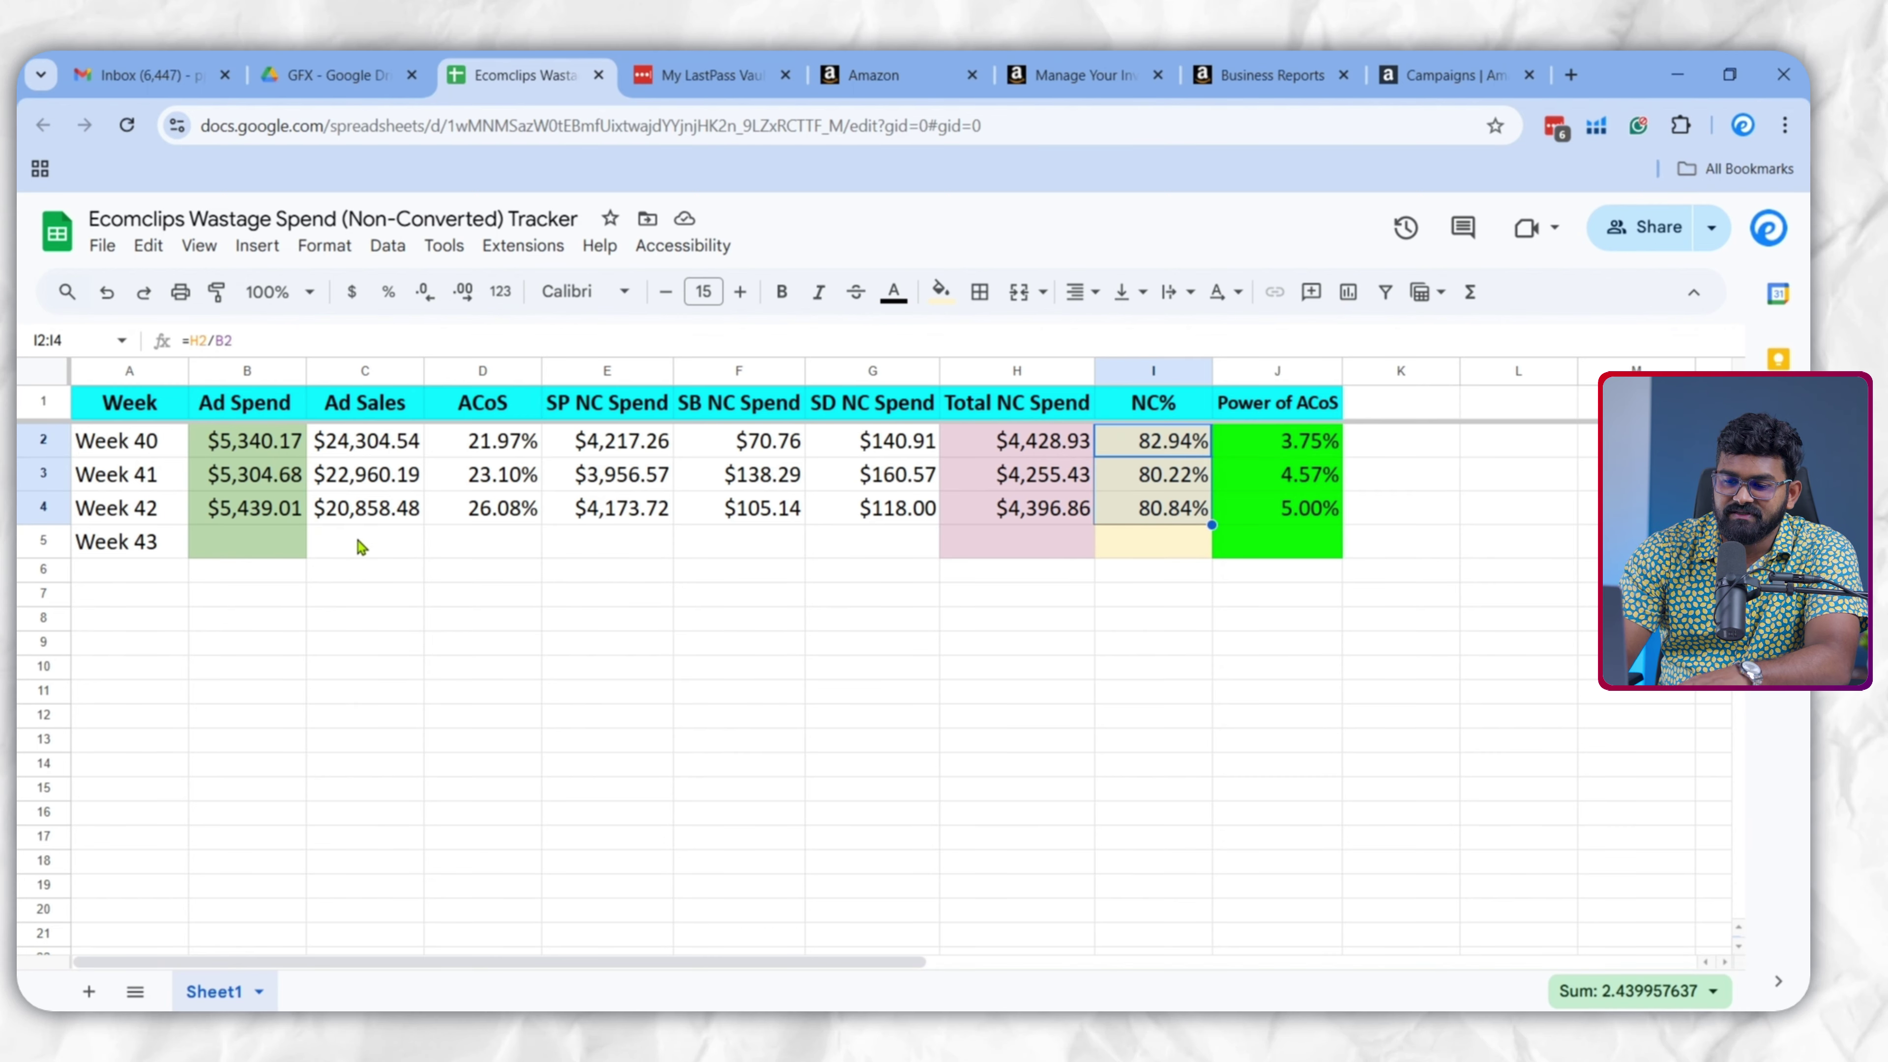
In Amazon Ads, go to the Sponsored ads reports page and start a new report
left_click(1450, 75)
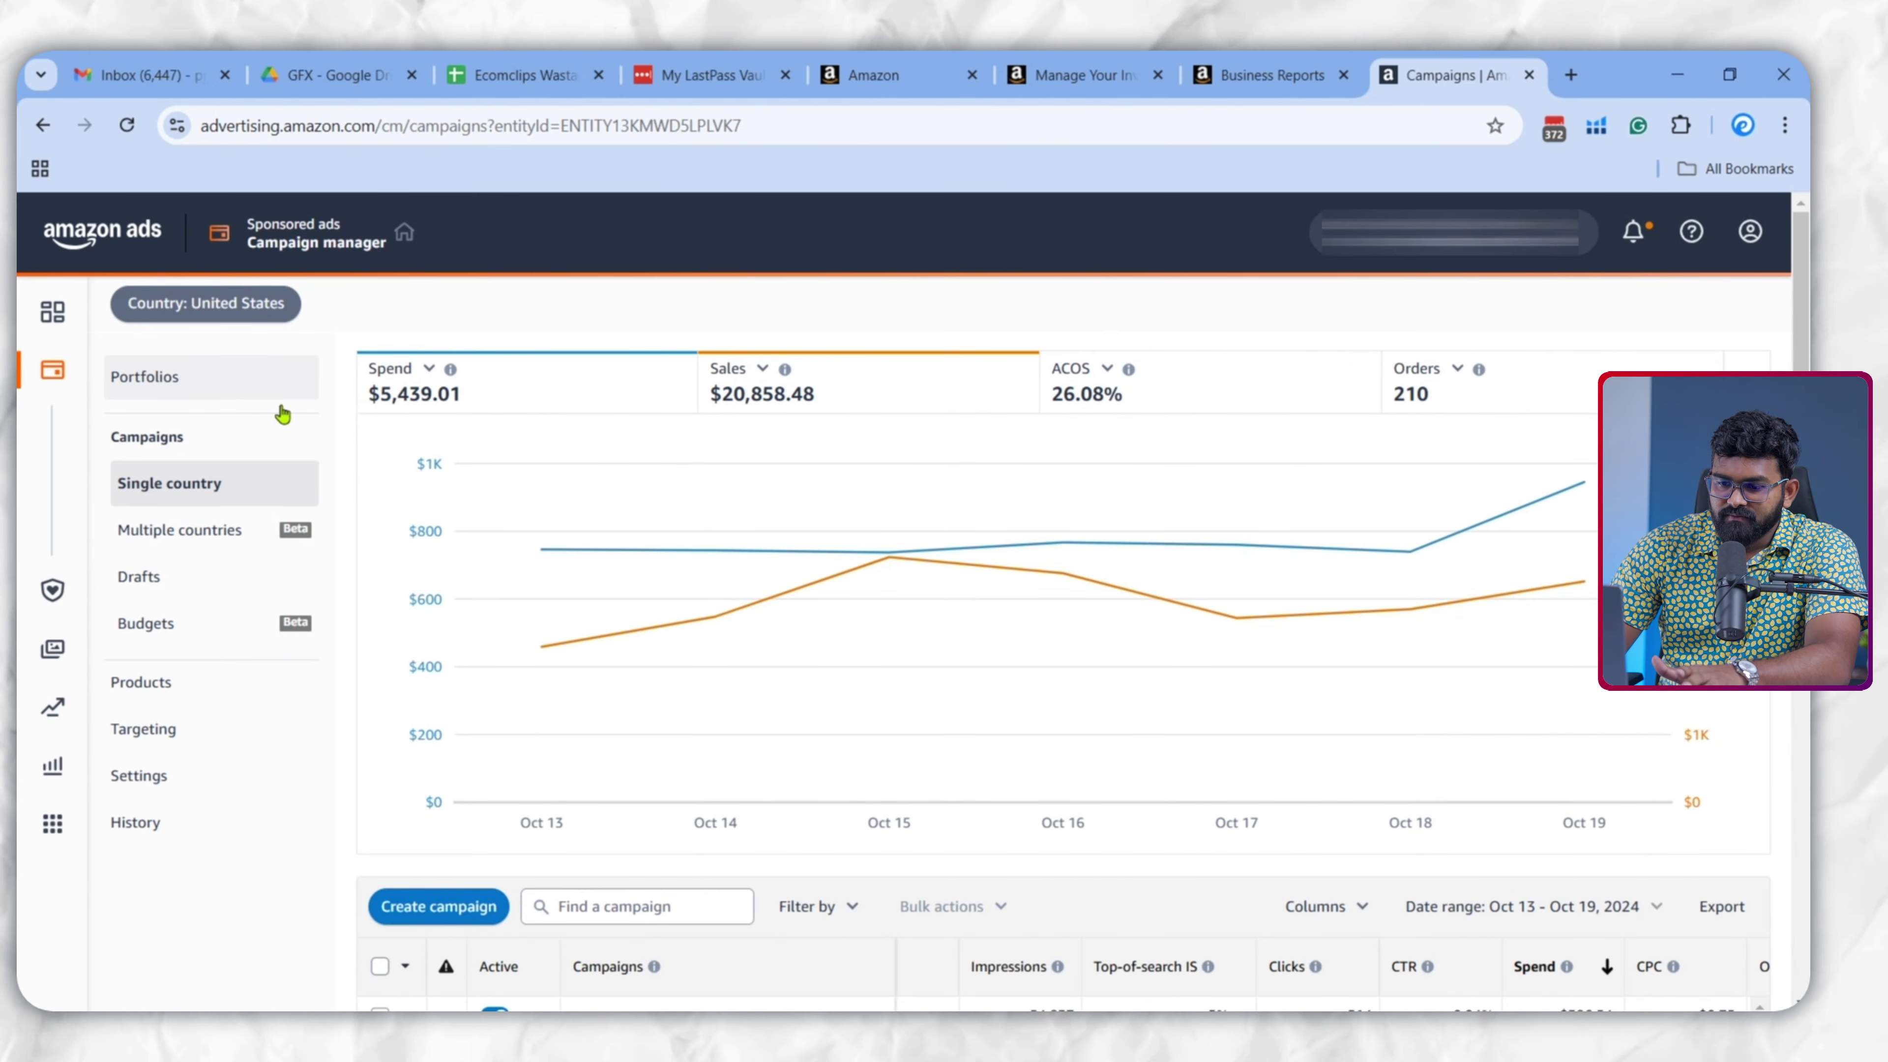
mouse_move(169, 725)
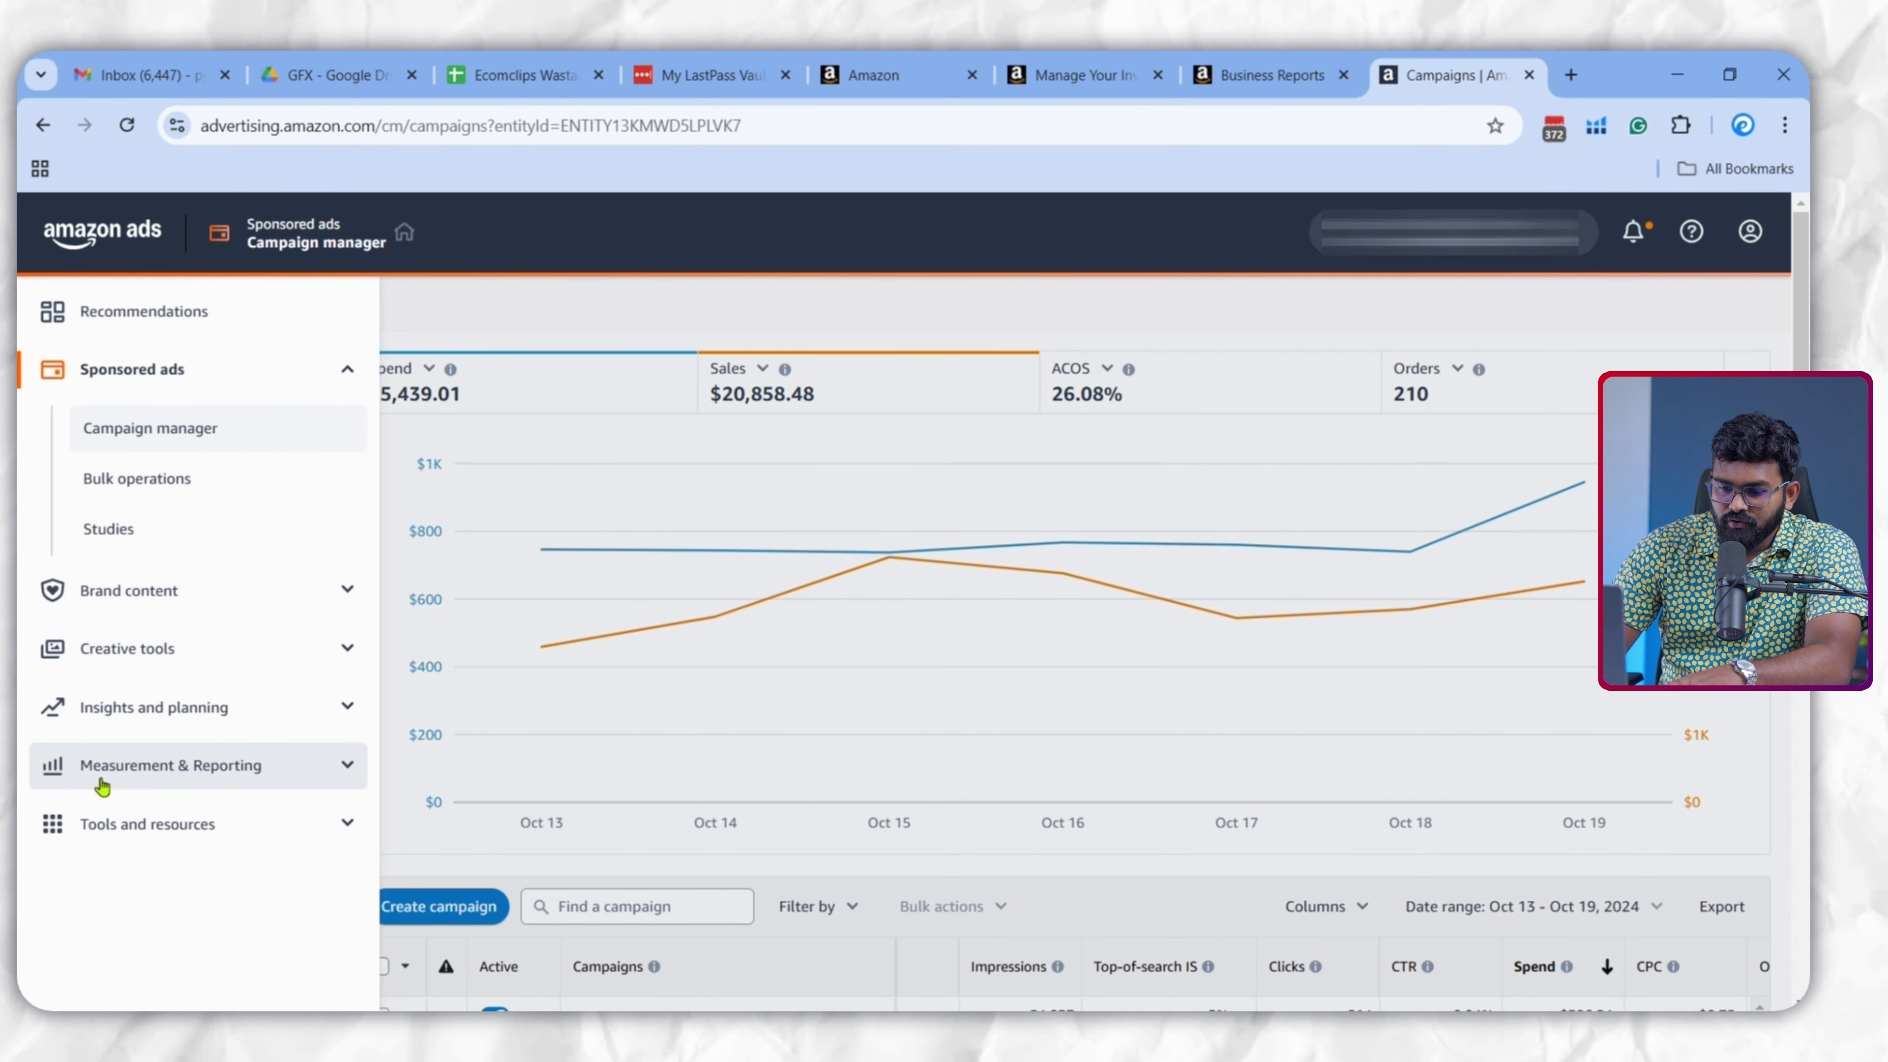
left_click(320, 777)
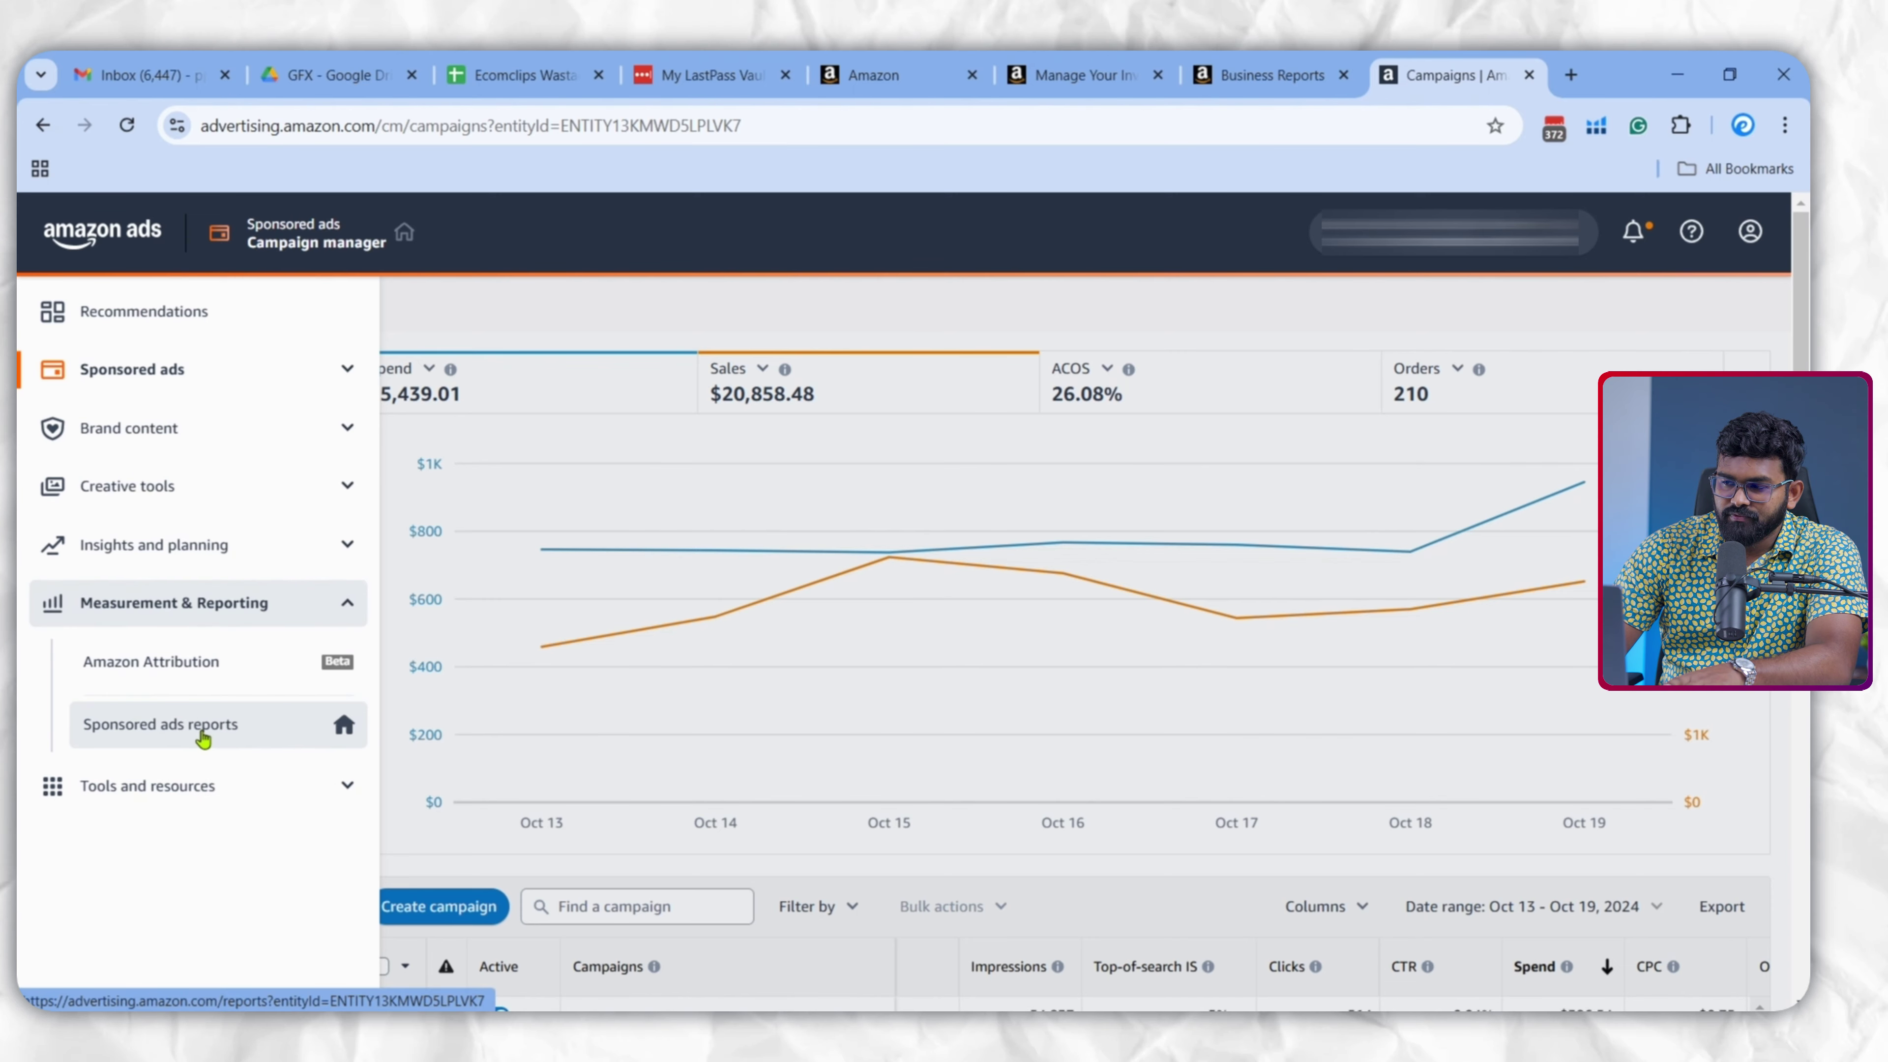
left_click(218, 734)
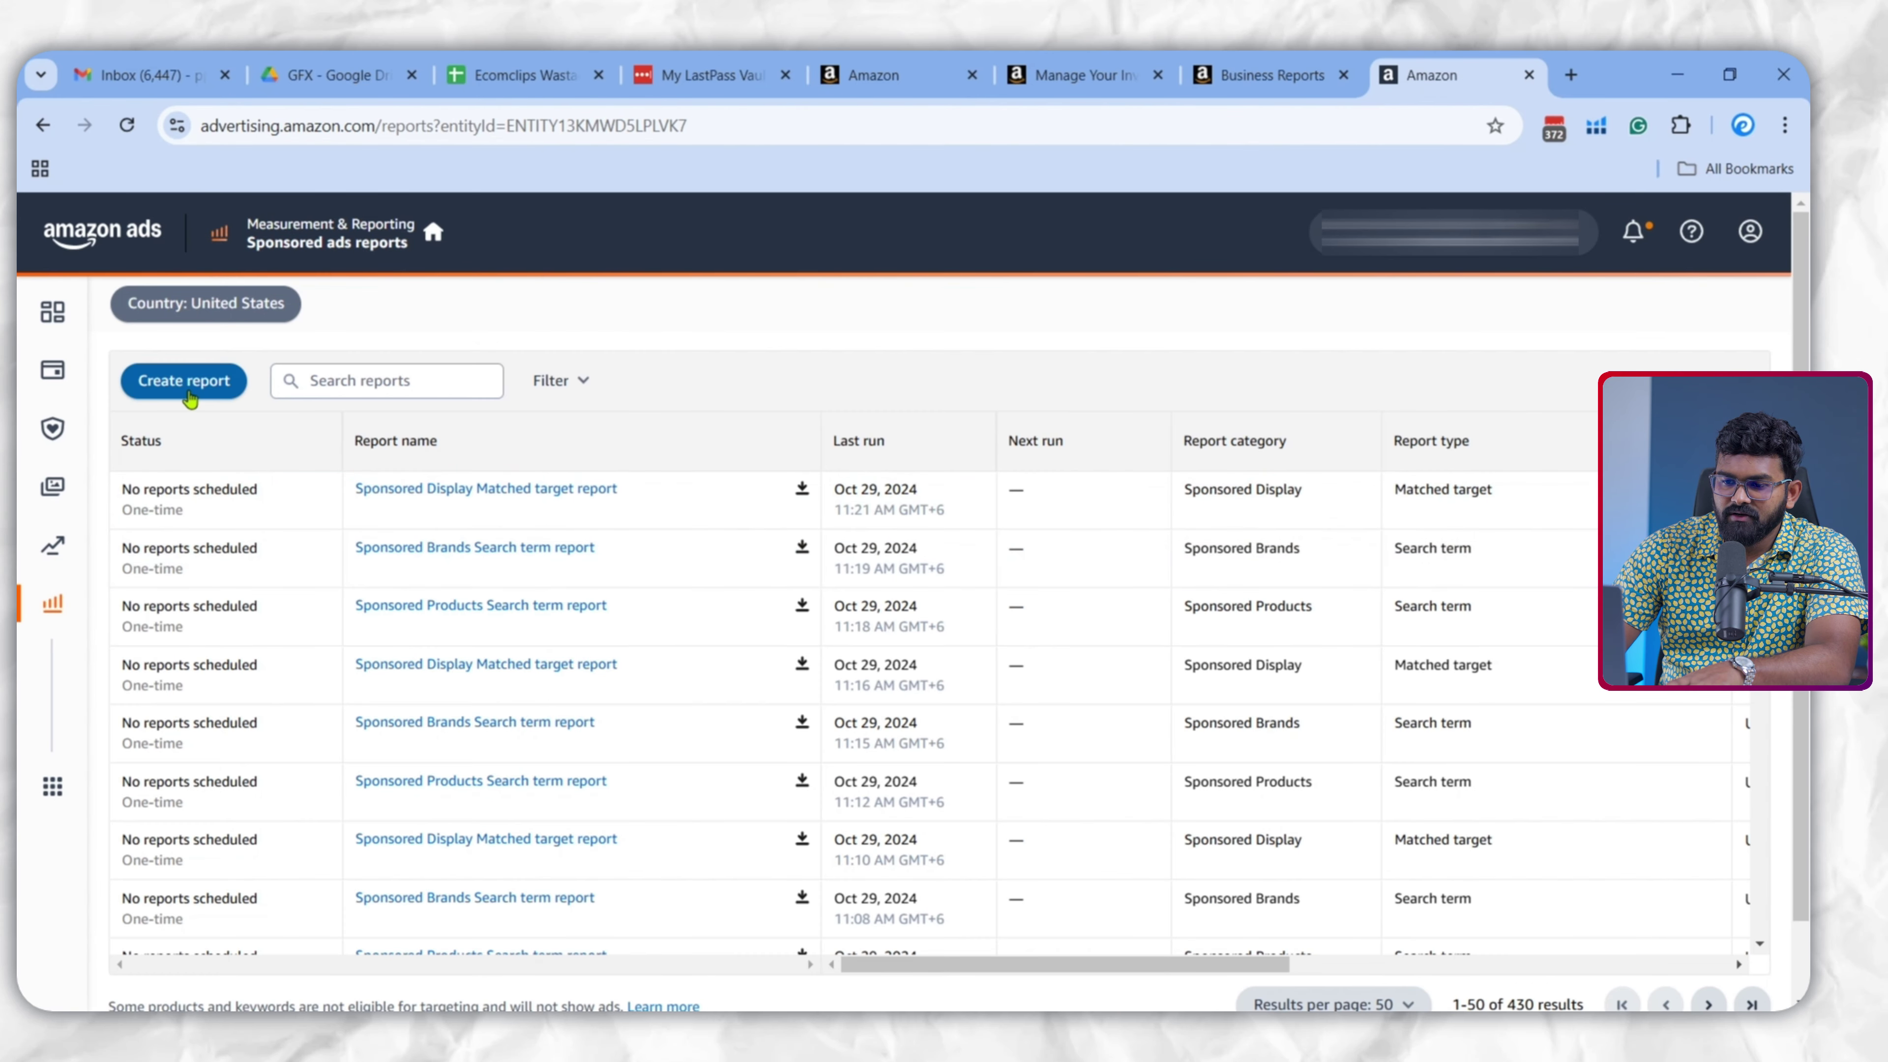
left_click(186, 382)
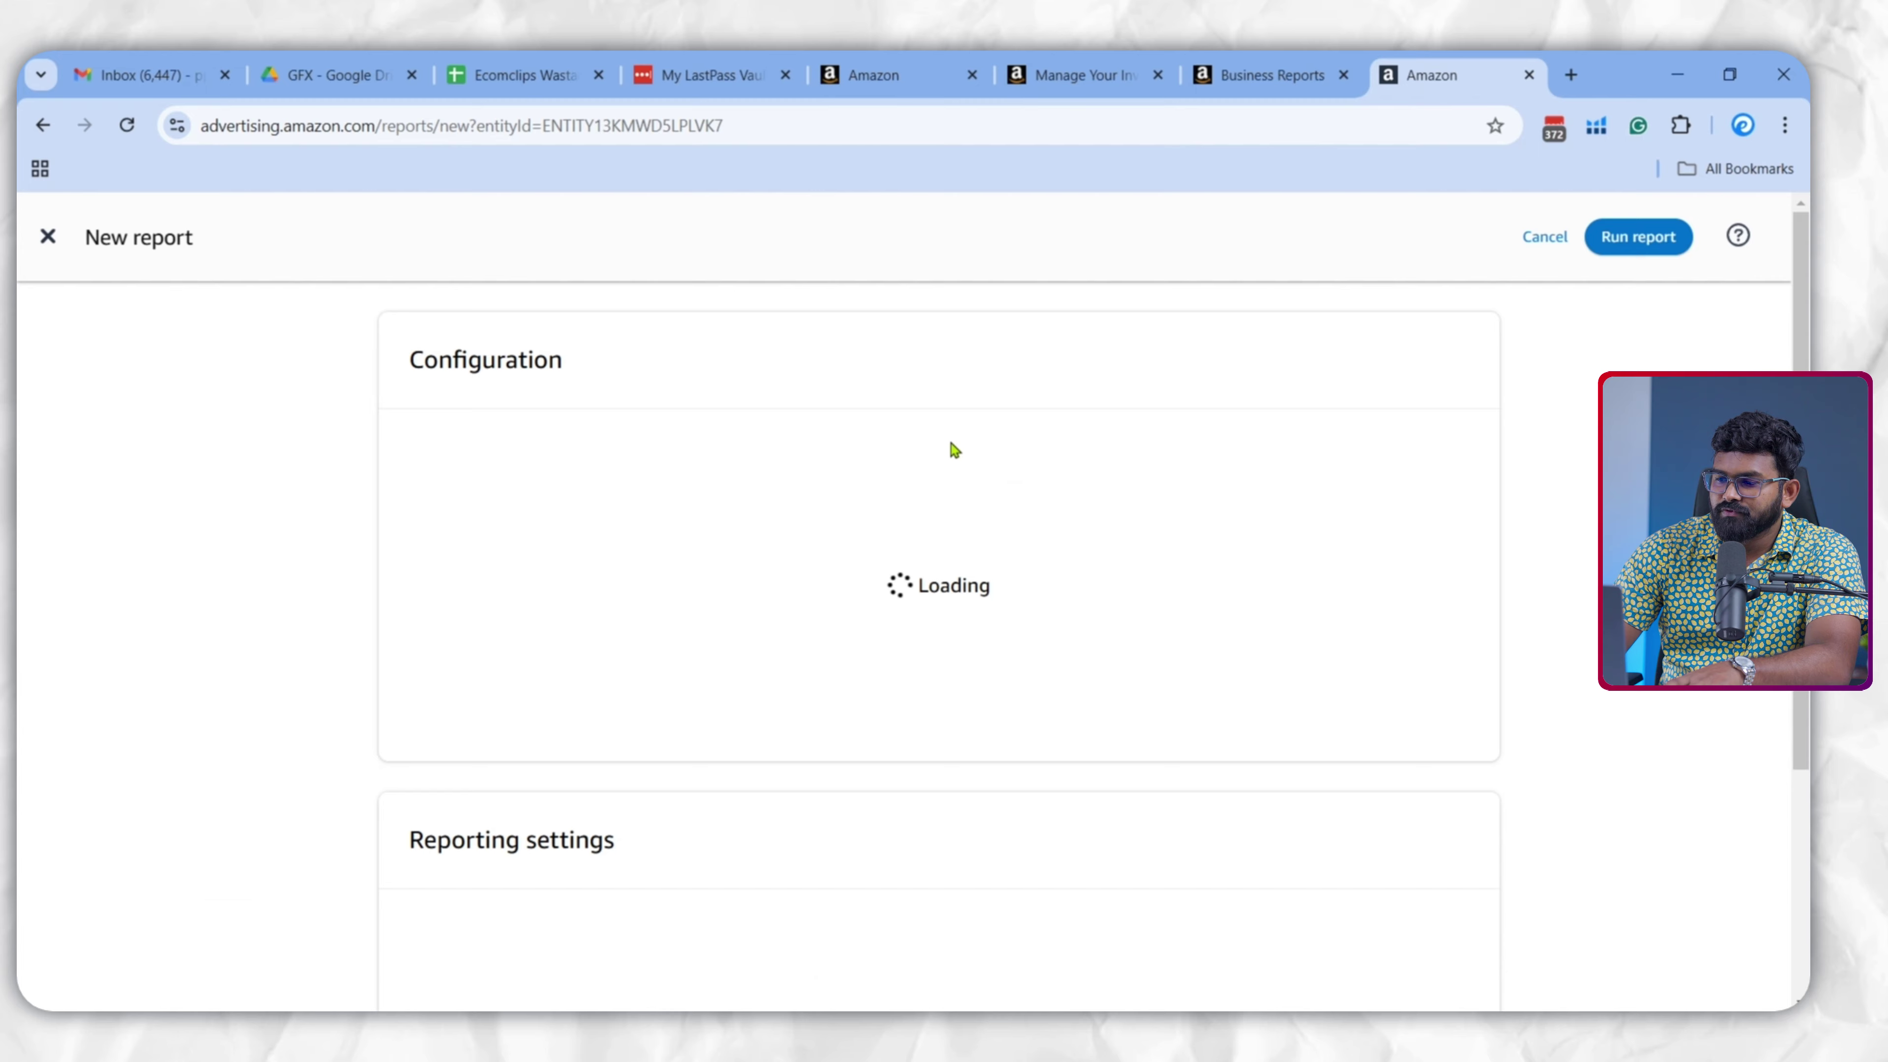
scroll(842, 338, "down", 2)
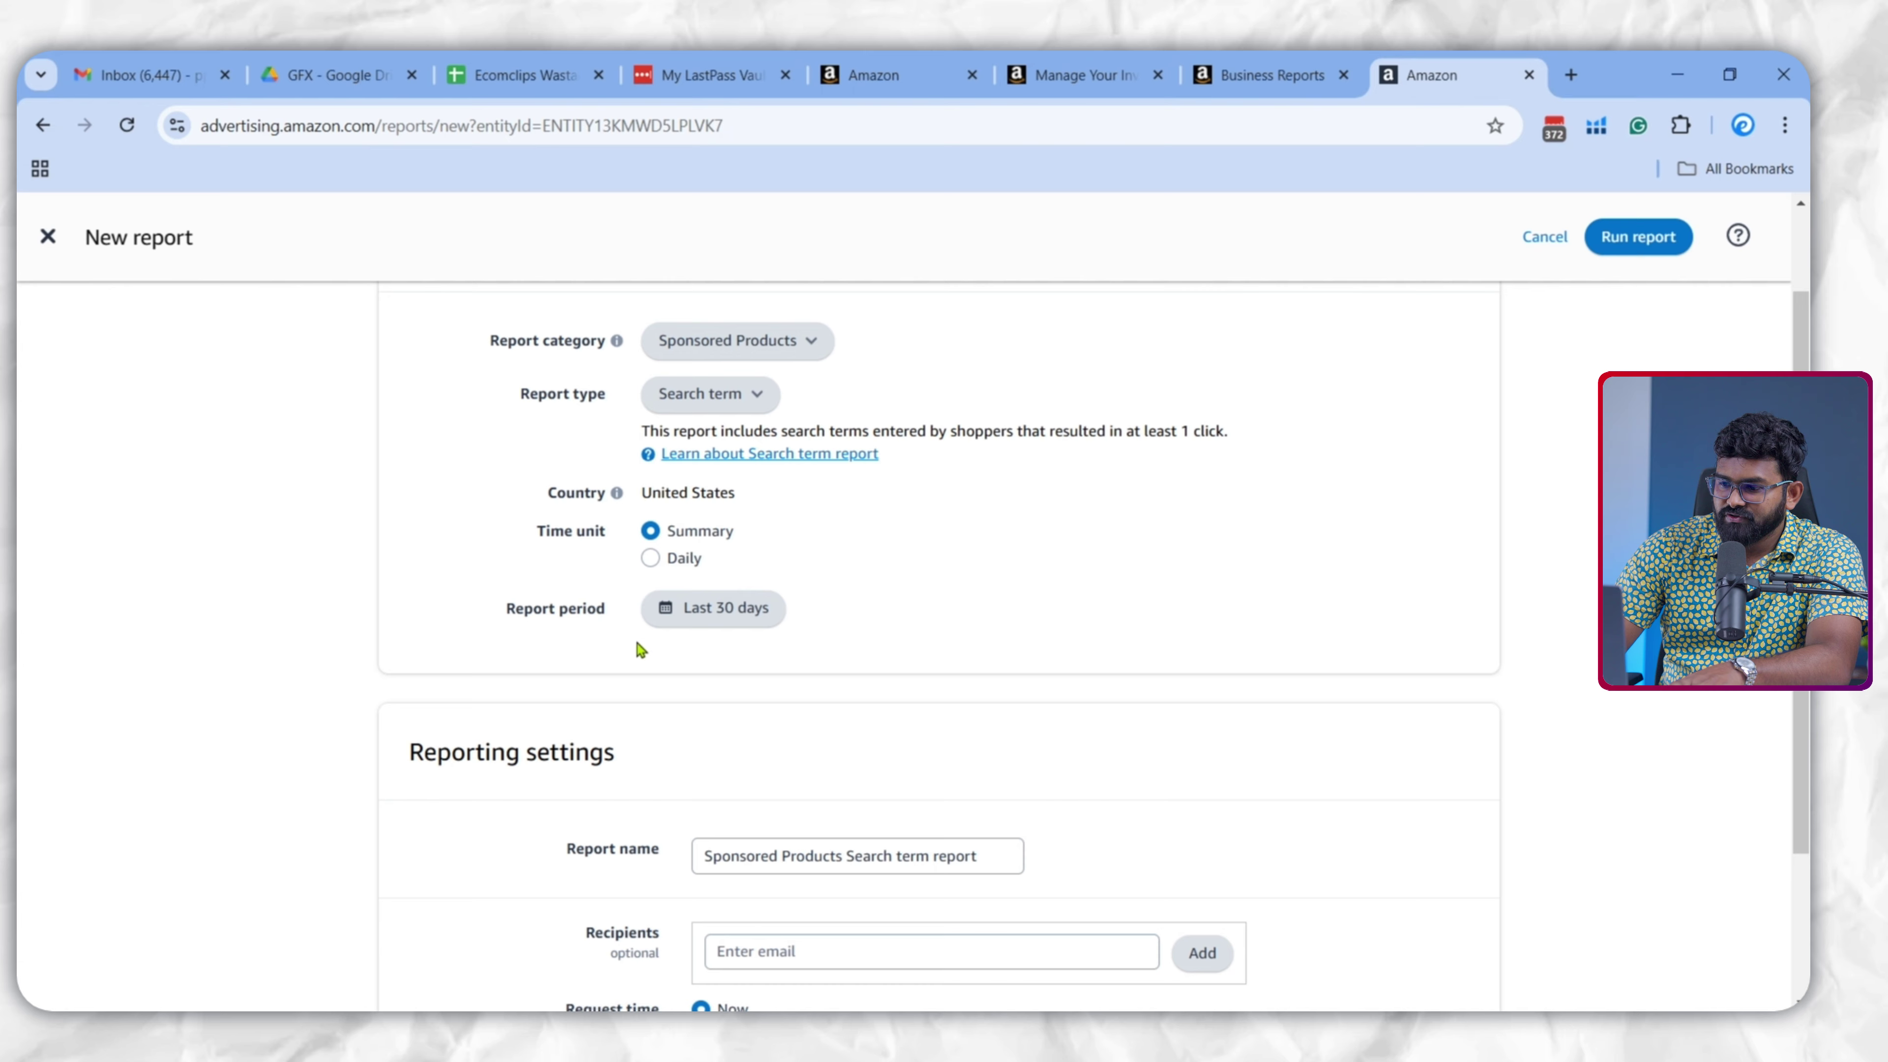
Set the report period to October 20–26, 2024 and run the search term report
left_click(716, 614)
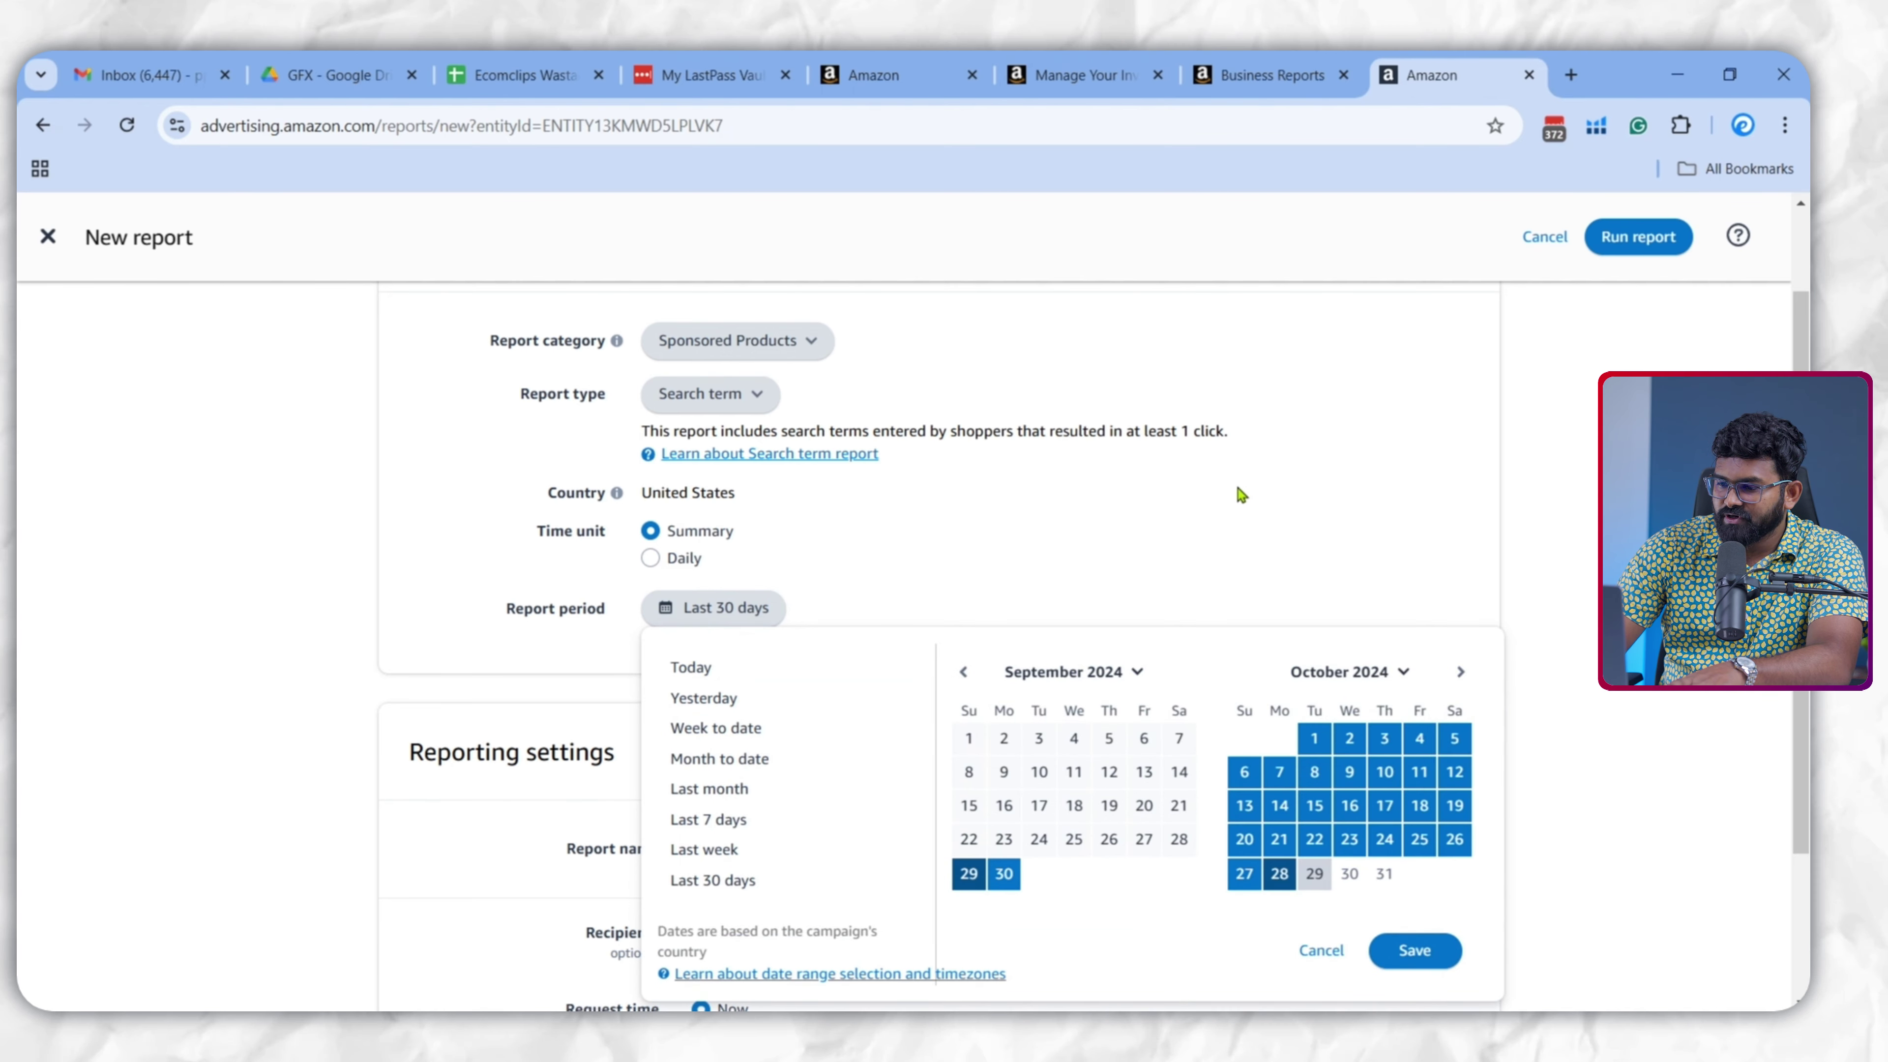
scroll(1241, 495, "down", 3)
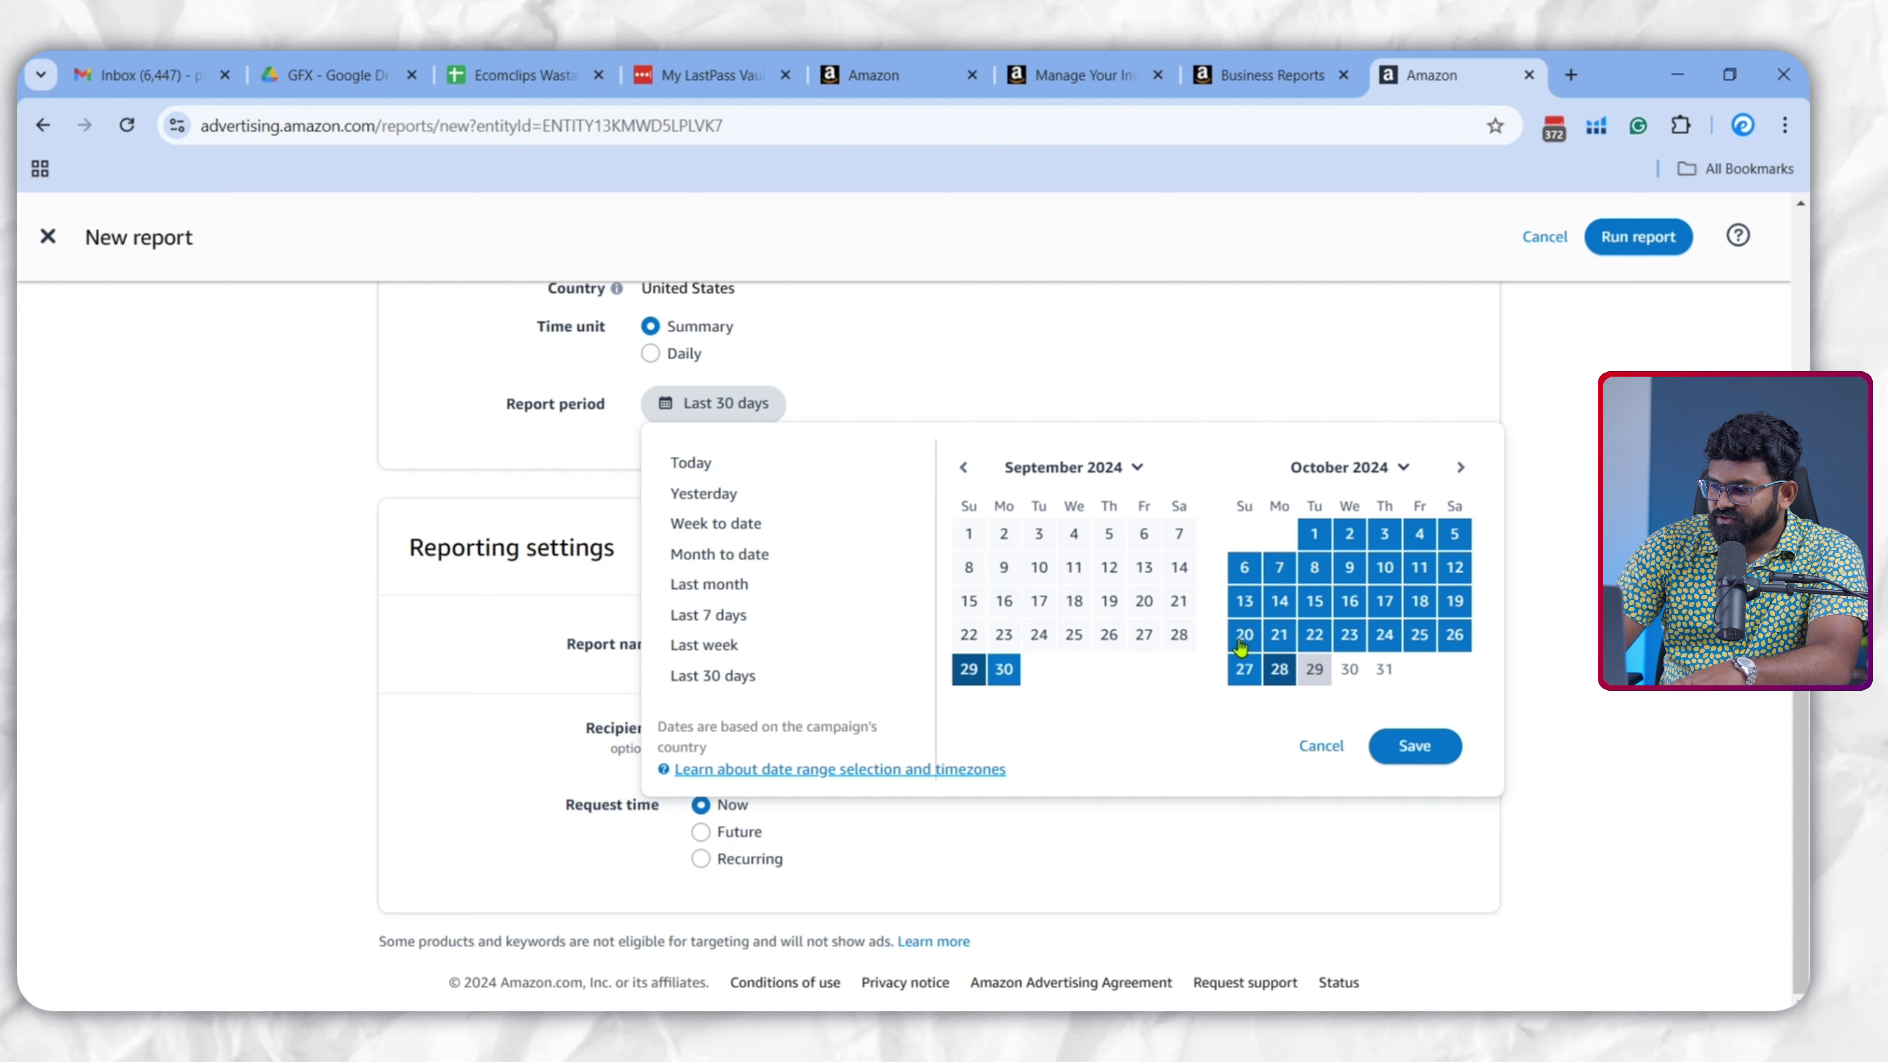
left_click(1242, 644)
left_click(1384, 634)
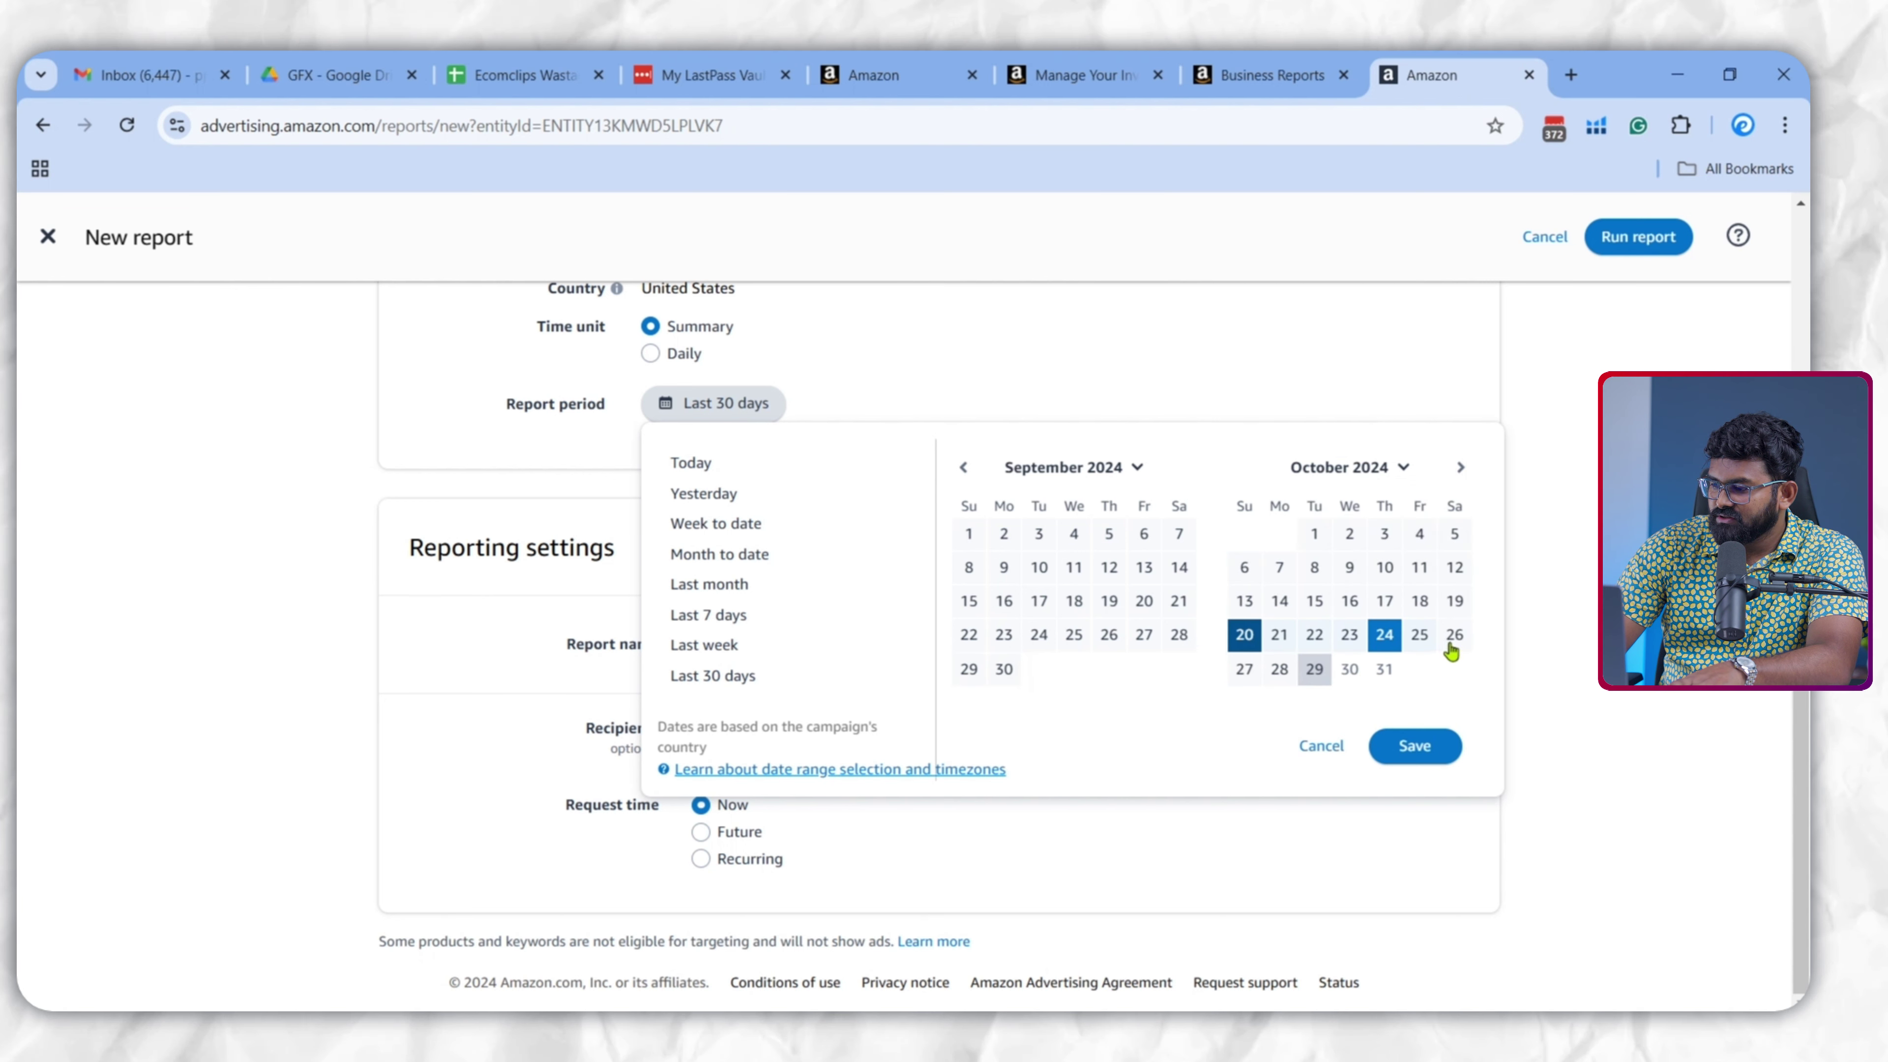
left_click(1451, 646)
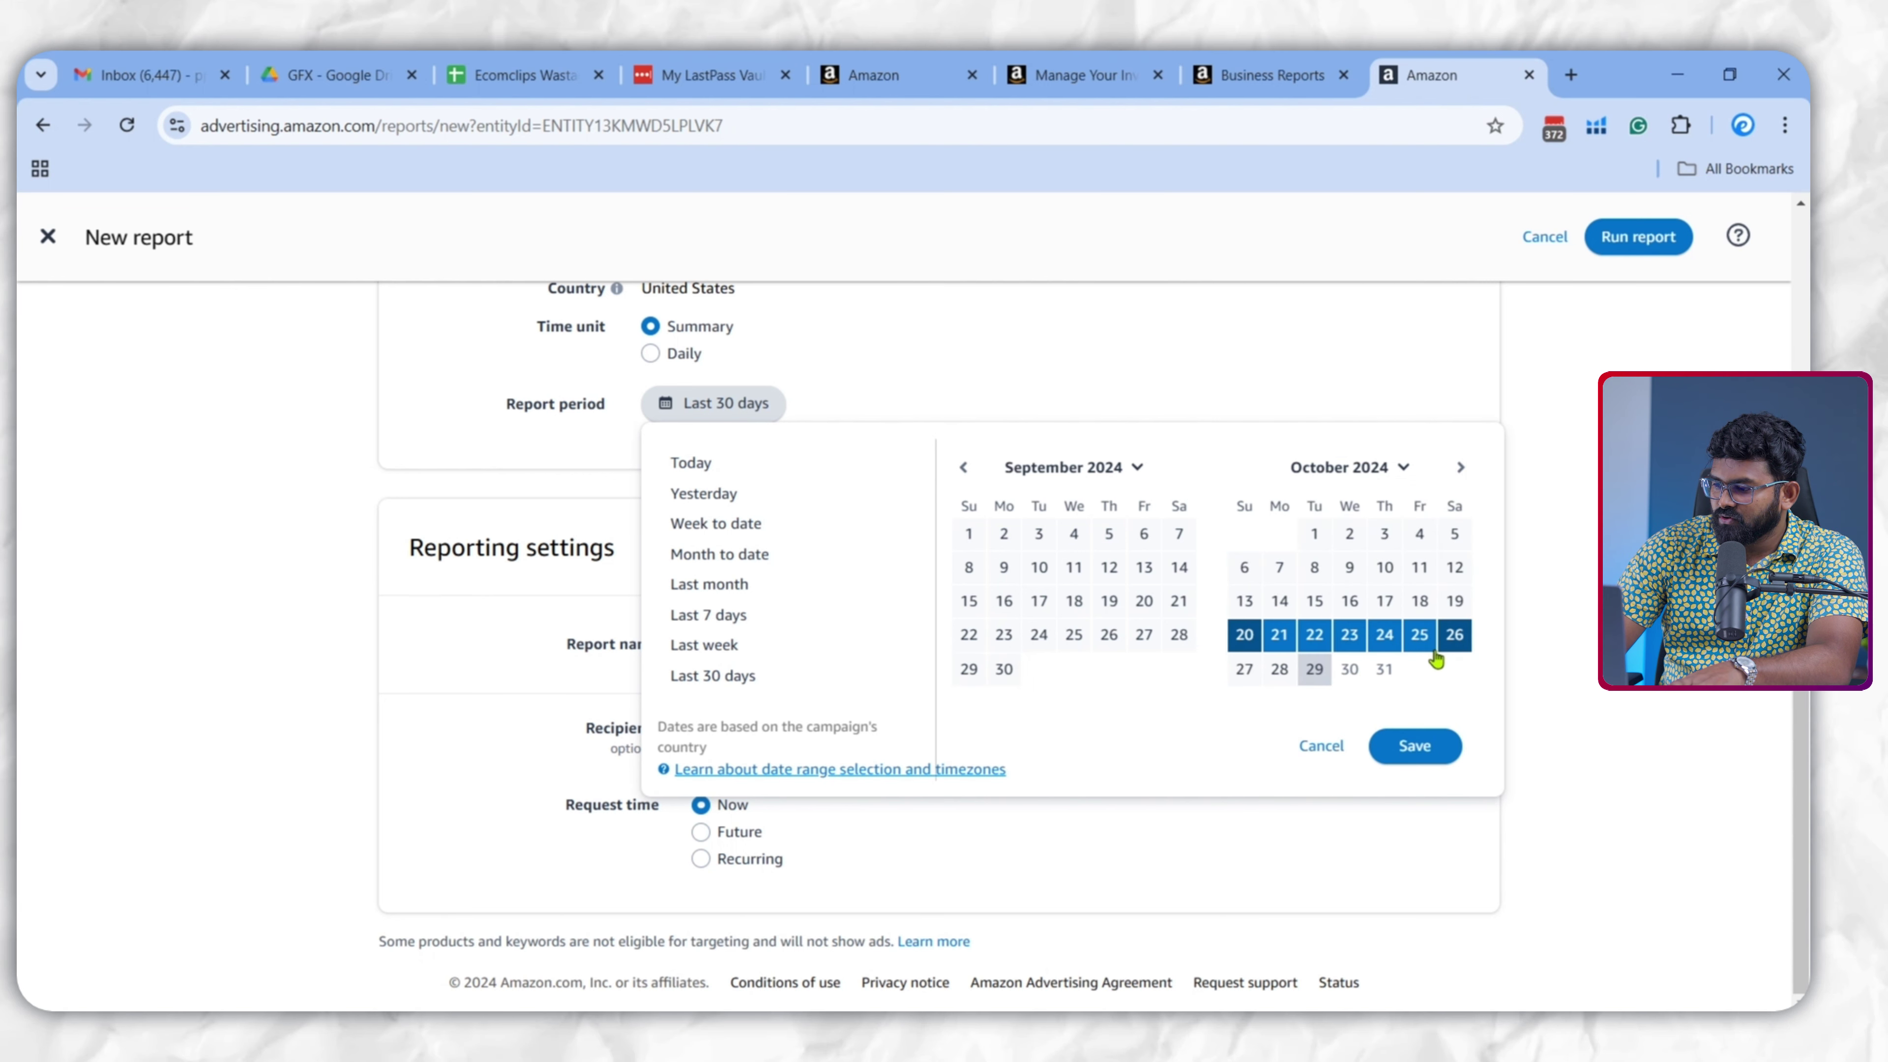
left_click(1388, 766)
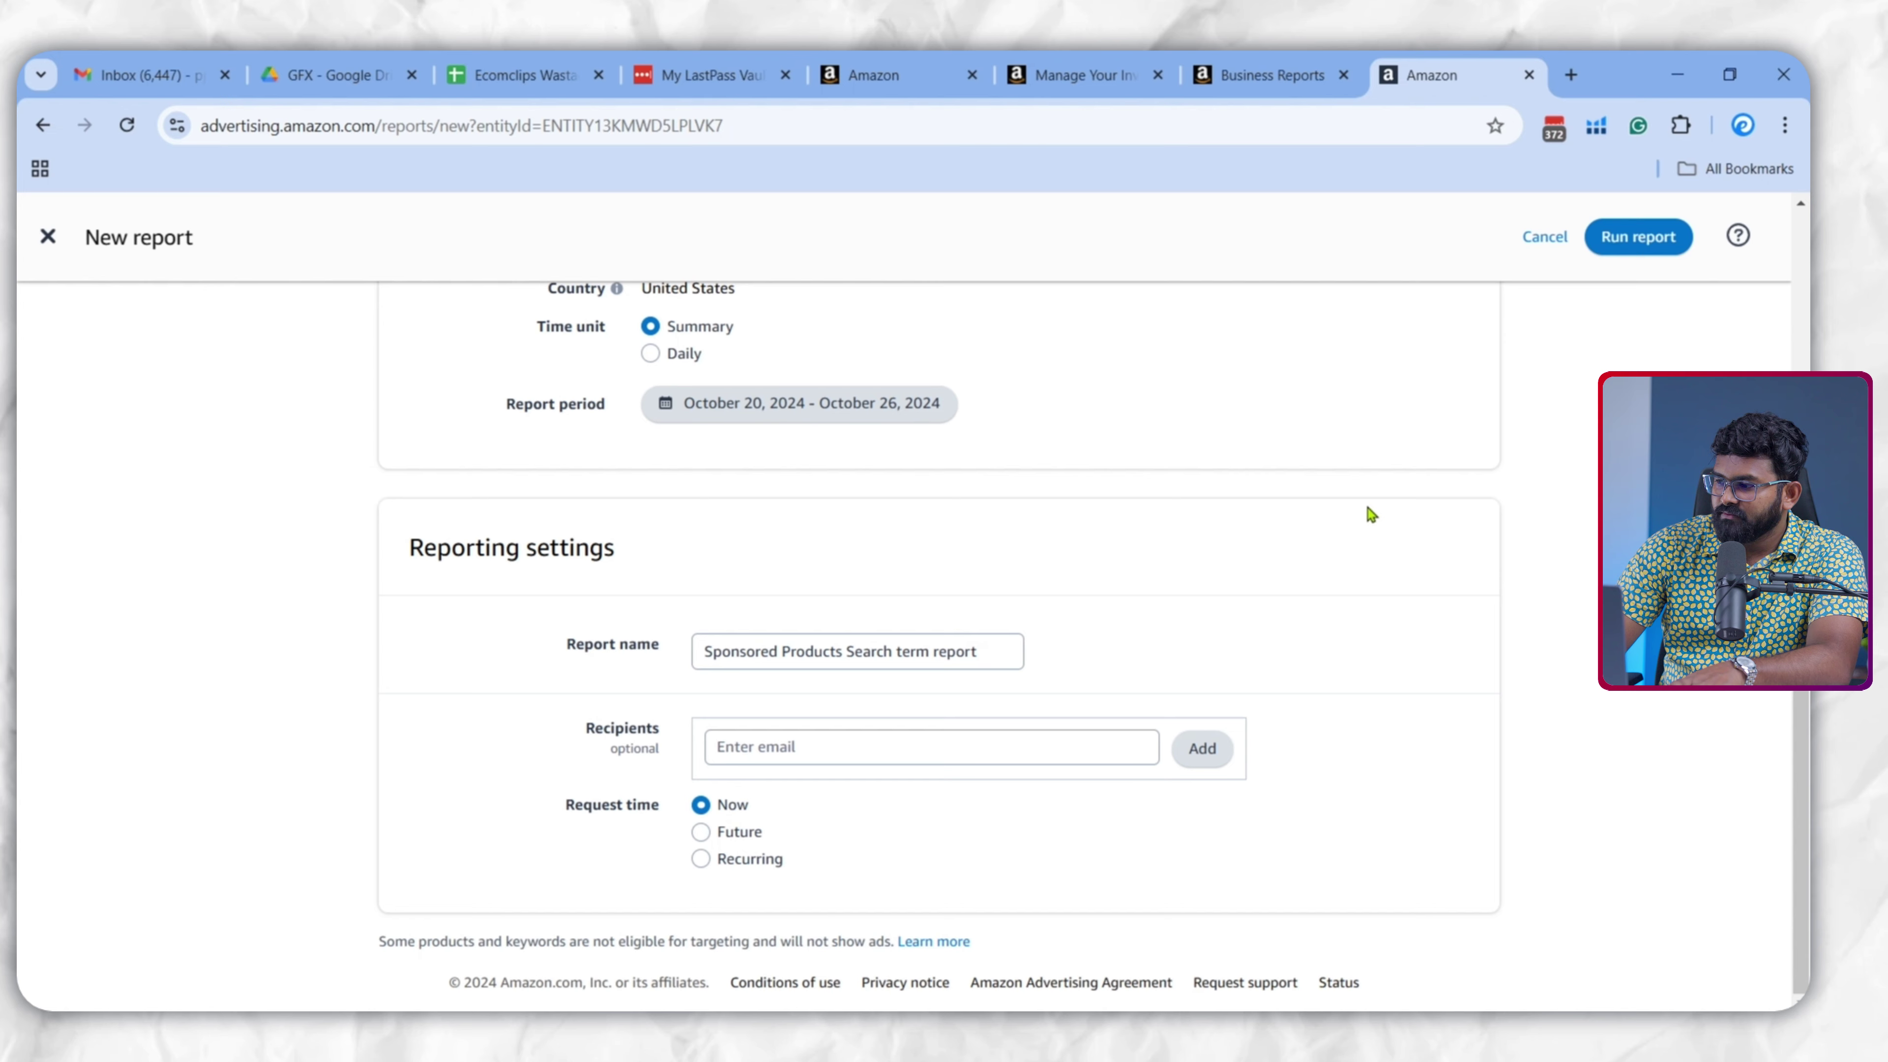
scroll(1371, 514, "up", 5)
left_click(1638, 236)
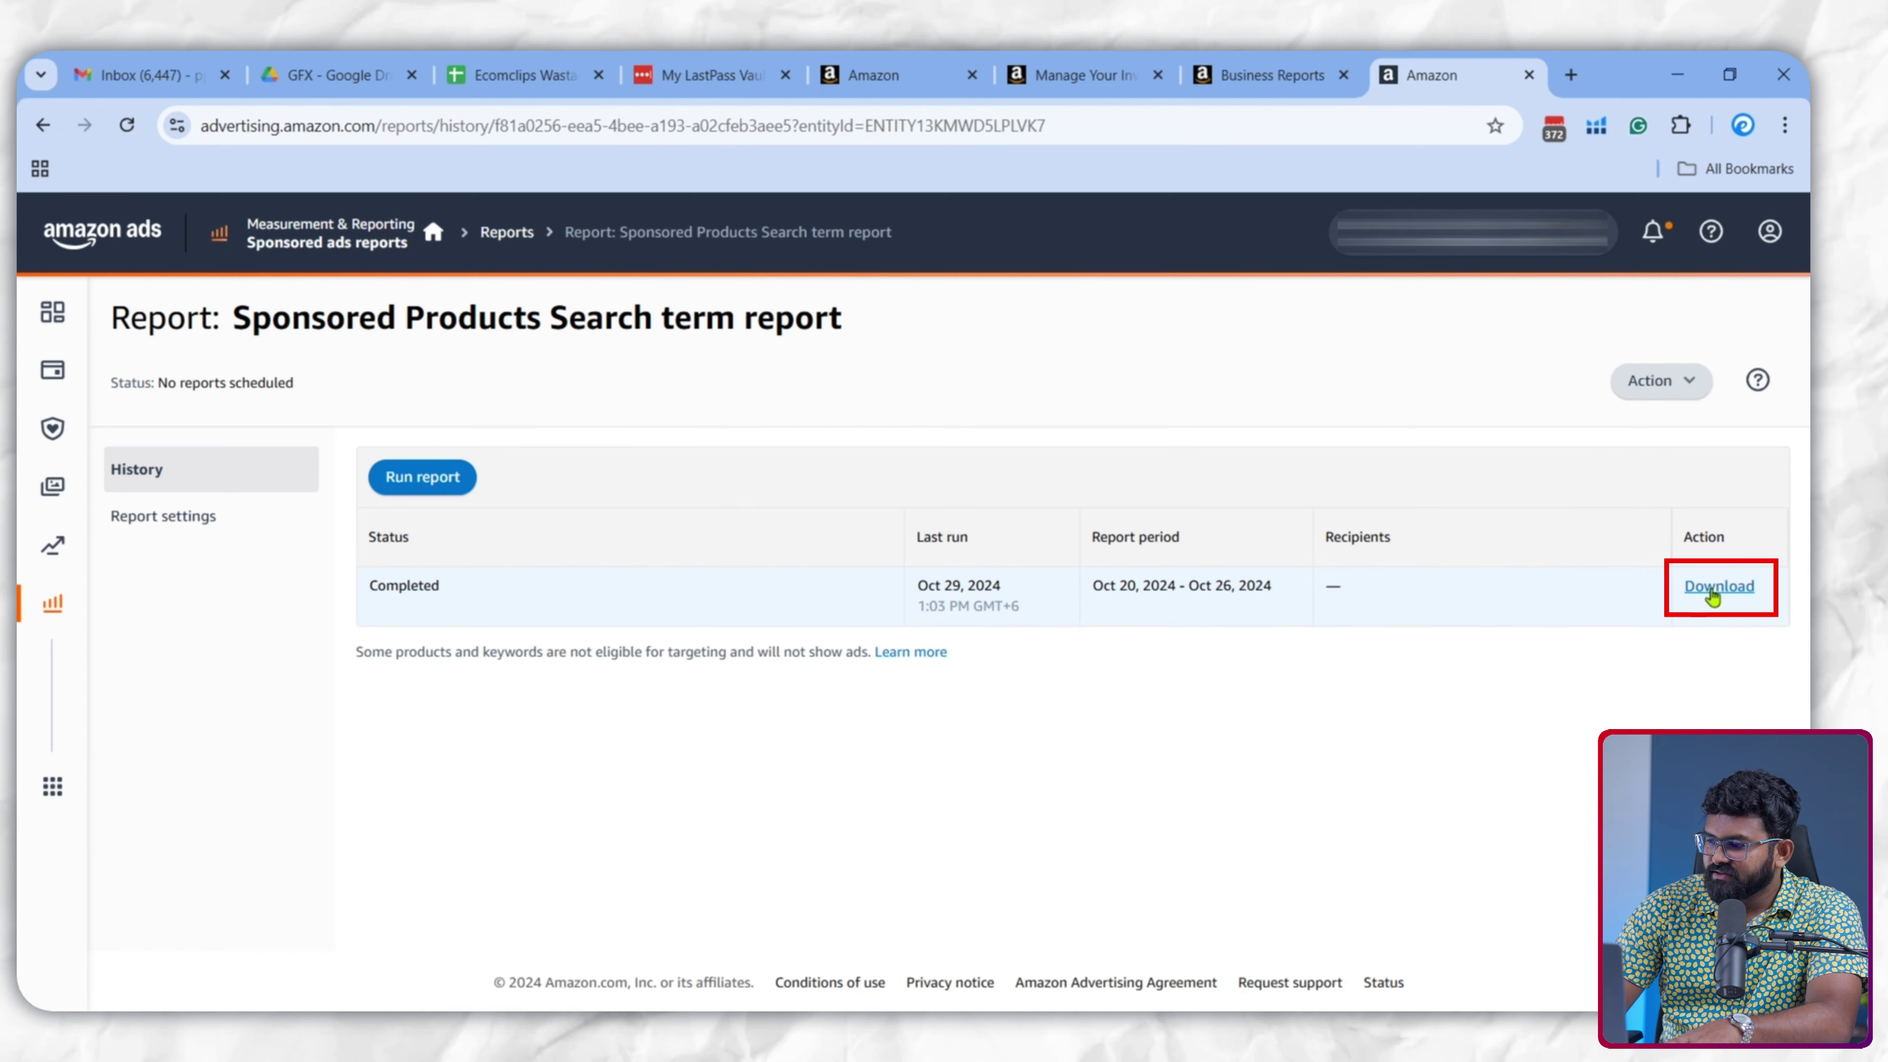
Download the report and filter its 7 Day Total Sales column to $0.00 in Excel
left_click(1716, 586)
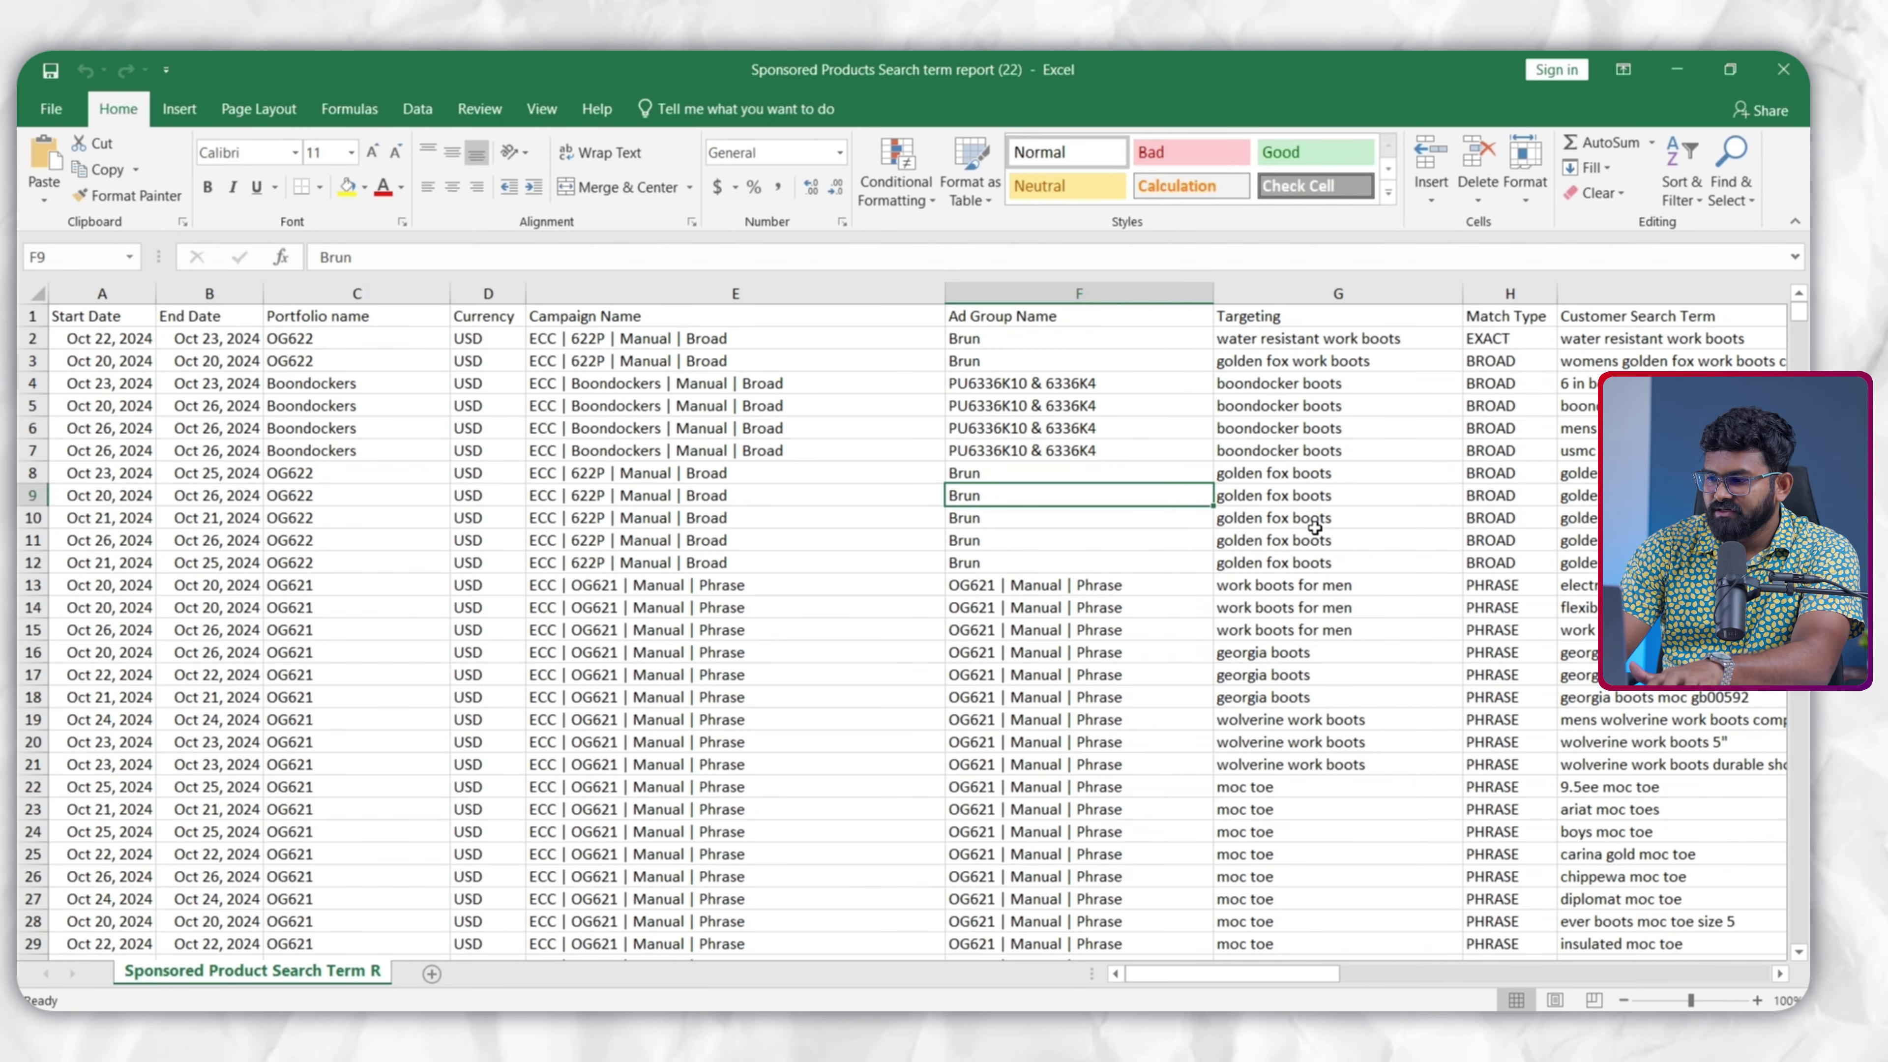
key("ctrl+shift+l")
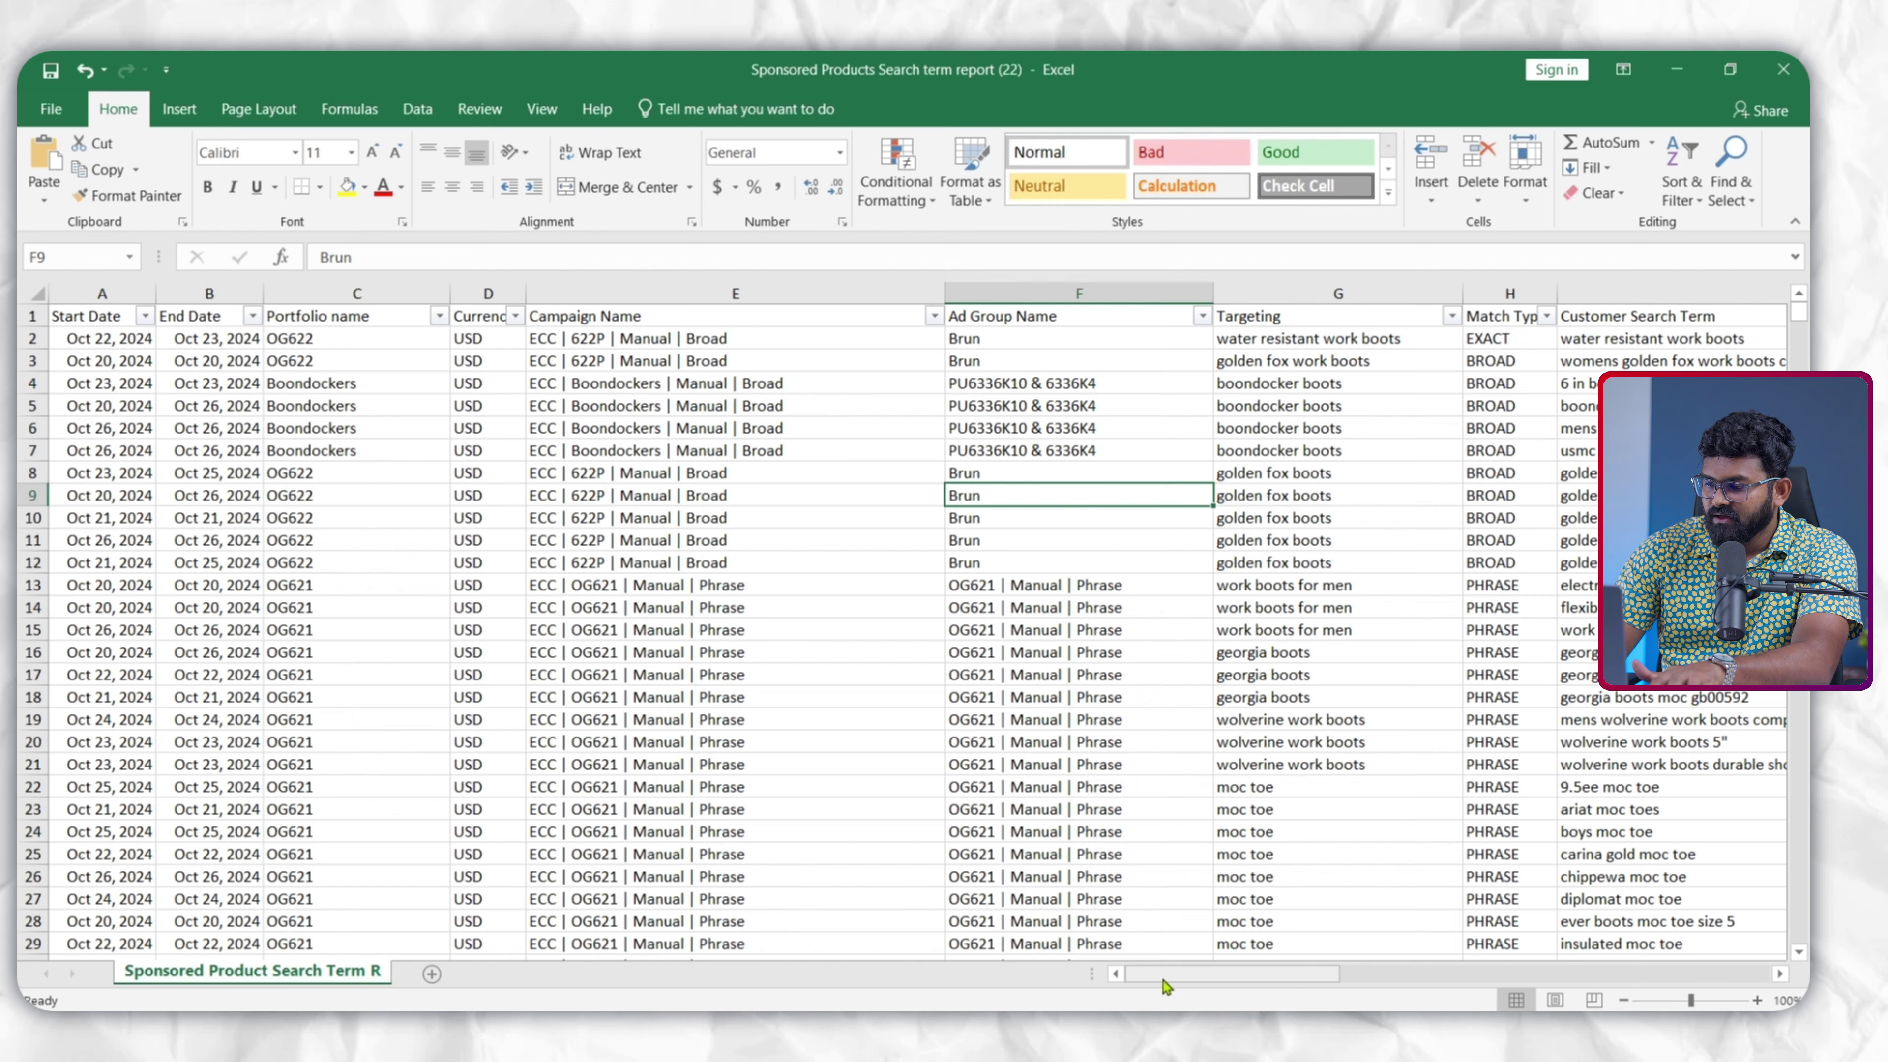
left_click_drag(1163, 981, 1348, 970)
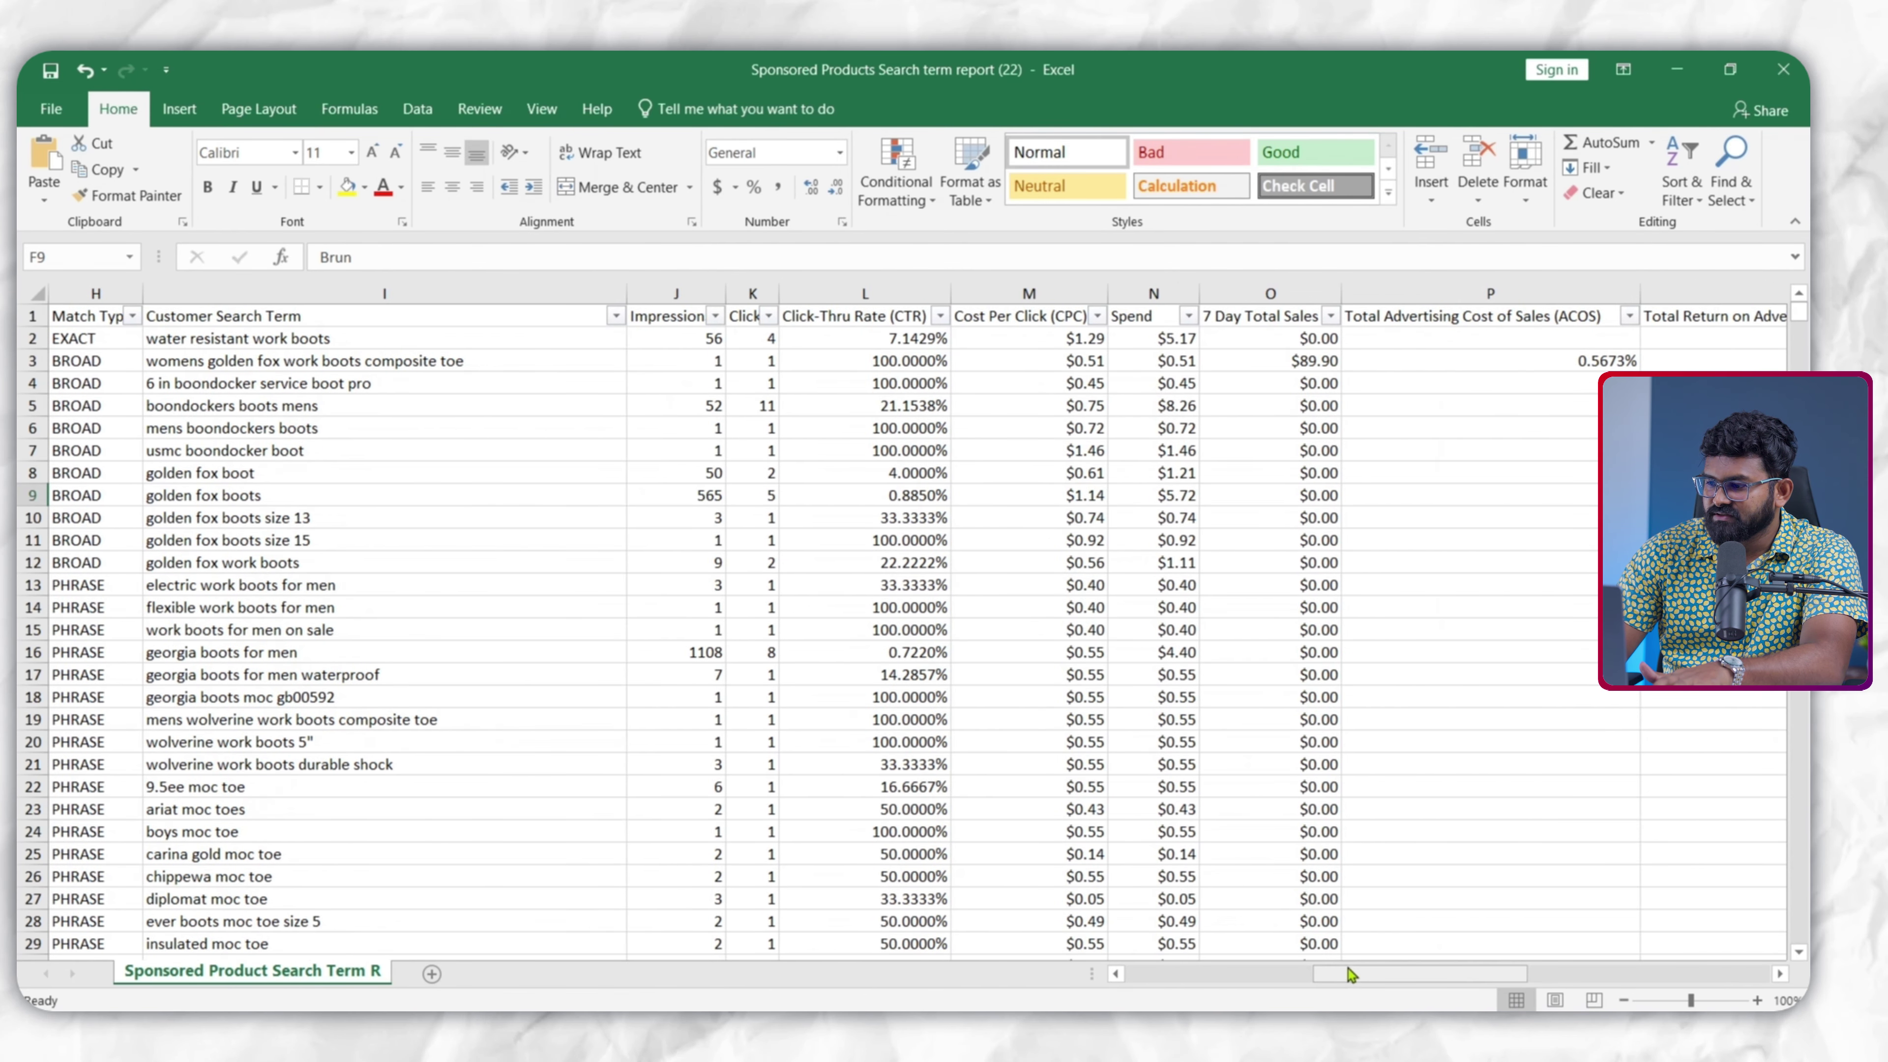
left_click(1301, 495)
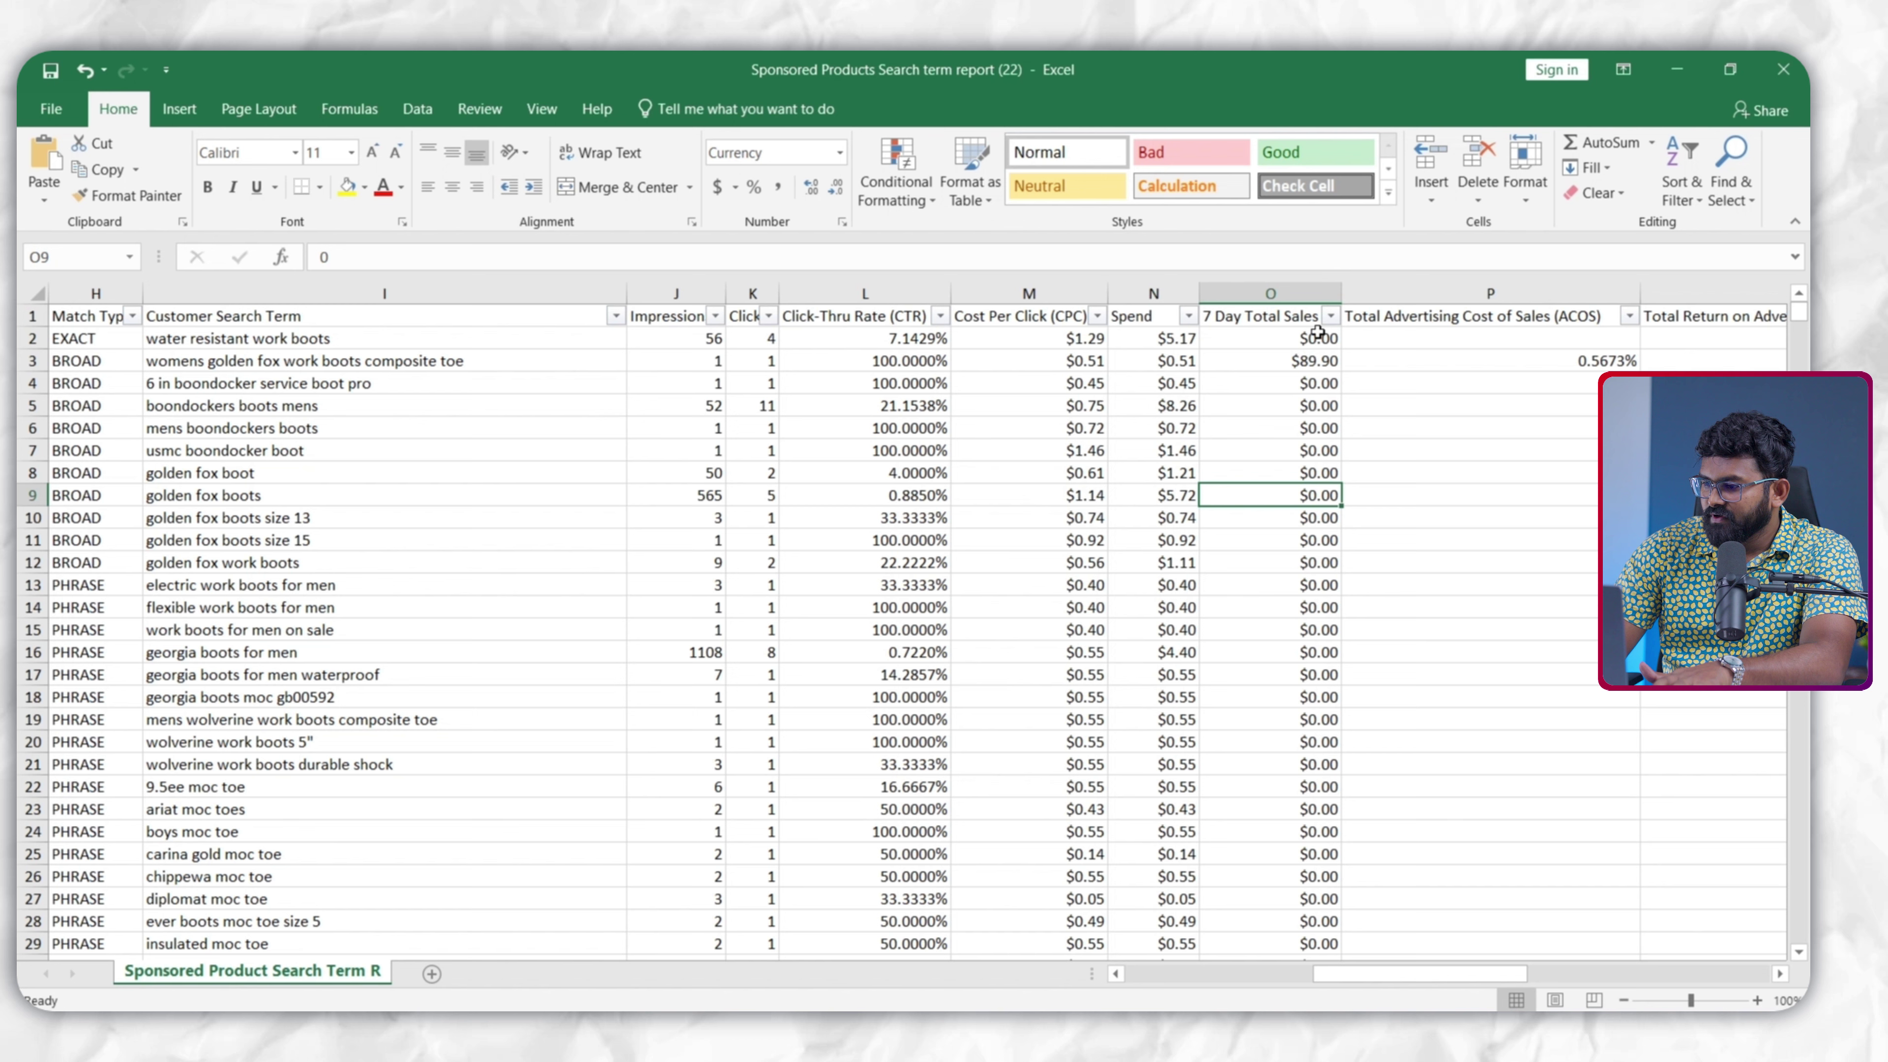
left_click(1330, 315)
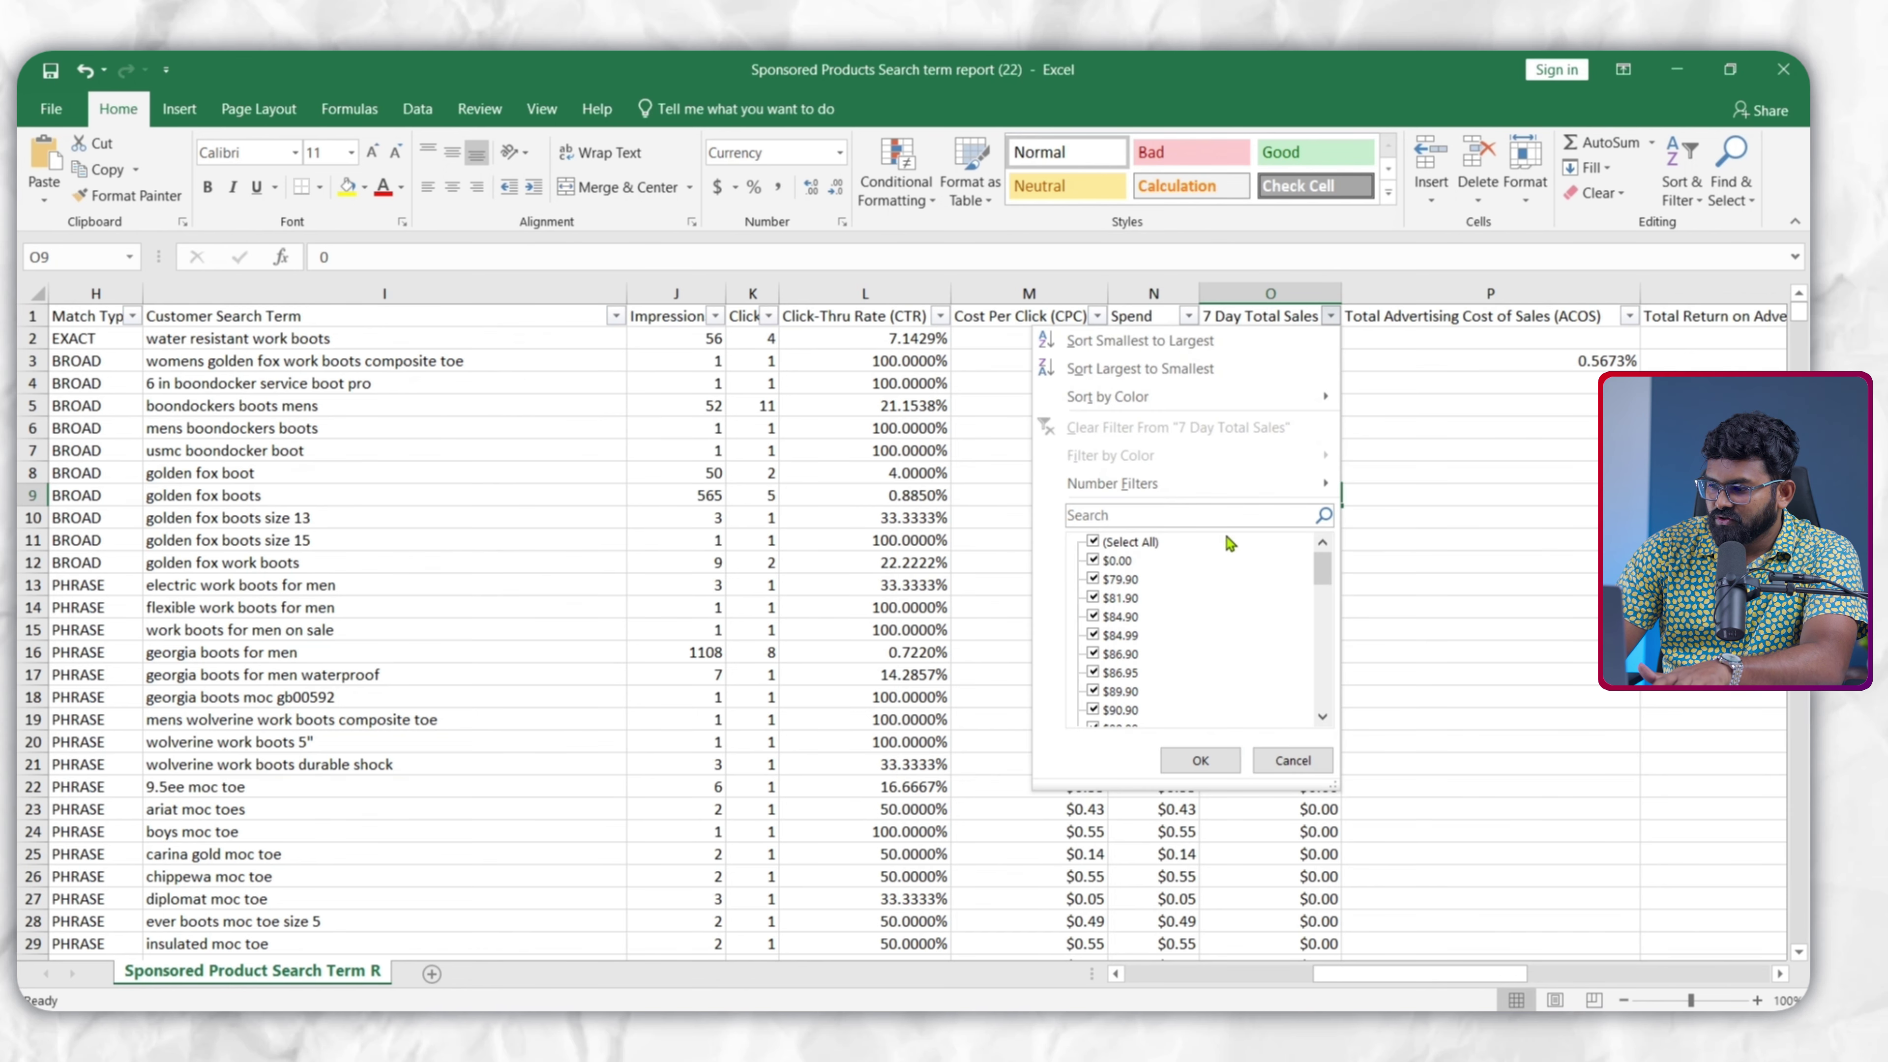
left_click(1092, 541)
left_click(1092, 560)
left_click(1200, 760)
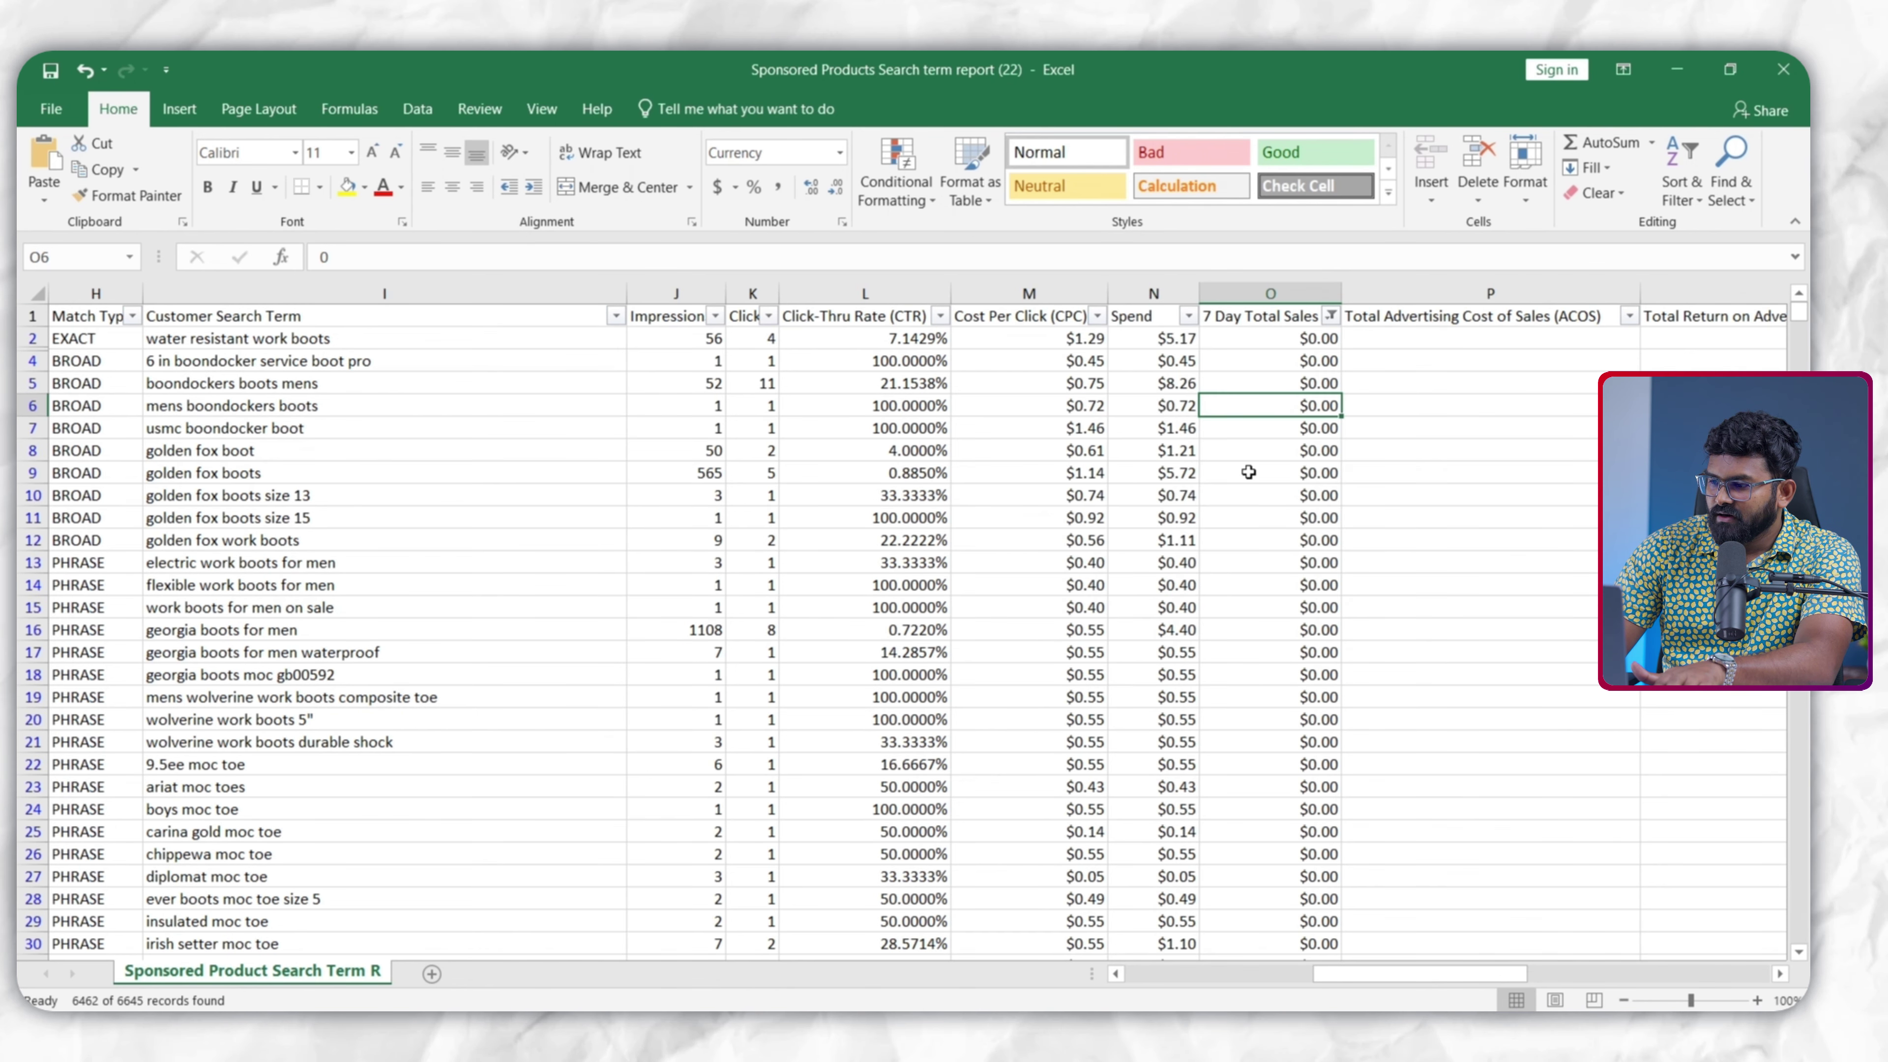
Select all filtered Spend values to read their $4,738.11 total
left_click(1153, 341)
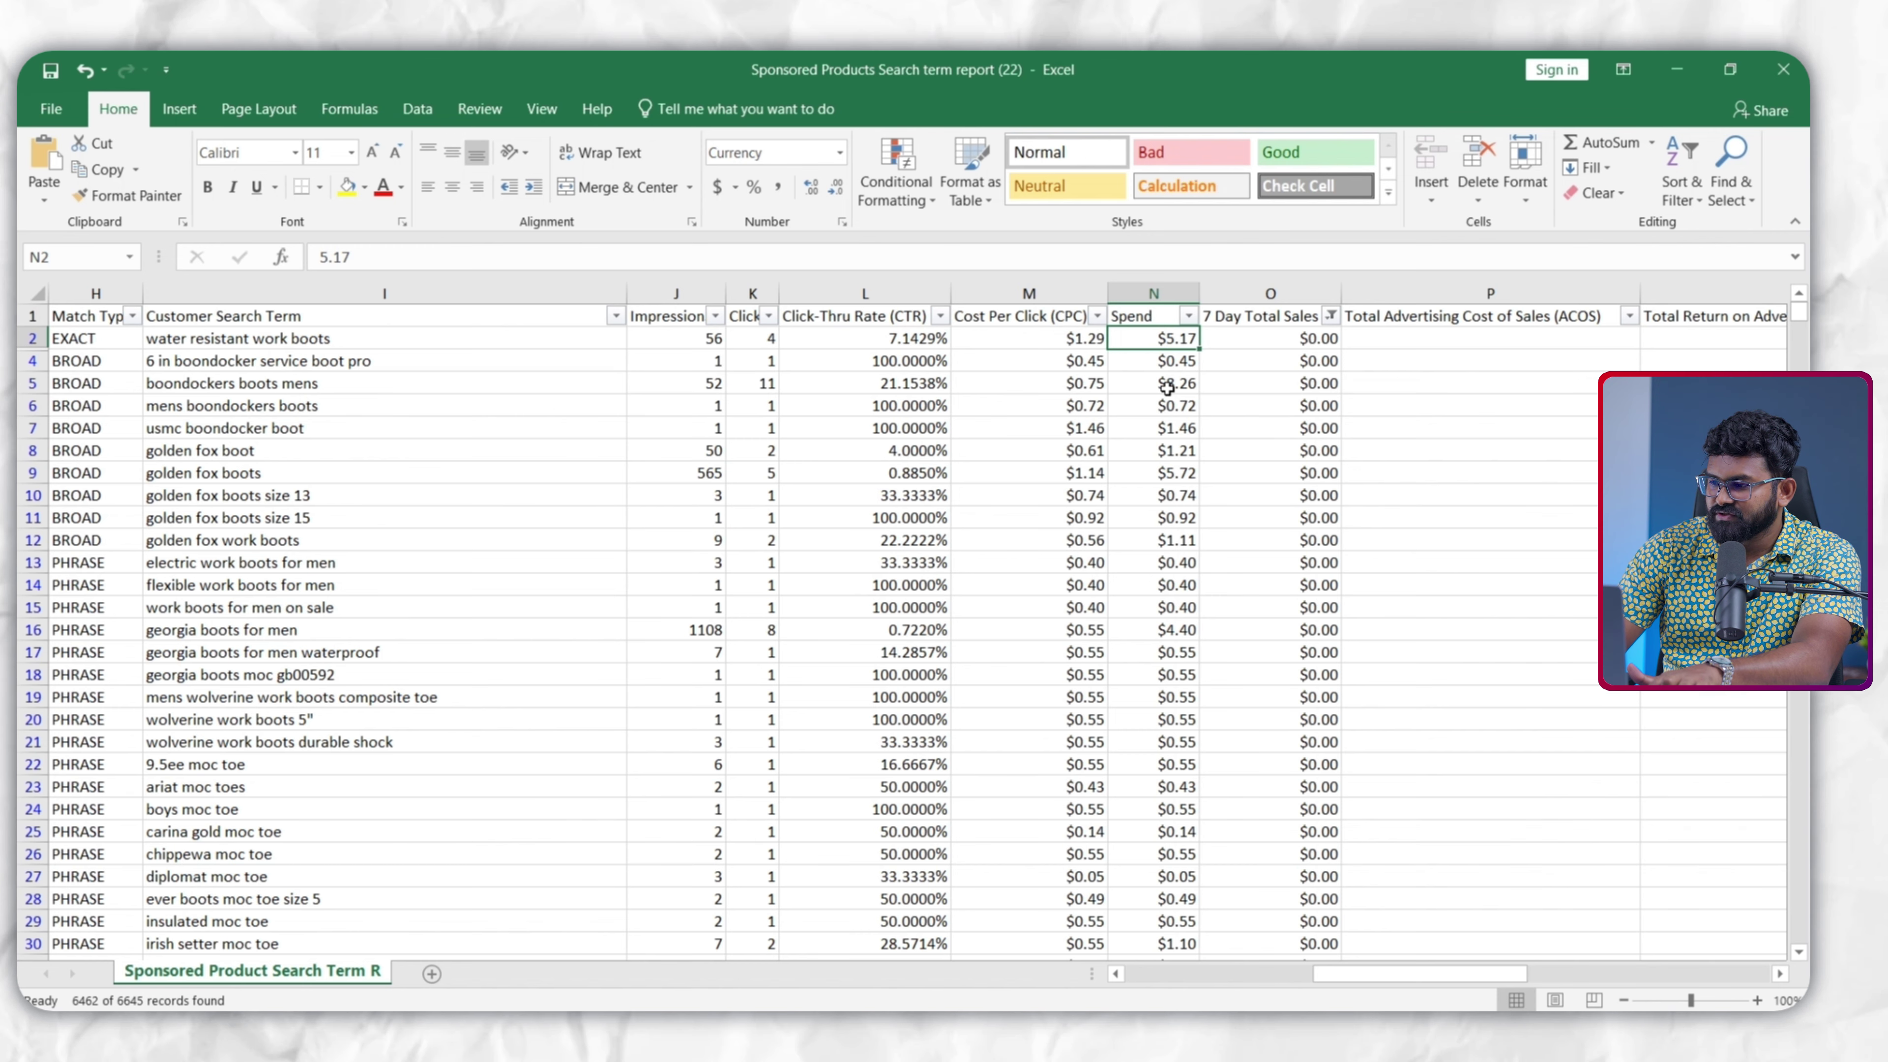
key("ctrl+shift+Down")
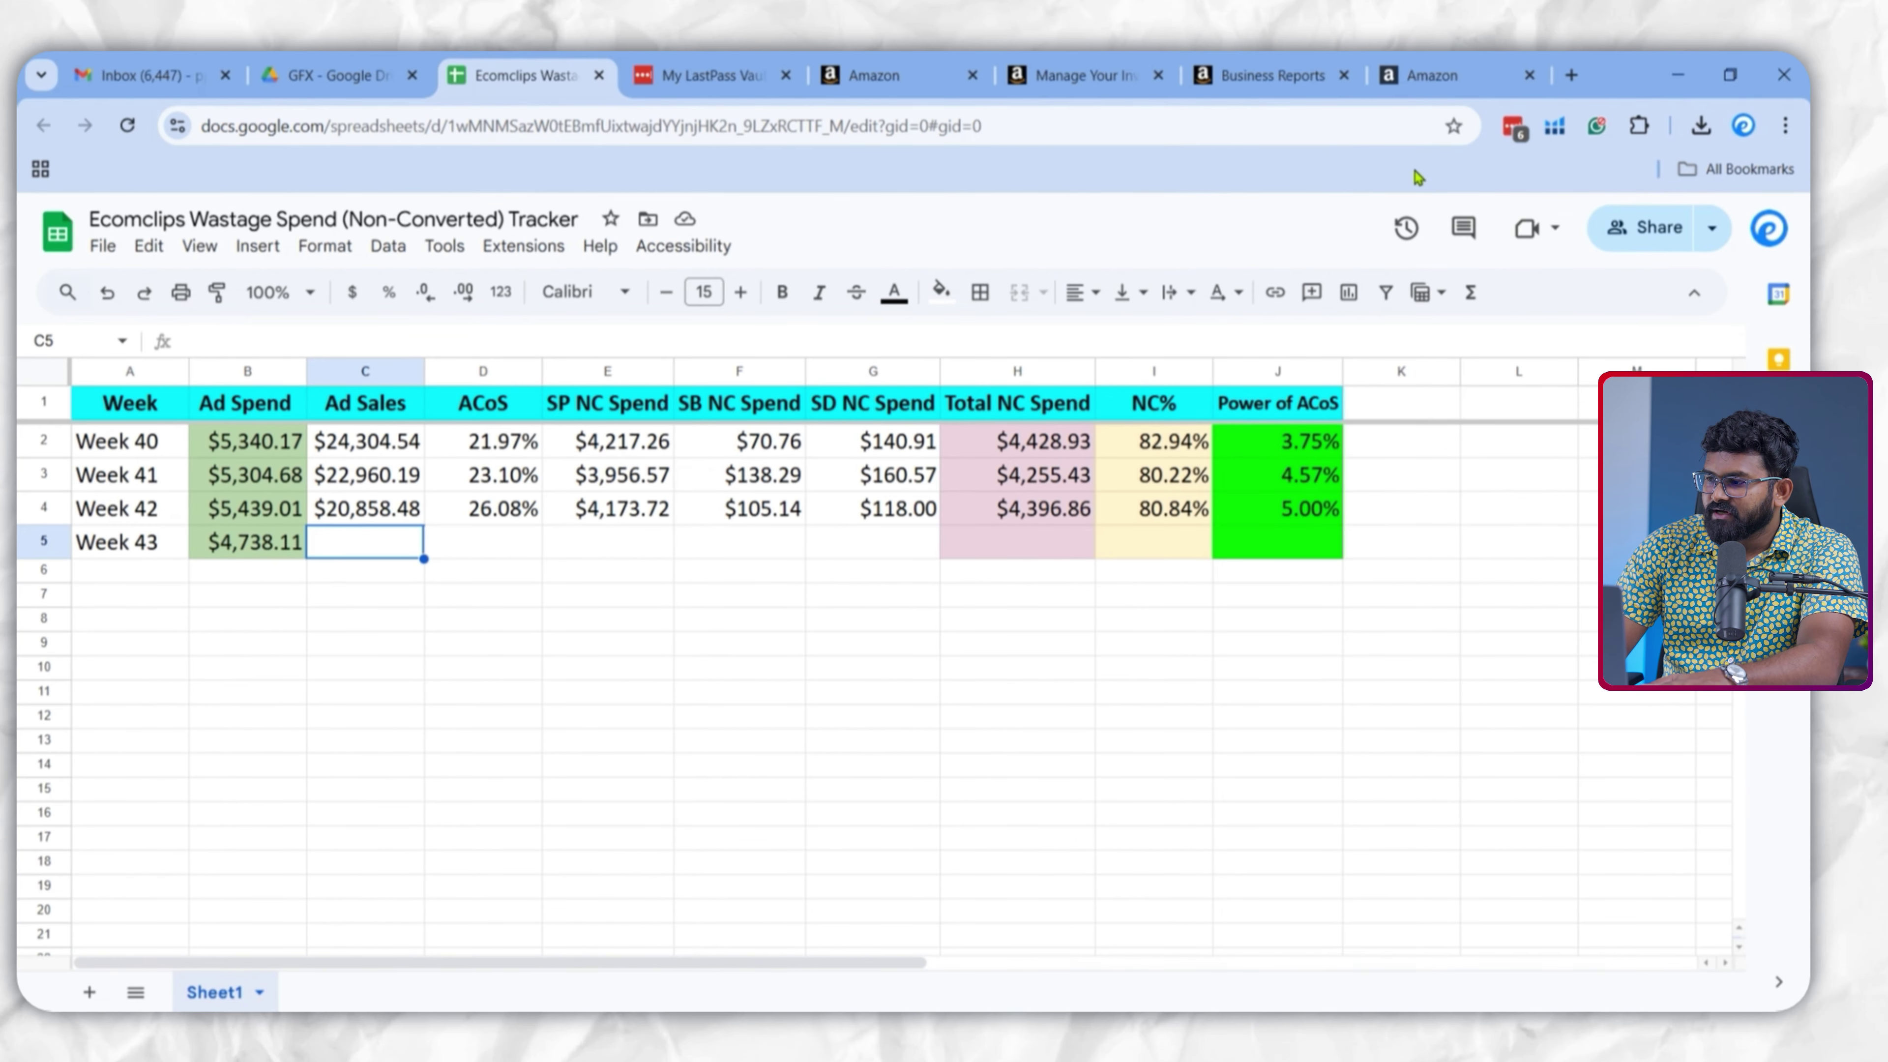
left_click(1435, 75)
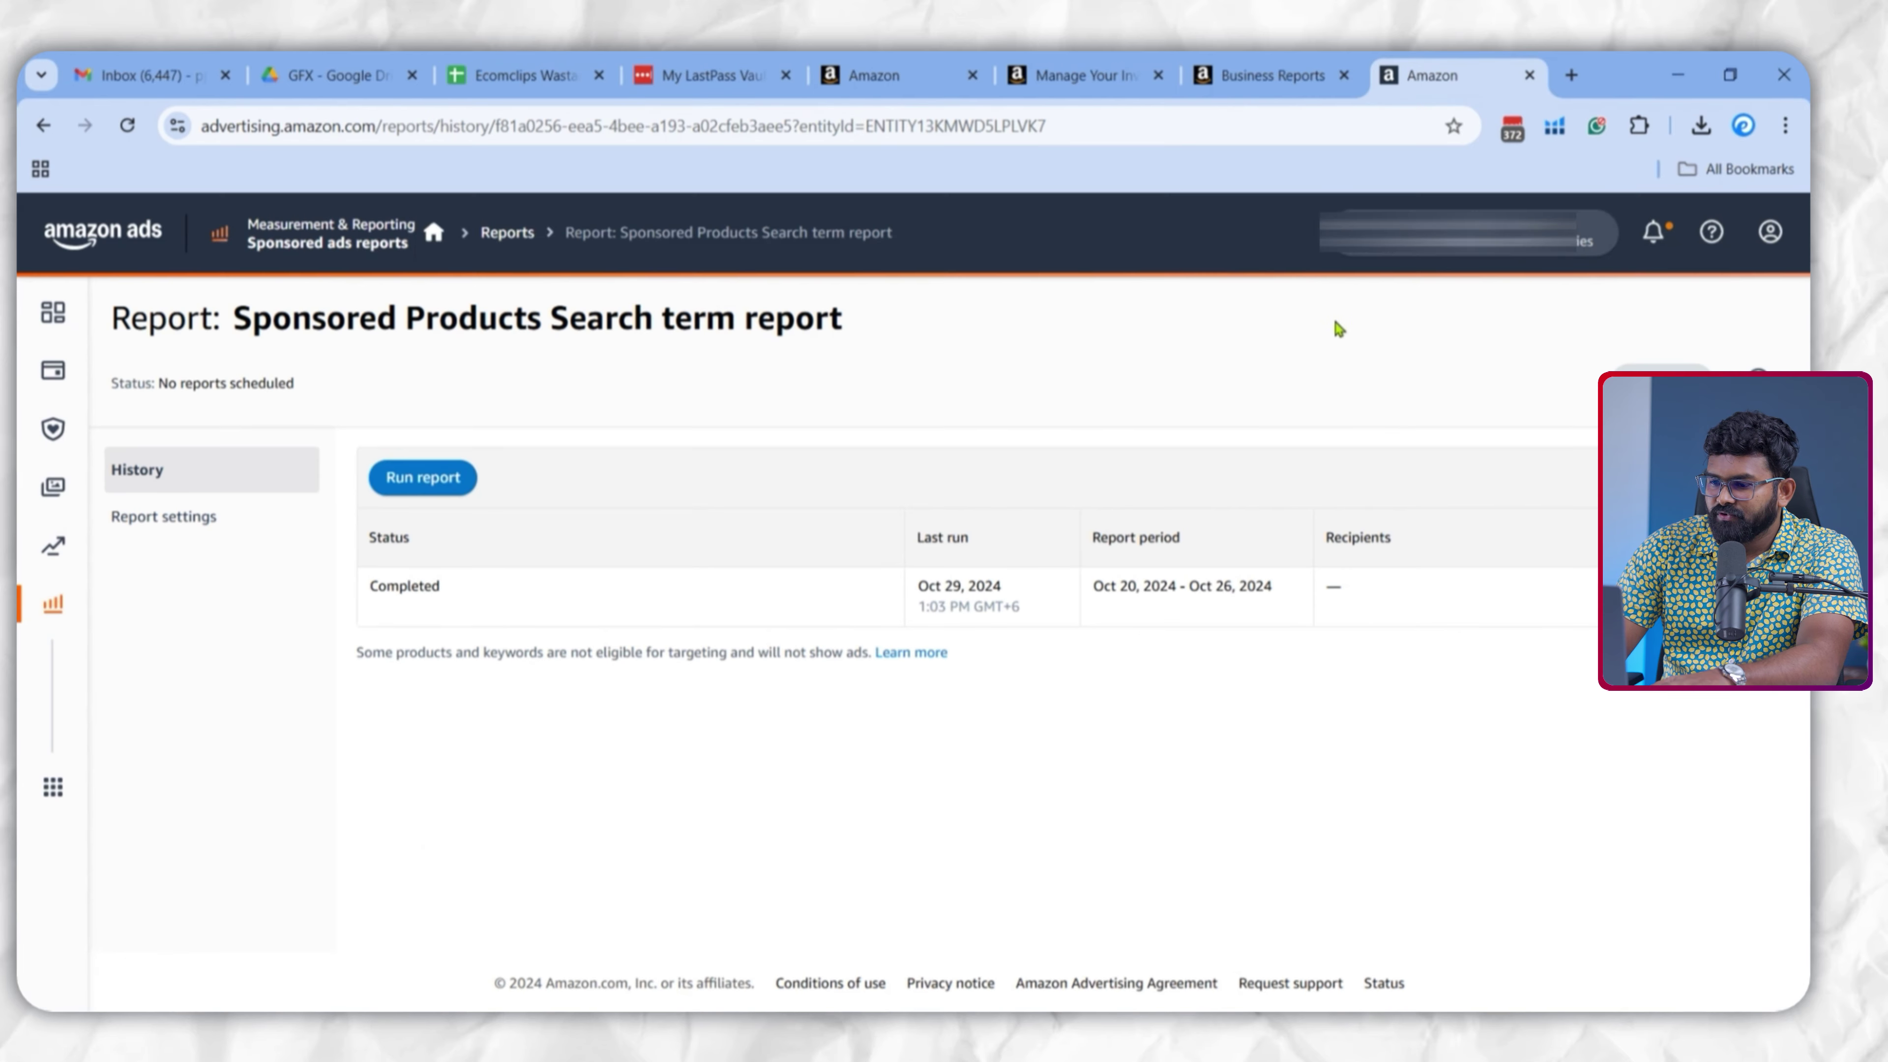
Start a new report with category Sponsored Brands and report type Search term
left_click(504, 234)
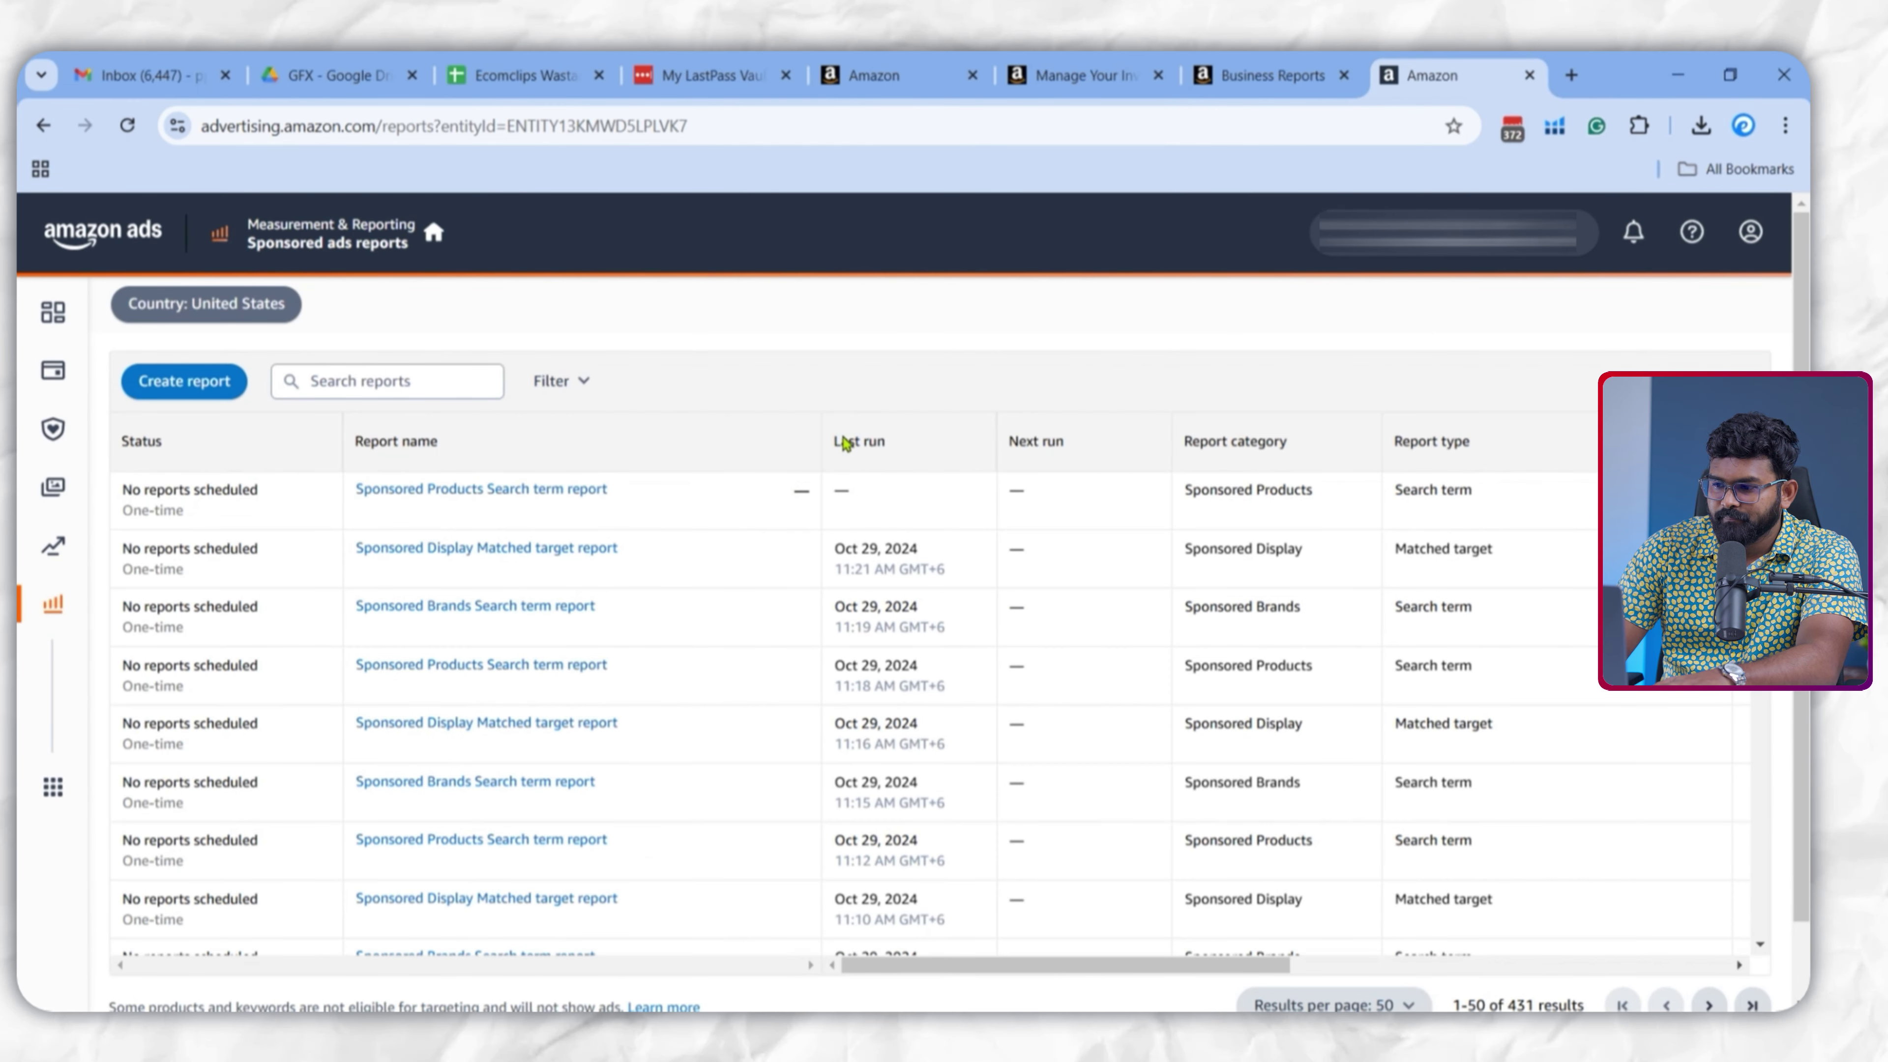
left_click(186, 383)
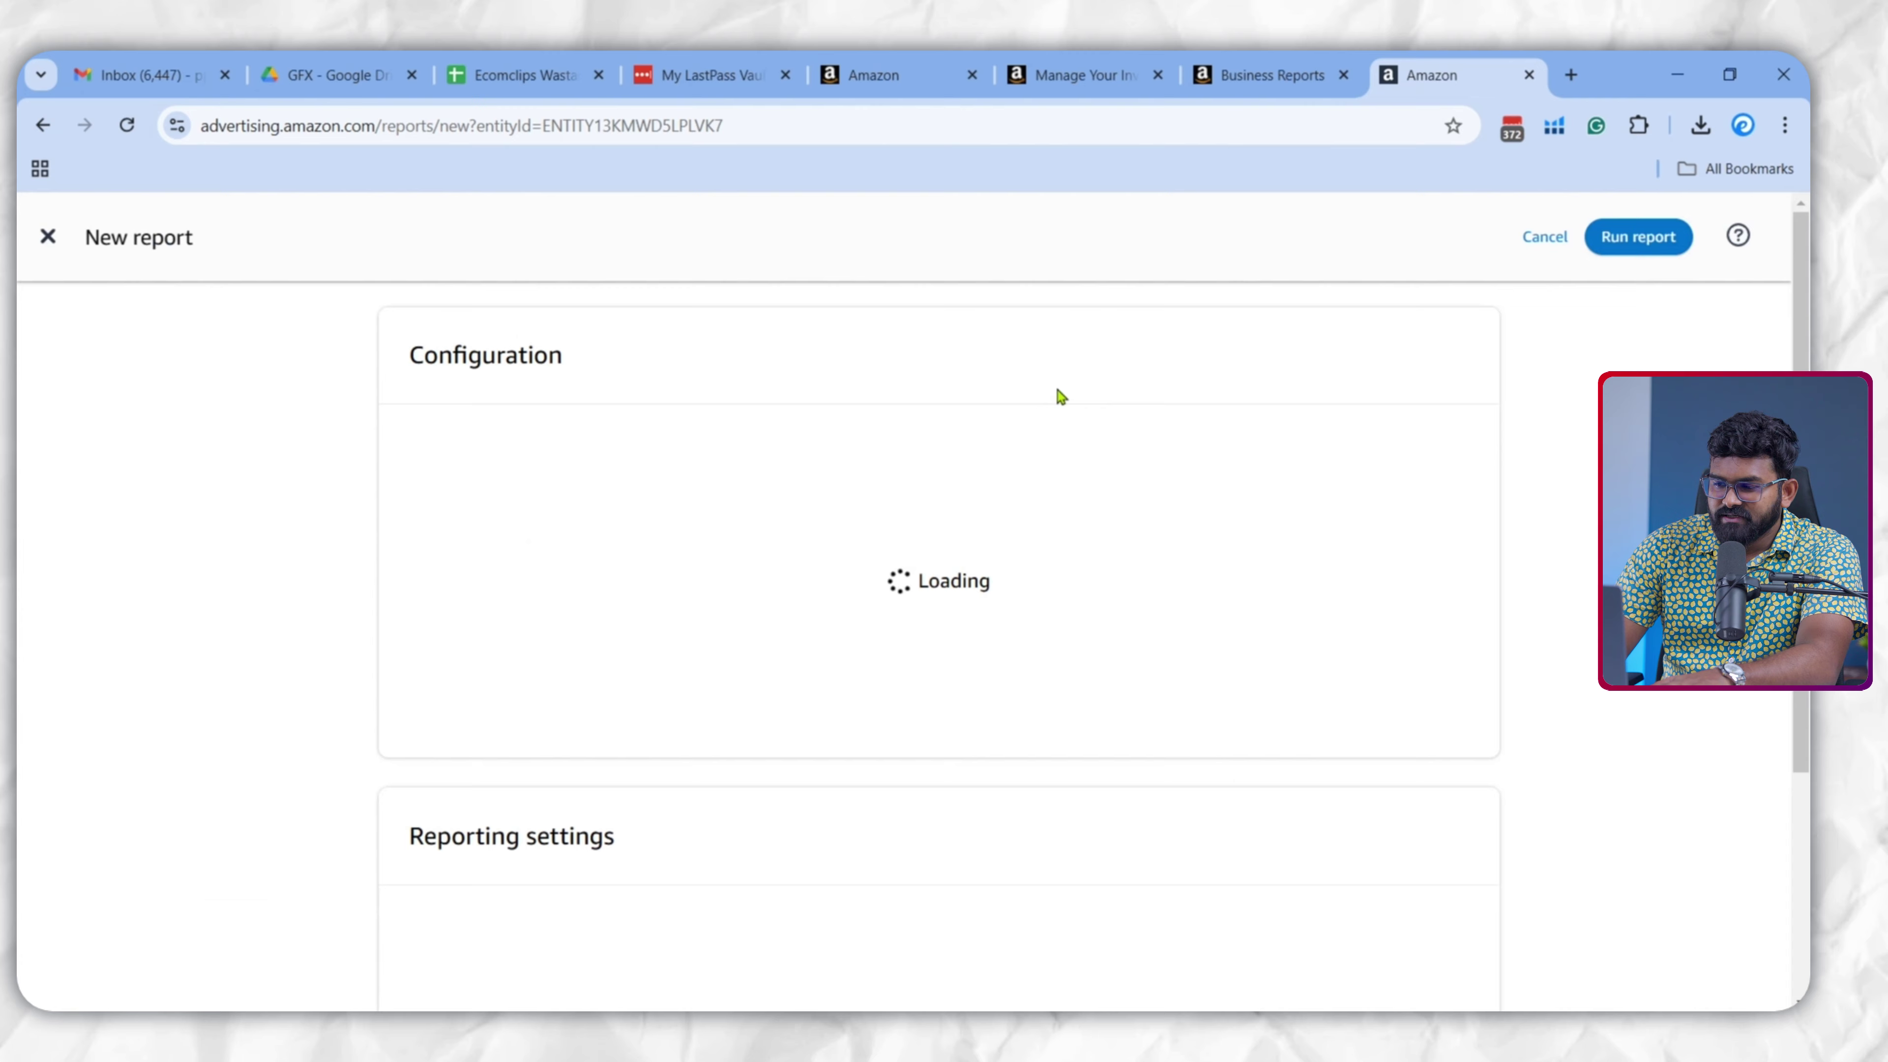
left_click(748, 466)
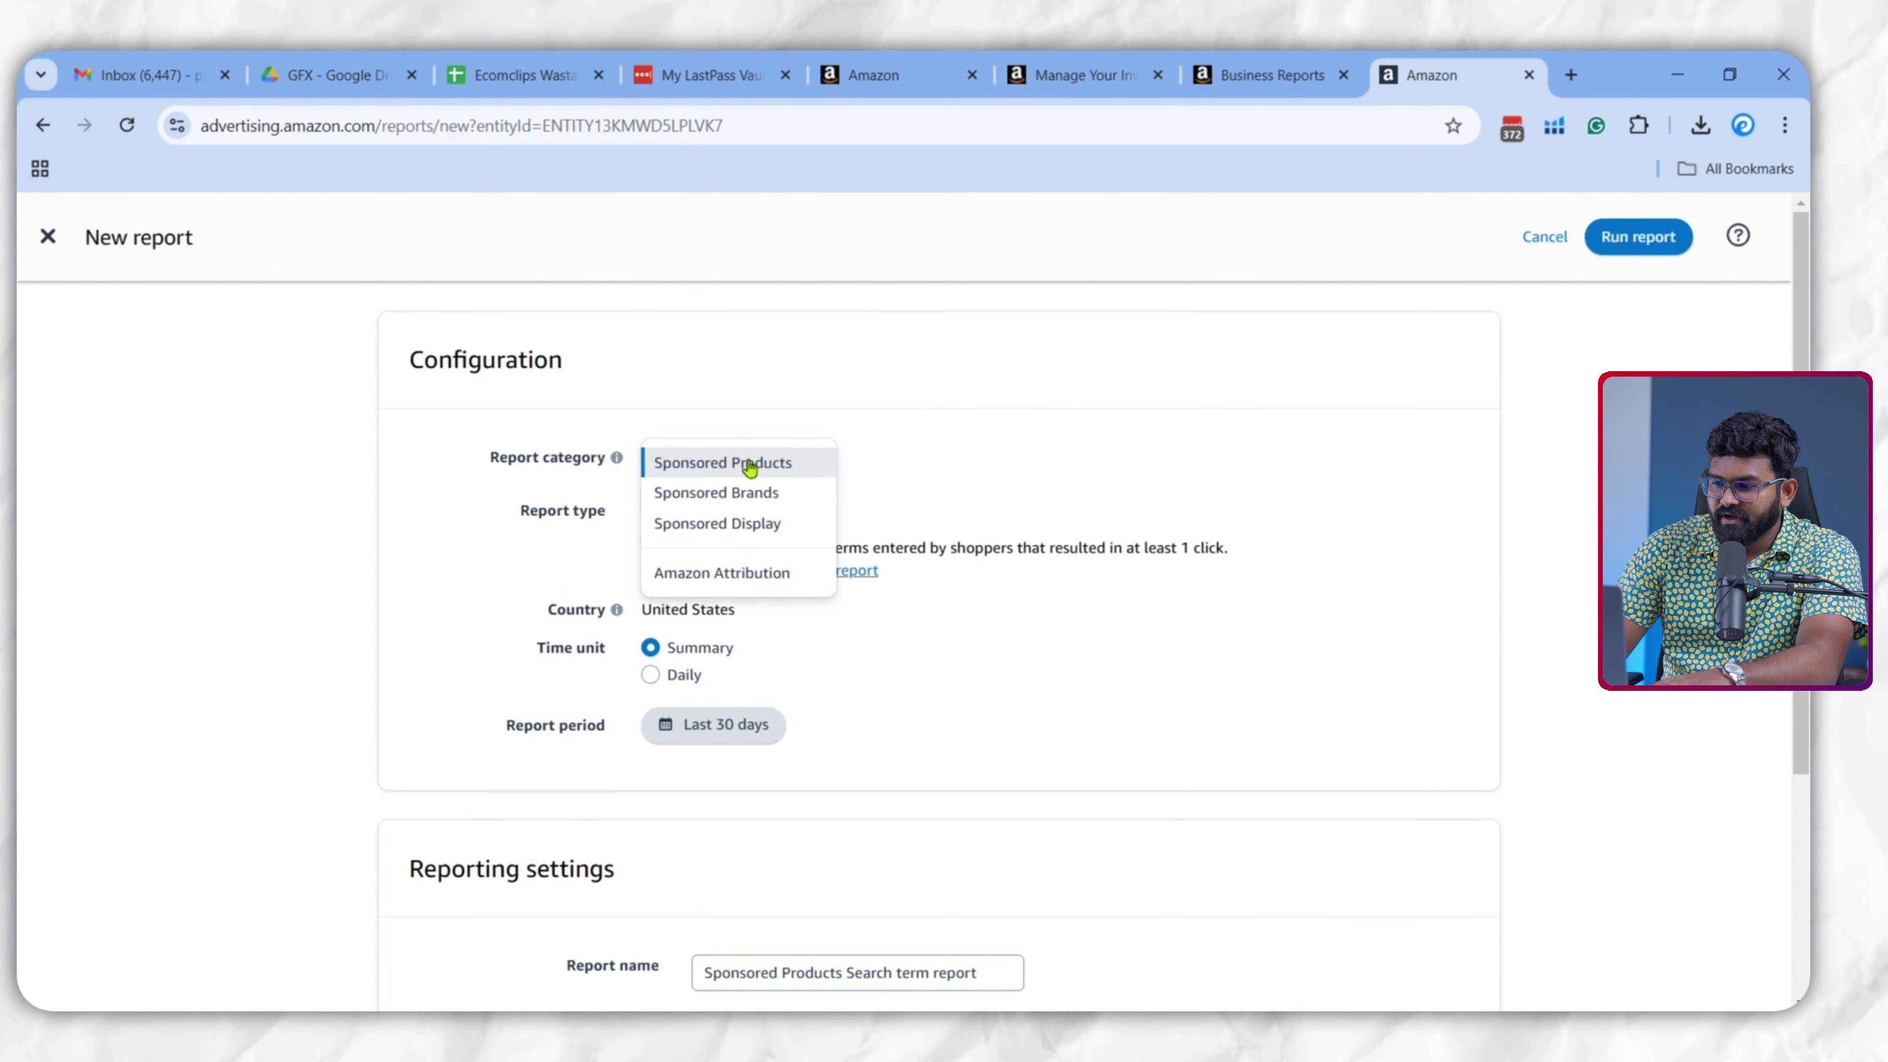
left_click(749, 495)
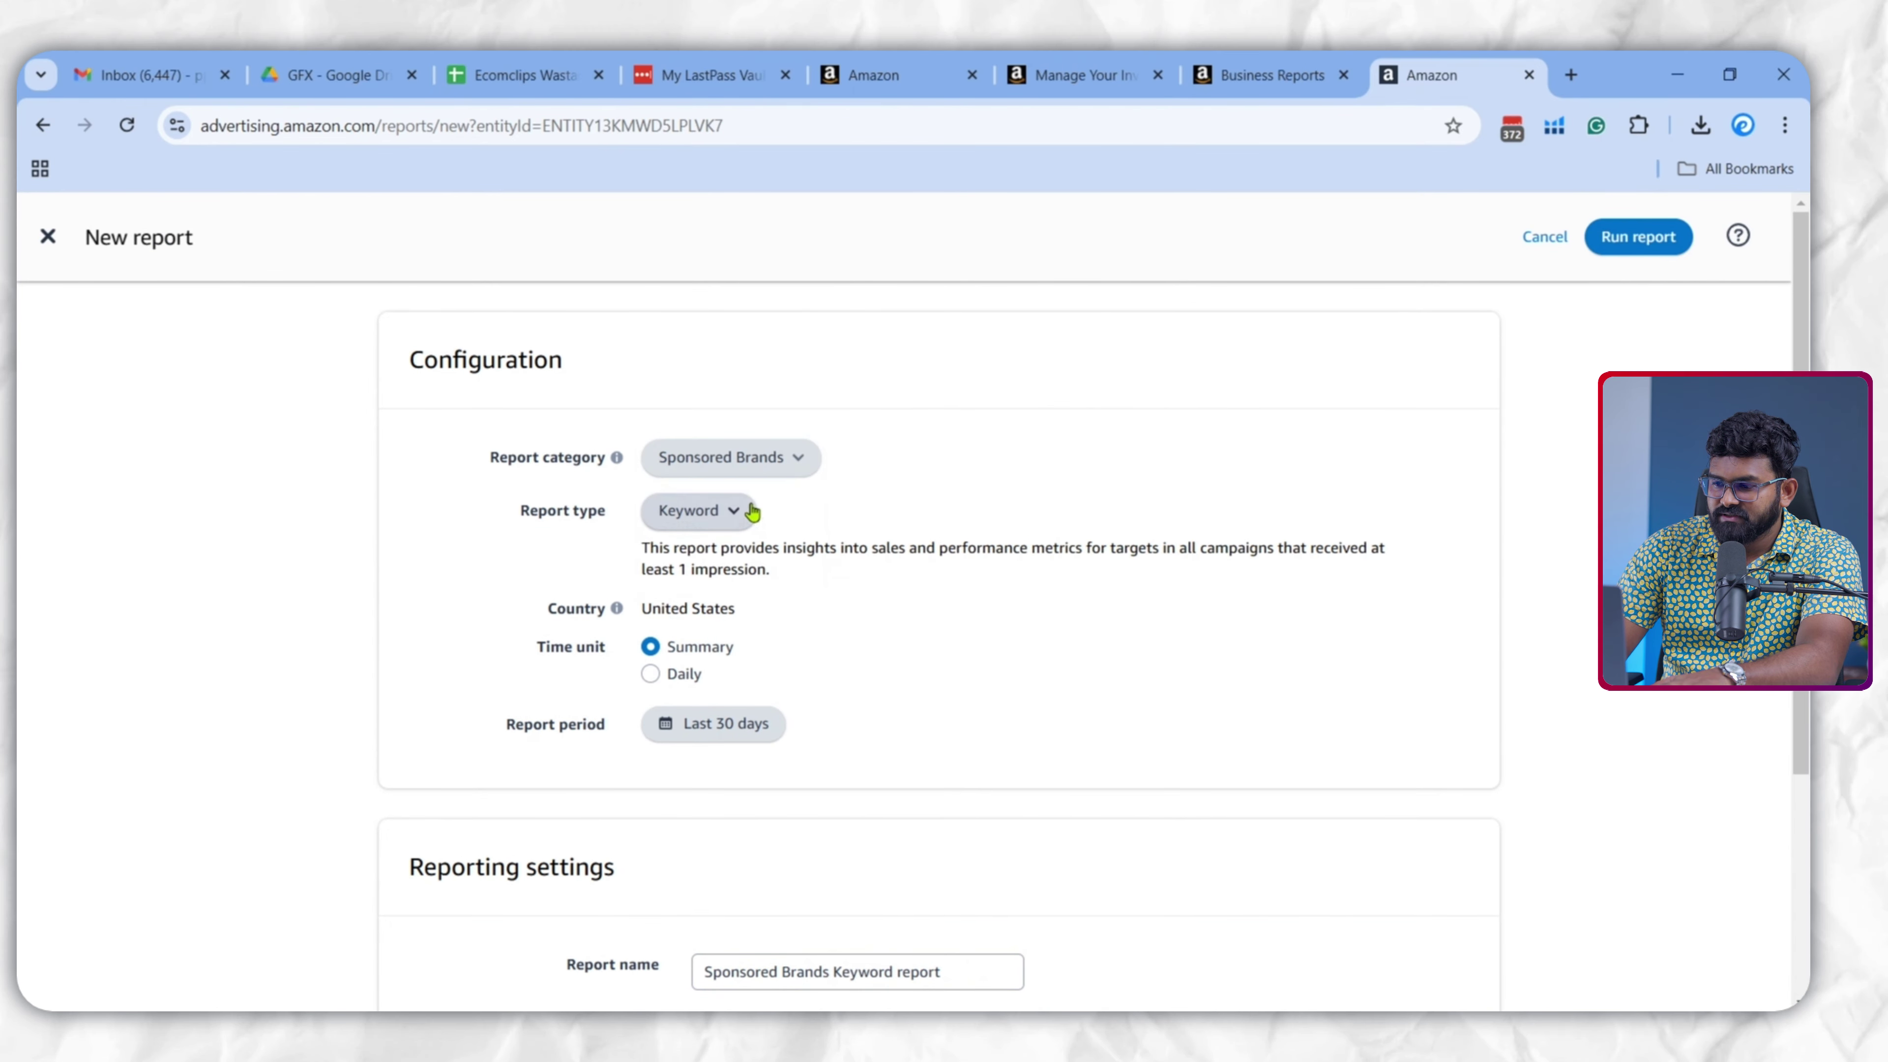
left_click(720, 512)
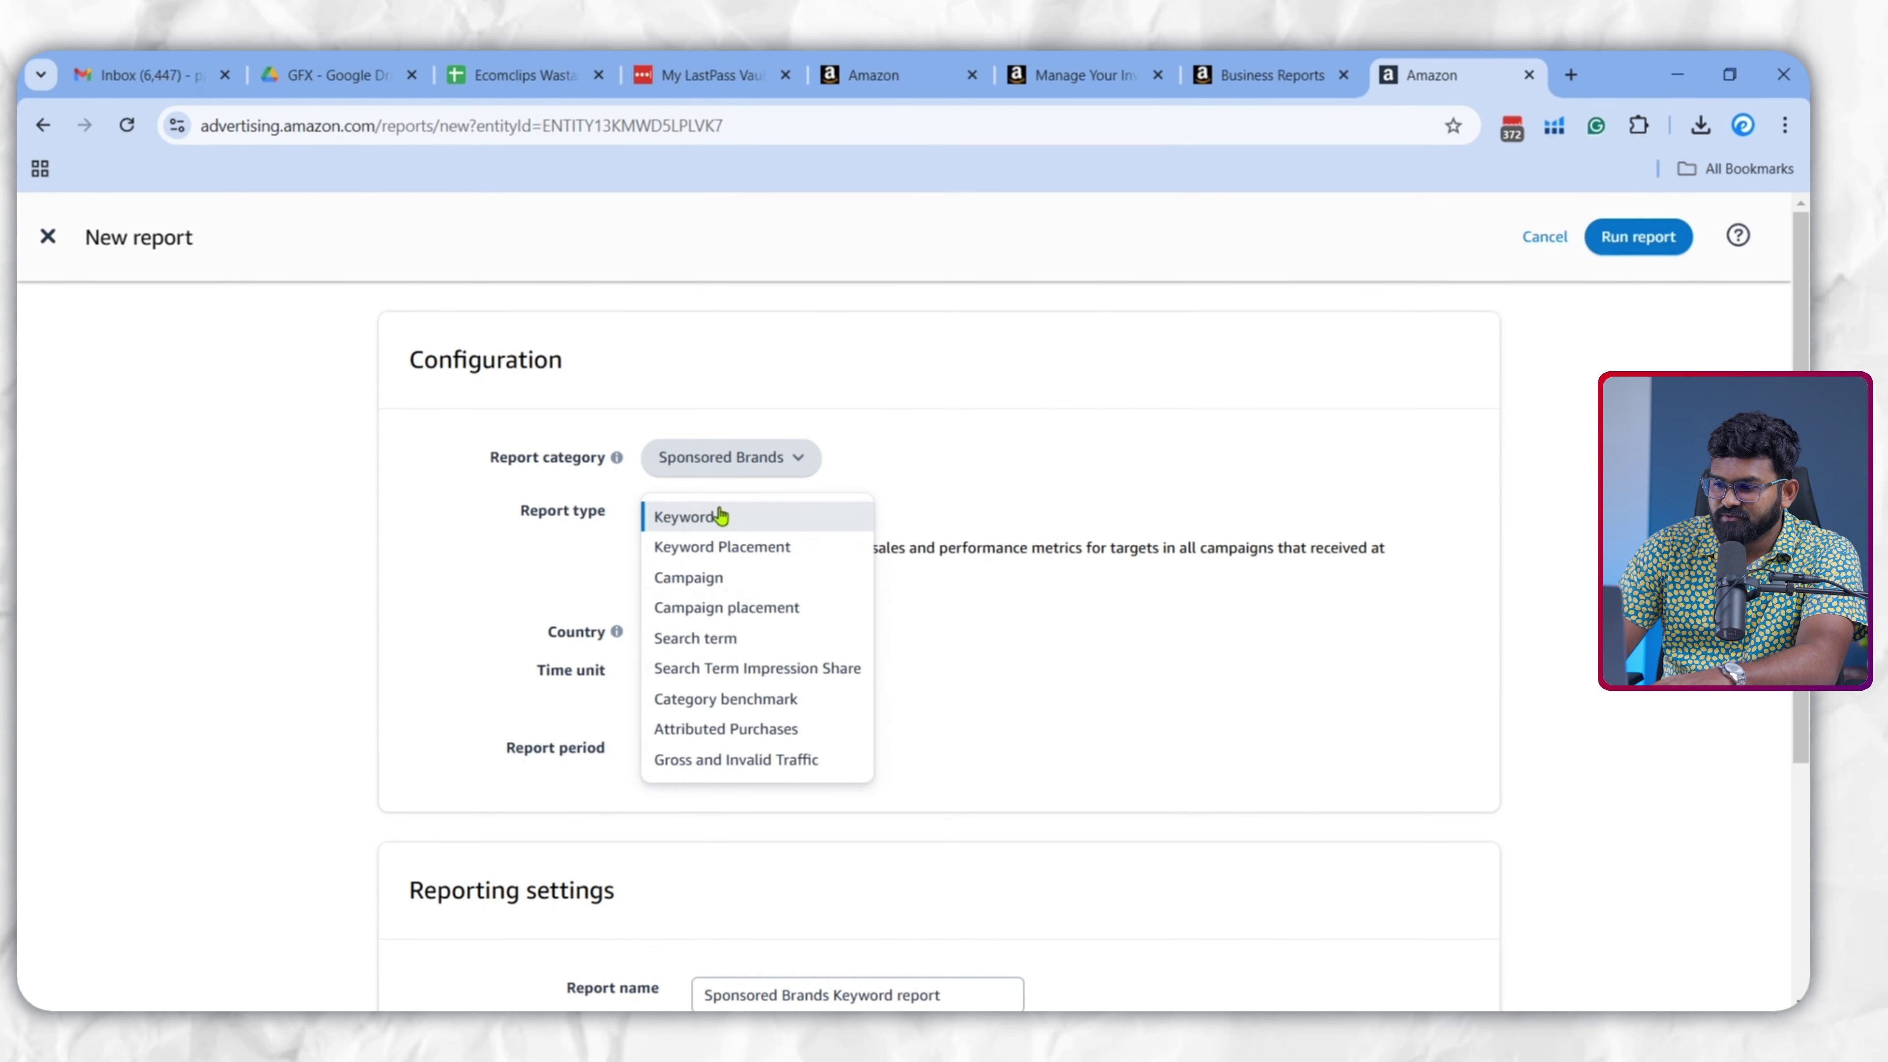
left_click(694, 641)
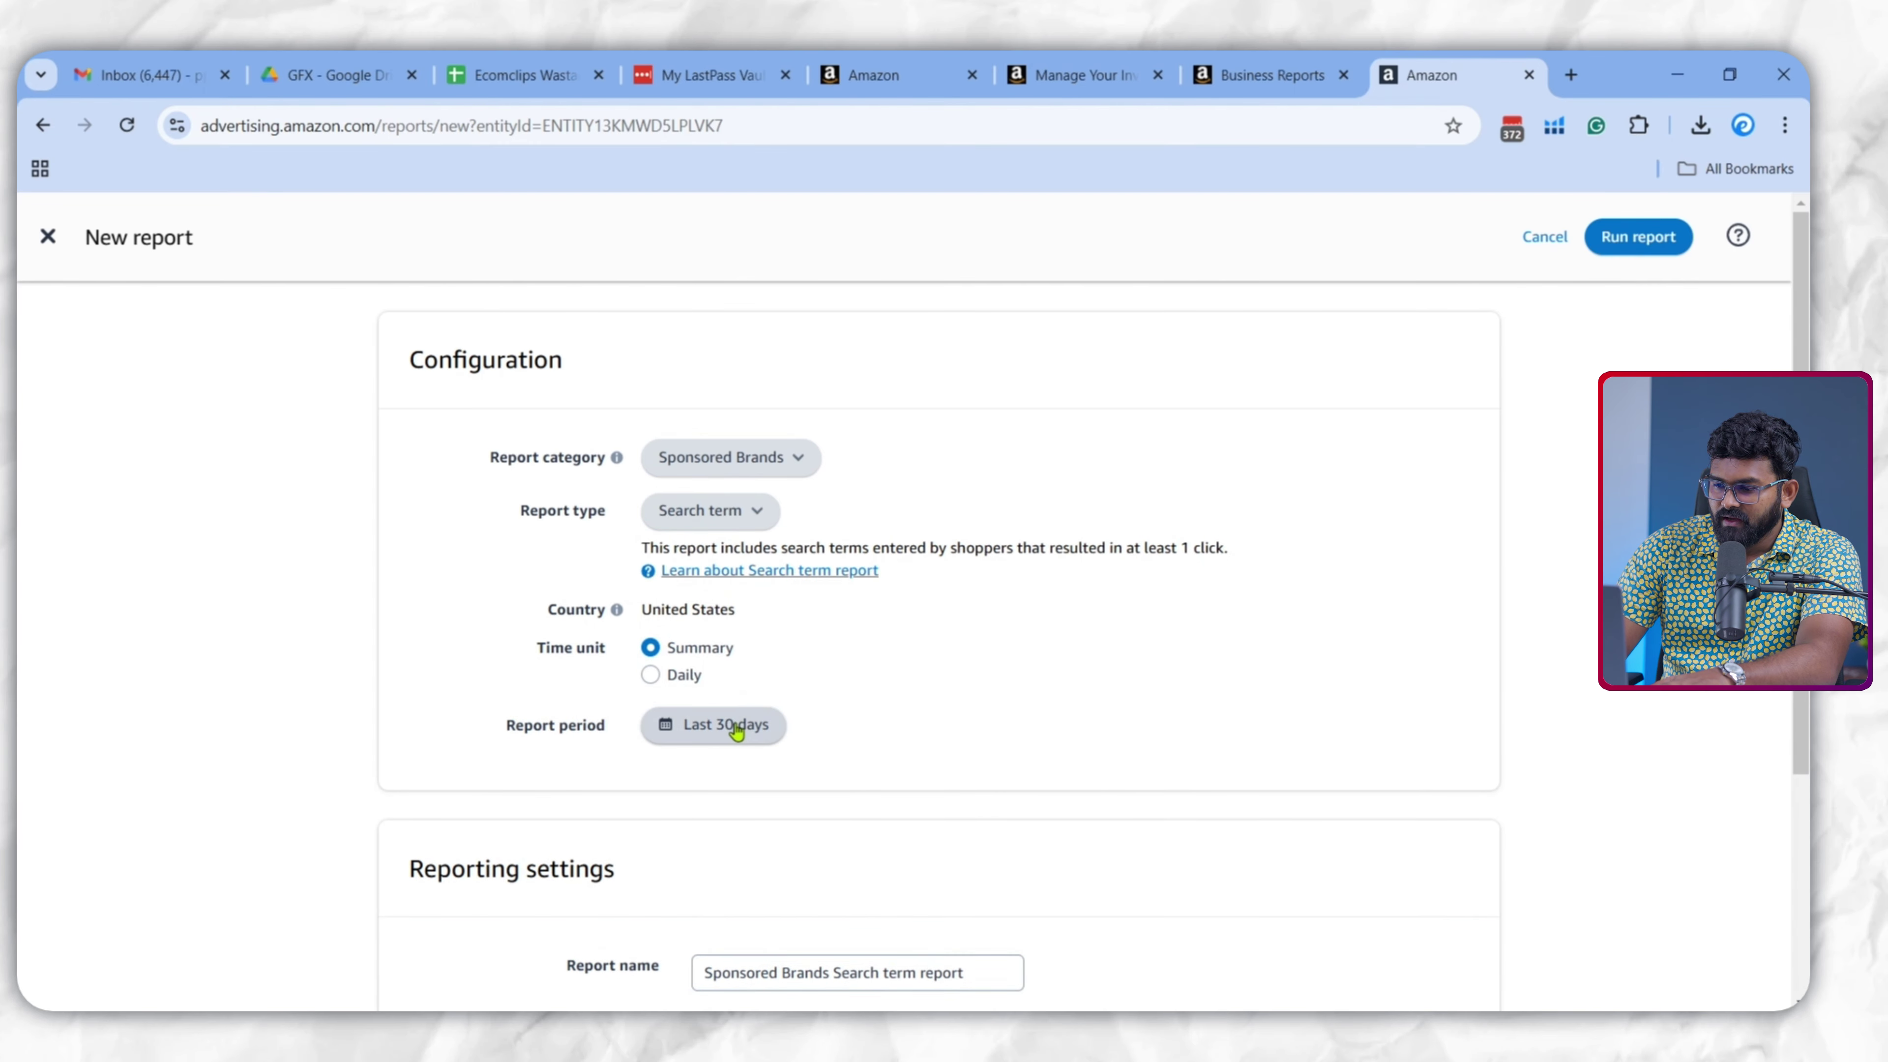
Choose October 20–26 as the report period
left_click(736, 731)
scroll(1155, 556, "down", 3)
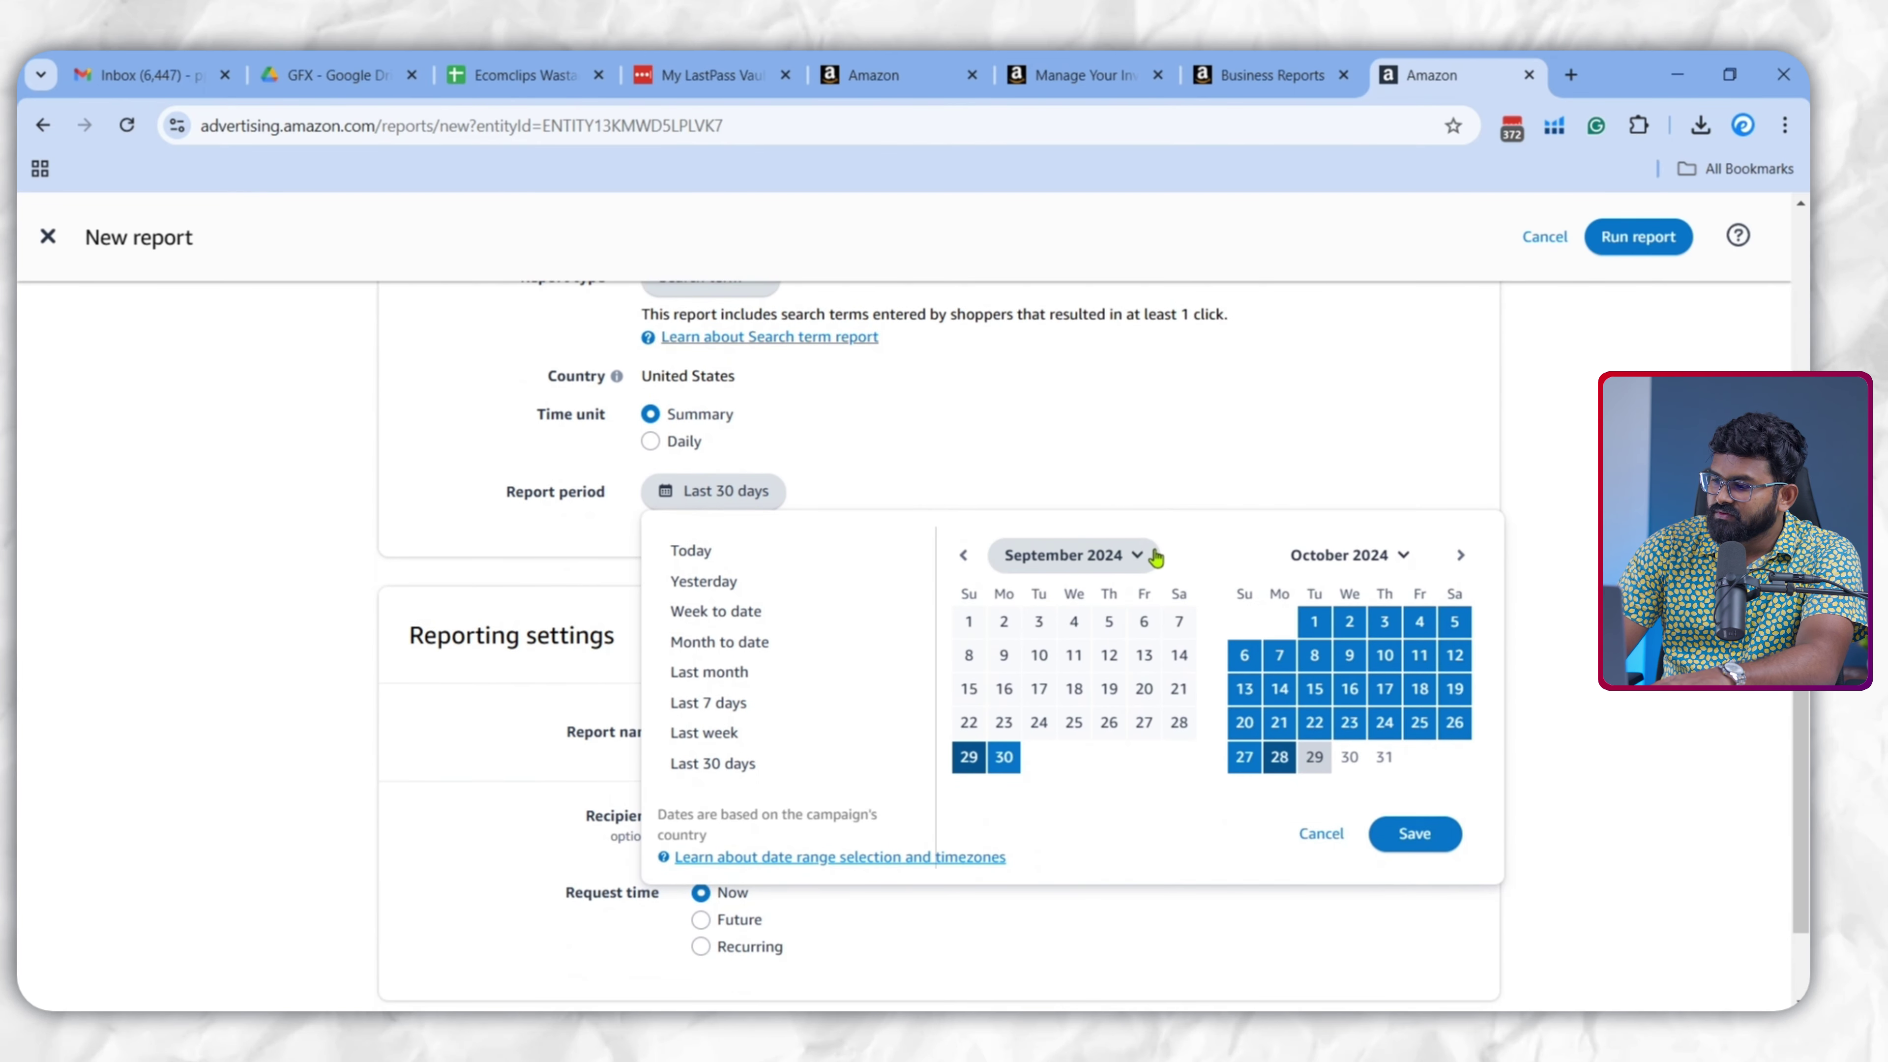
left_click(1243, 721)
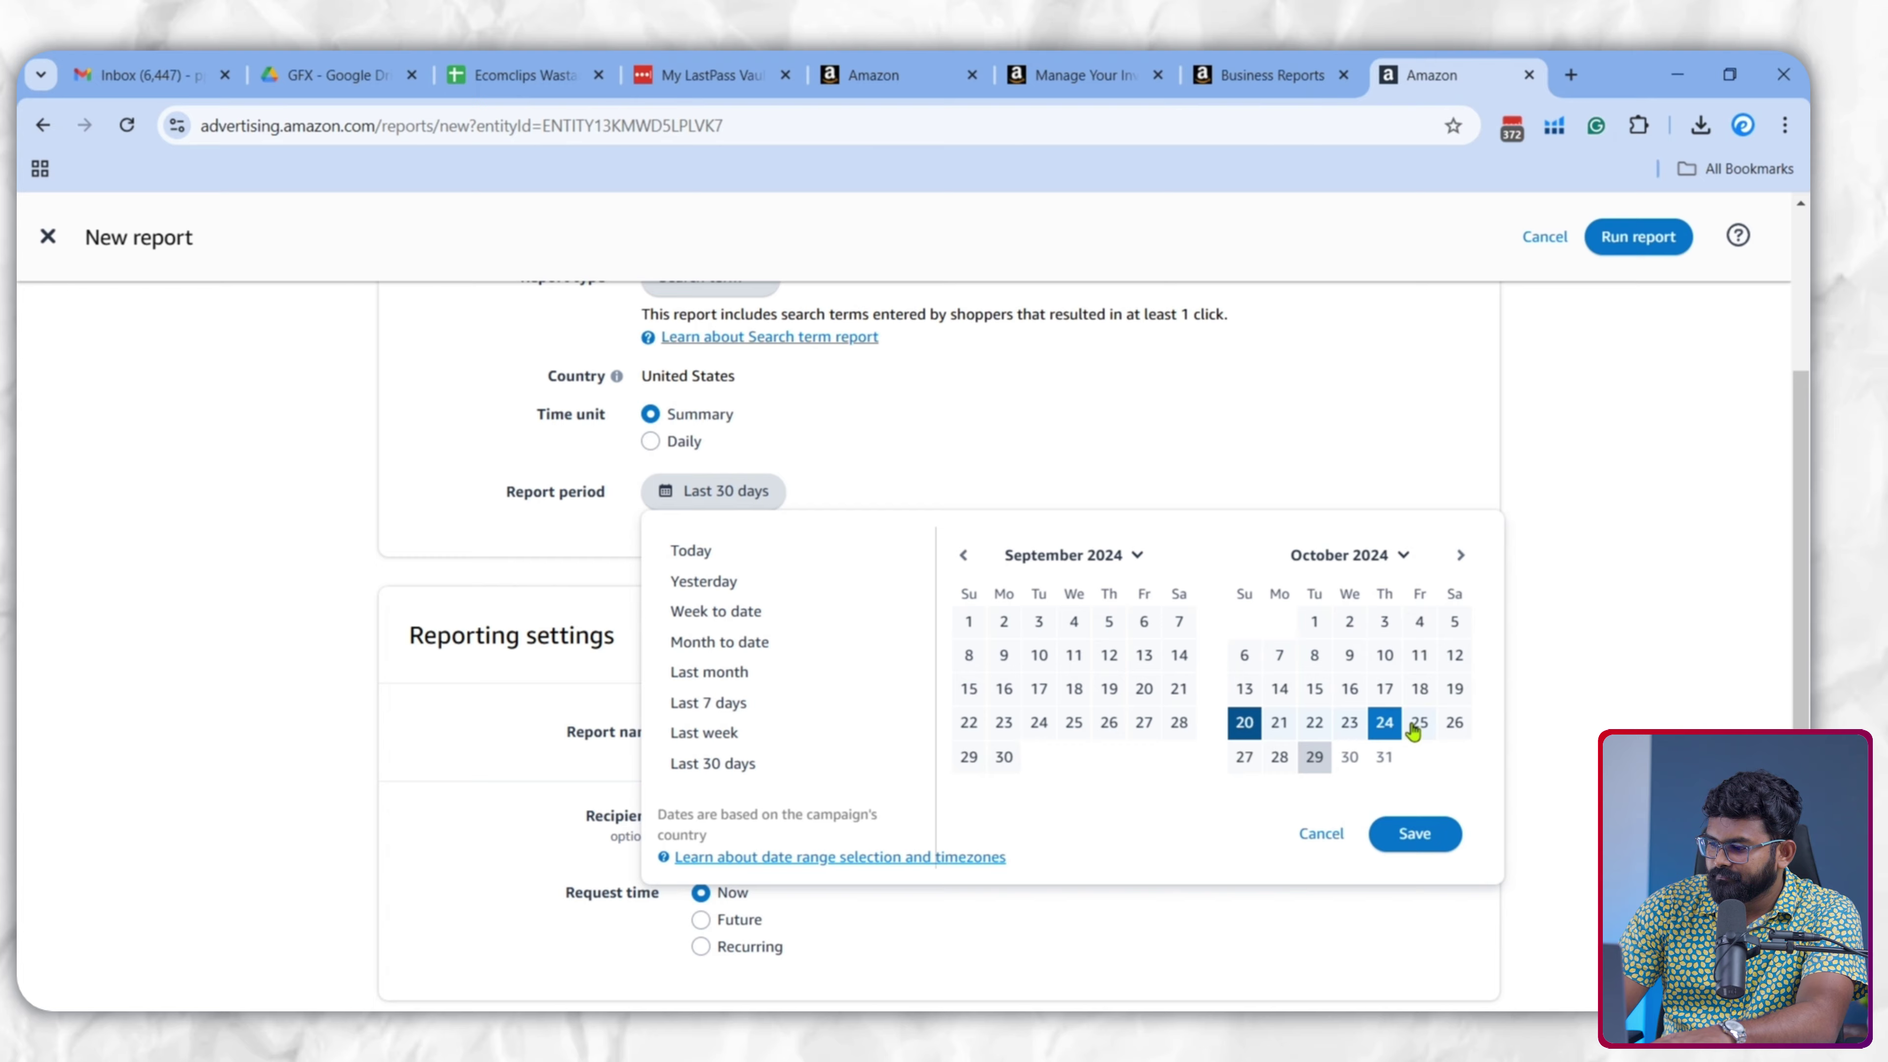
left_click(1452, 723)
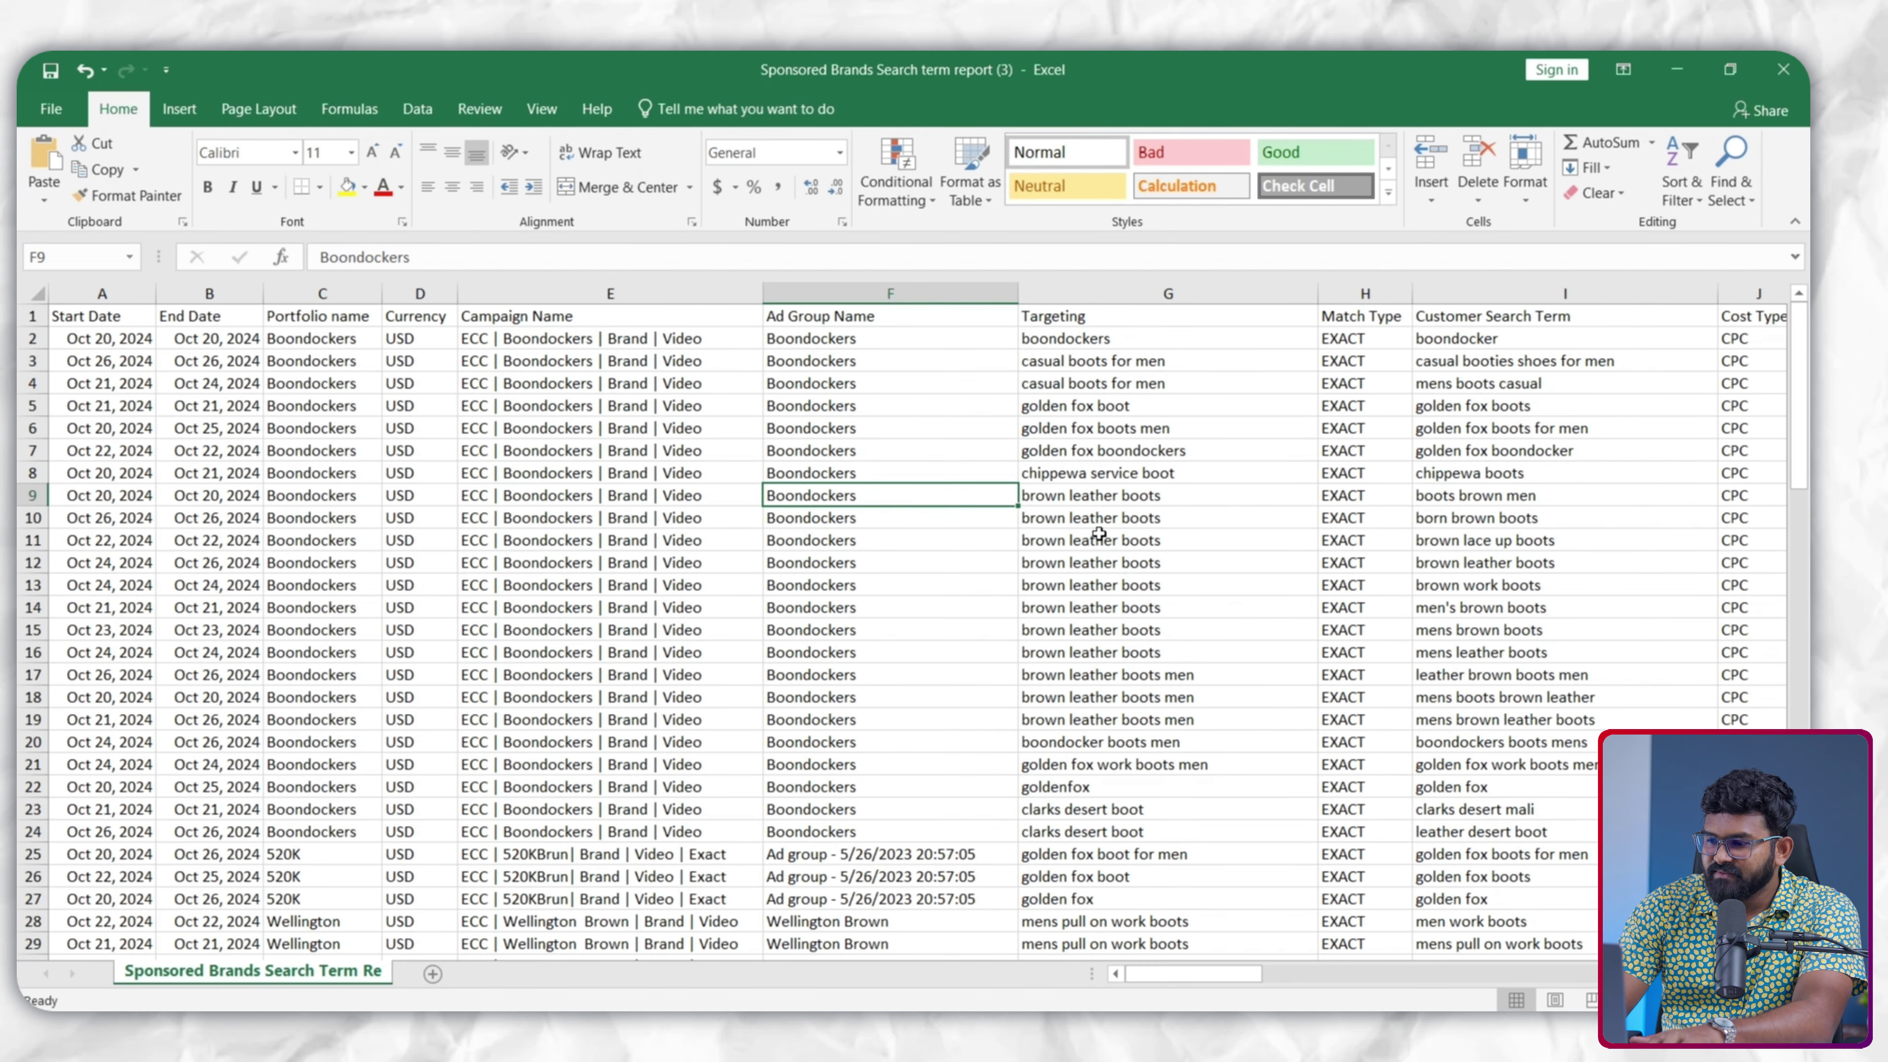
Add header filters to the Sponsored Brands report and select the first zero-sales Spend value in O2
key("ctrl+shift+l")
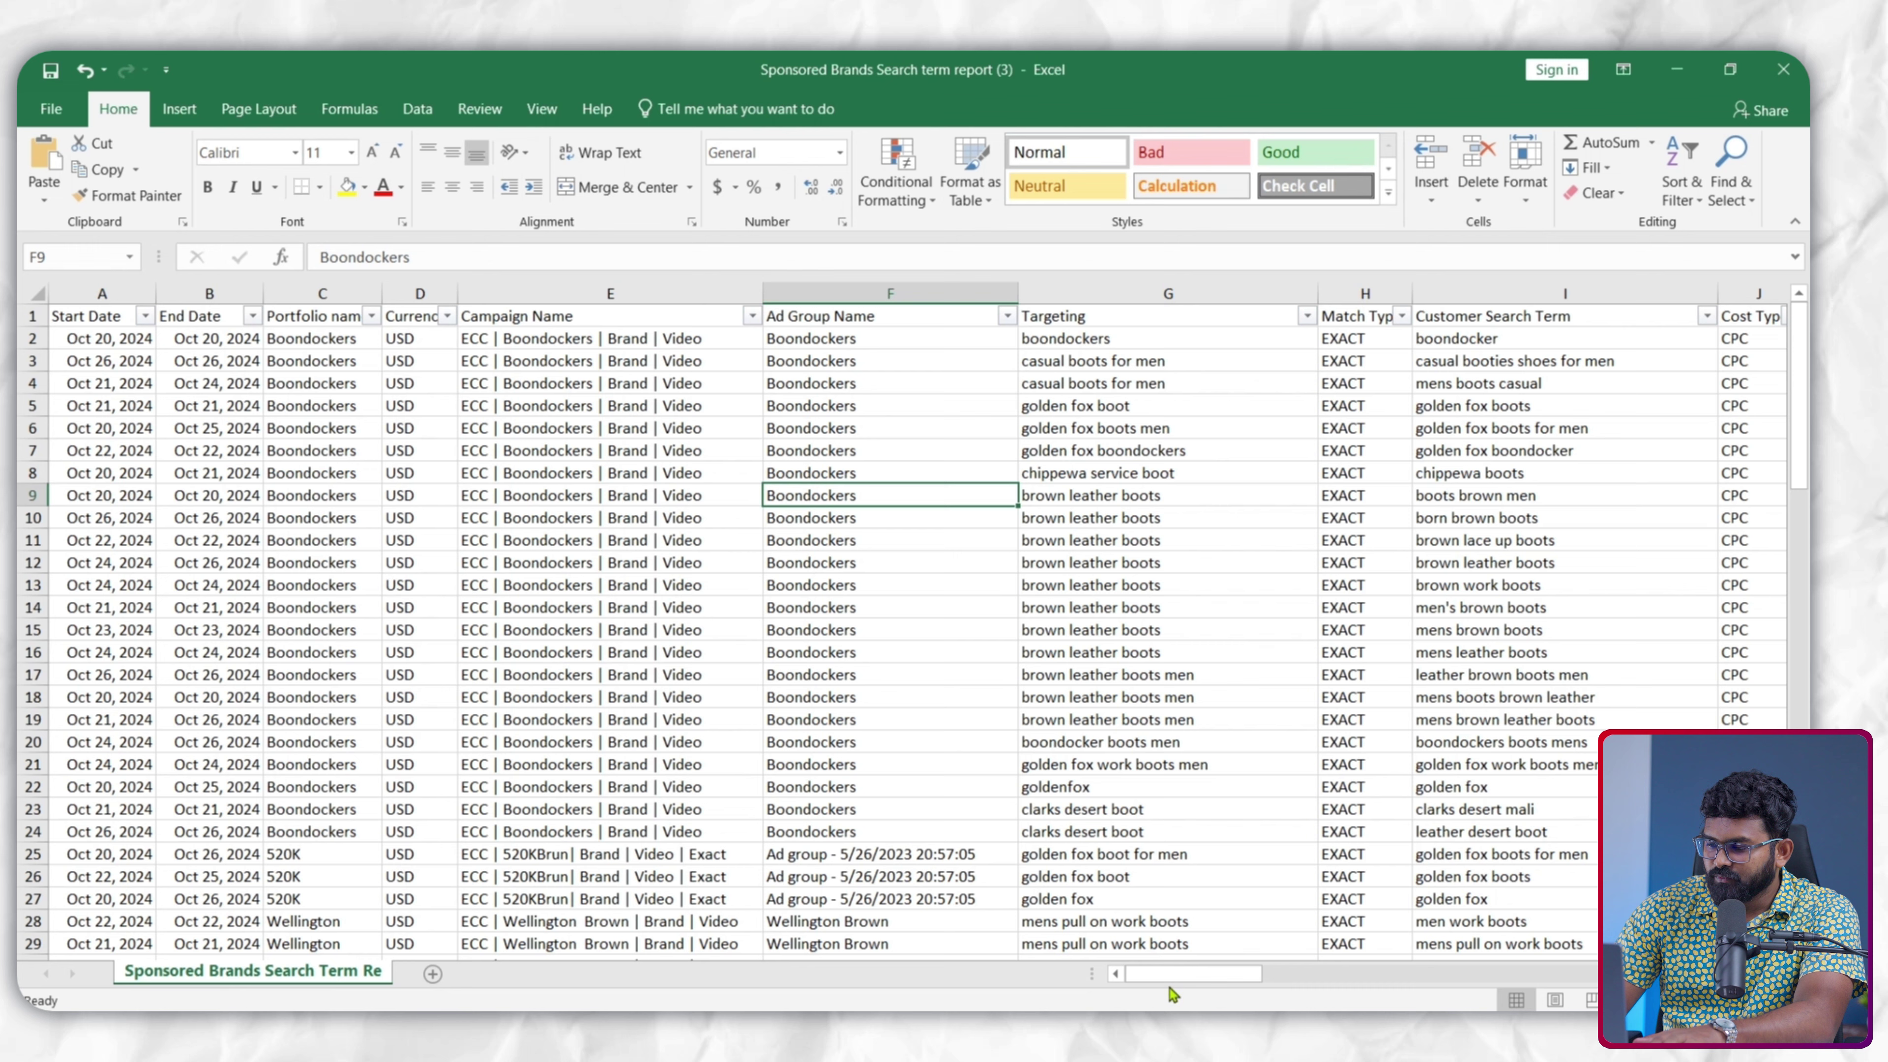
left_click_drag(1170, 983, 1471, 986)
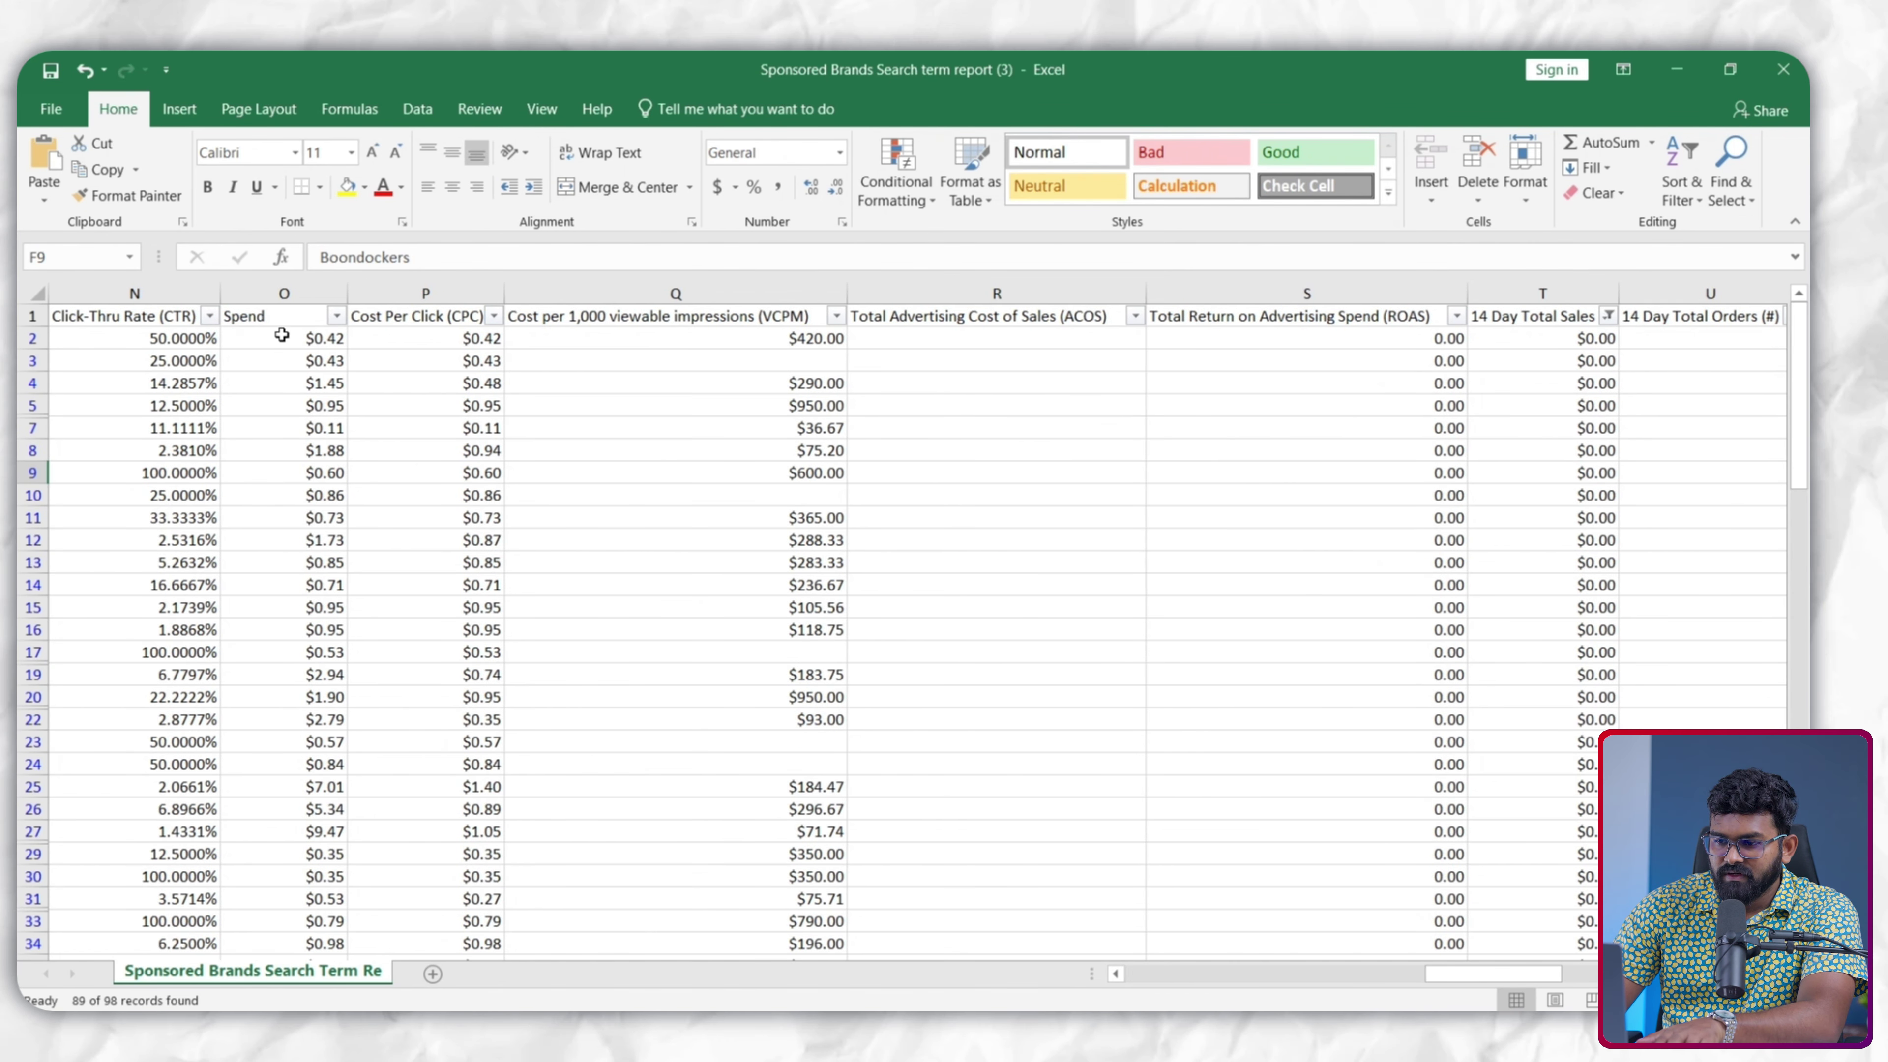
left_click(283, 338)
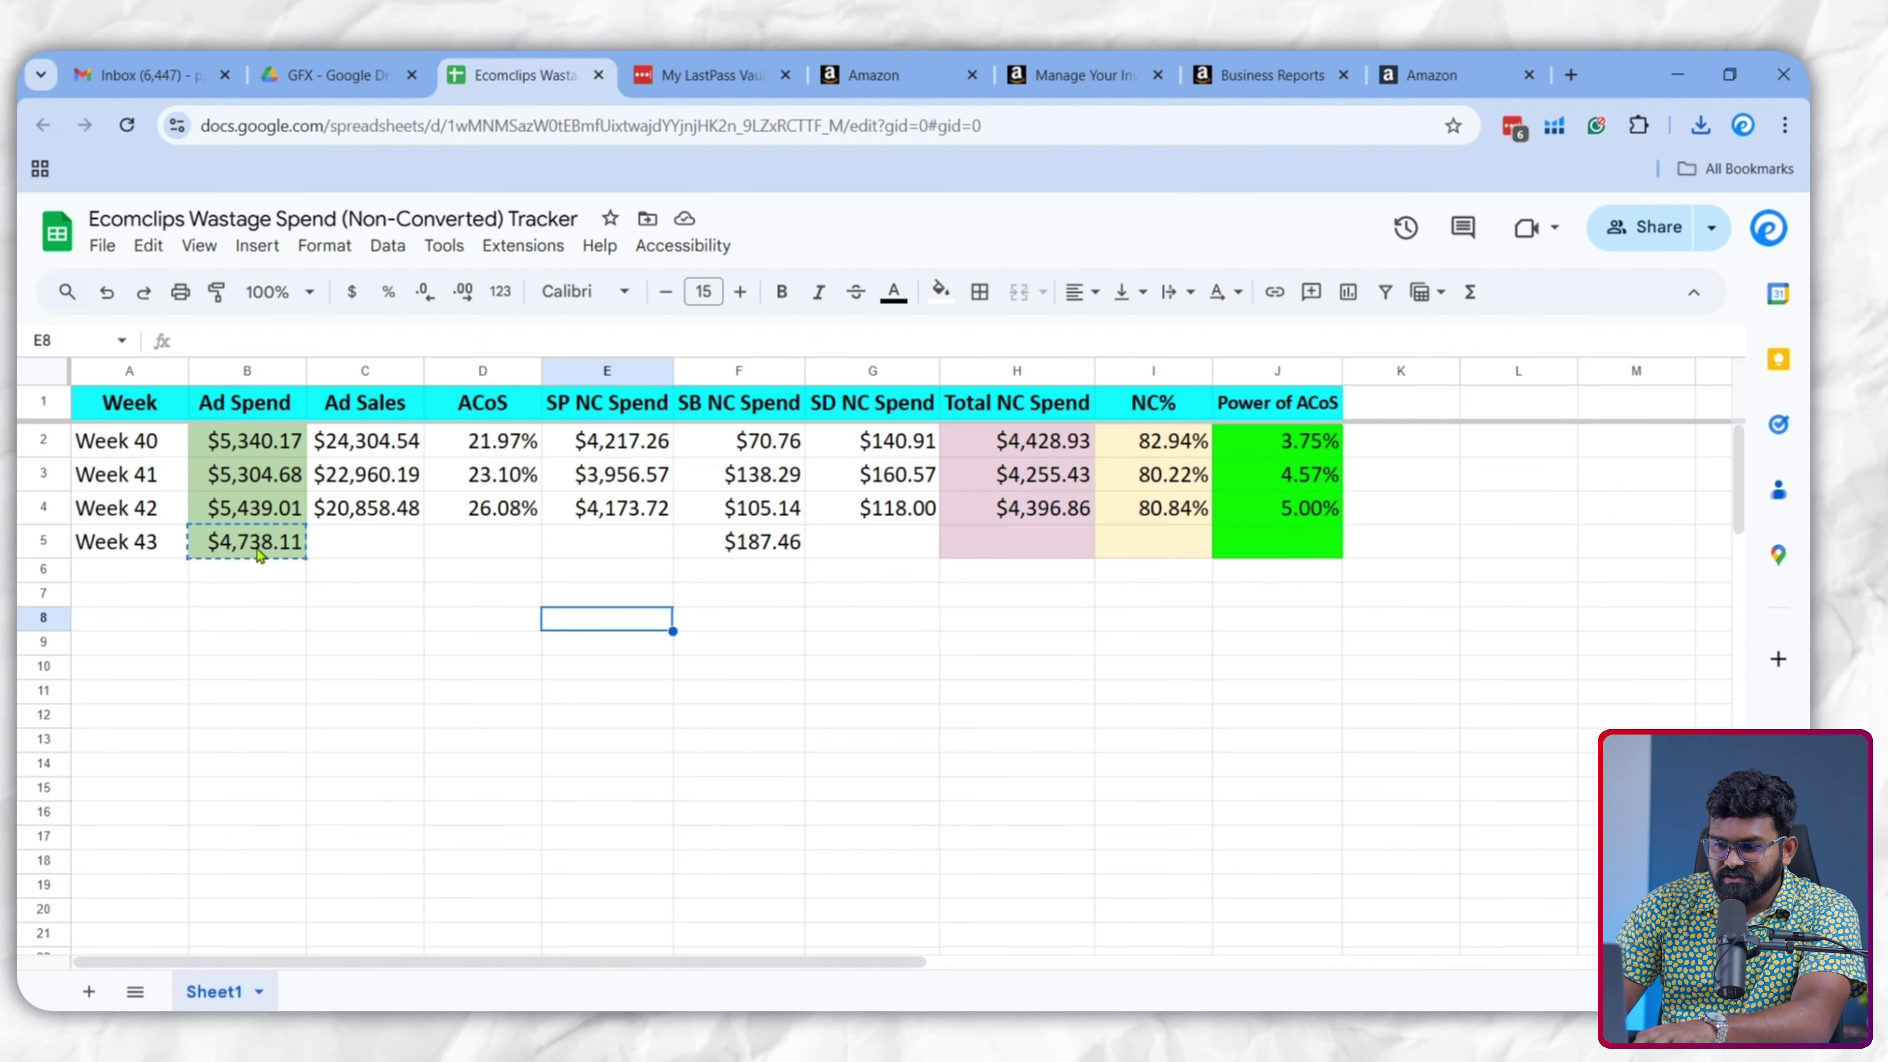
Move the $4,738.11 value from B5 into Week 43's SP NC Spend cell E5
left_click(257, 547)
key("ctrl+x")
left_click(623, 548)
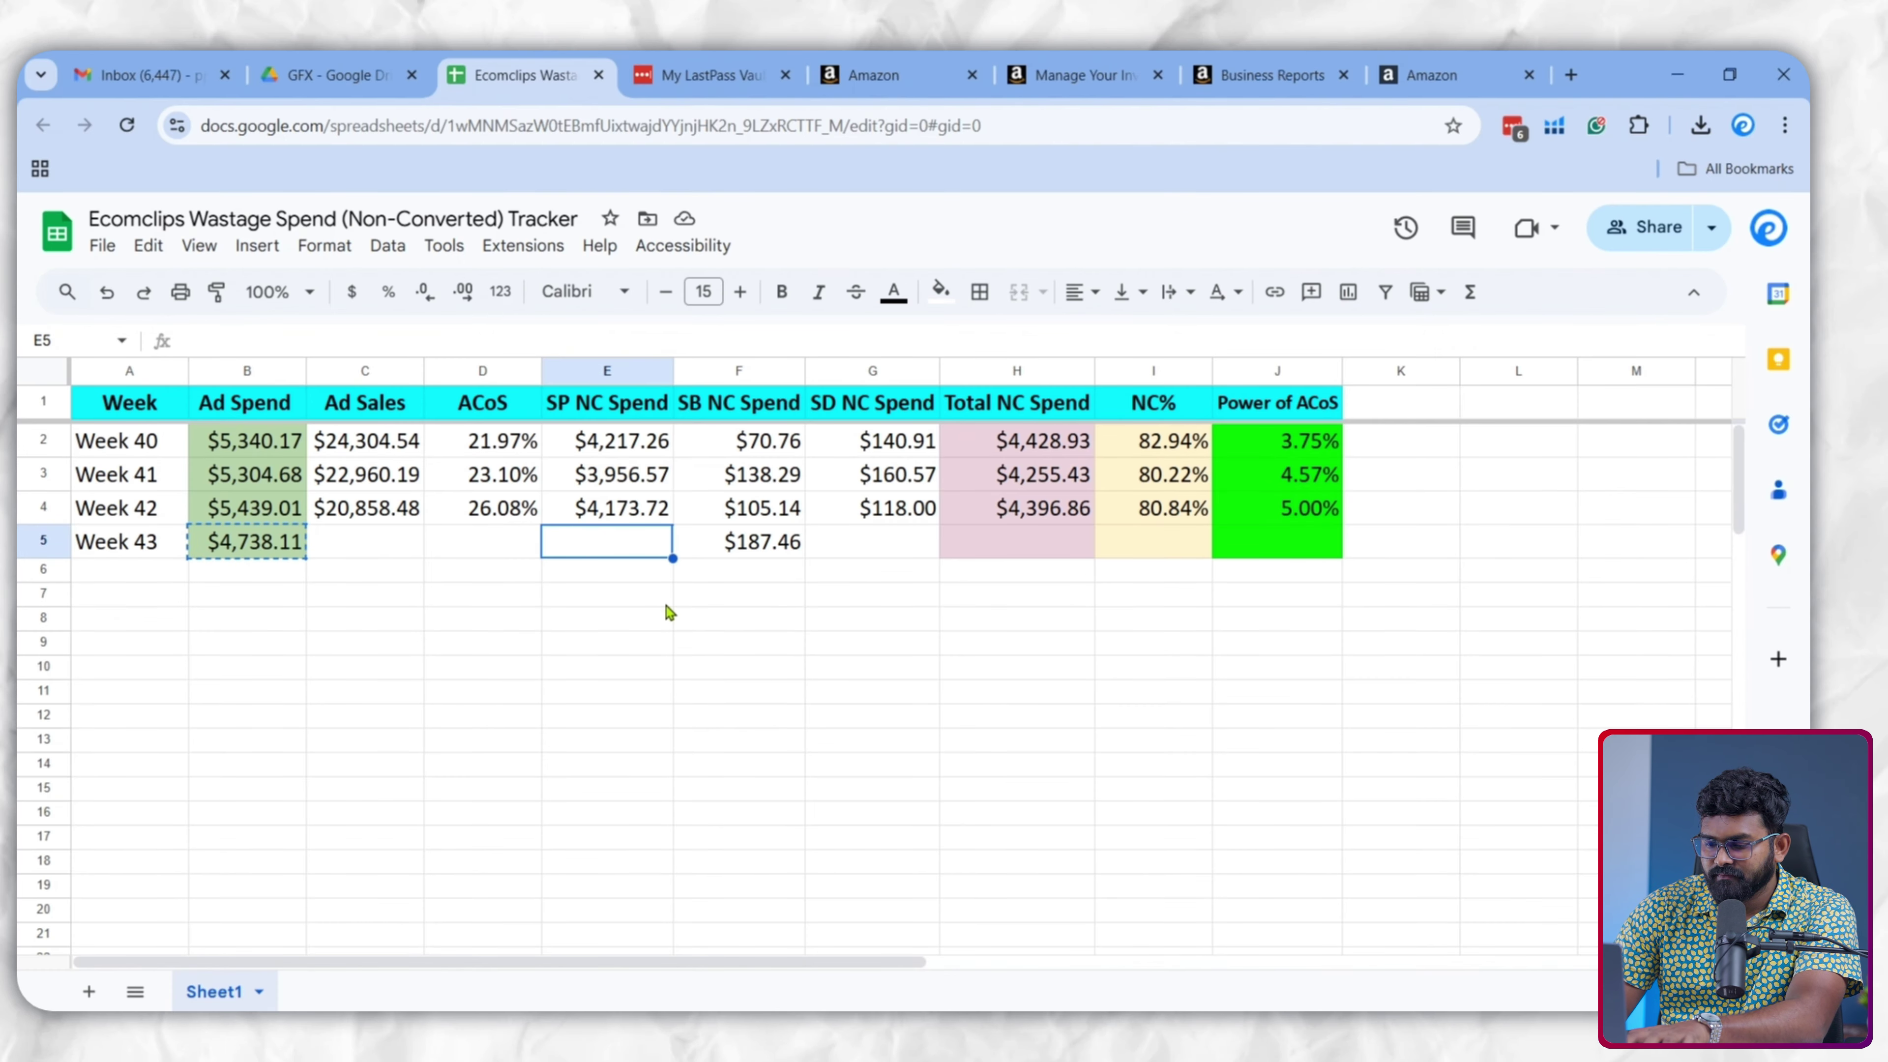
key("ctrl+v")
left_click(871, 541)
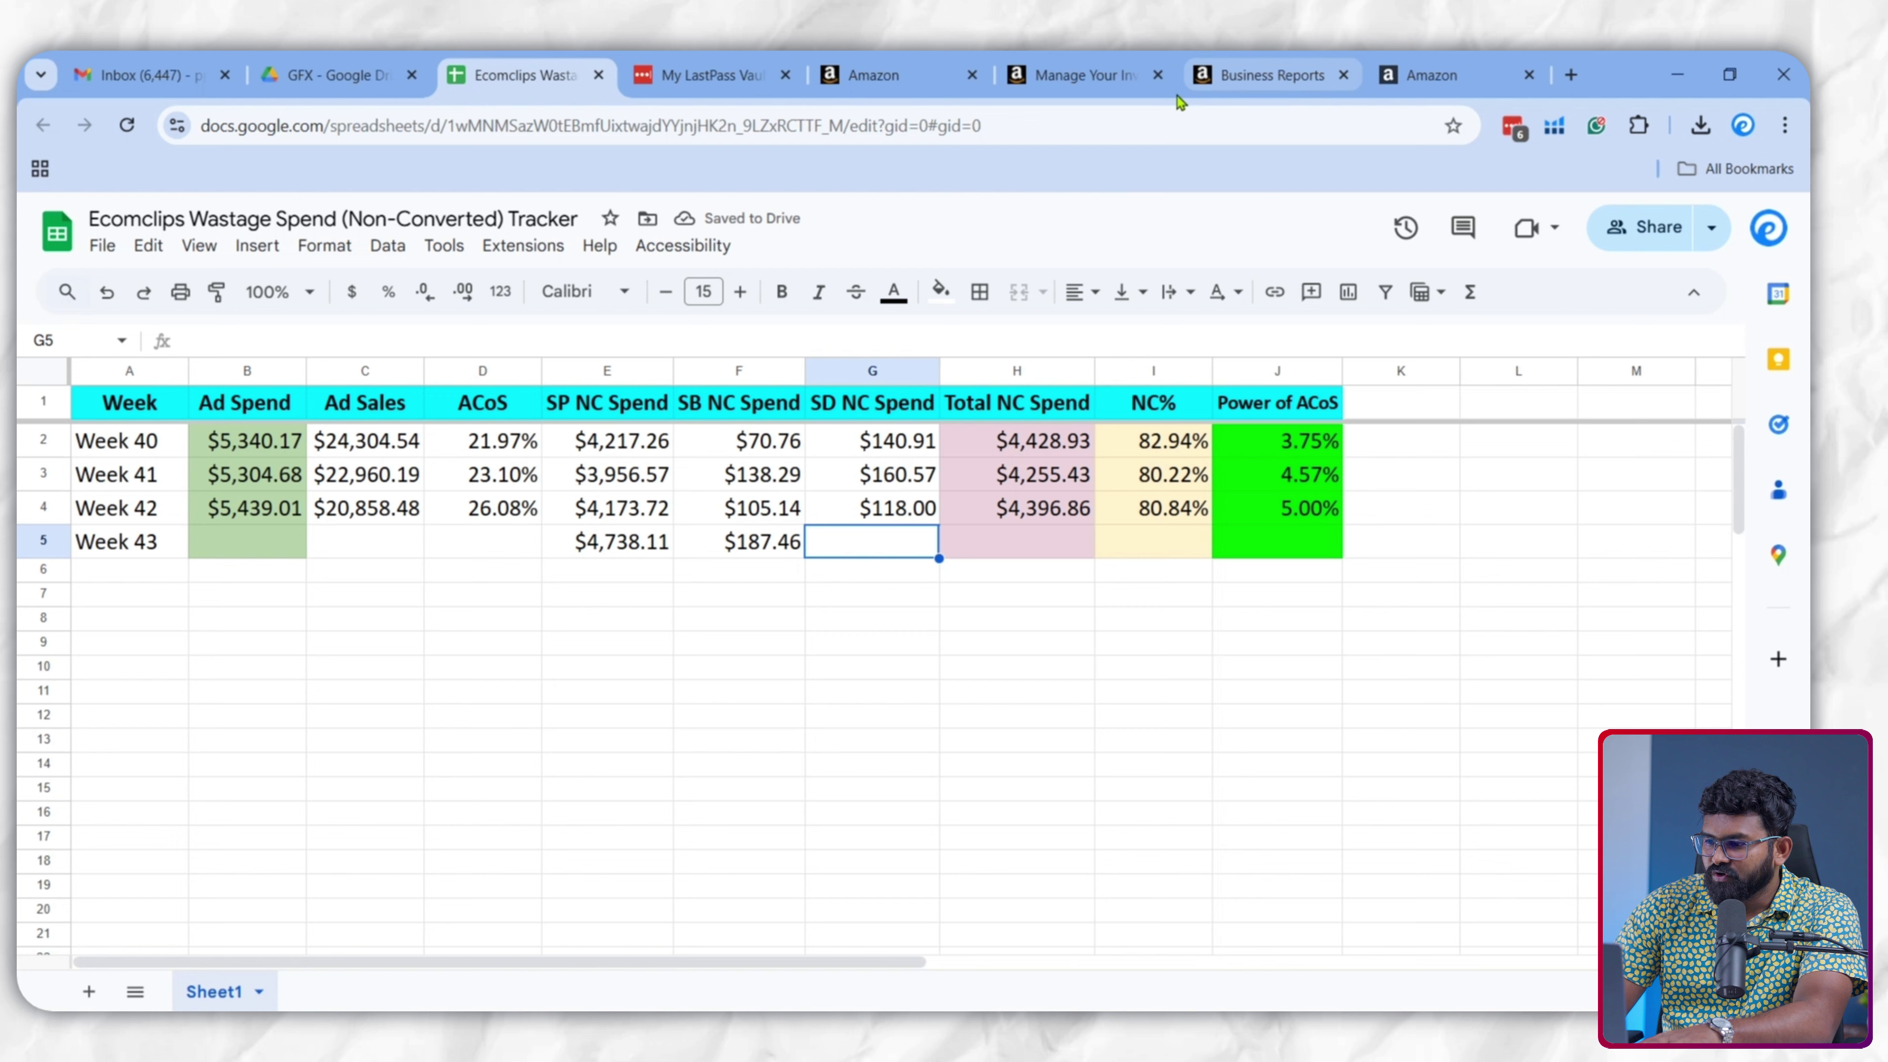
Start a new report with category Sponsored Display and report type Matched target
left_click(1411, 80)
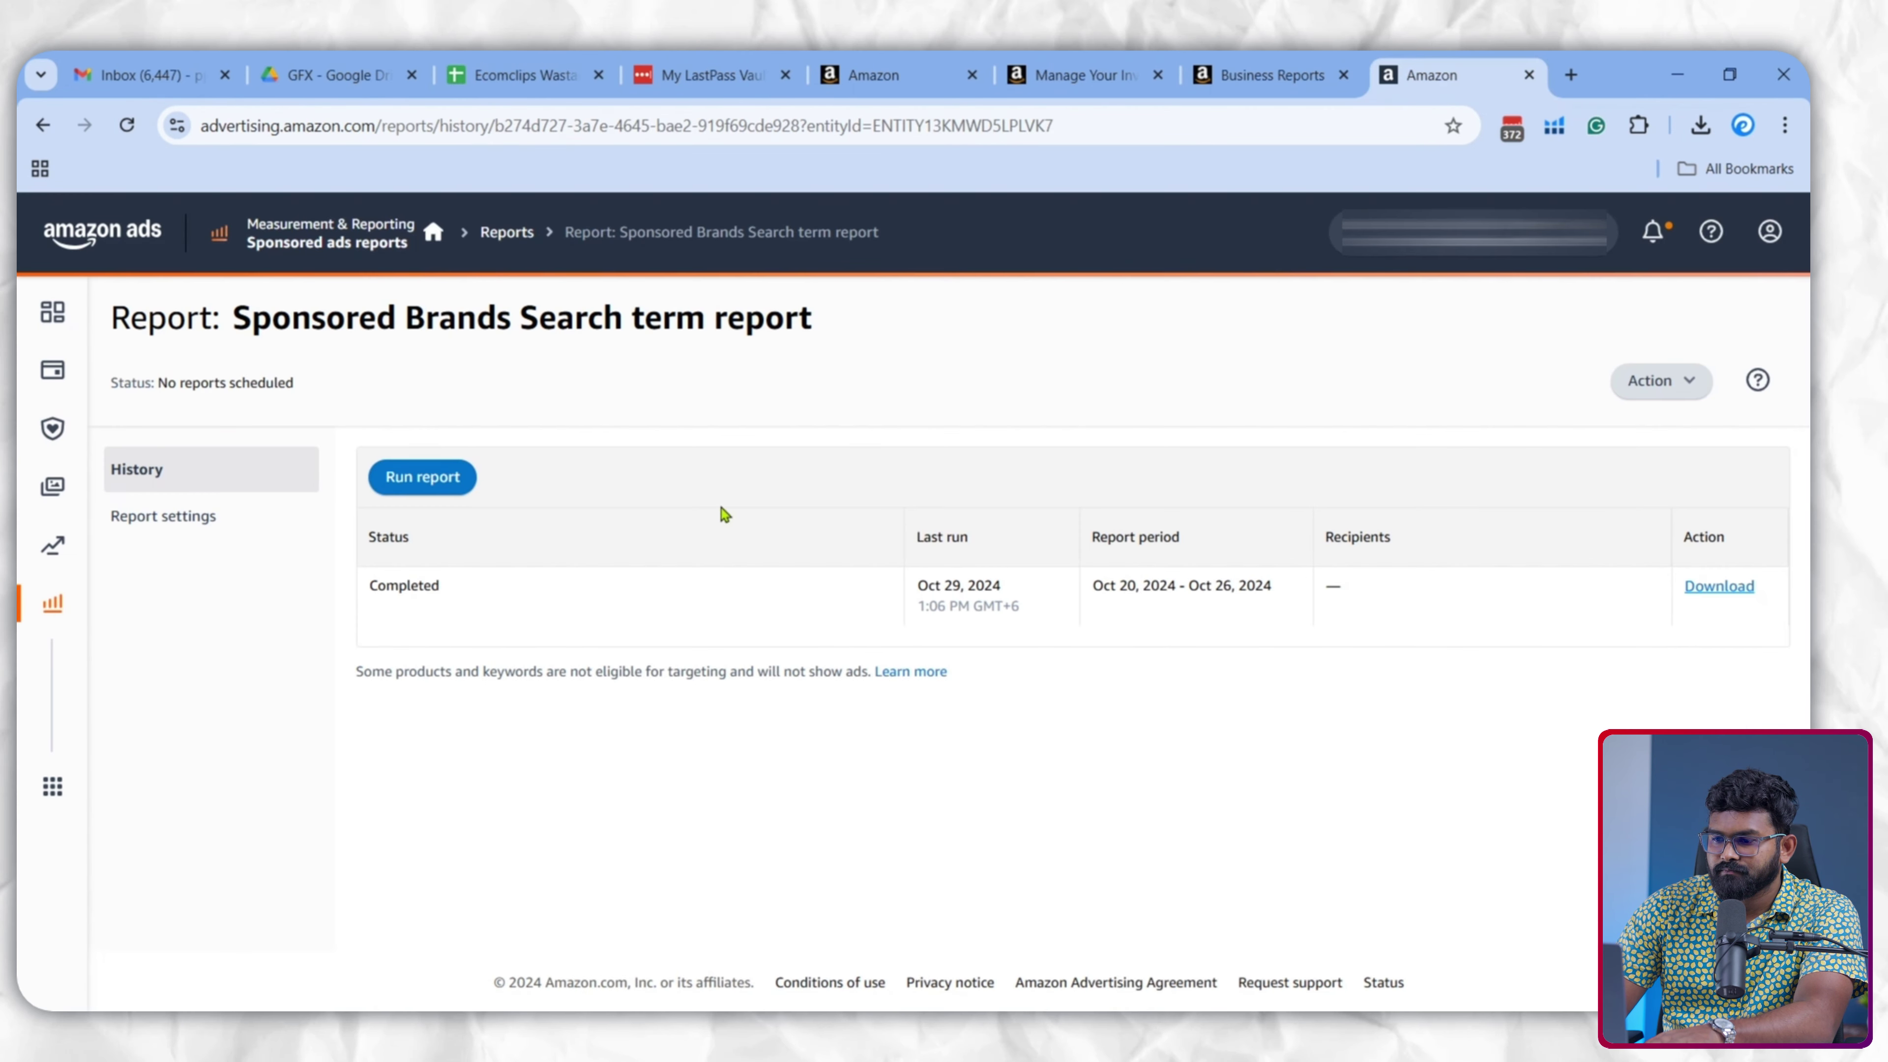
left_click(506, 232)
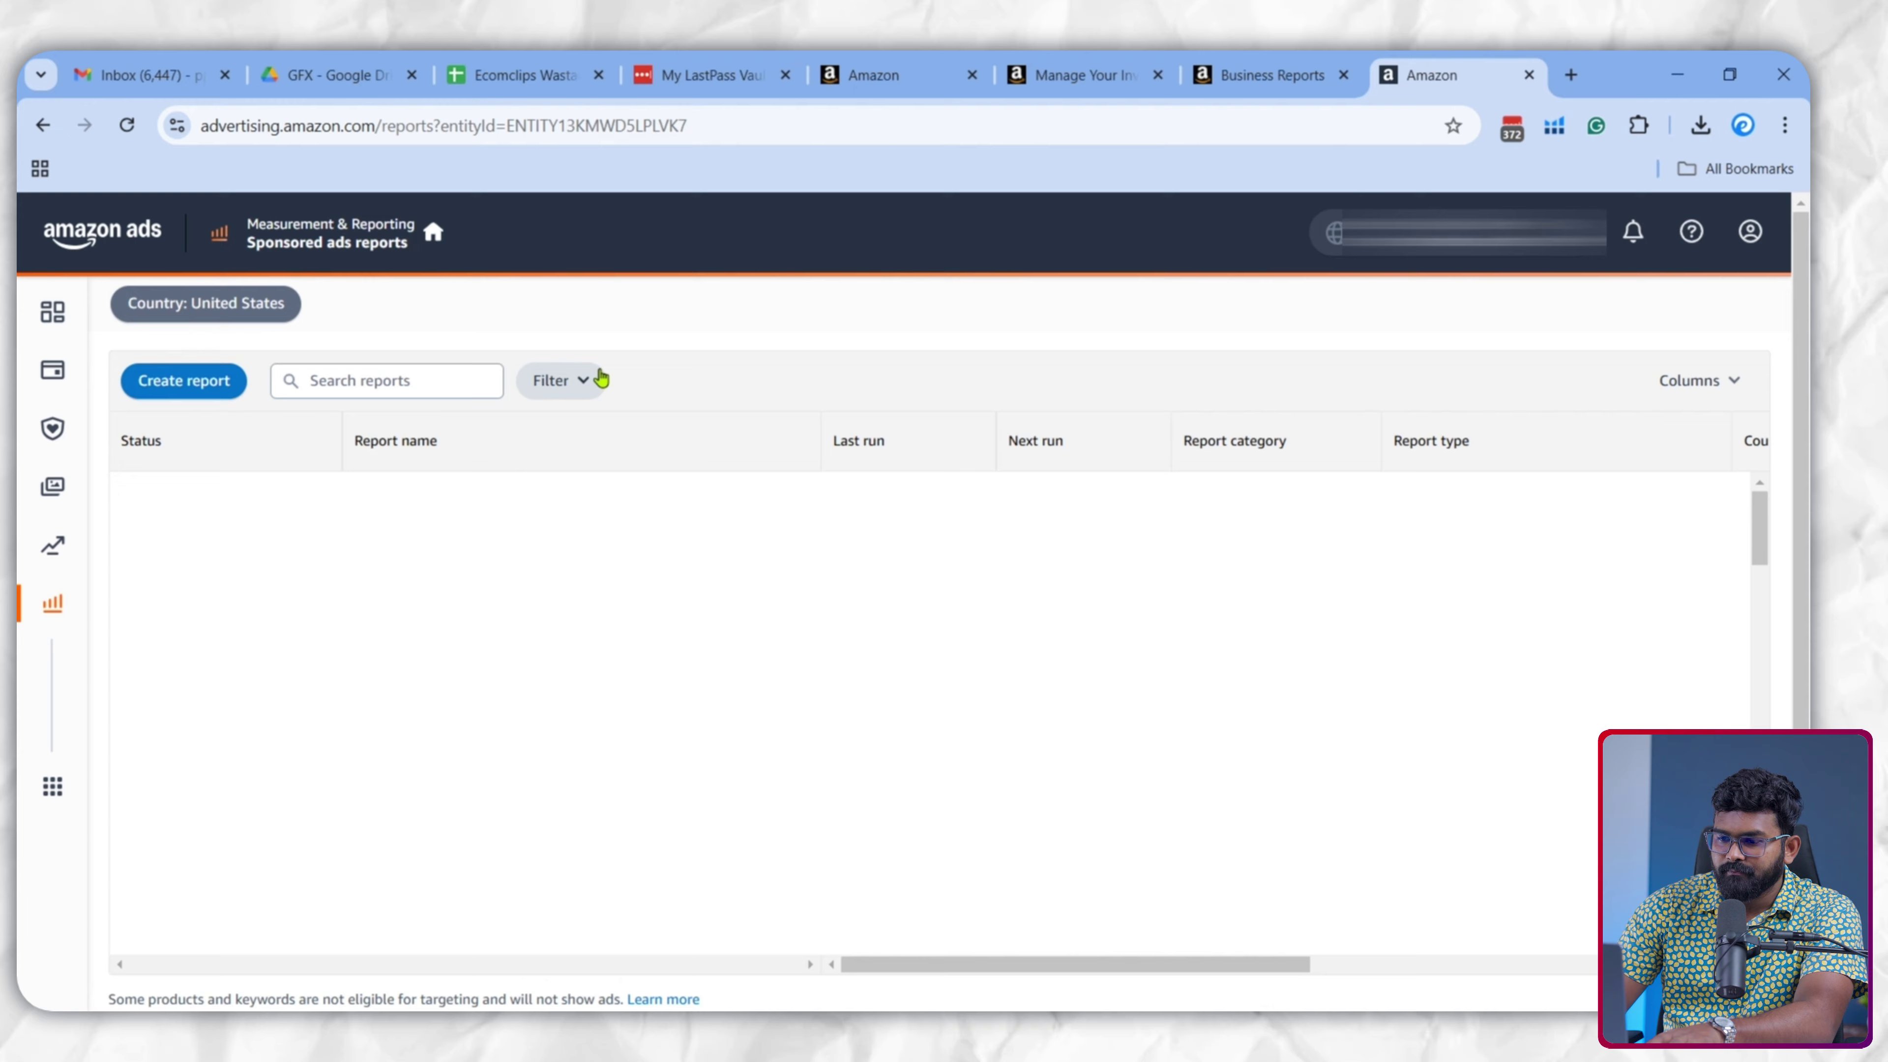
left_click(185, 382)
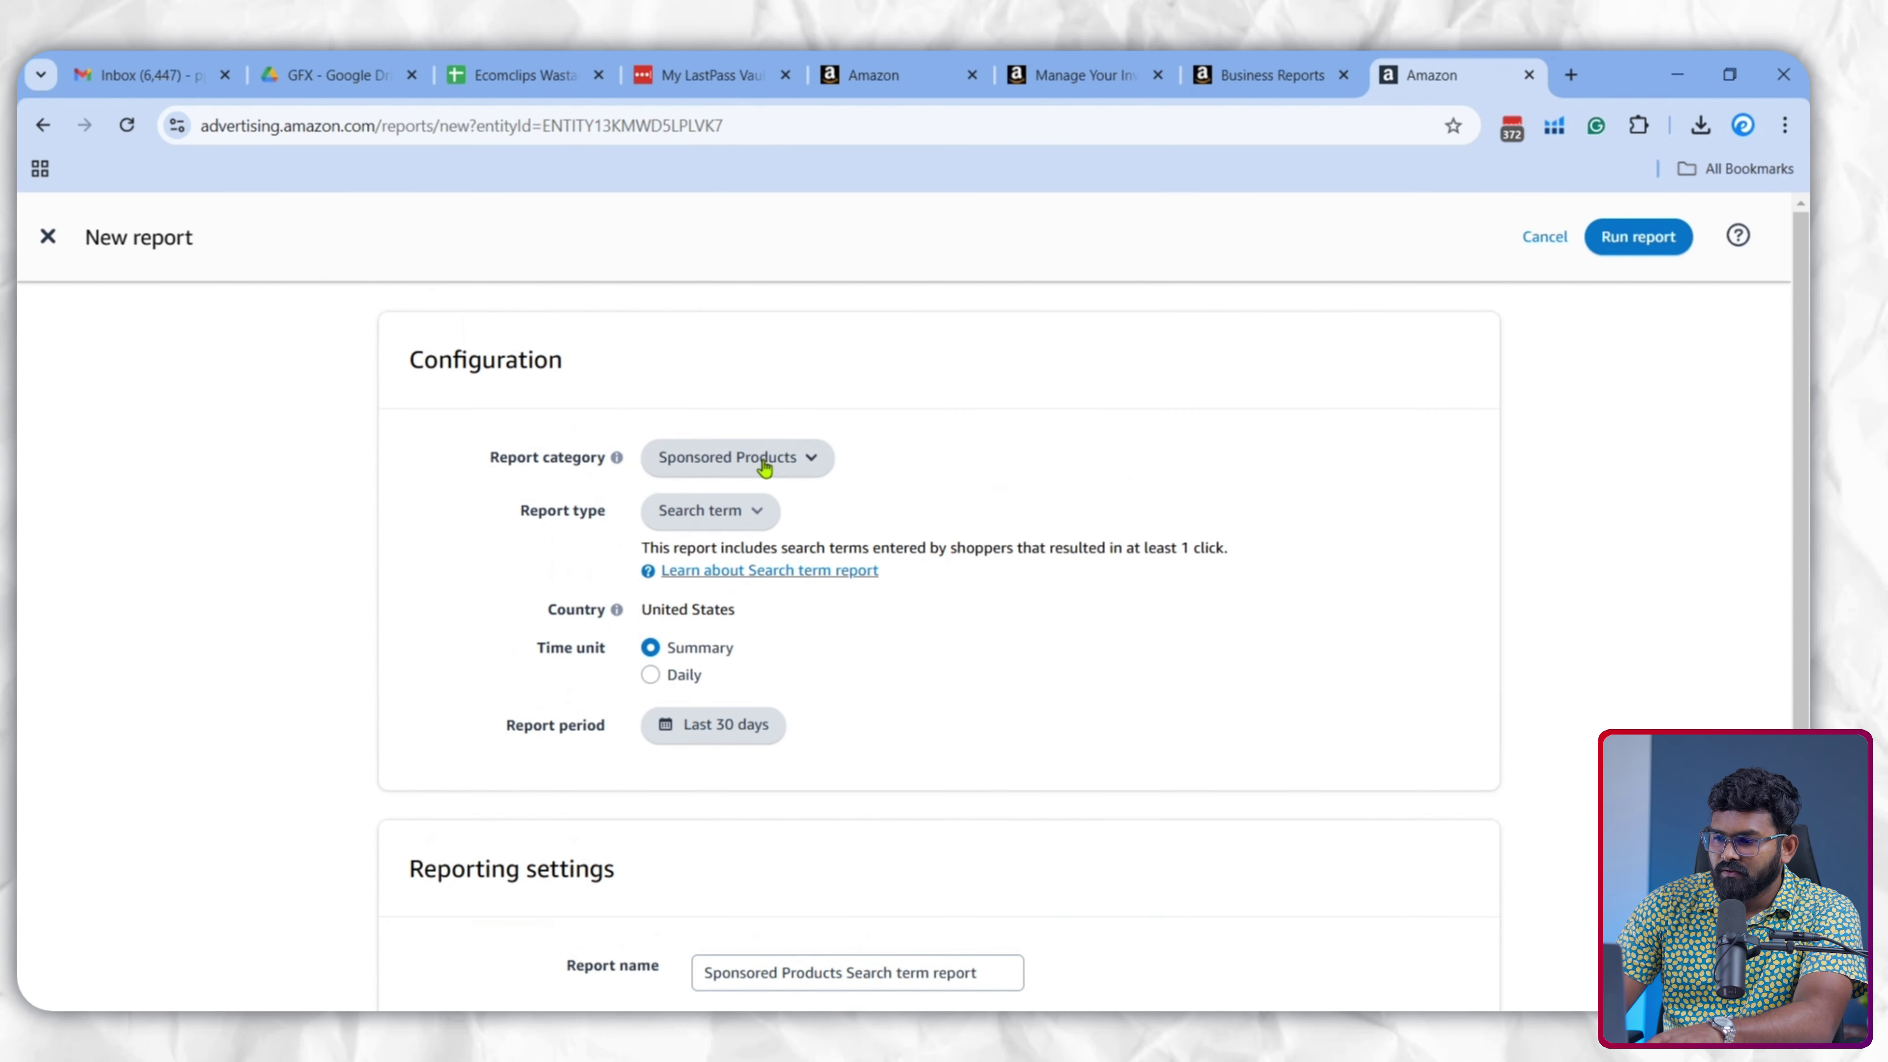
left_click(763, 466)
left_click(750, 523)
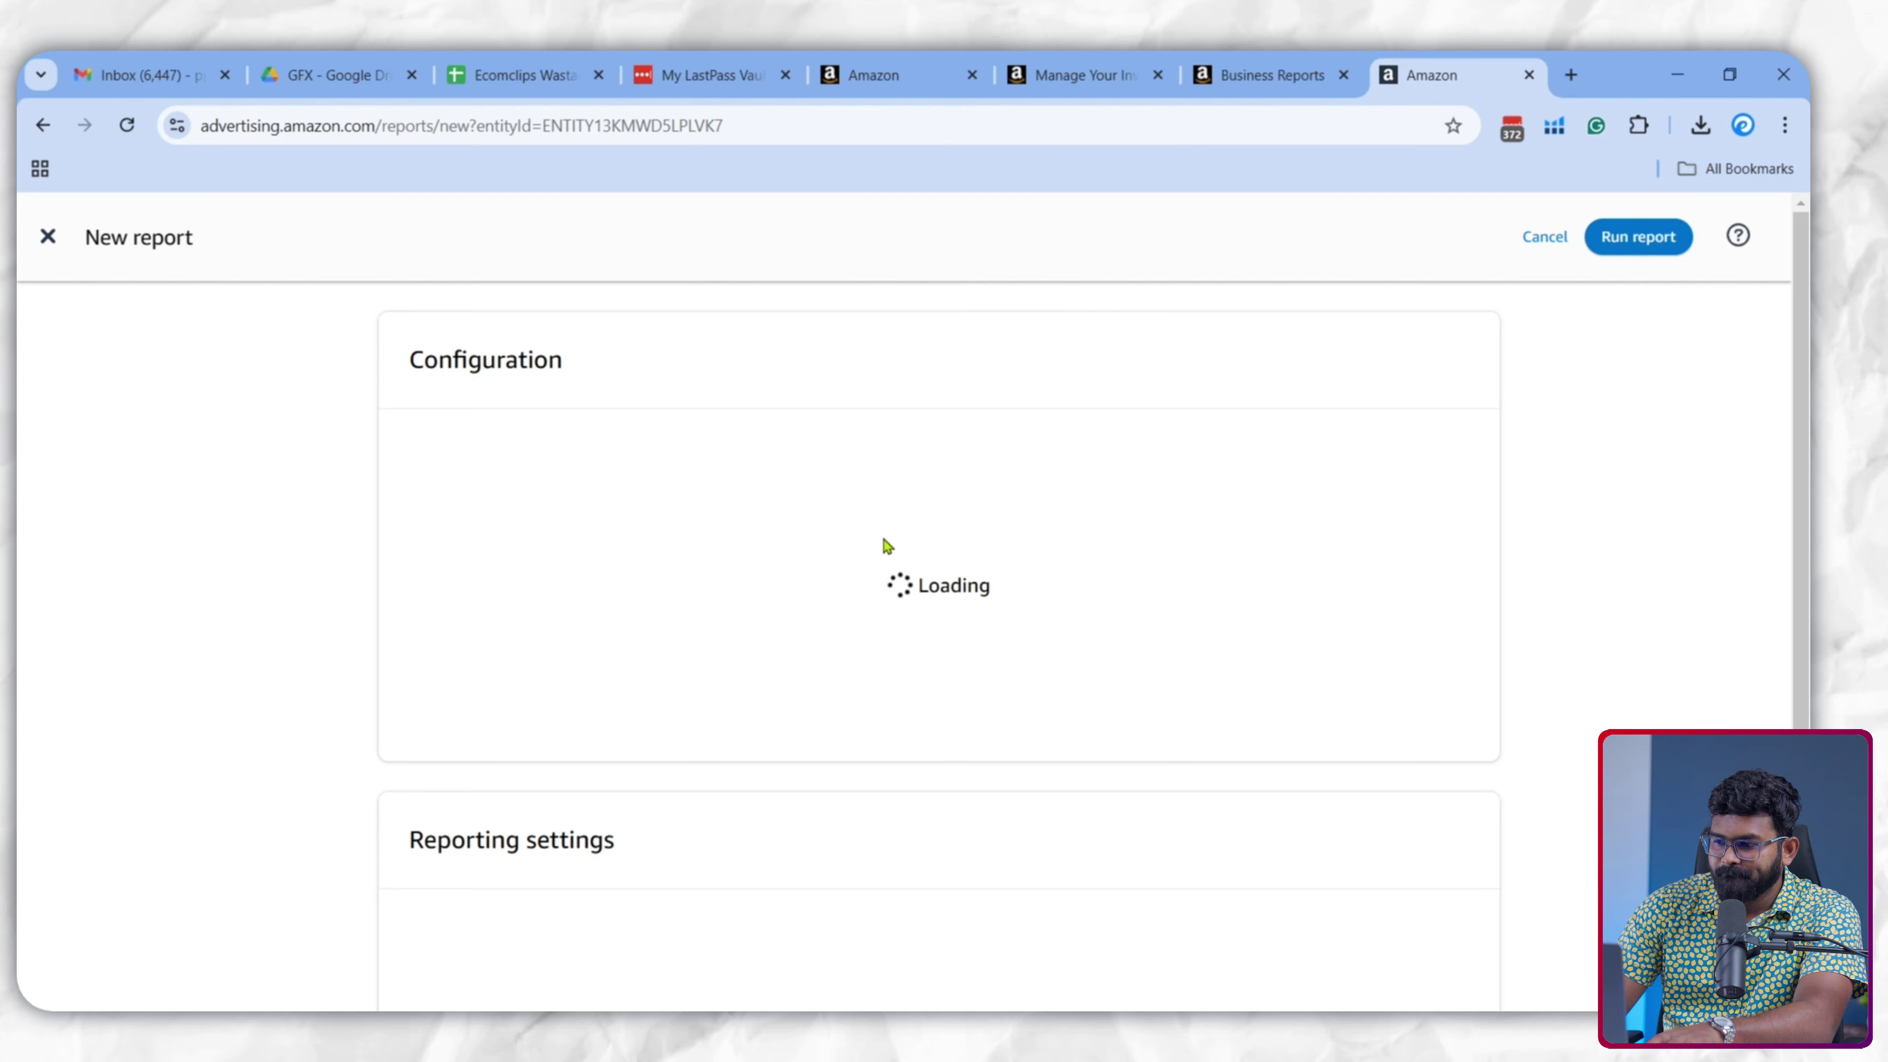
left_click(739, 527)
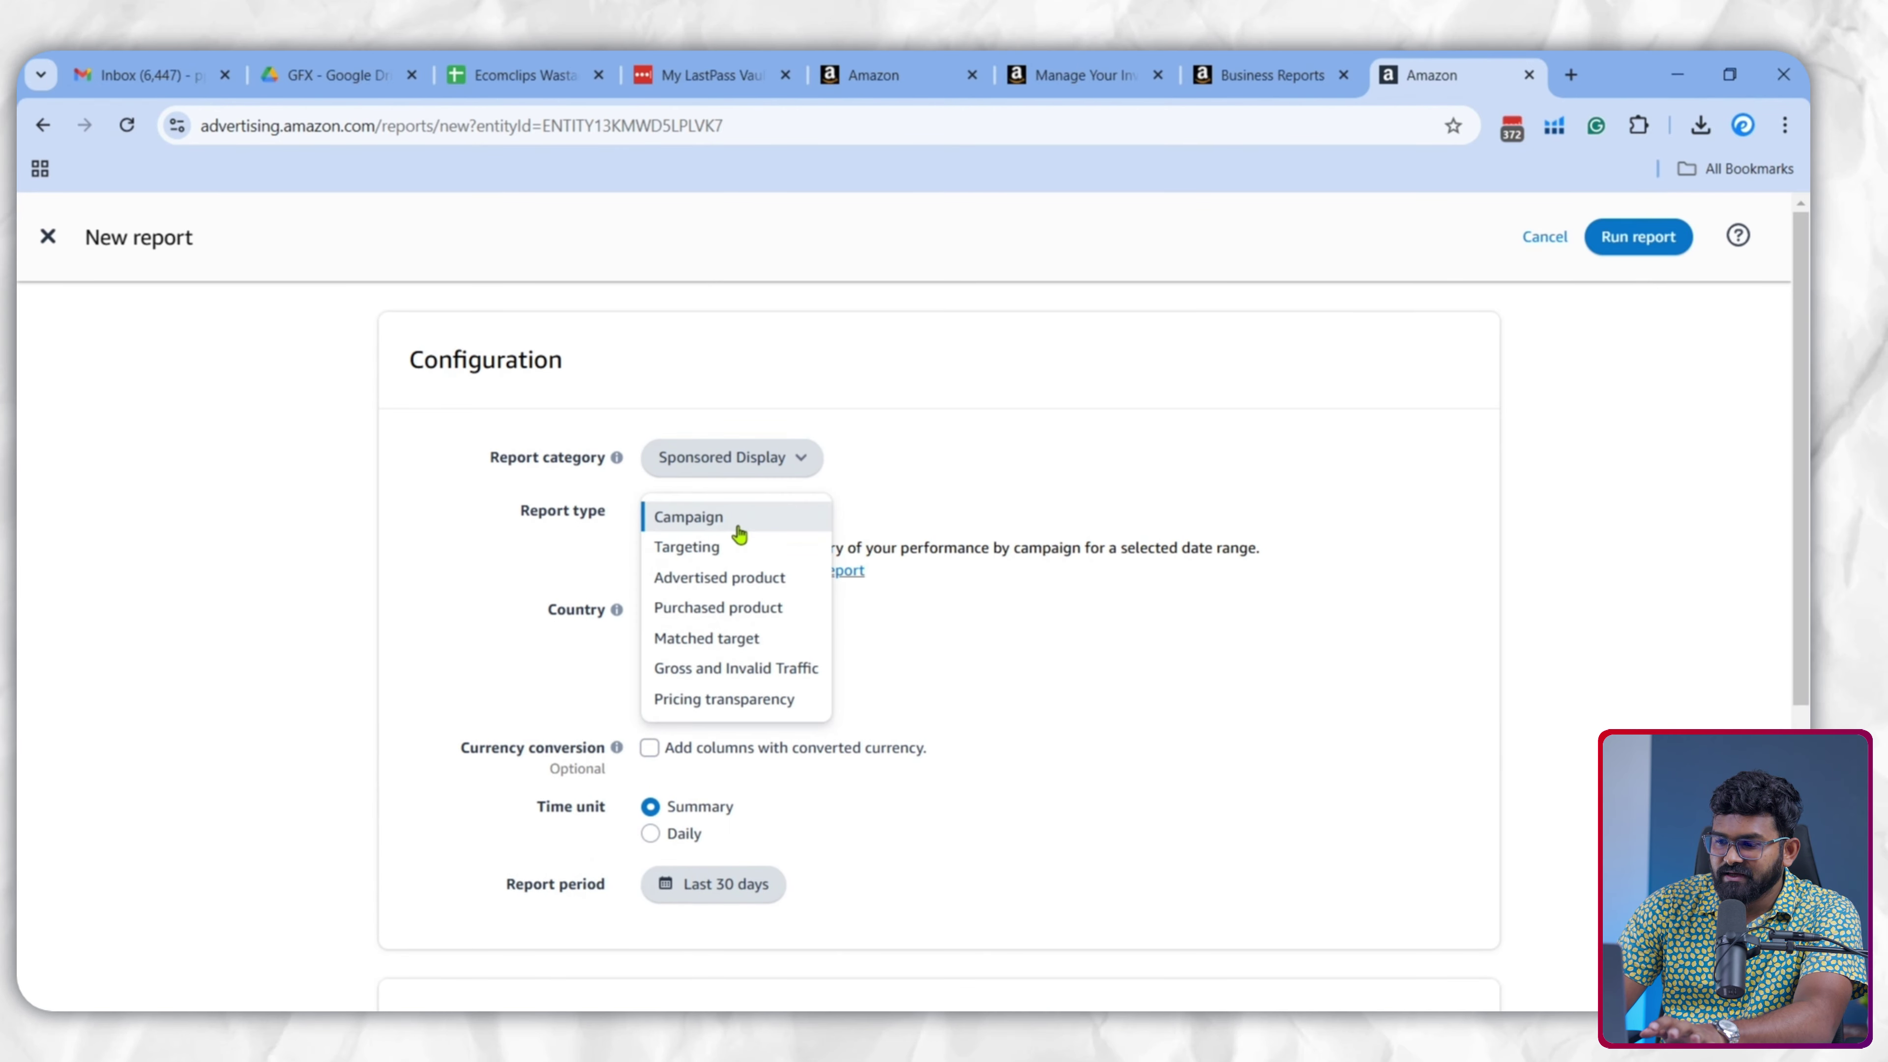
left_click(738, 640)
Save October 20–26 as the report period and run the Matched target report
scroll(813, 586, "down", 3)
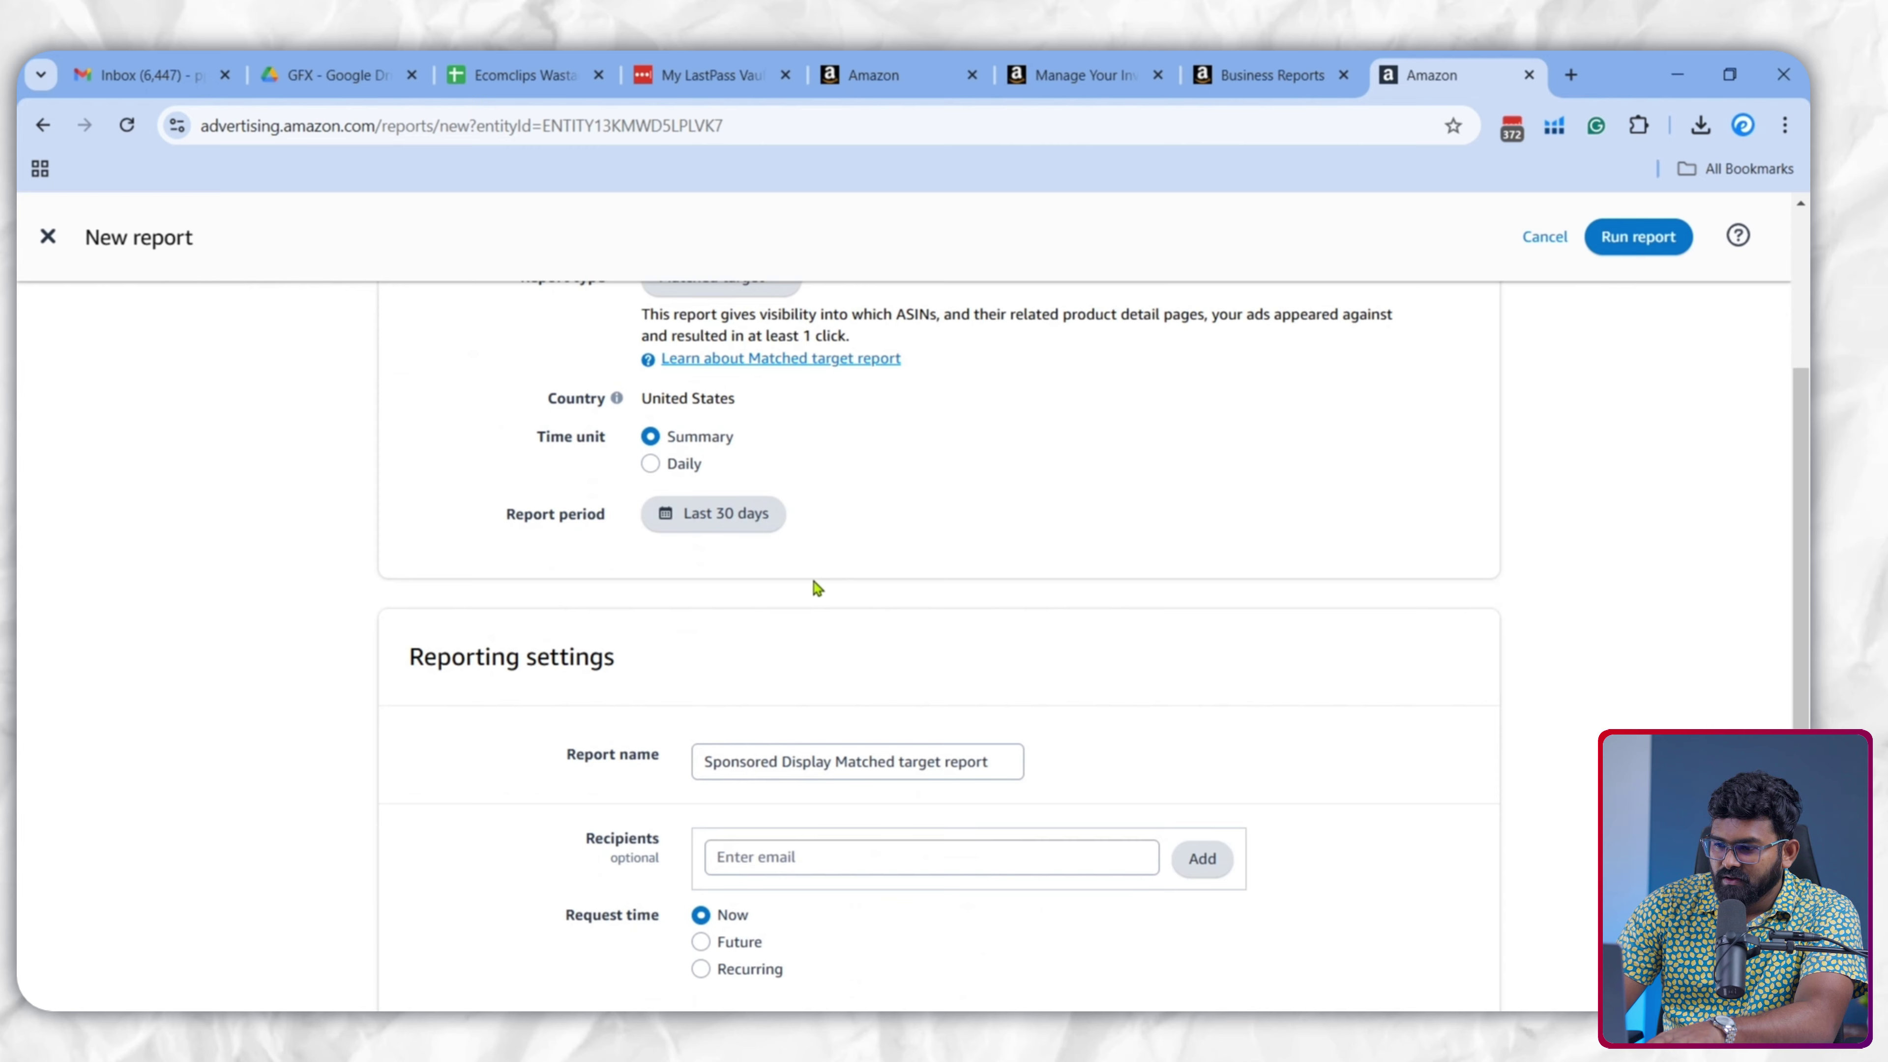
left_click(746, 524)
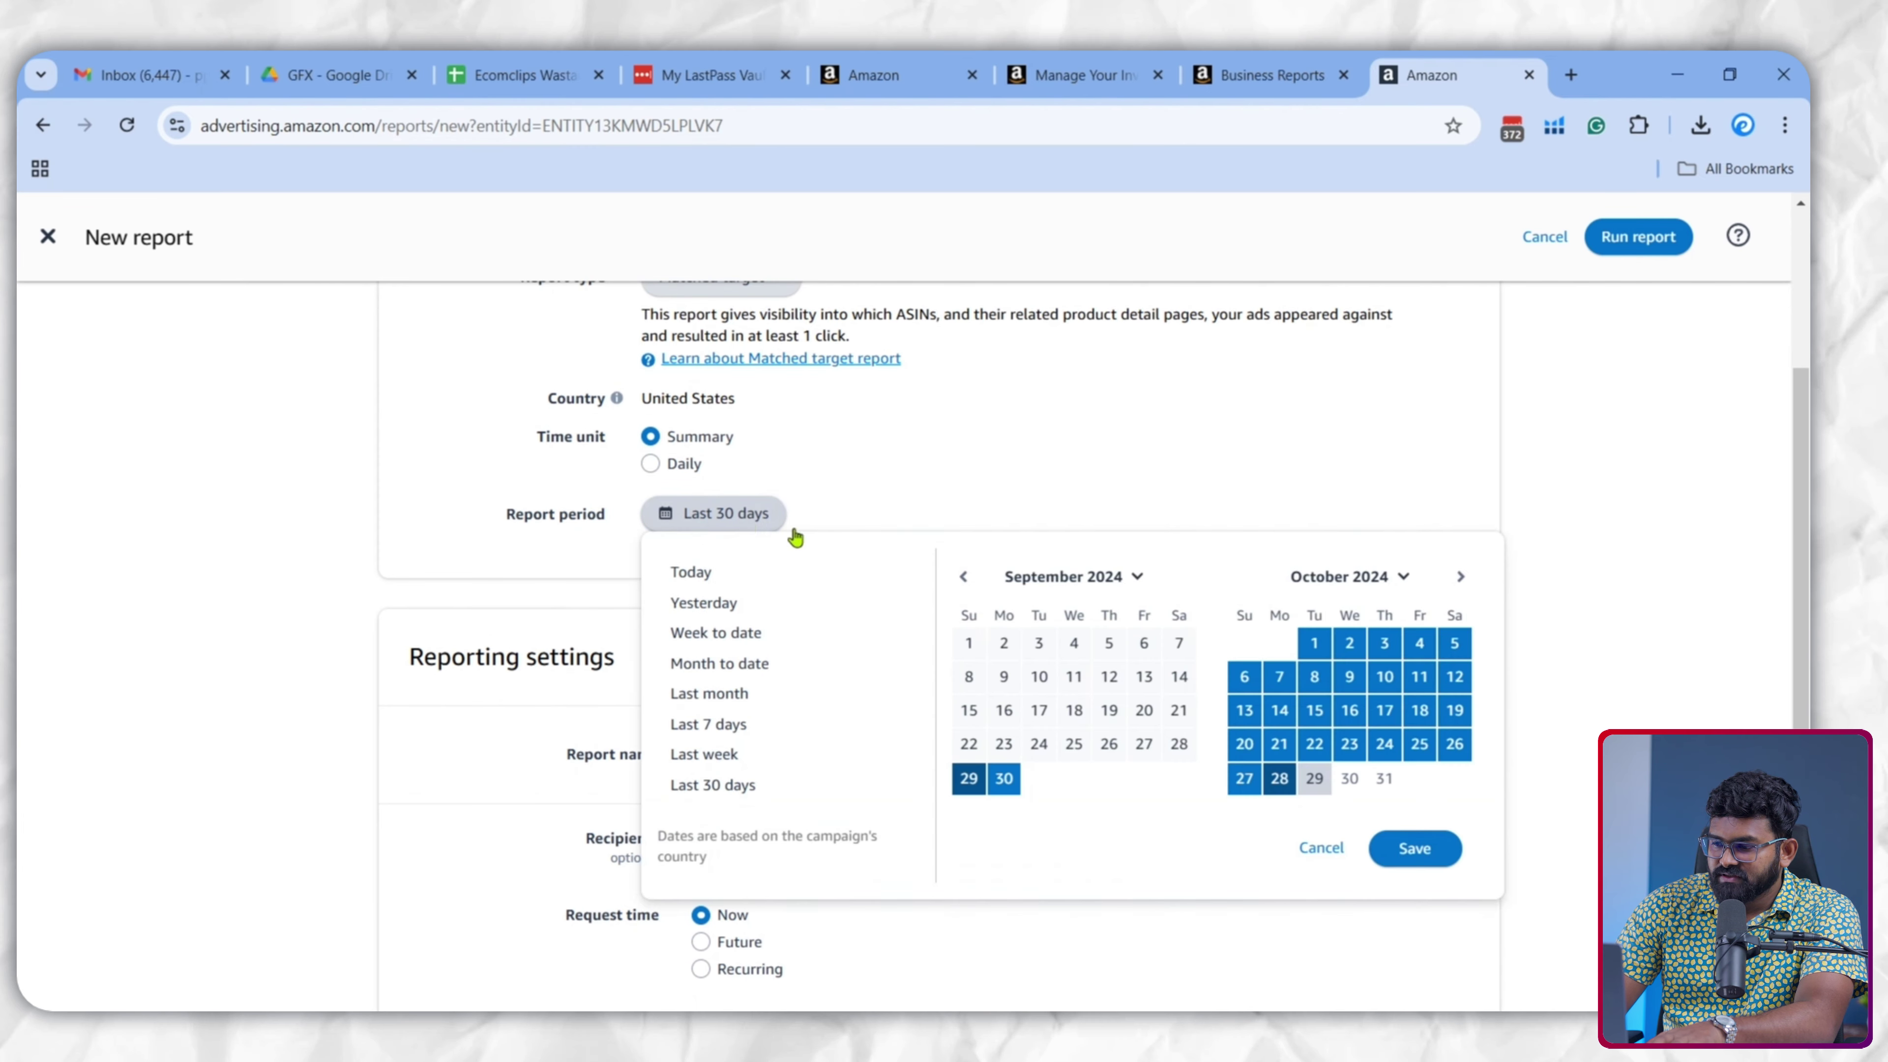
left_click(1244, 744)
left_click(1464, 748)
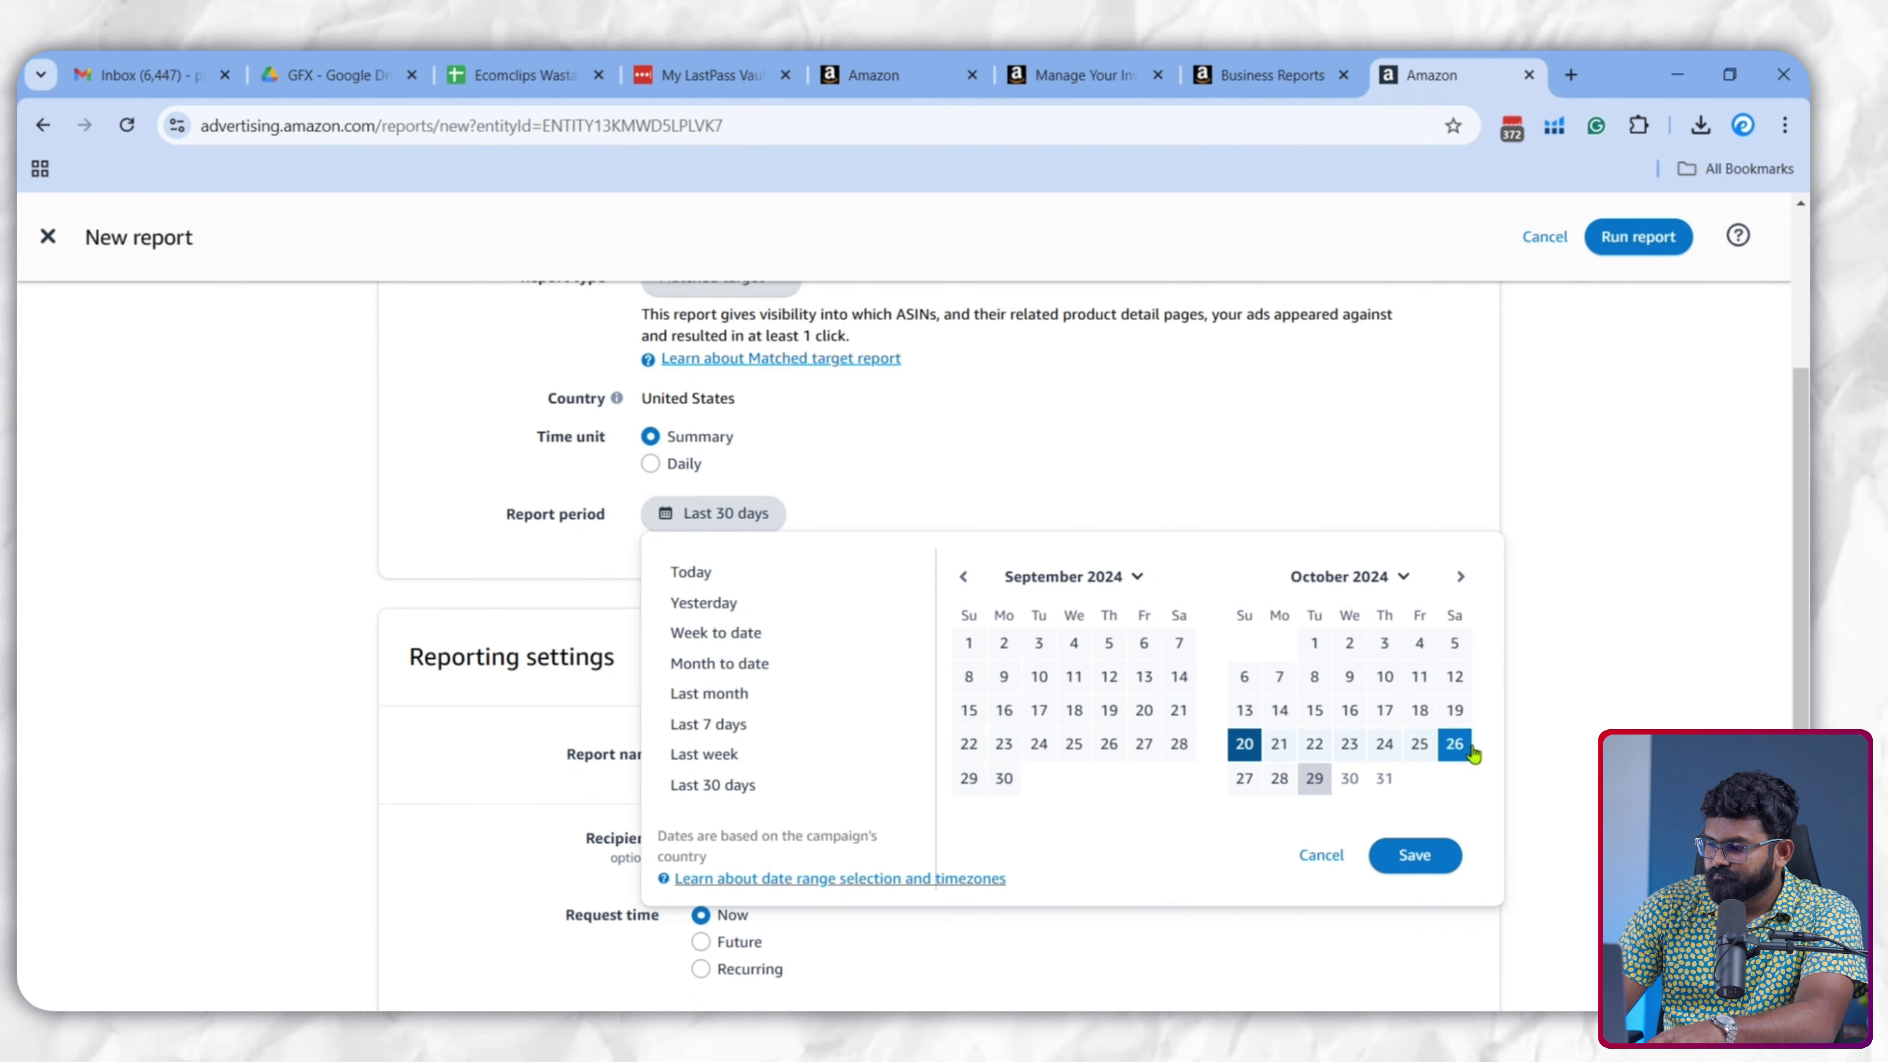
left_click(1419, 855)
left_click(1610, 240)
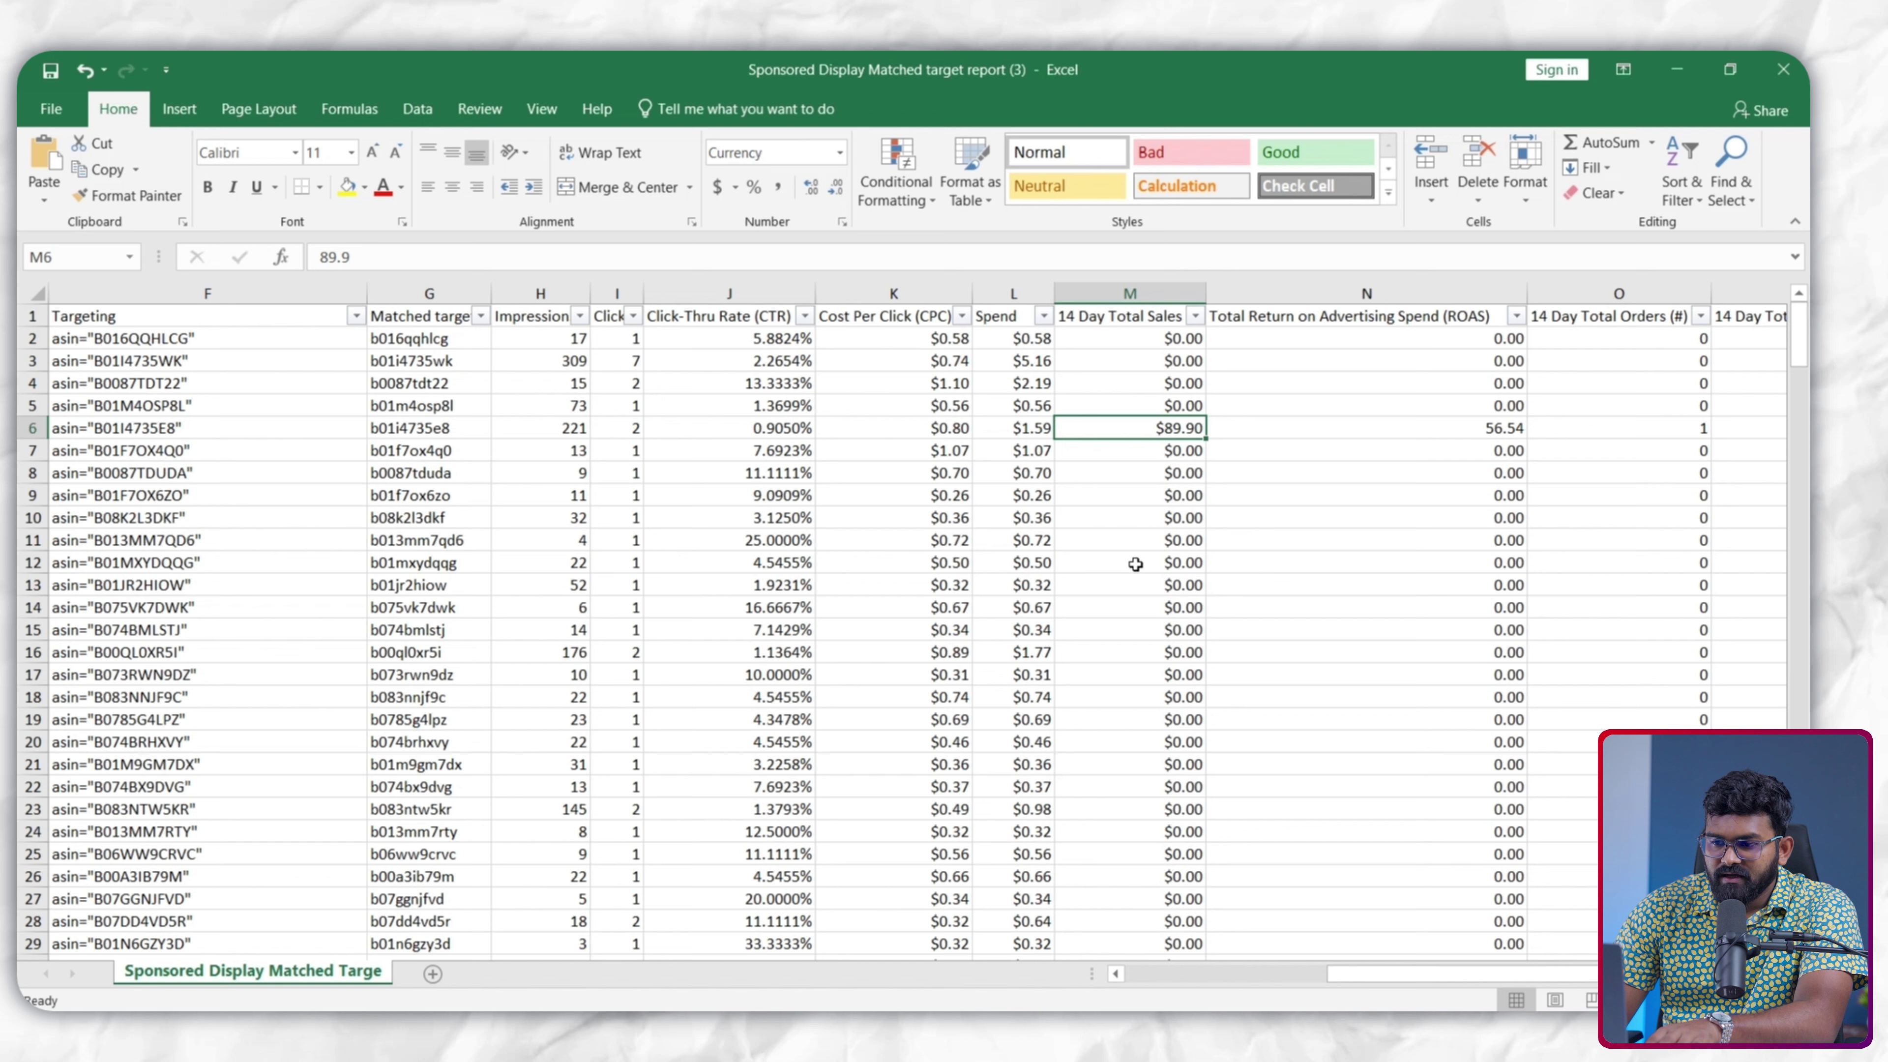
Filter 14 Day Total Sales to $0.00 and select the Spend column to read its $180.83 total
left_click(1194, 315)
left_click(989, 542)
left_click(973, 561)
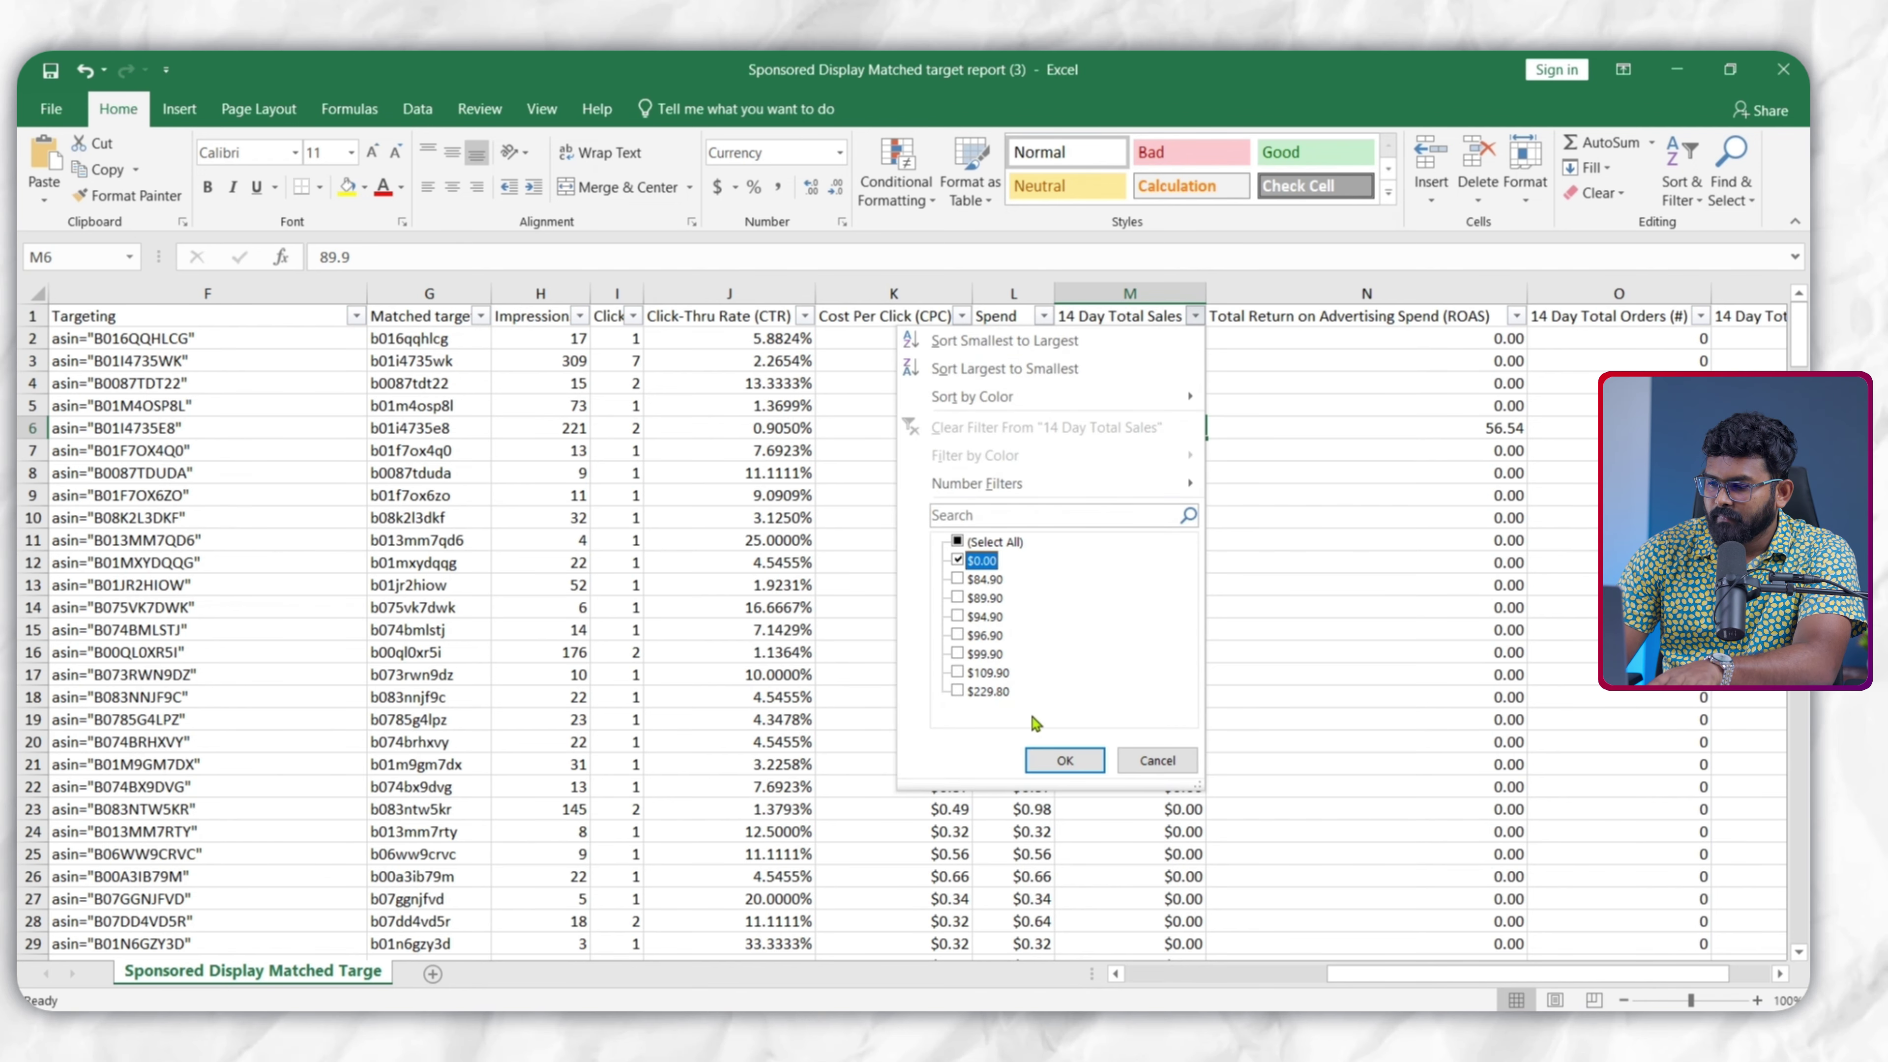
left_click(1065, 759)
left_click(1087, 543)
left_click(1026, 339)
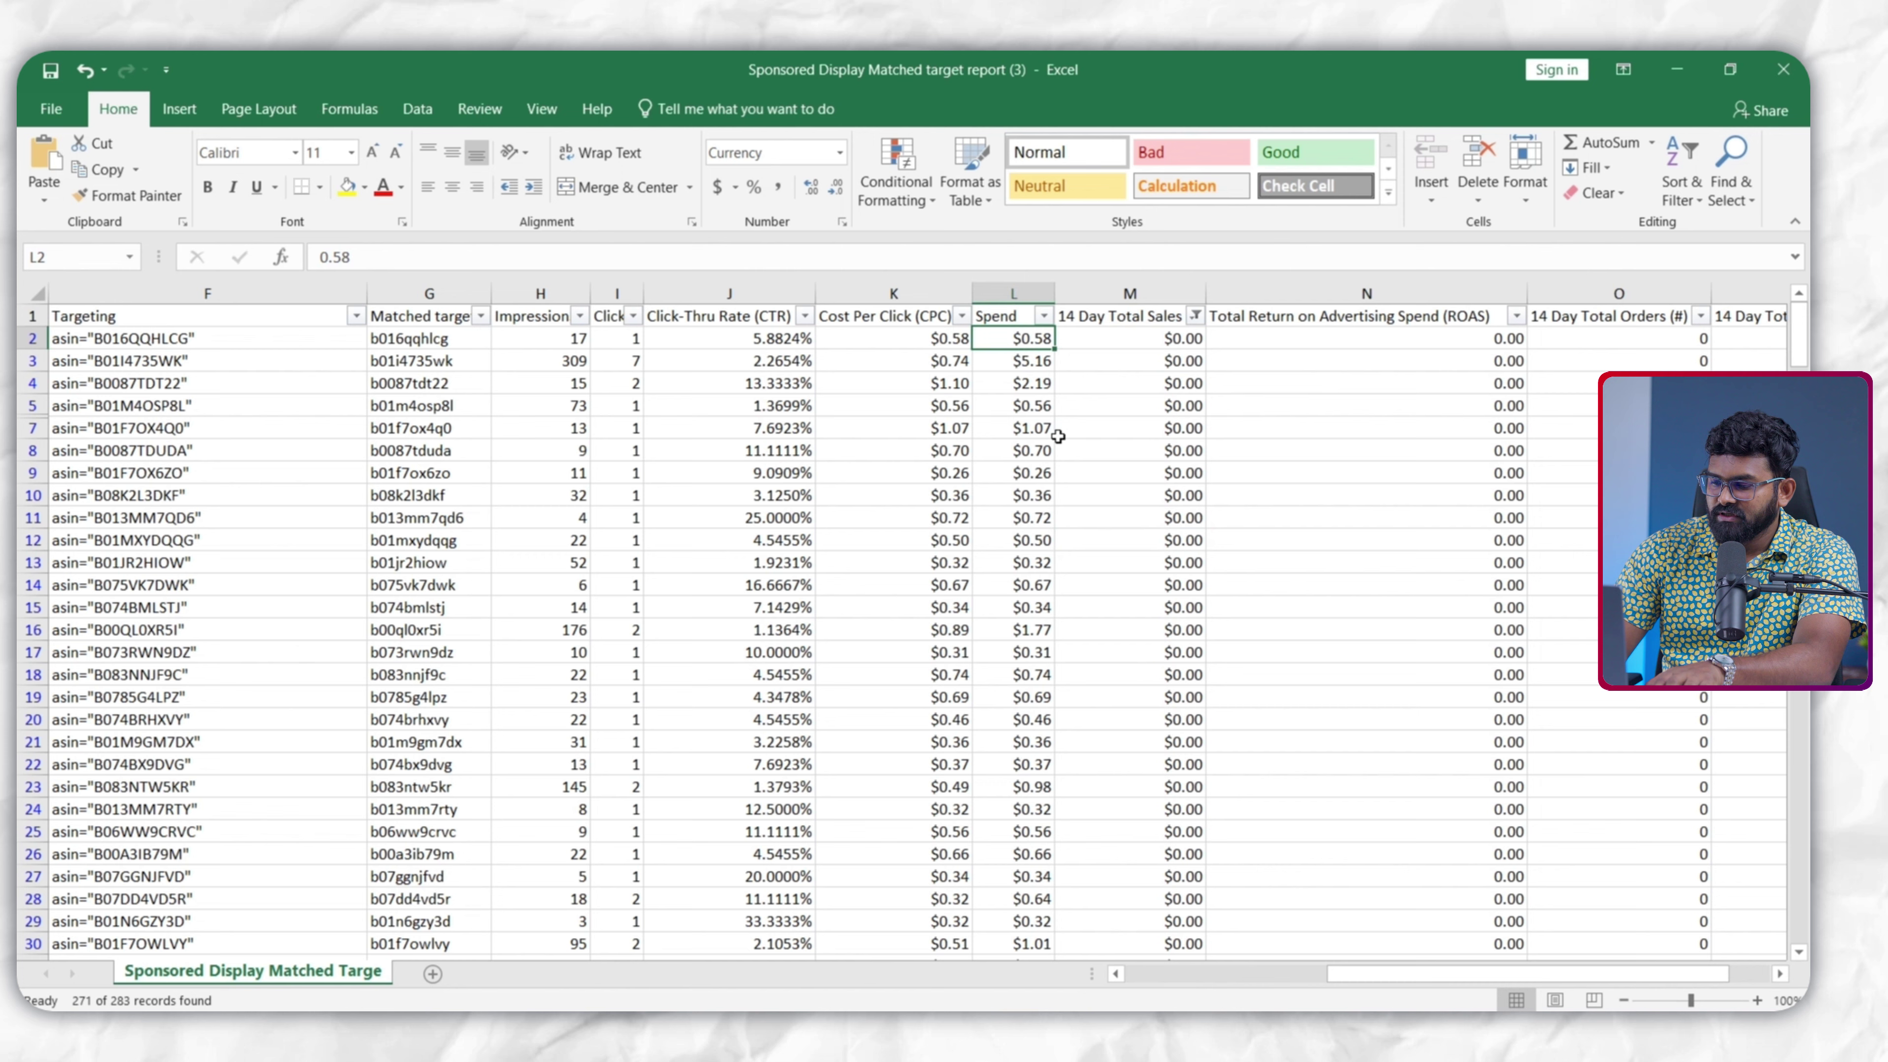
key("ctrl+shift+Down")
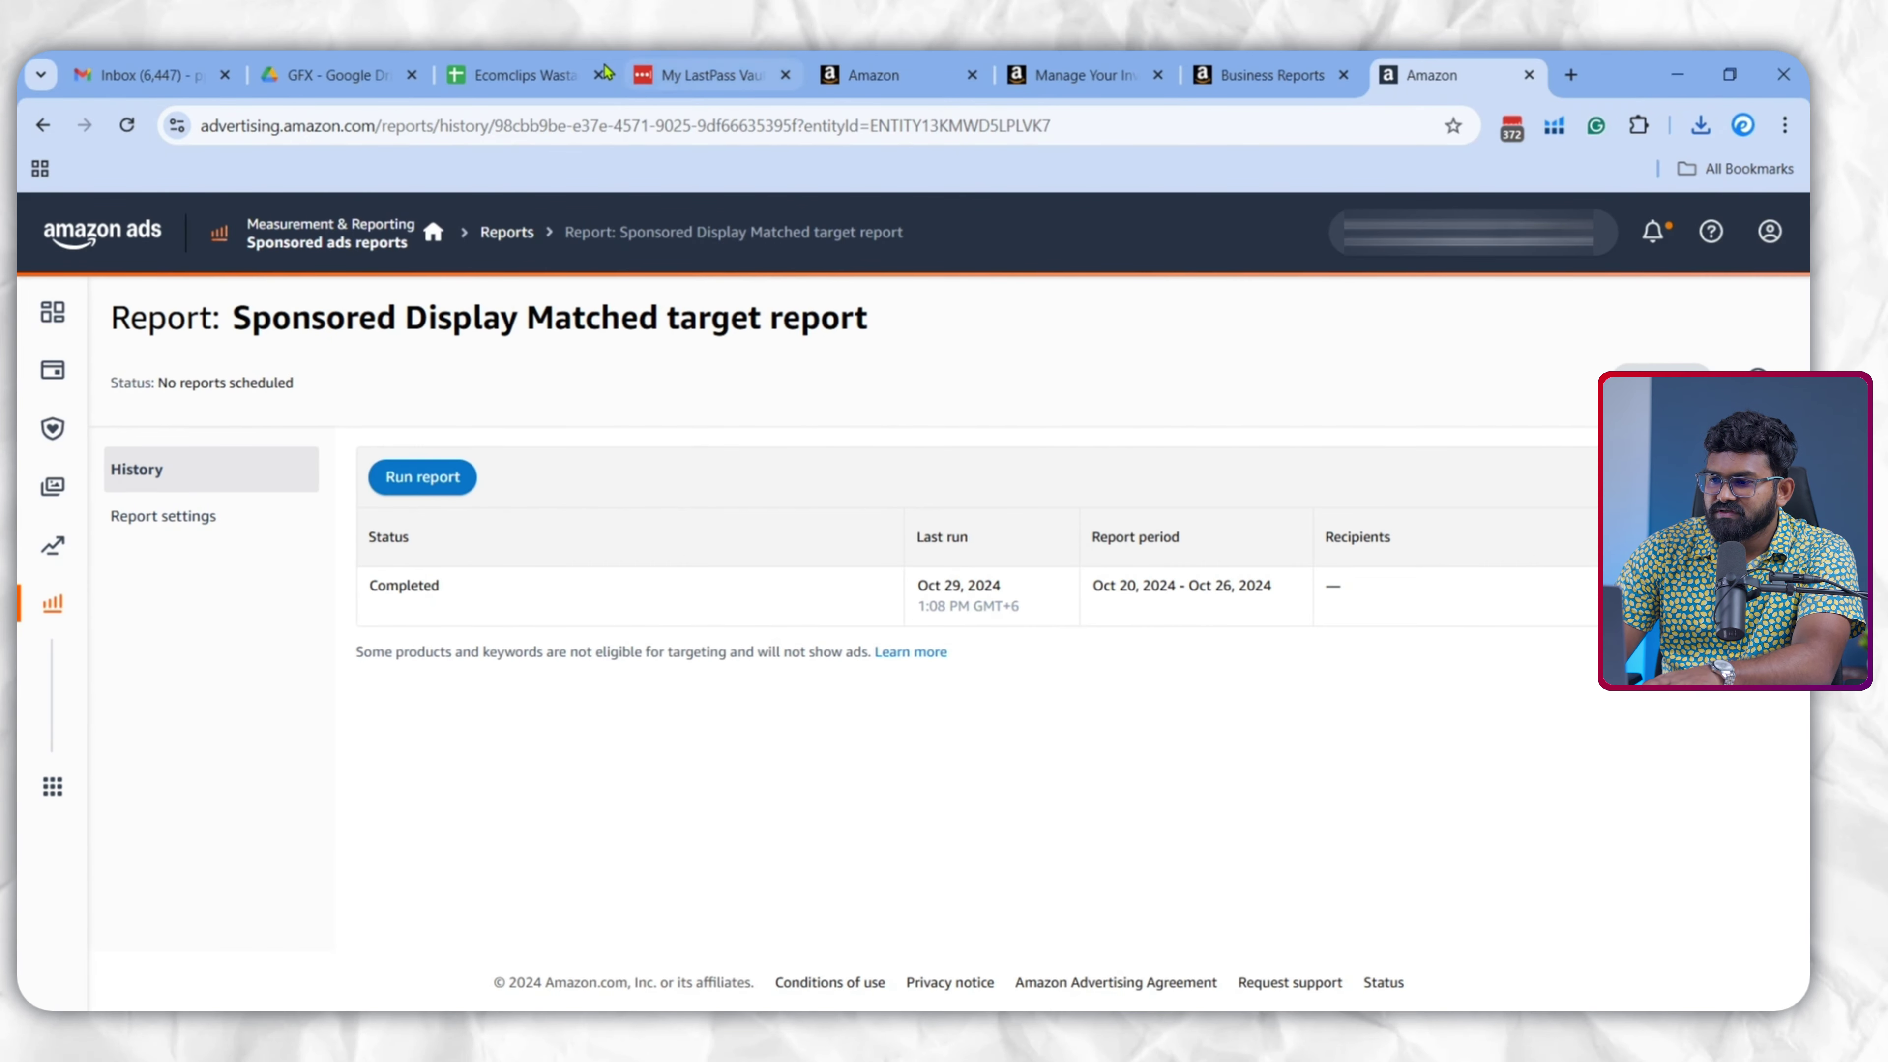
Enter 180.83 as Week 43's SD NC Spend in G5, then select the empty B5:D5 cells
left_click(521, 74)
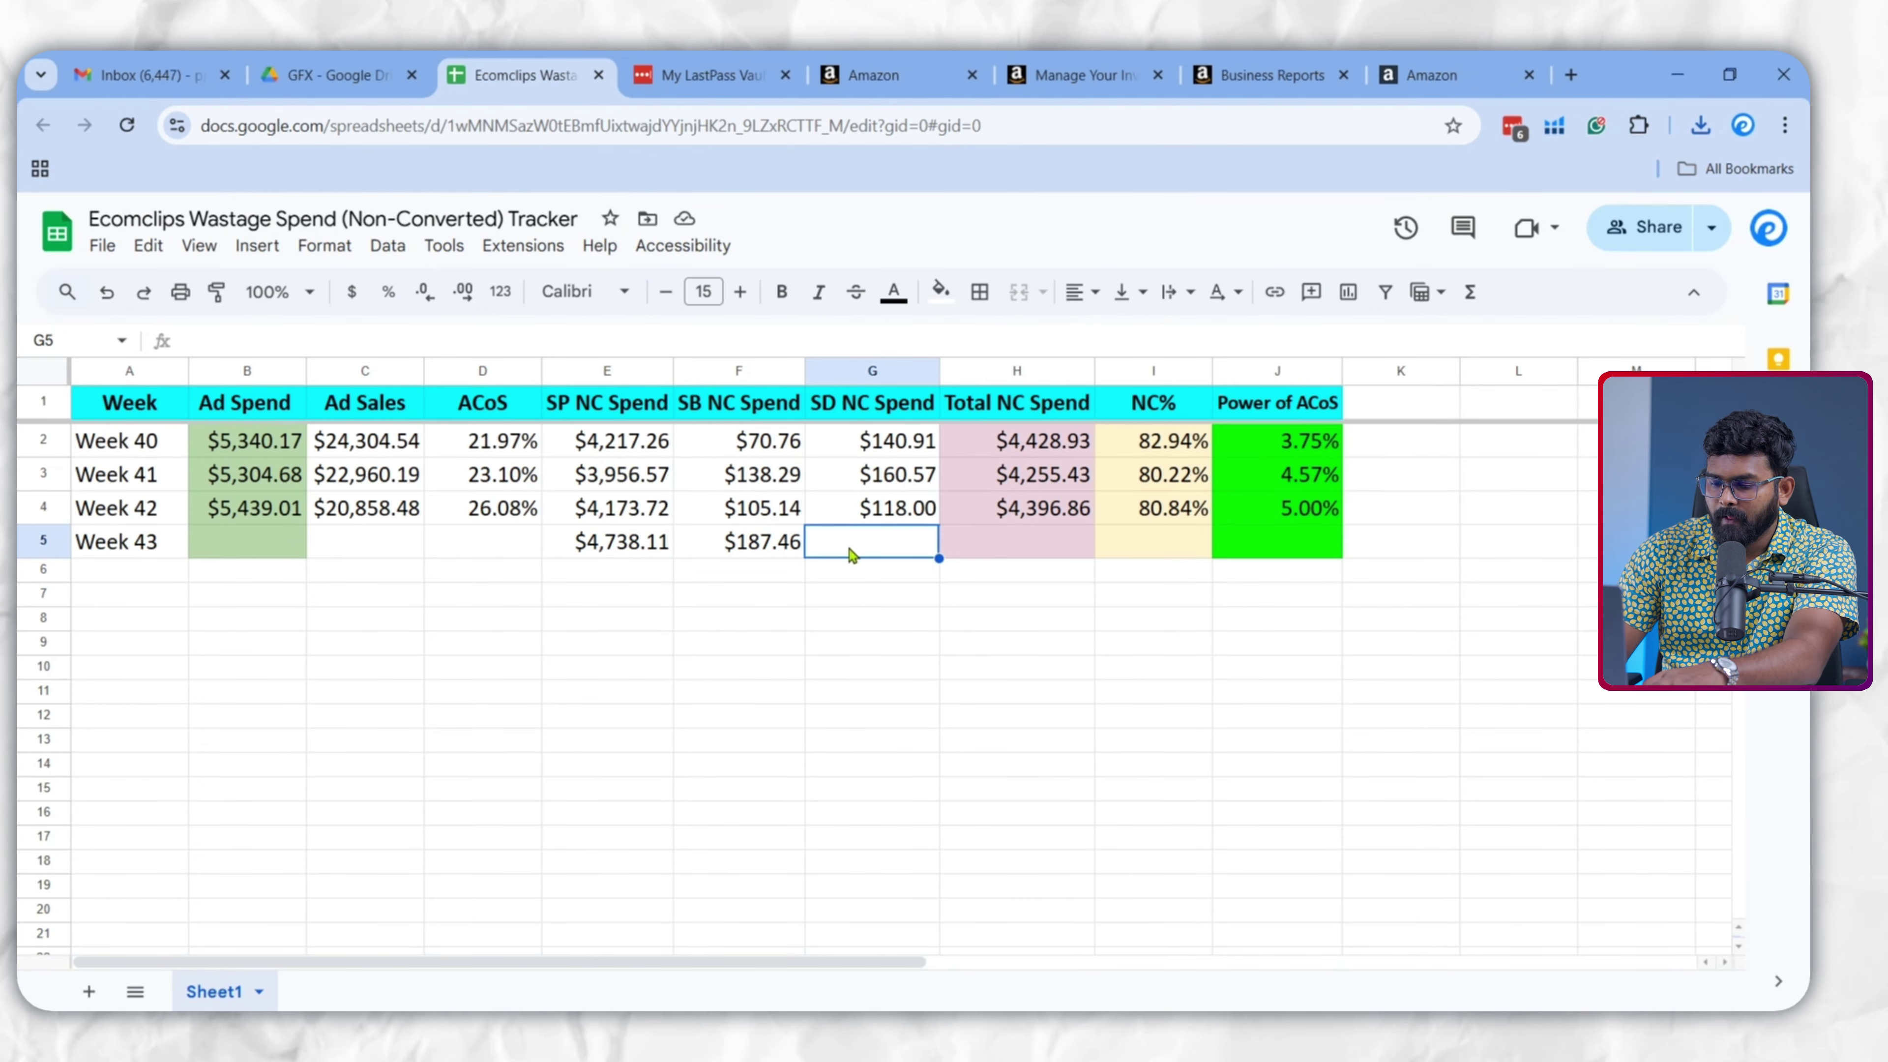
type("180")
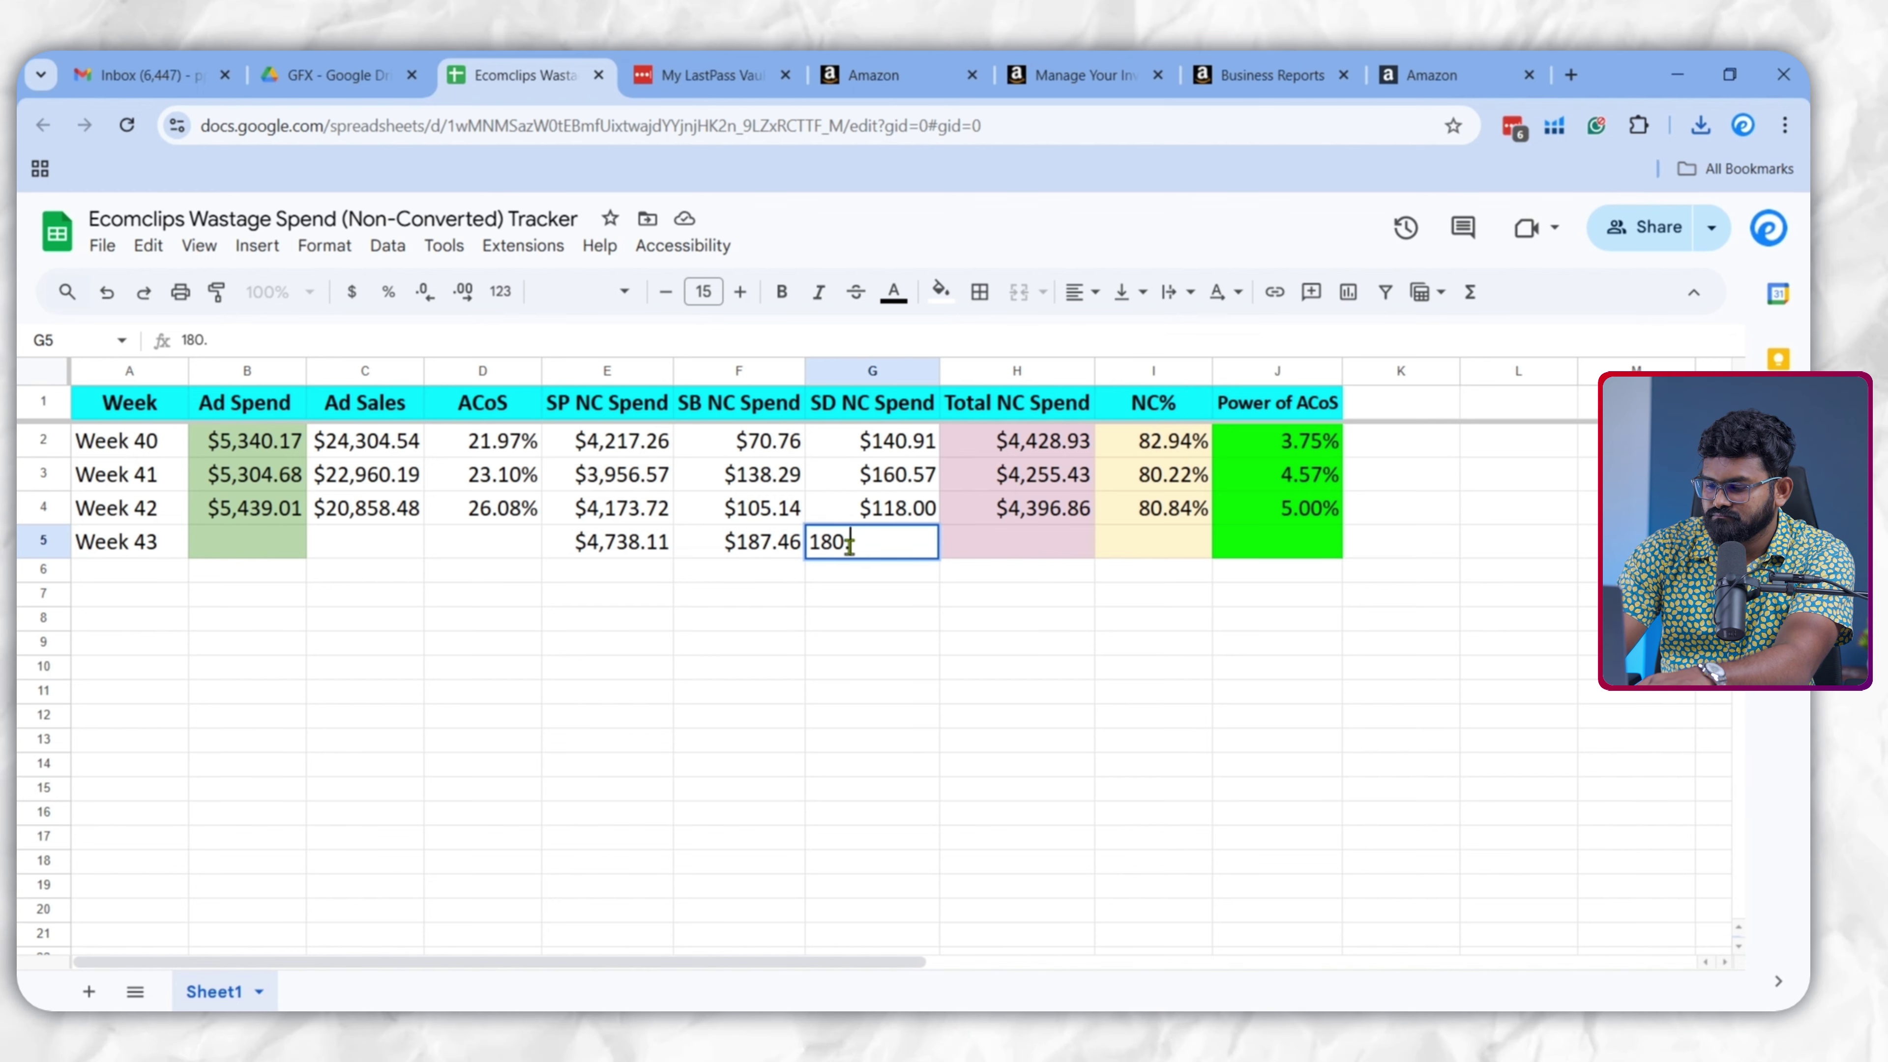
type(".83")
left_click(482, 618)
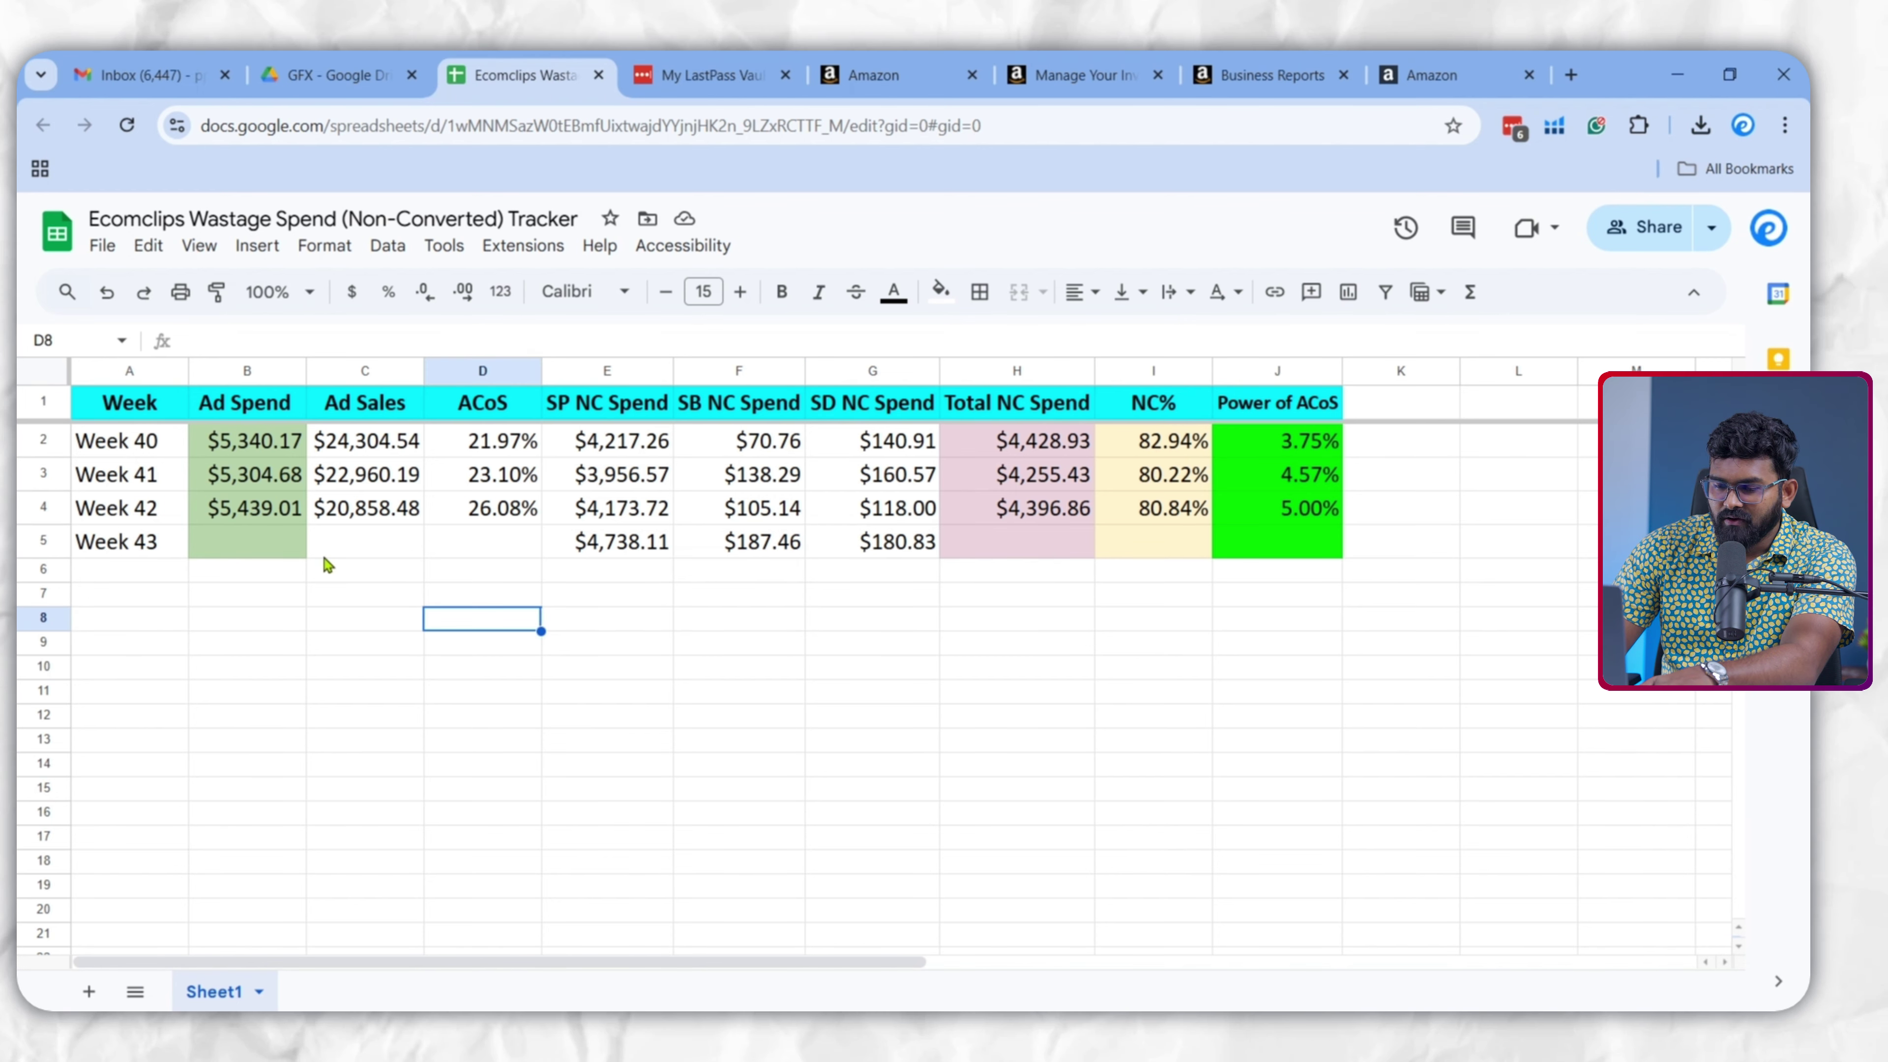
left_click(245, 545)
left_click_drag(246, 545, 512, 546)
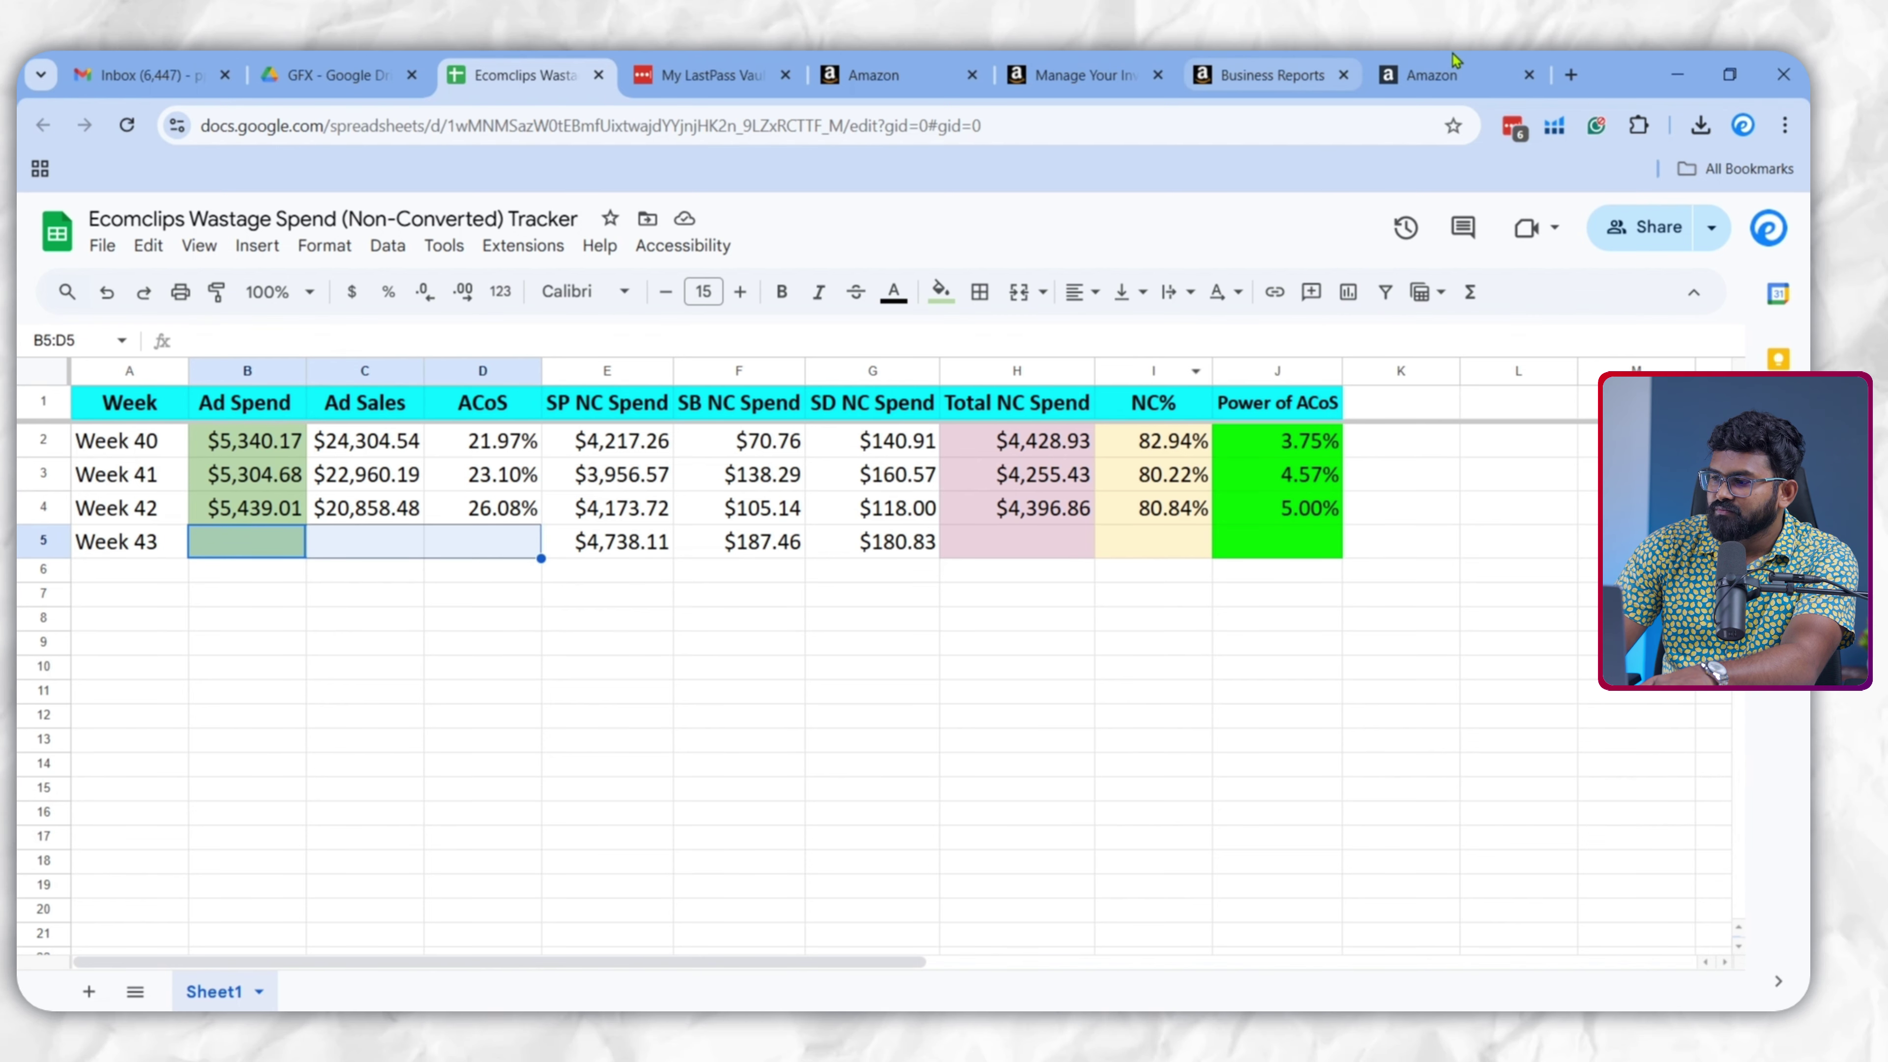
Open Campaign manager with the date range set to October 20–26
left_click(1431, 74)
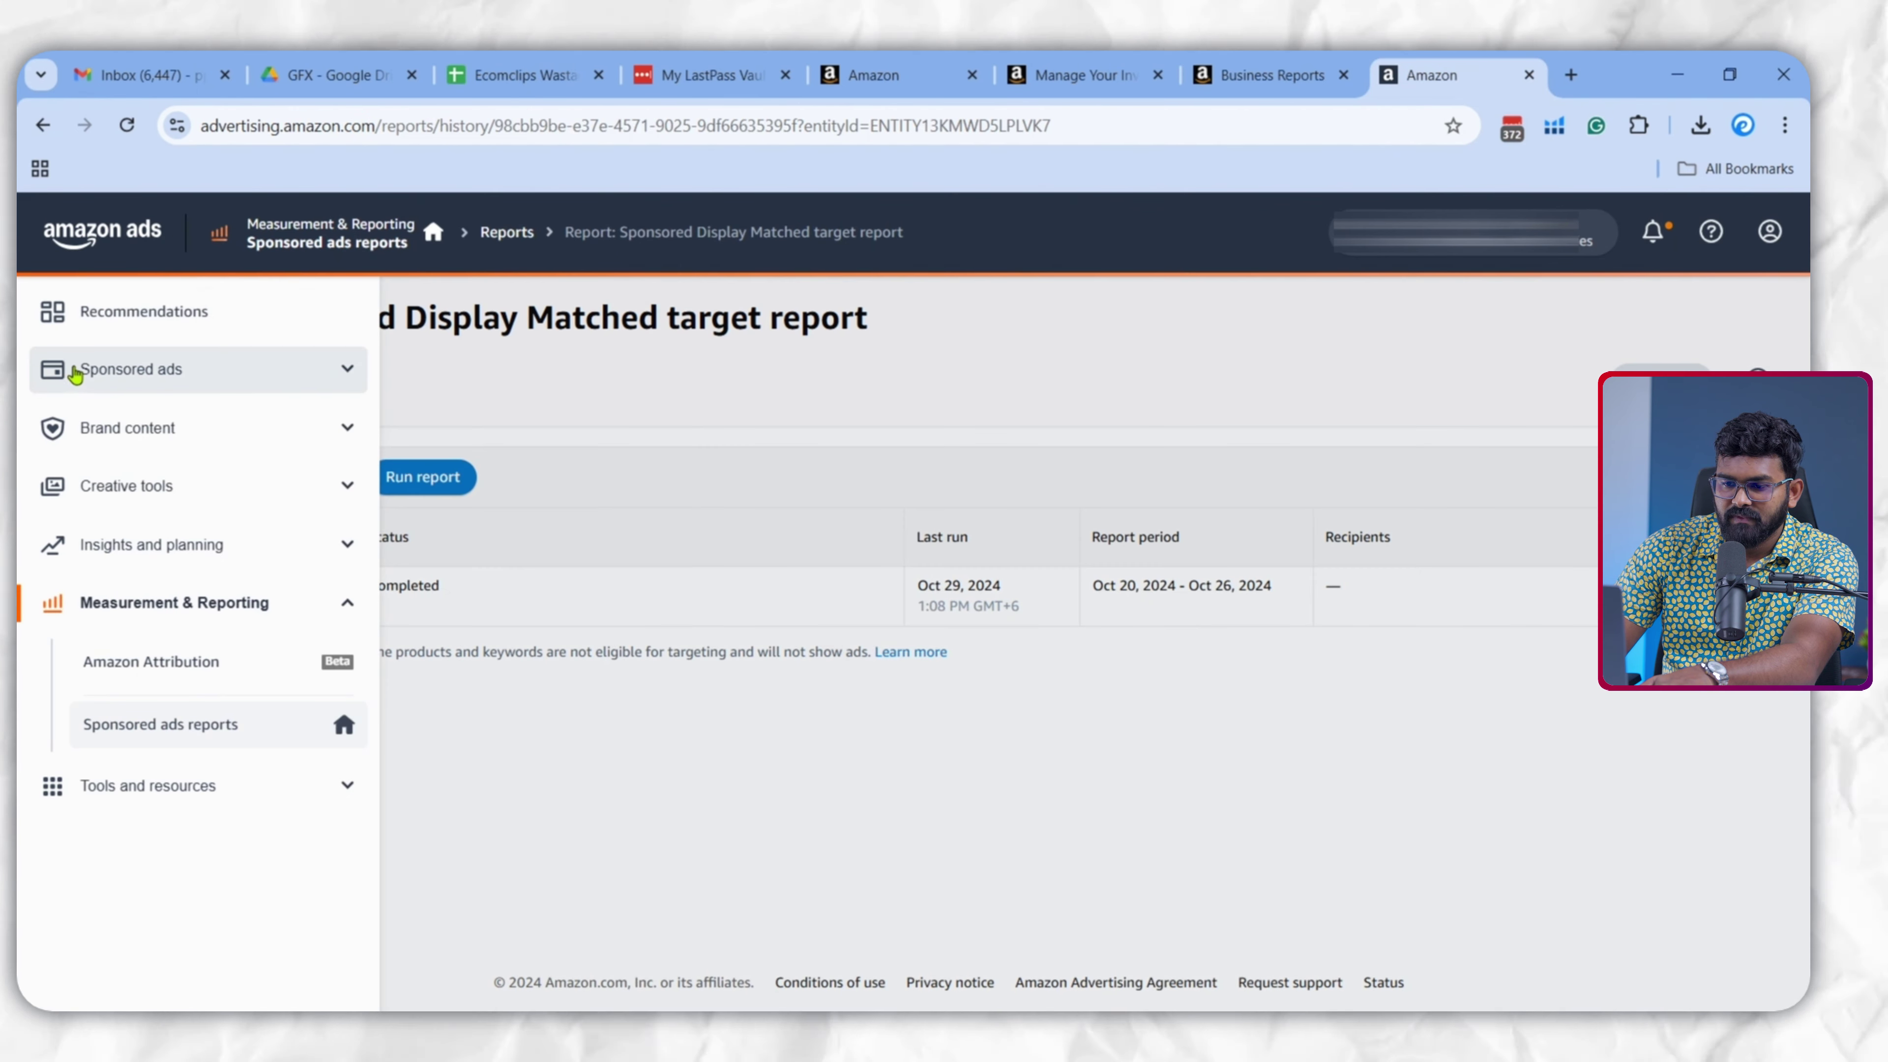
left_click(71, 370)
left_click(201, 451)
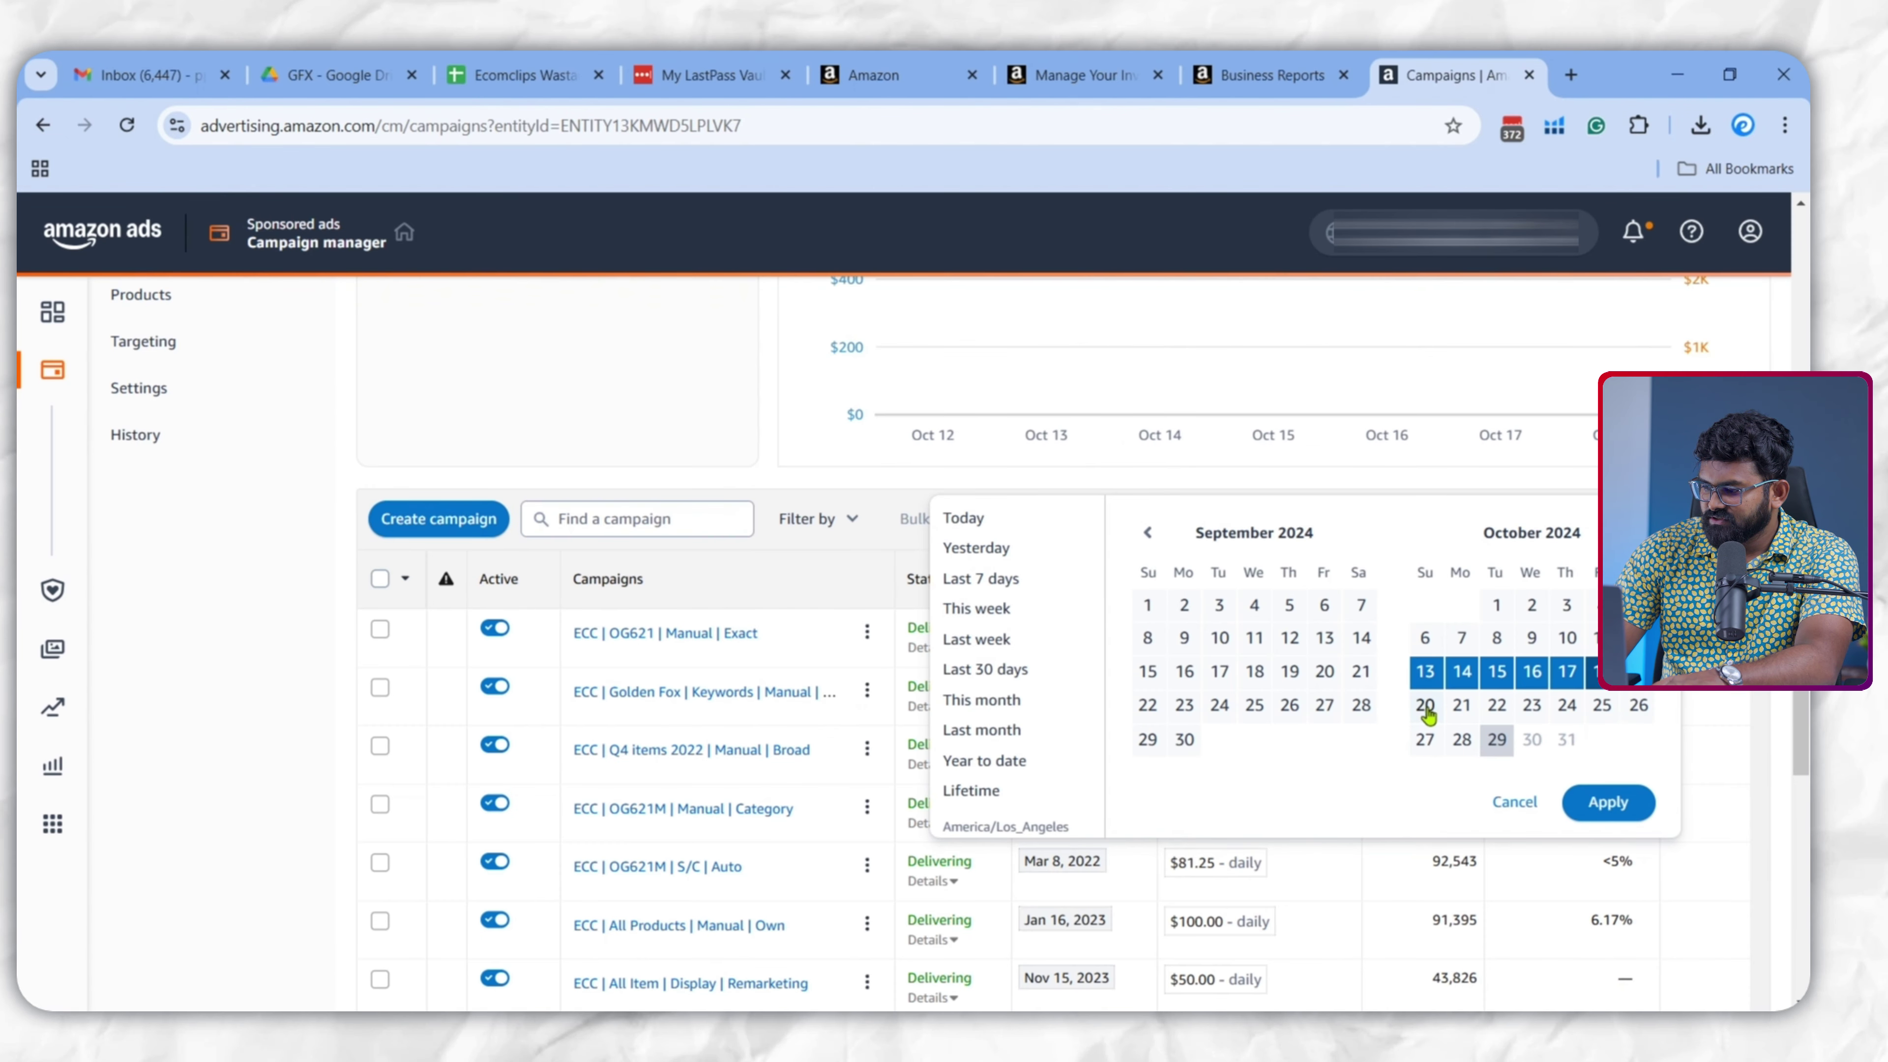
left_click(1426, 706)
left_click(1638, 707)
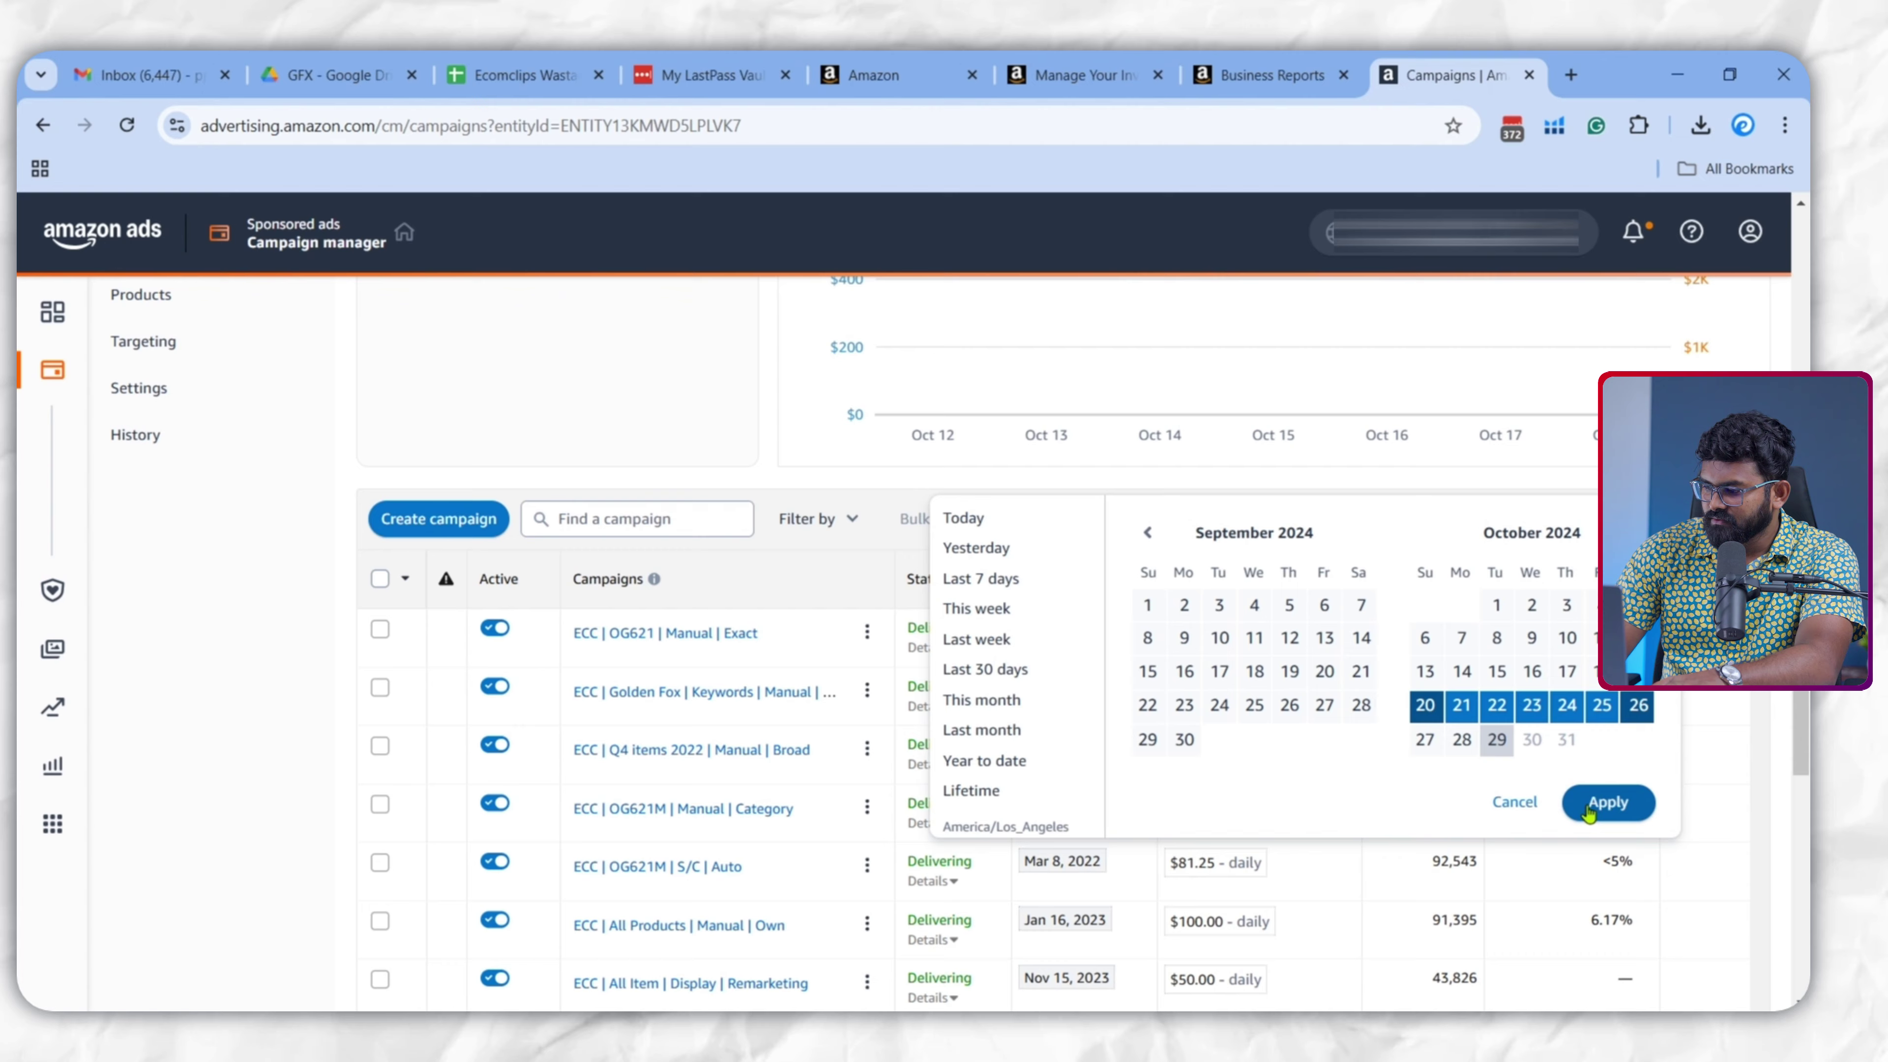
left_click(1608, 802)
Select the $6,260.22 spend and $25,895.85 sales totals, then the tracker's Week 43 row
scroll(1090, 756, "down", 6)
double_click(1089, 747)
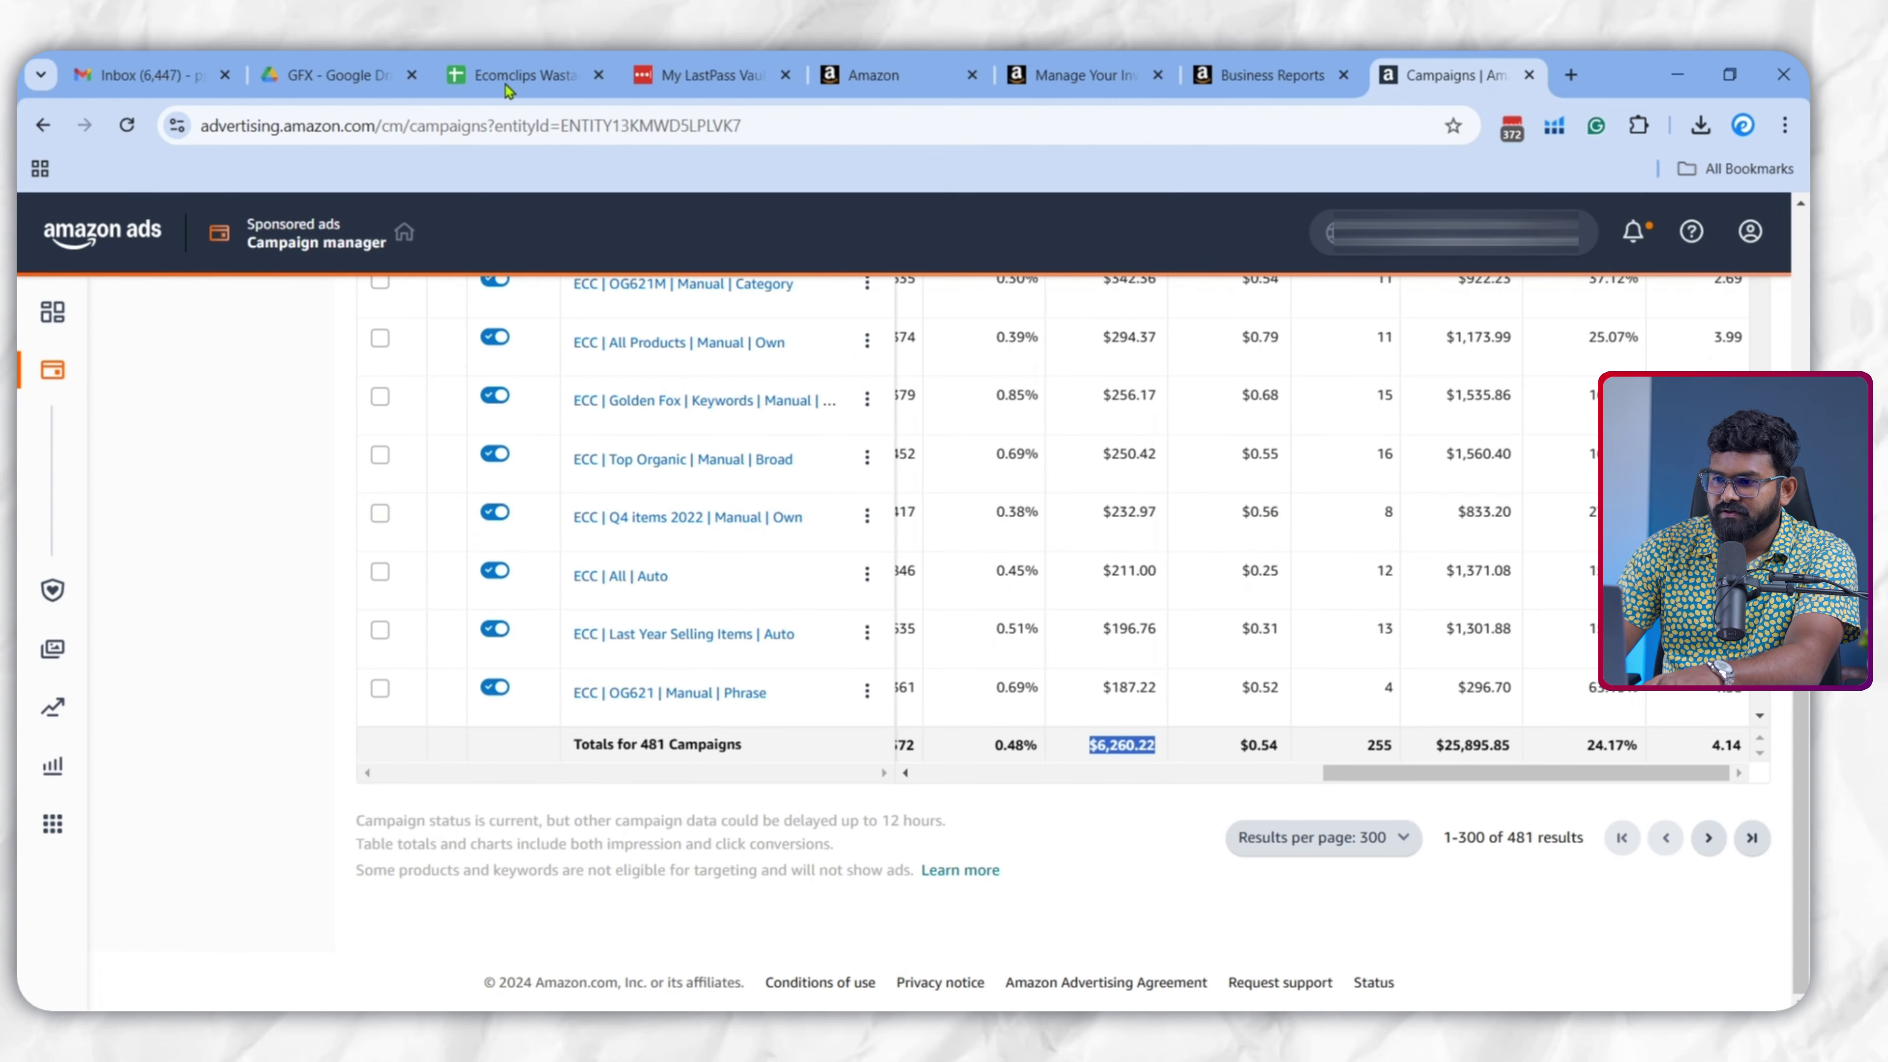
double_click(1438, 746)
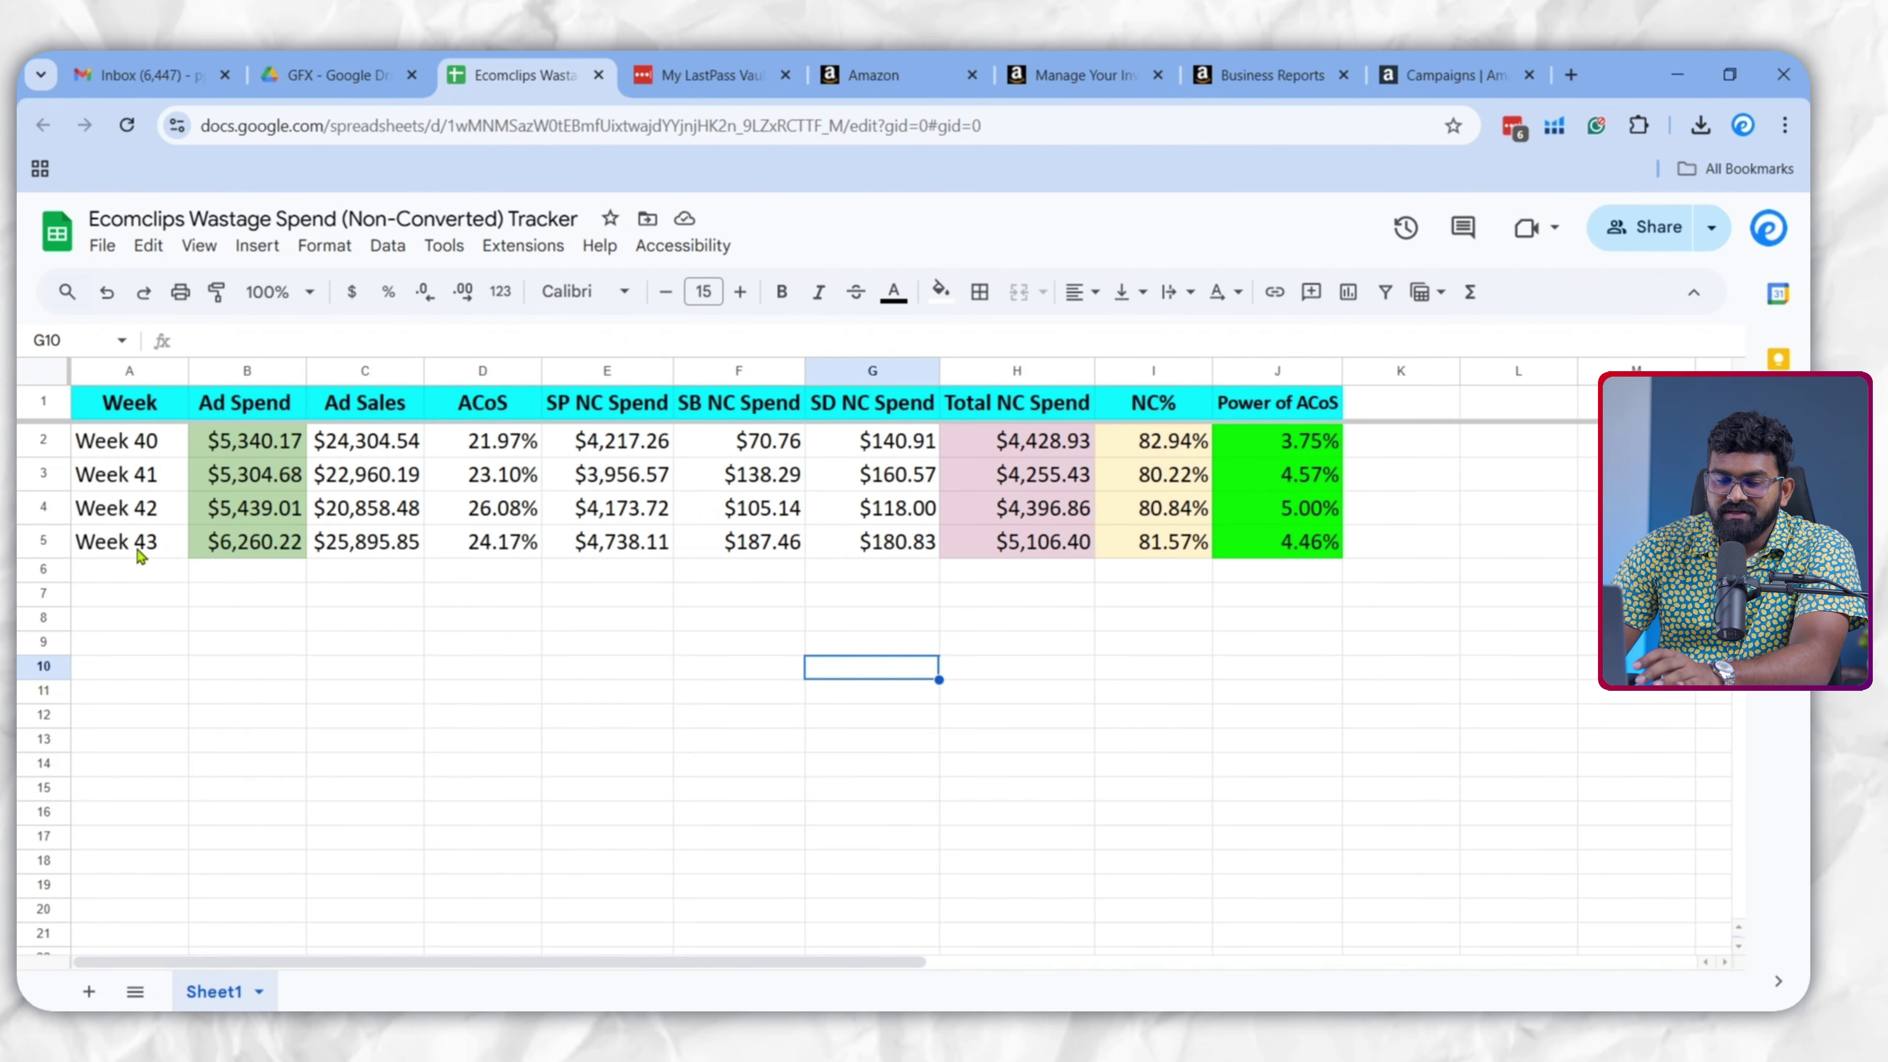
left_click(141, 548)
left_click_drag(190, 554, 1254, 551)
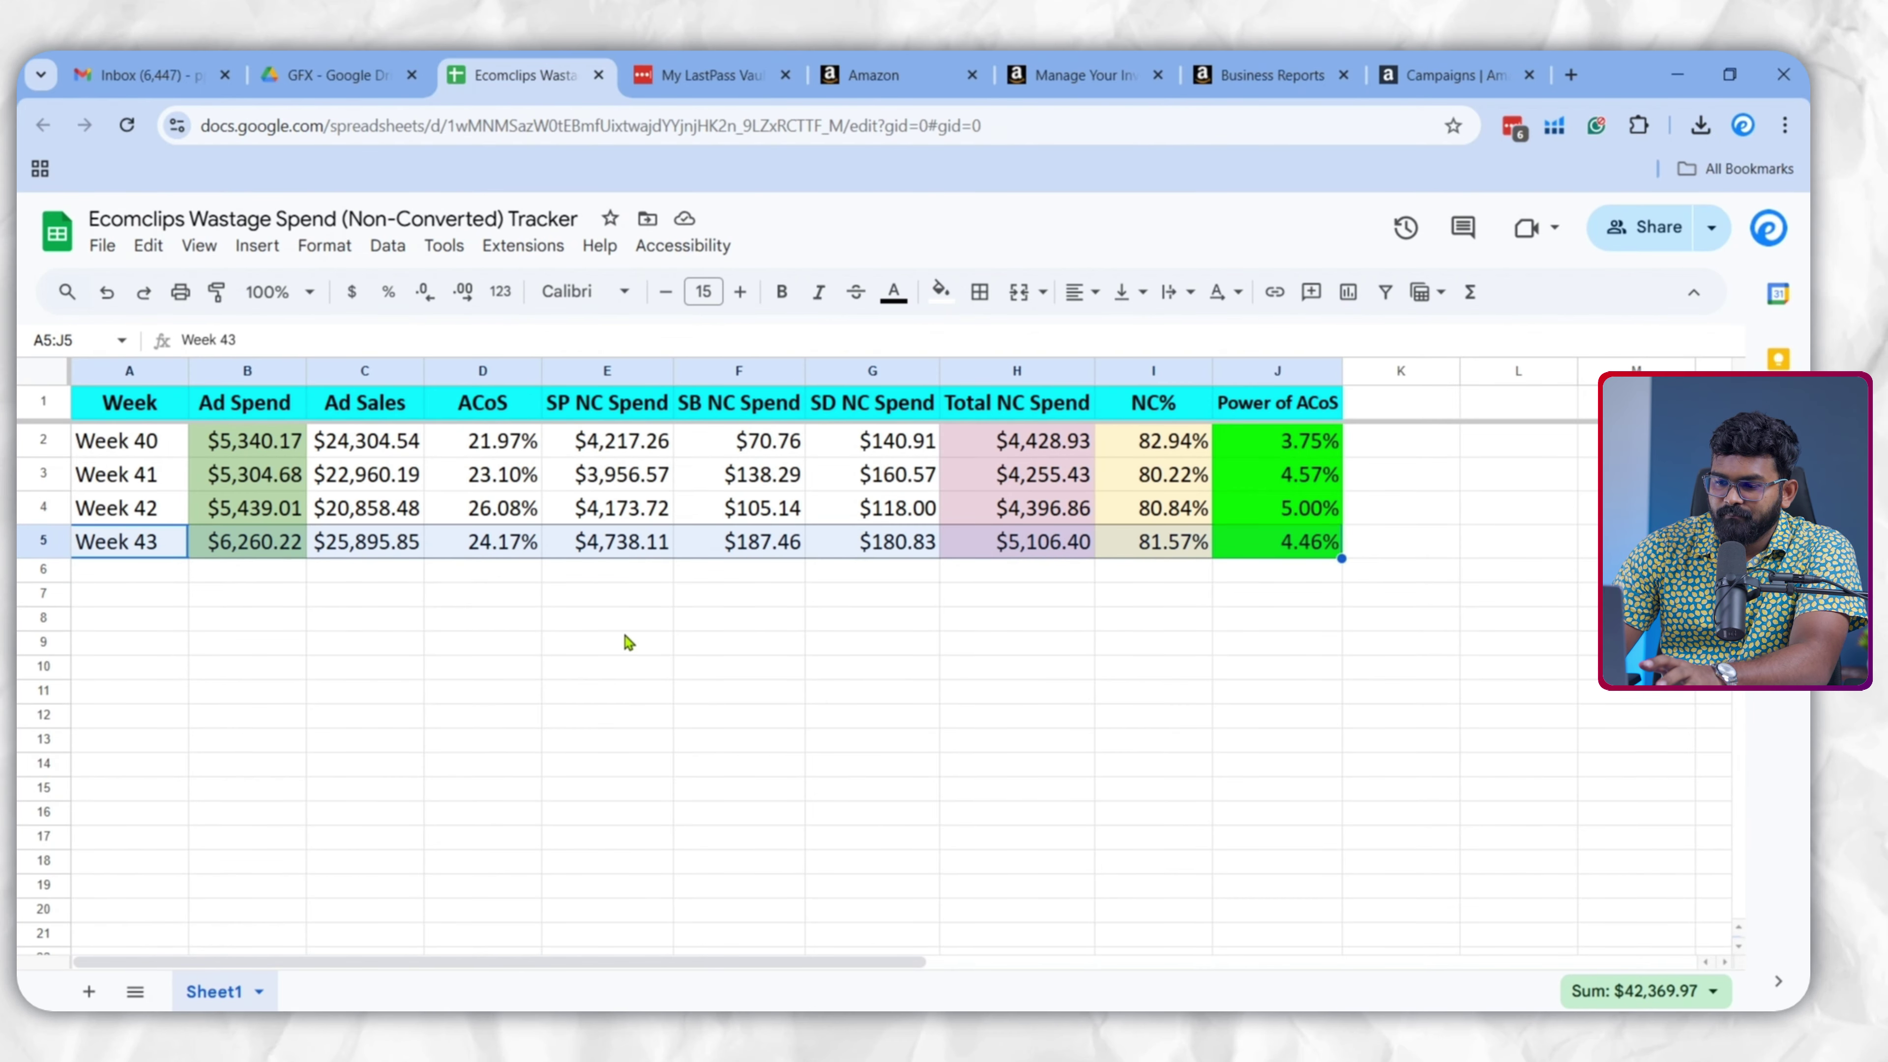
Review the Ad Spend, Ad Sales and ACoS values for all weeks
left_click(522, 619)
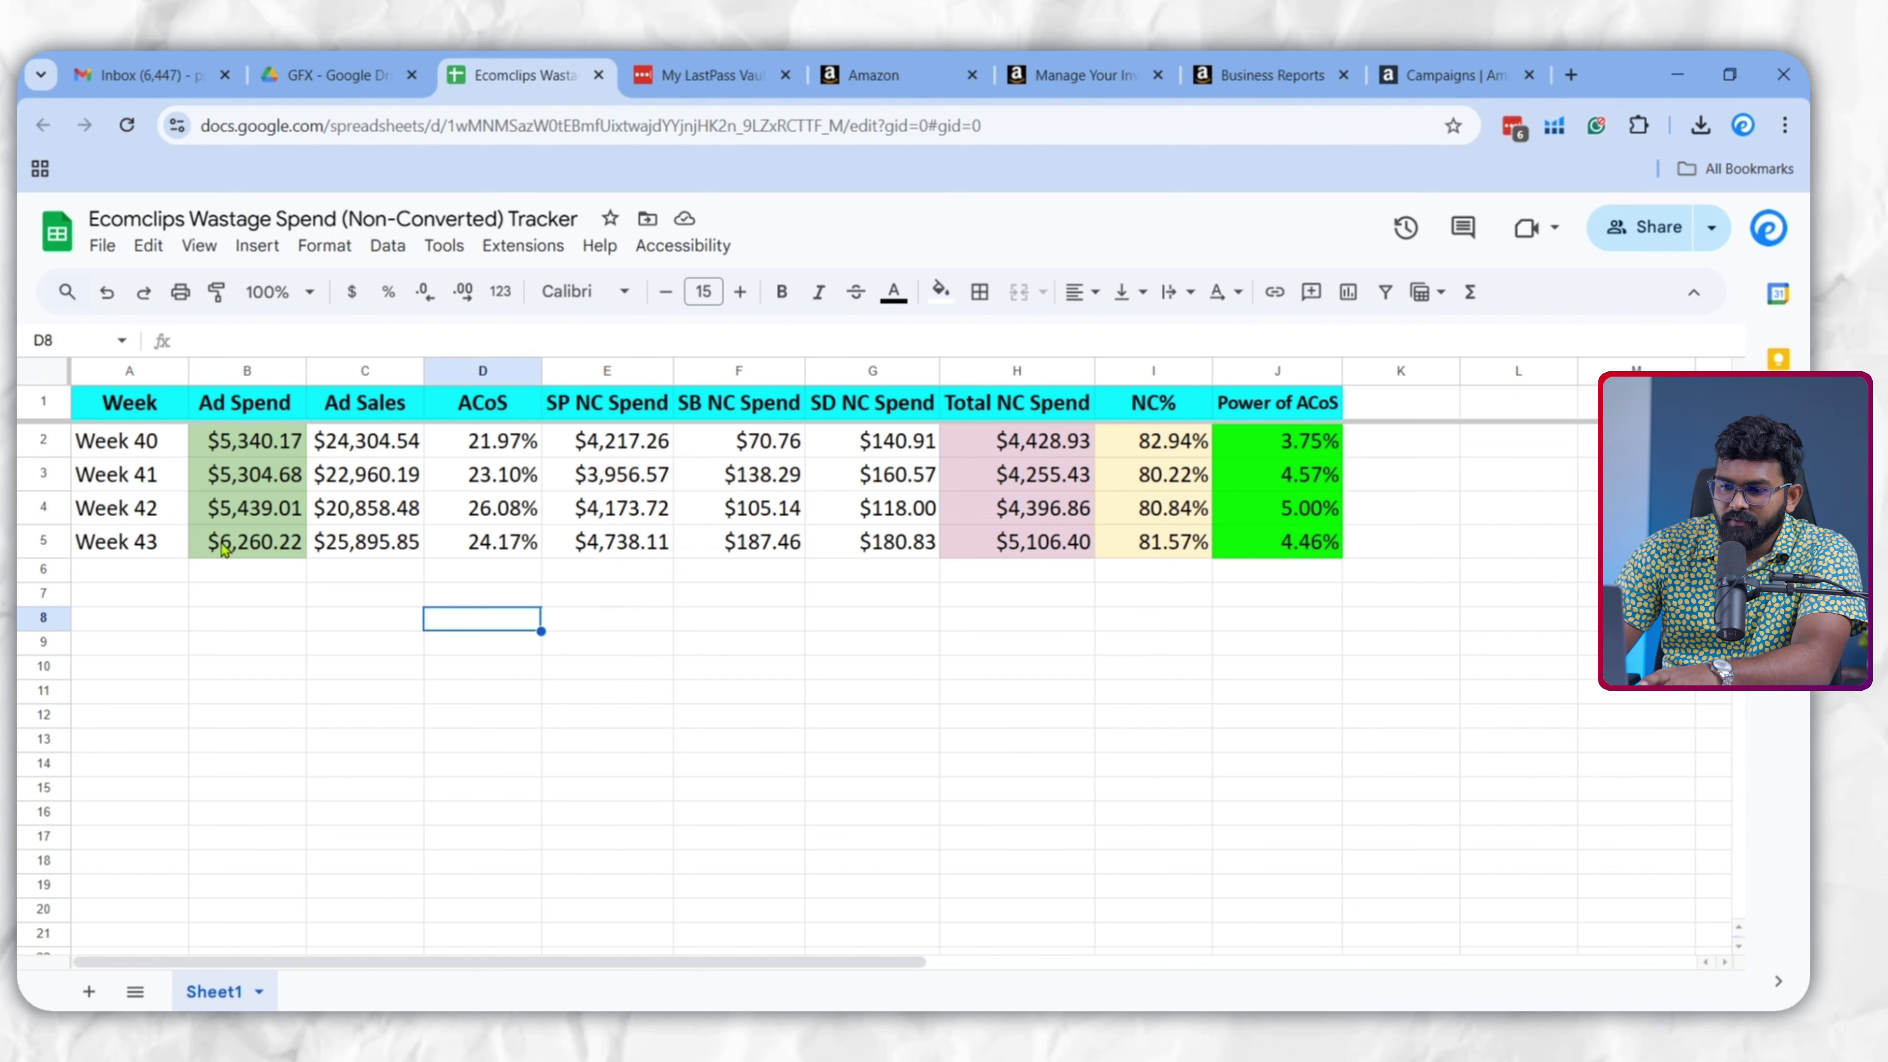
left_click_drag(245, 440, 257, 534)
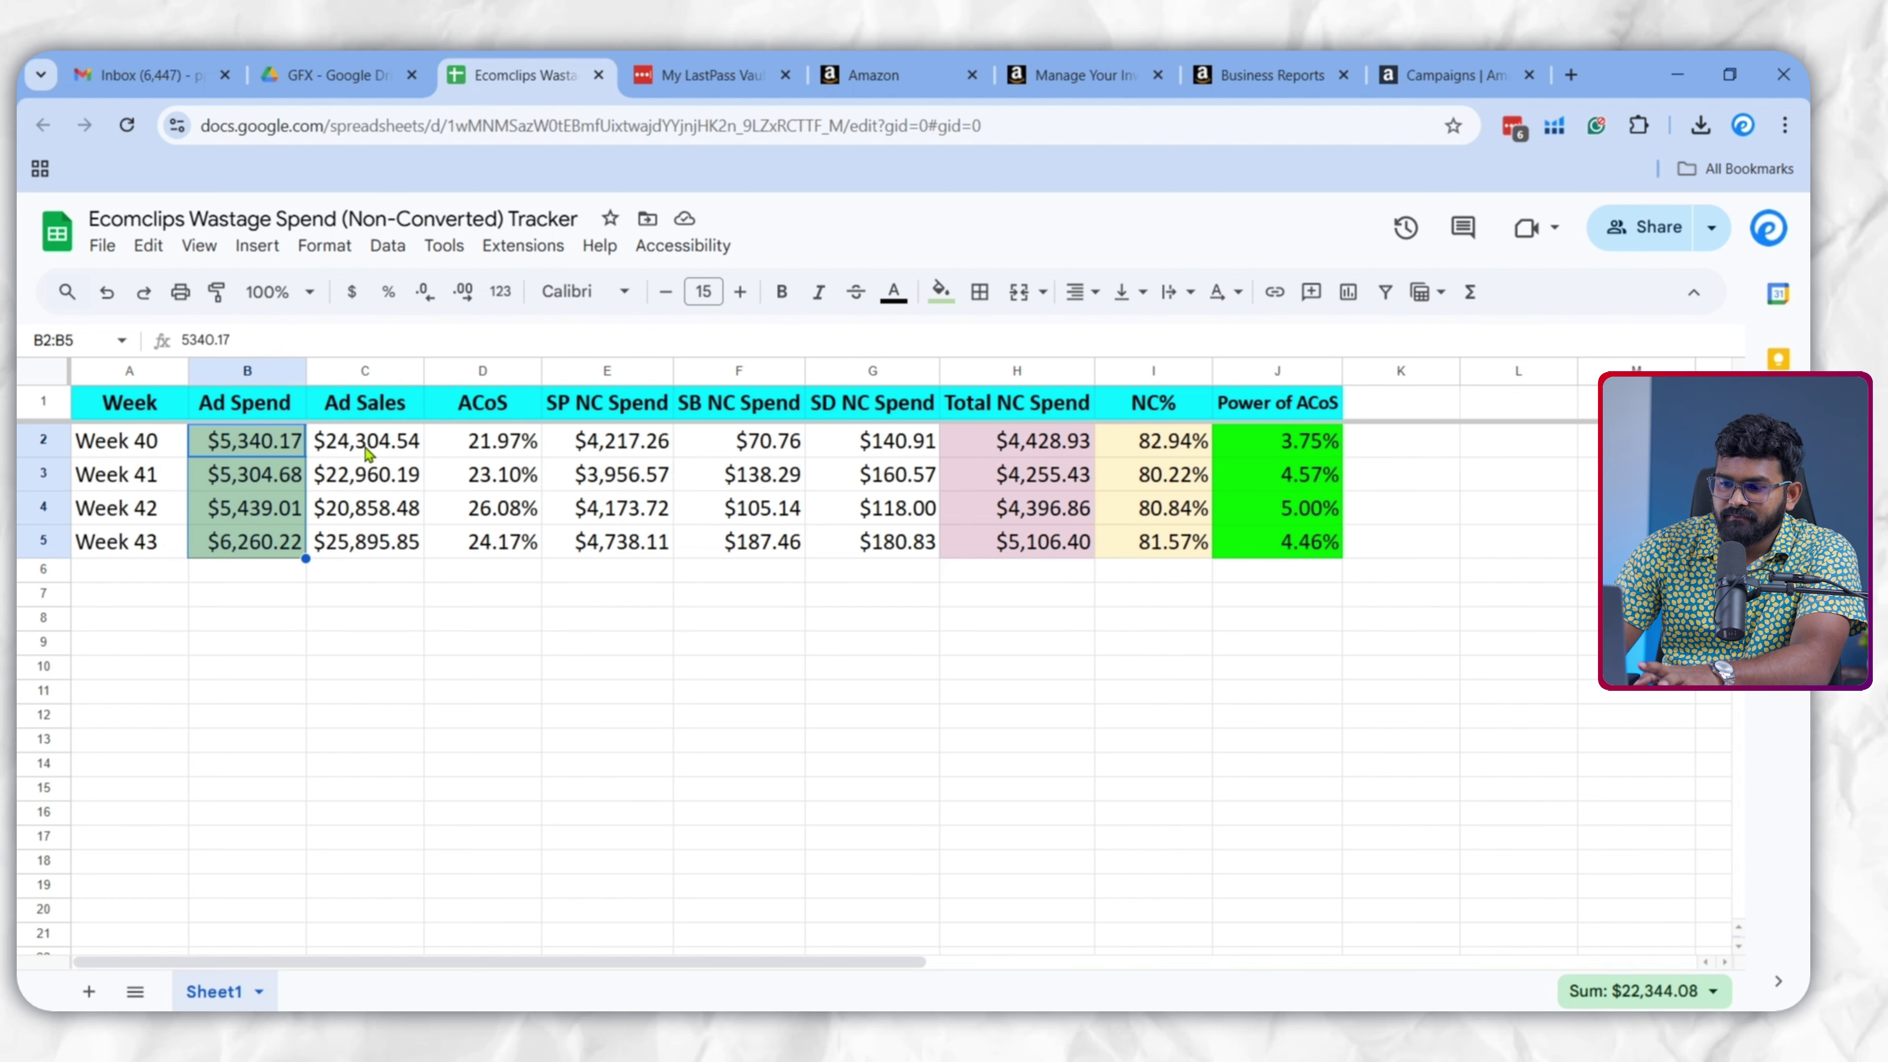
left_click_drag(366, 452, 391, 541)
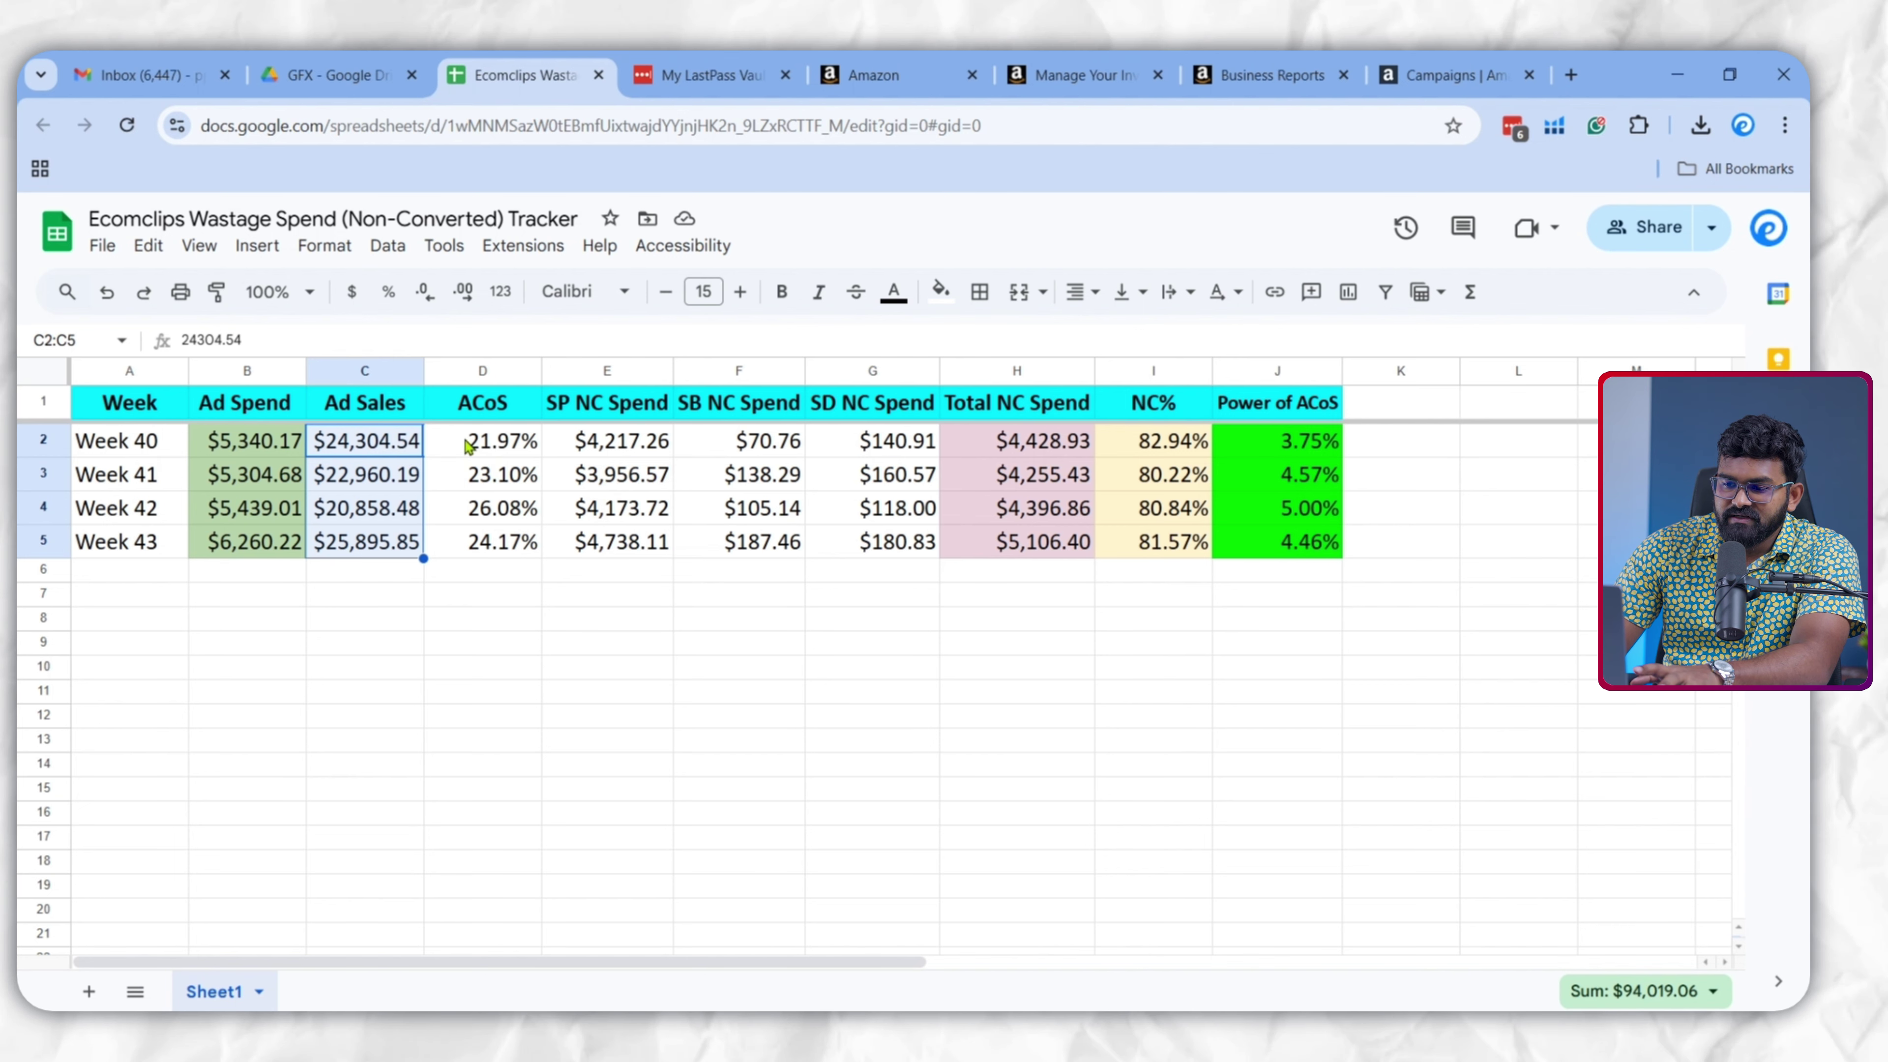
left_click_drag(466, 443, 497, 556)
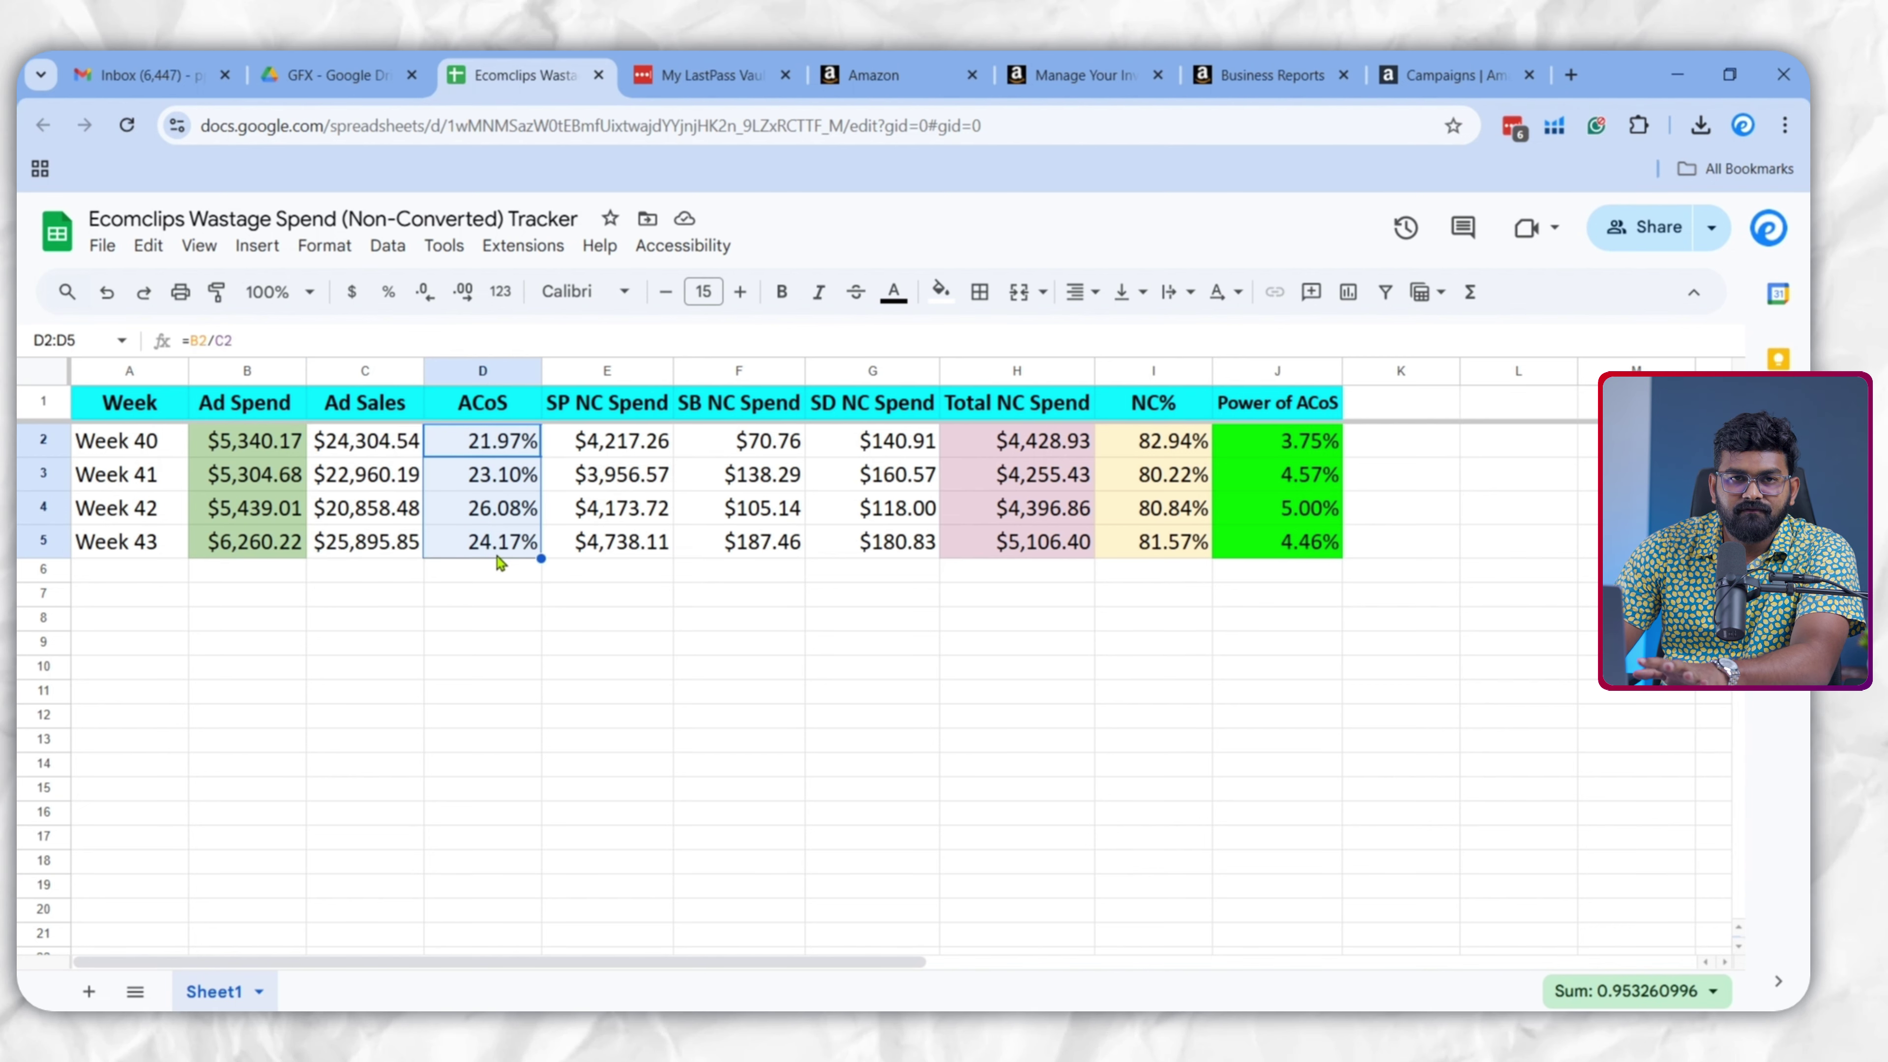
Check the weekly SP, SB and SD NC Spend values and the Total NC Spend formulas
left_click(618, 518)
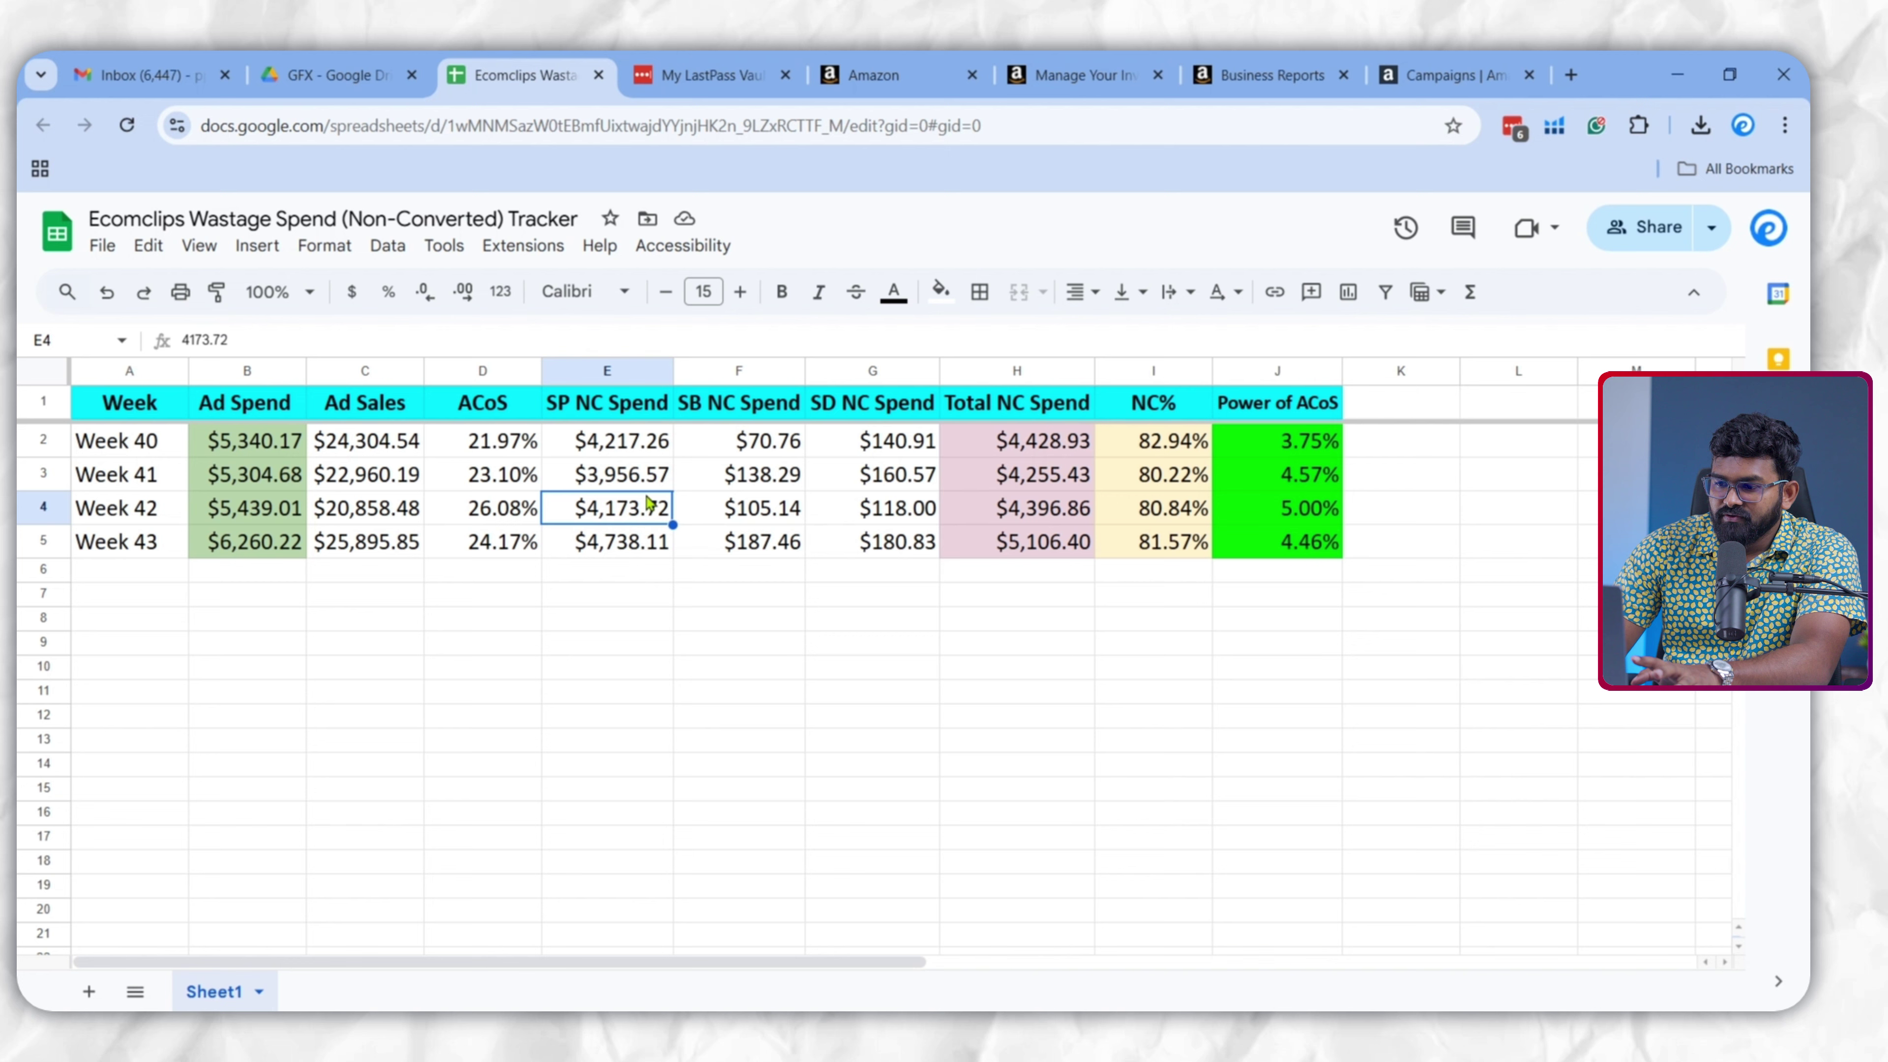
left_click(631, 409)
left_click(724, 413)
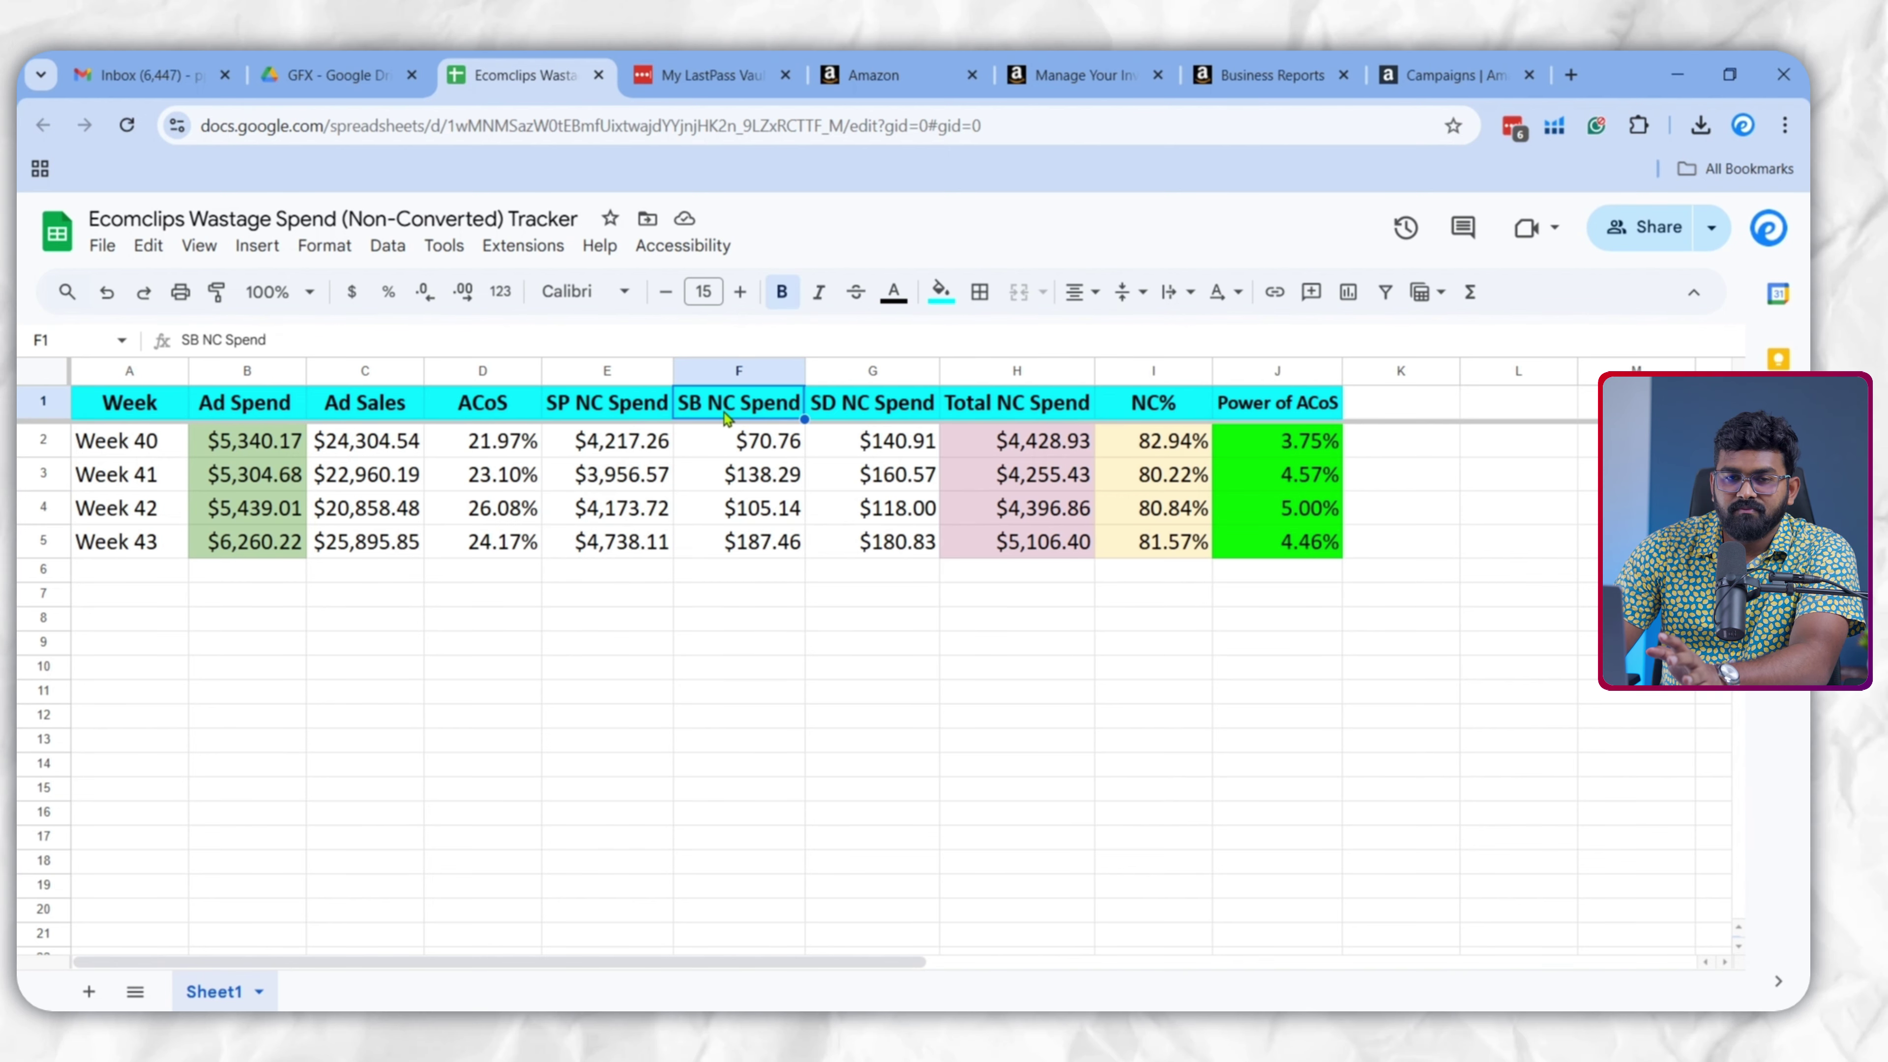
left_click(869, 413)
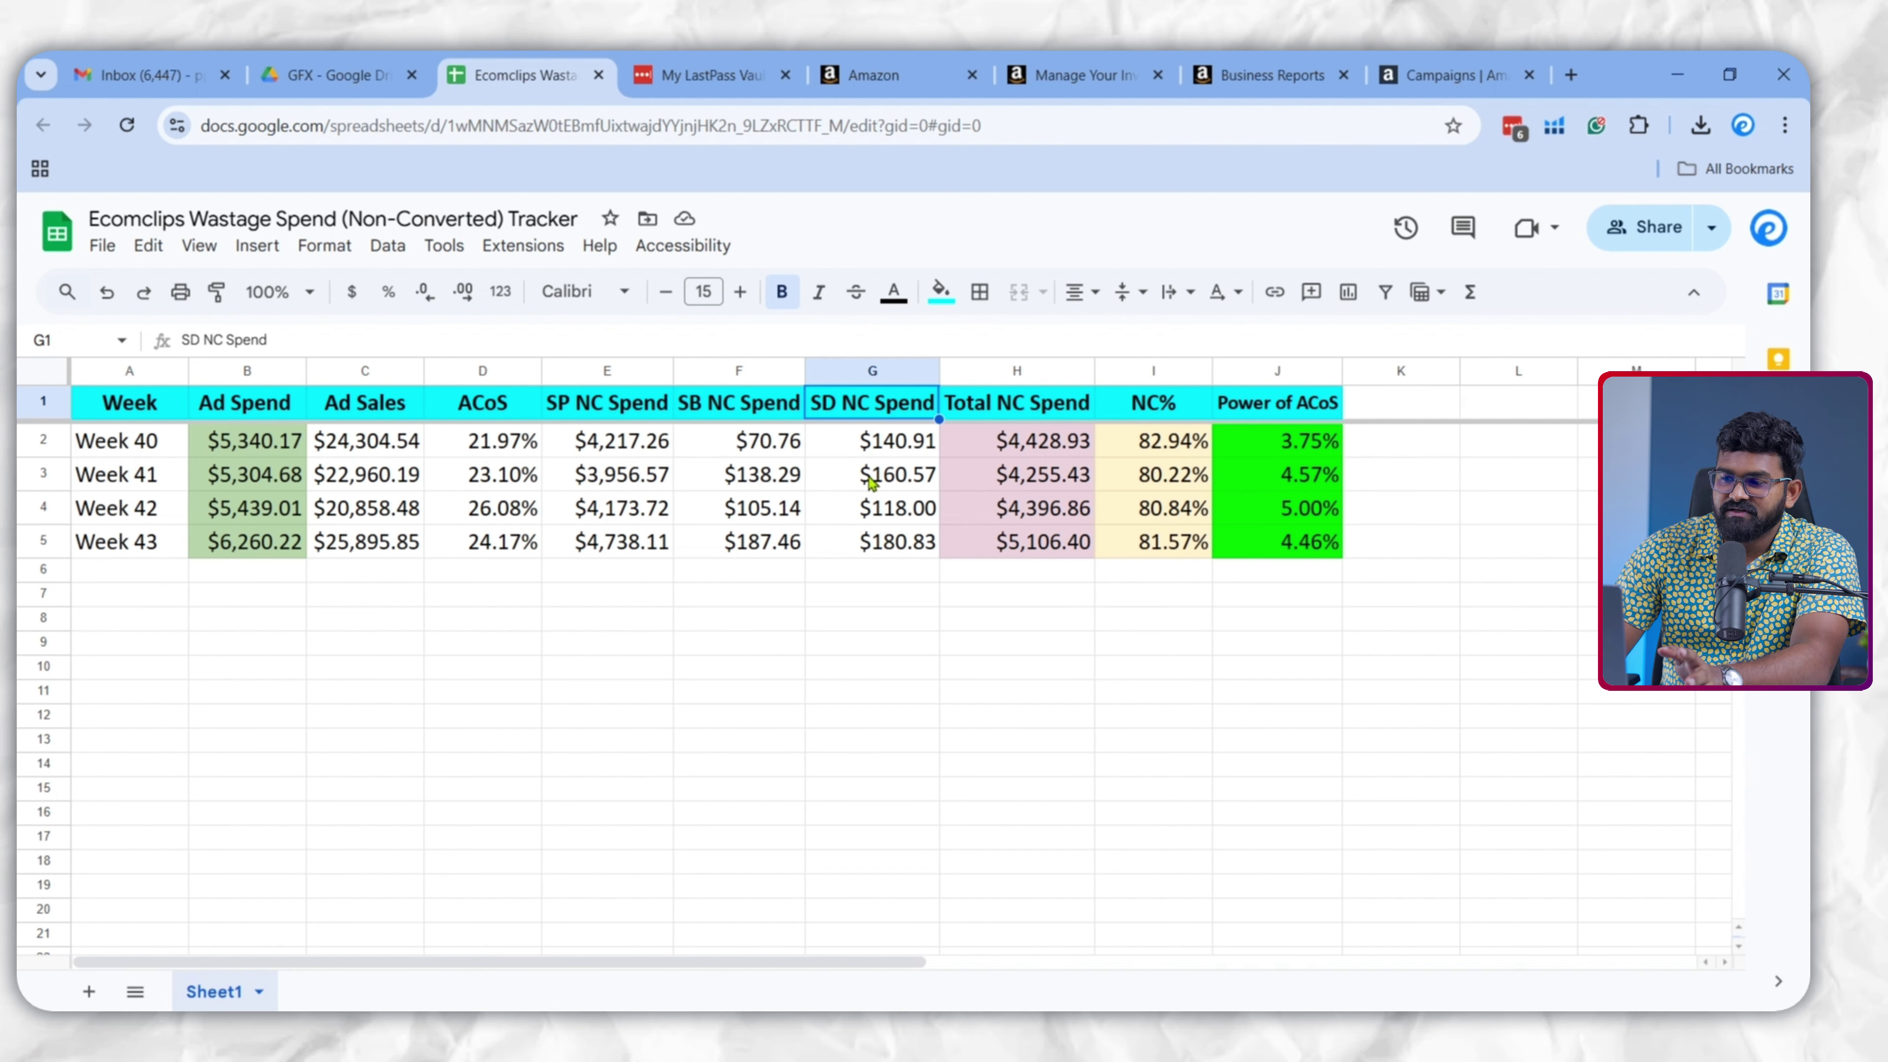
left_click_drag(608, 454, 880, 554)
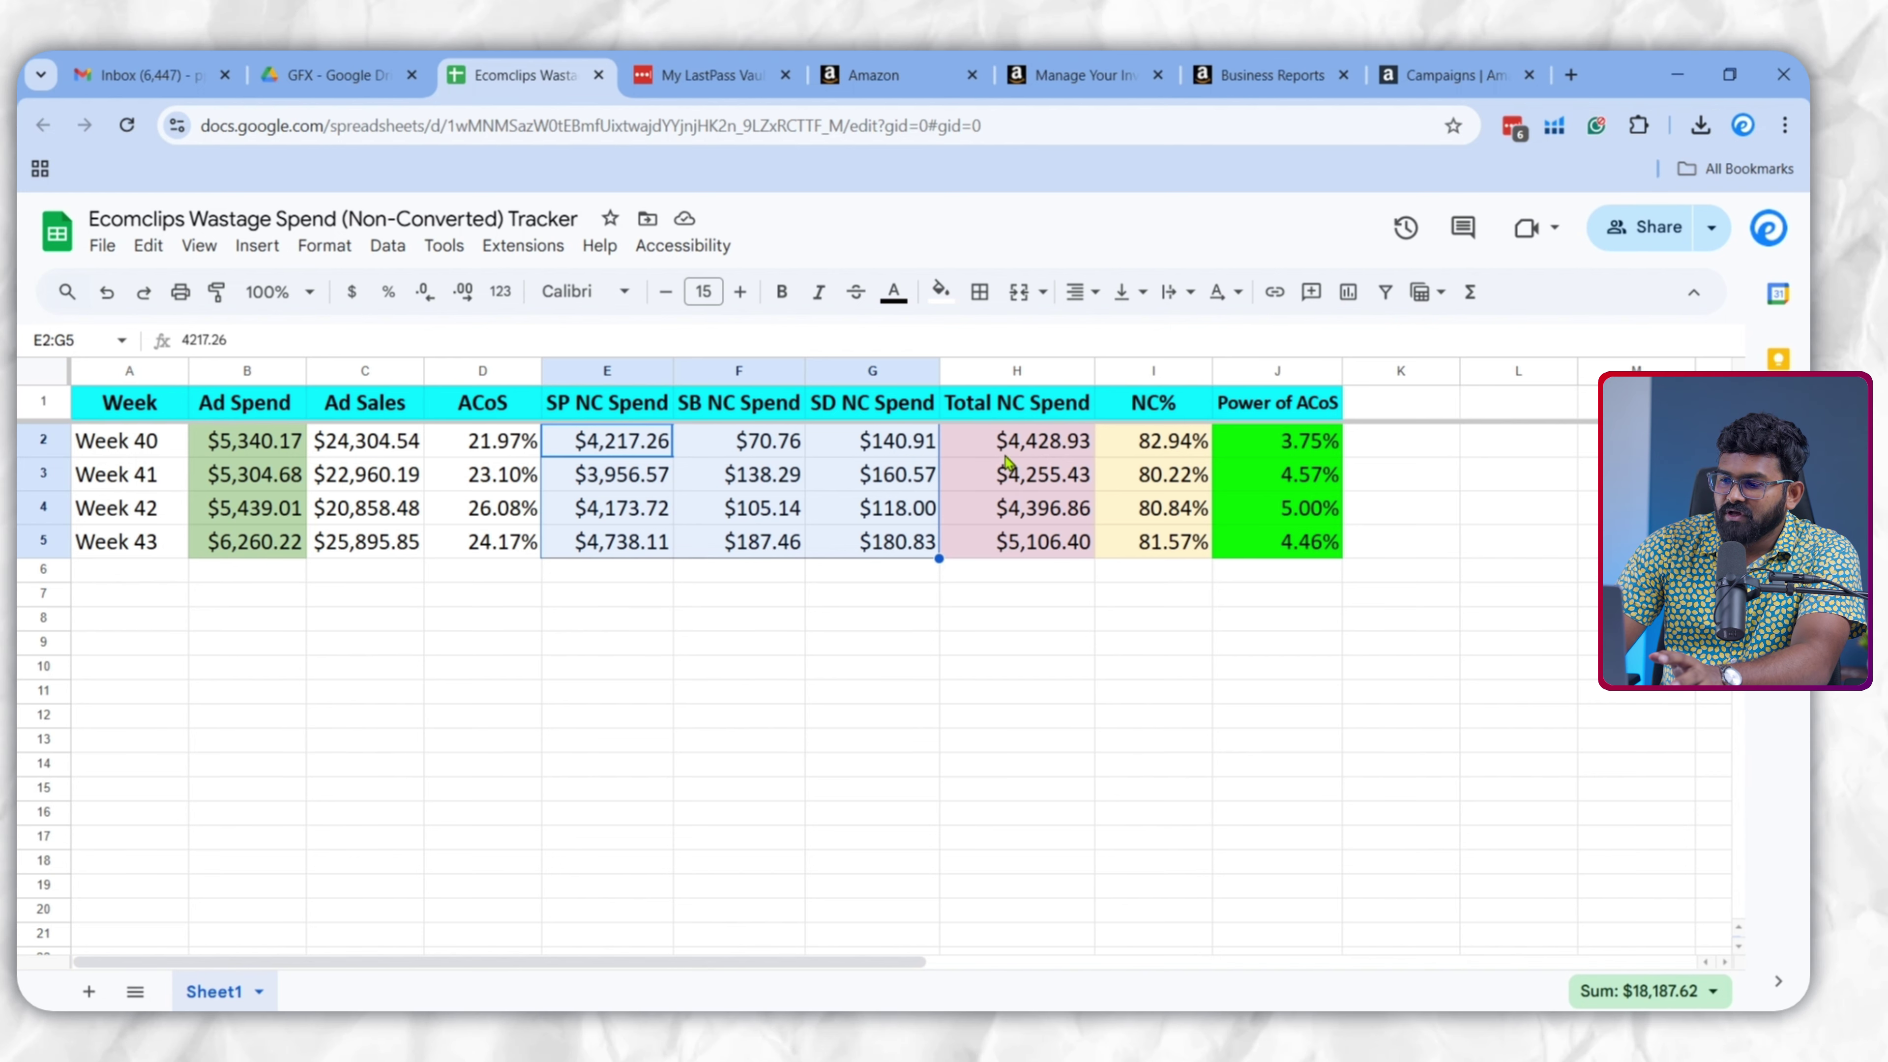
left_click(1018, 447)
left_click(1003, 545)
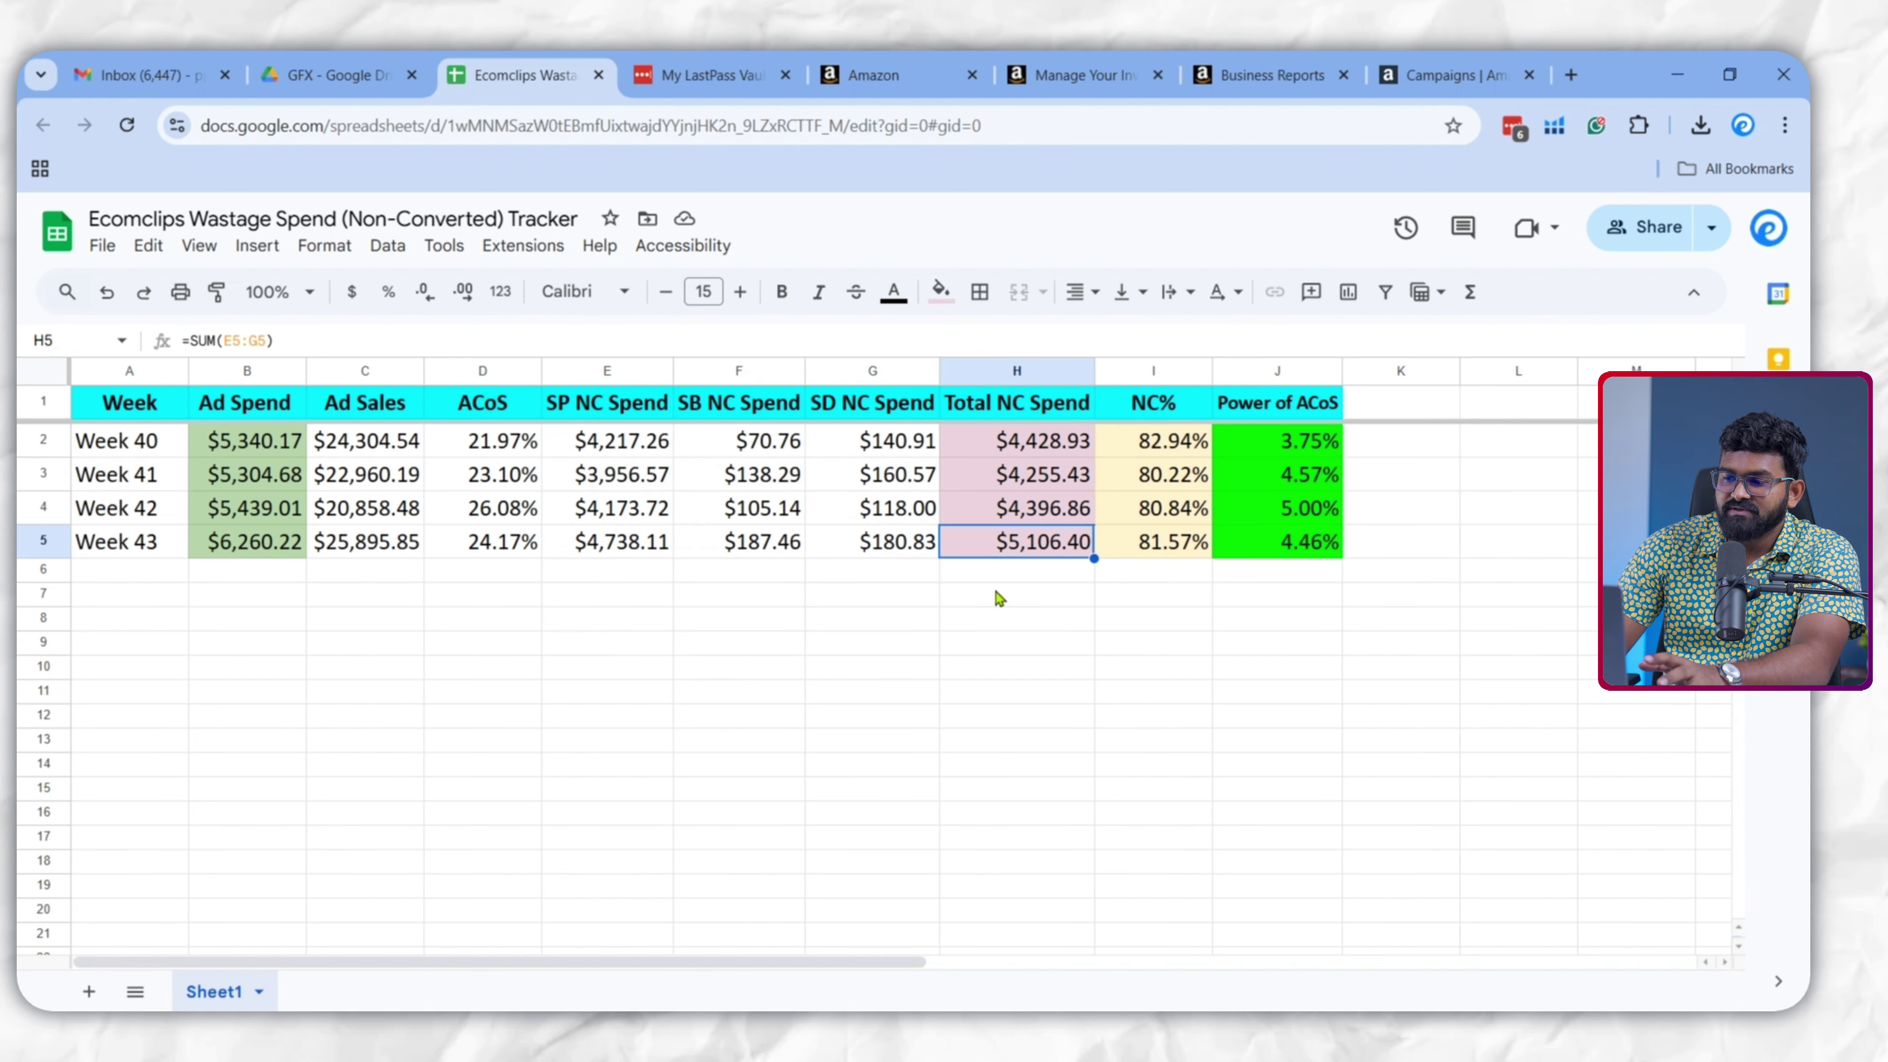
left_click(1148, 508)
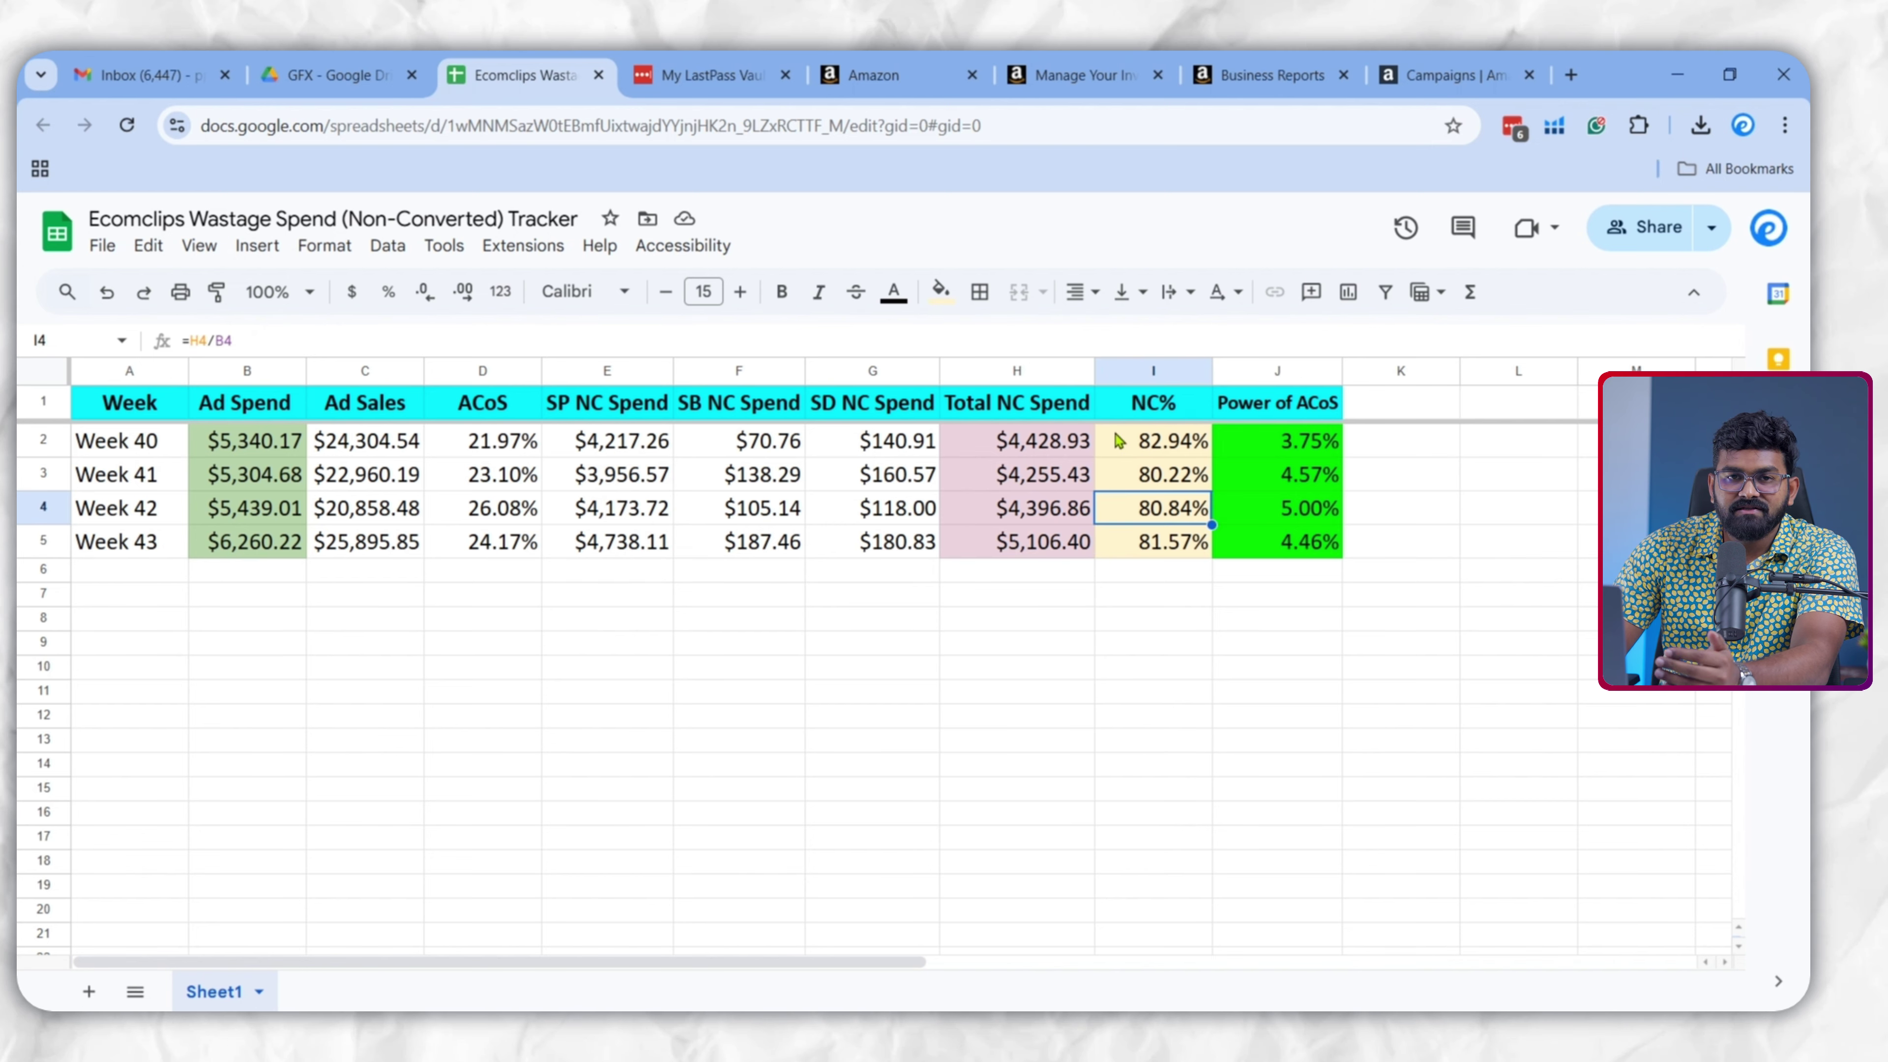
left_click(1122, 444)
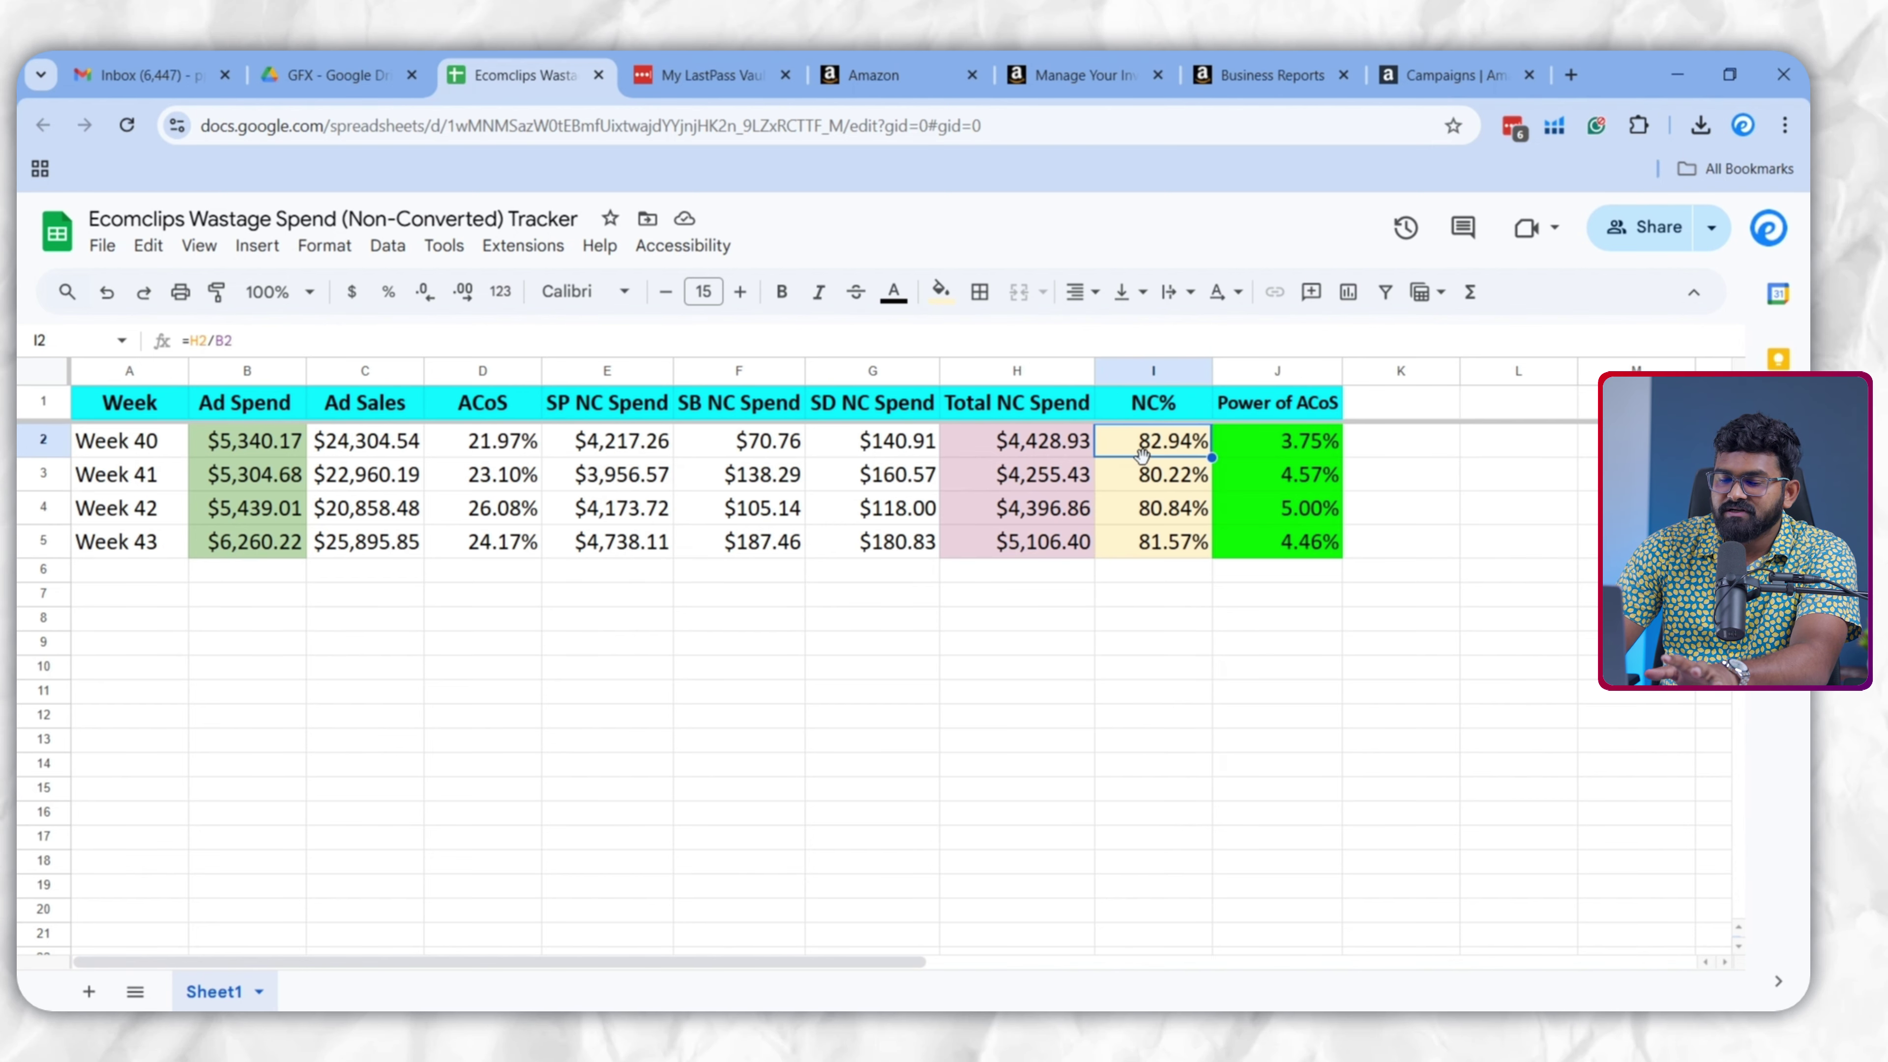
left_click(1134, 509)
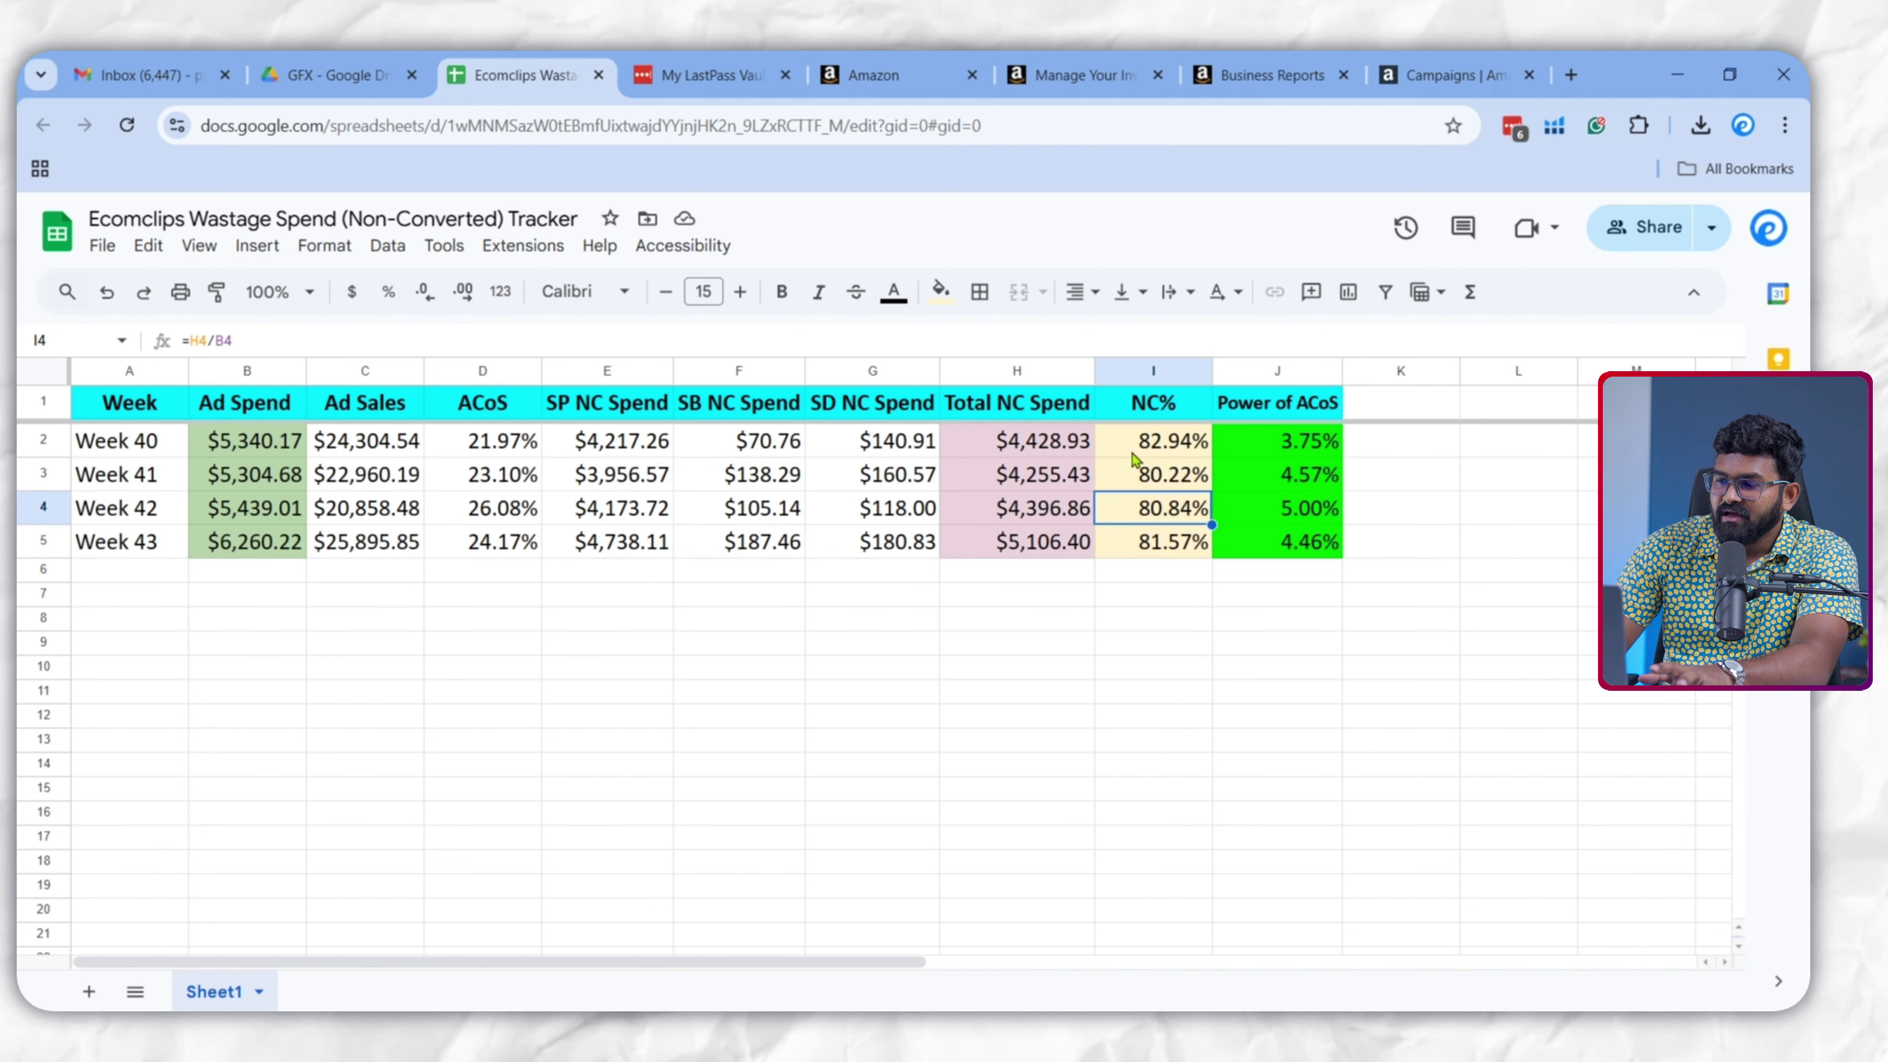
left_click(1133, 452)
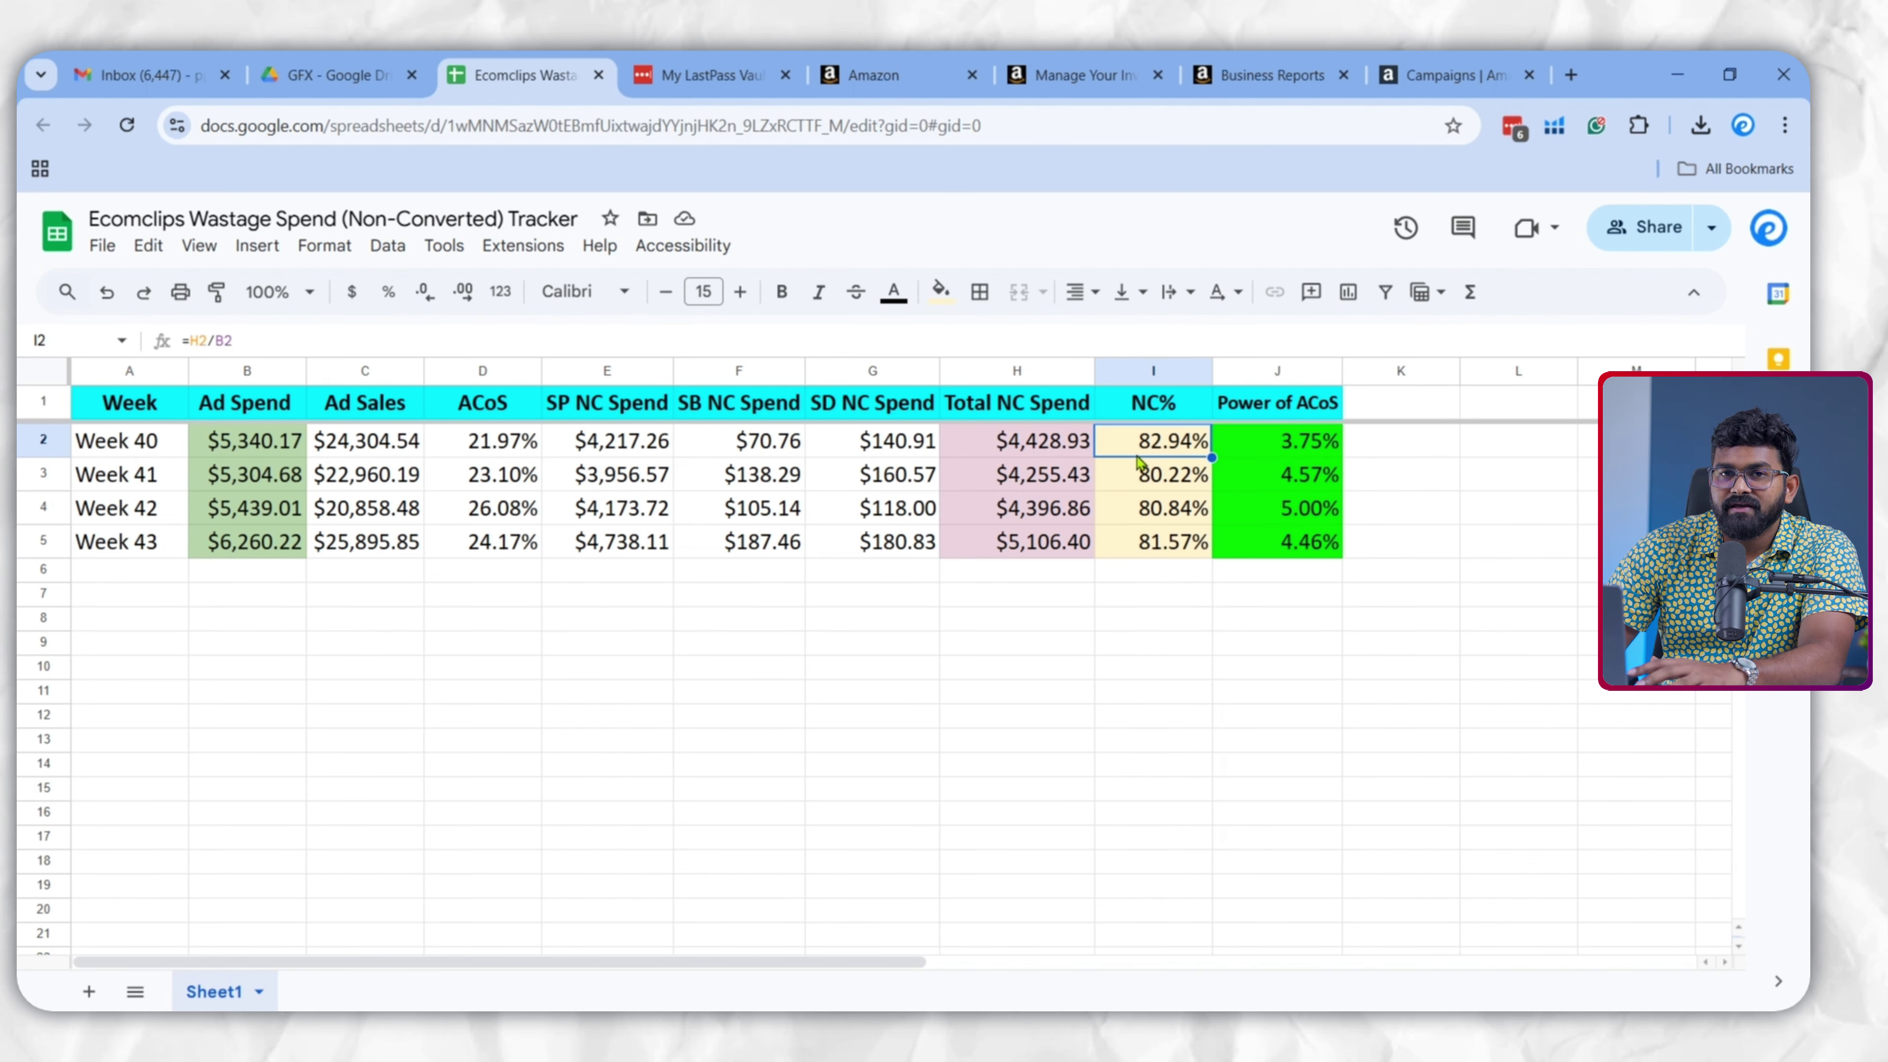
left_click(1266, 413)
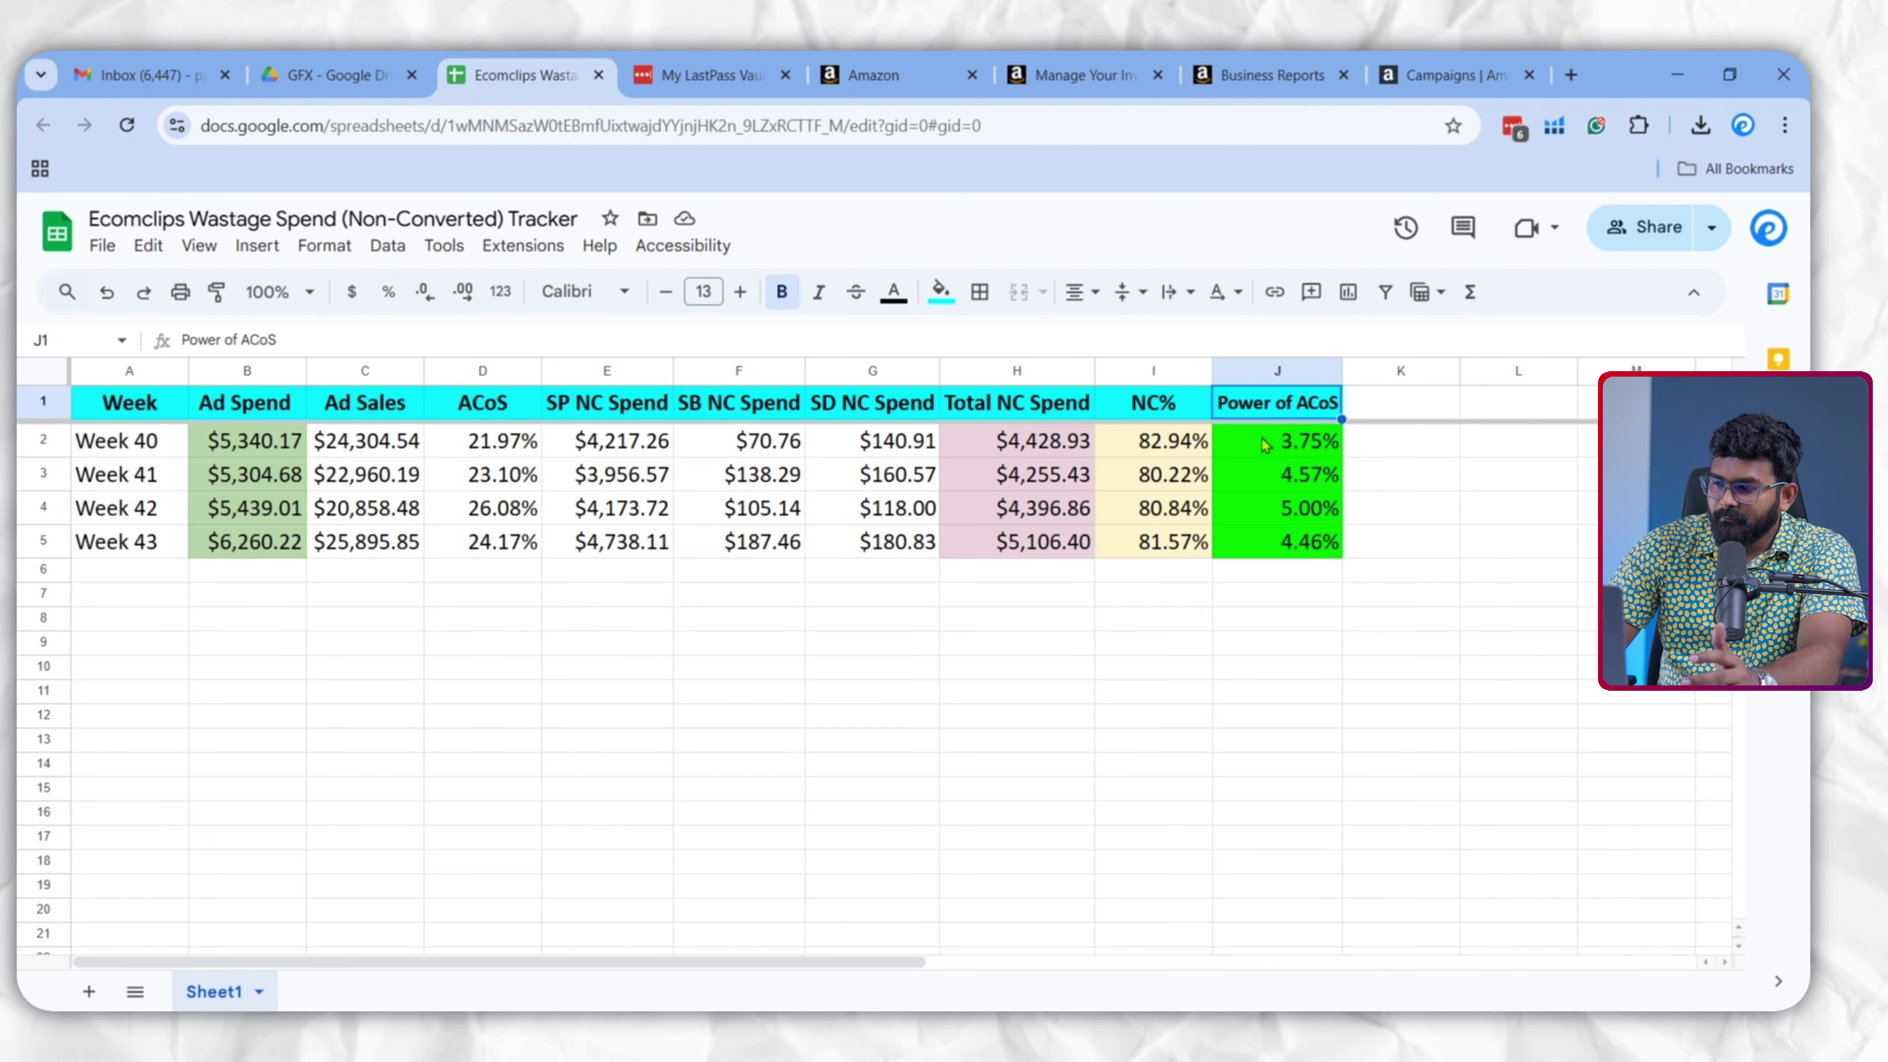
left_click_drag(1266, 444, 1267, 541)
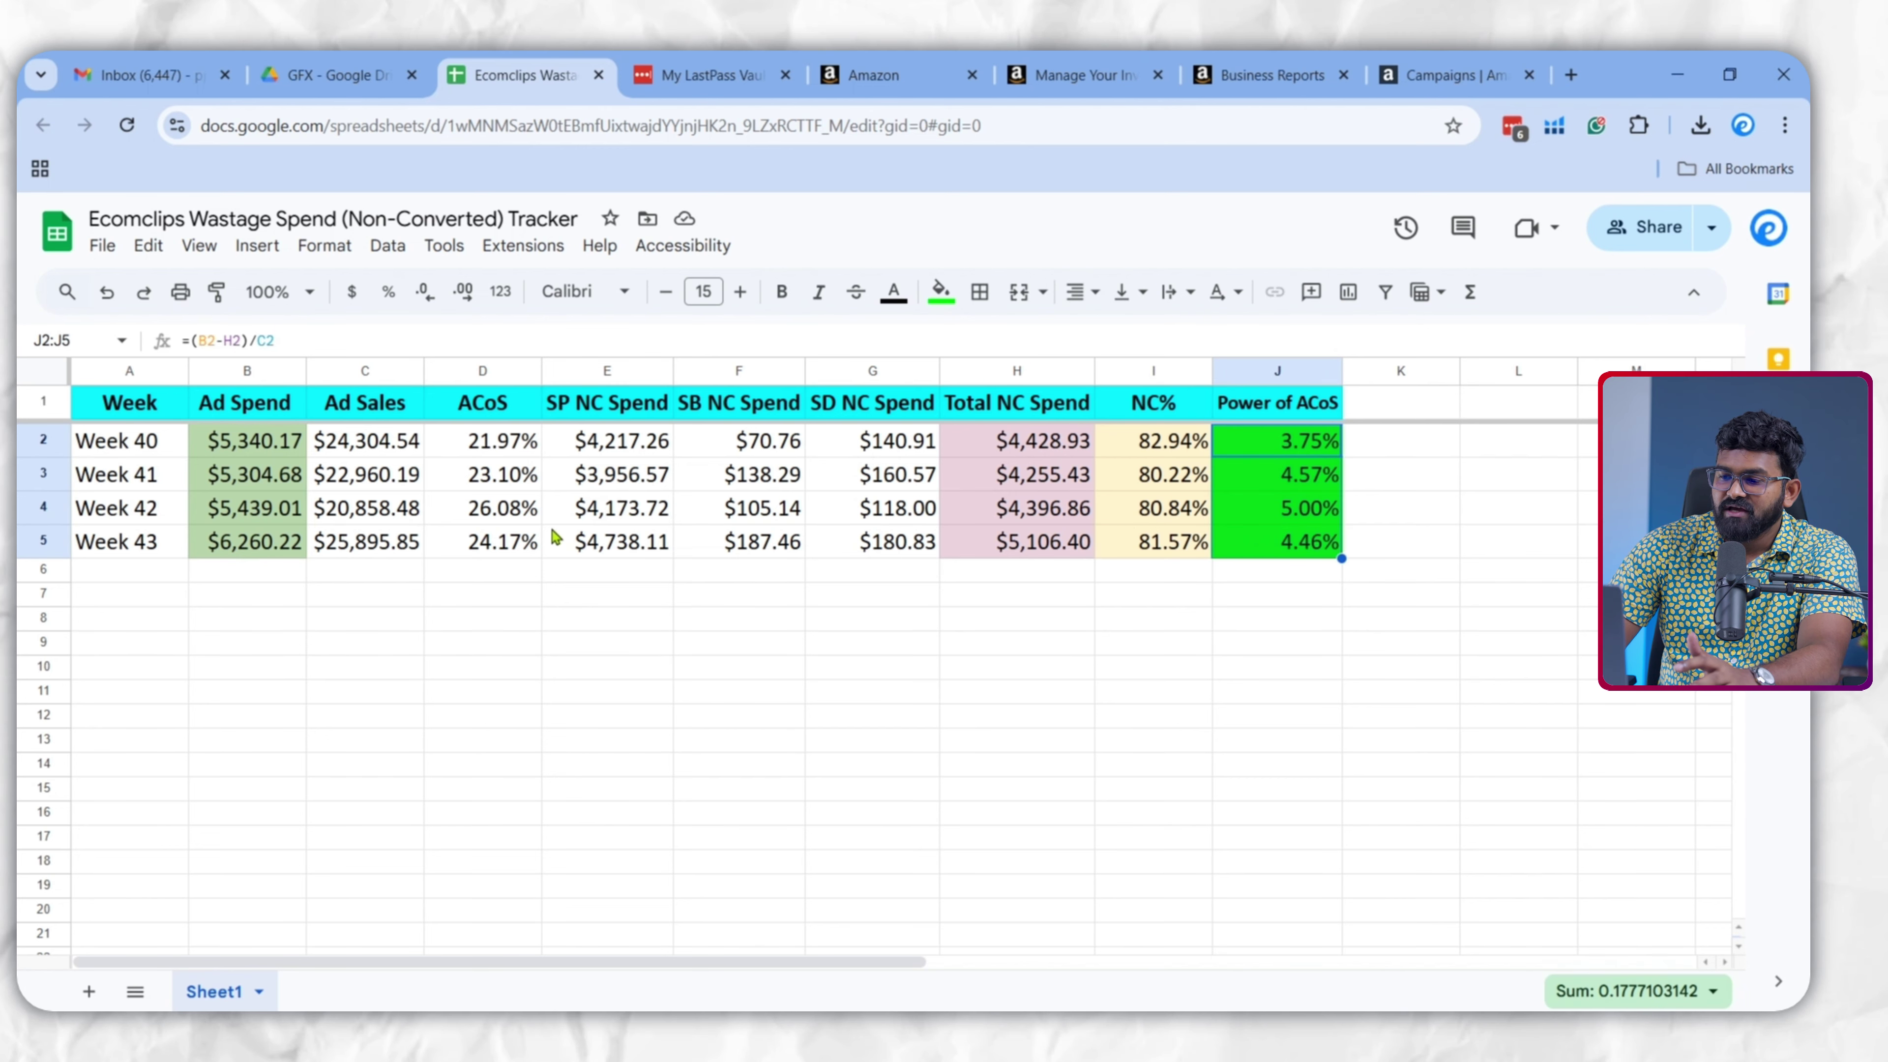
left_click_drag(1040, 444, 1053, 543)
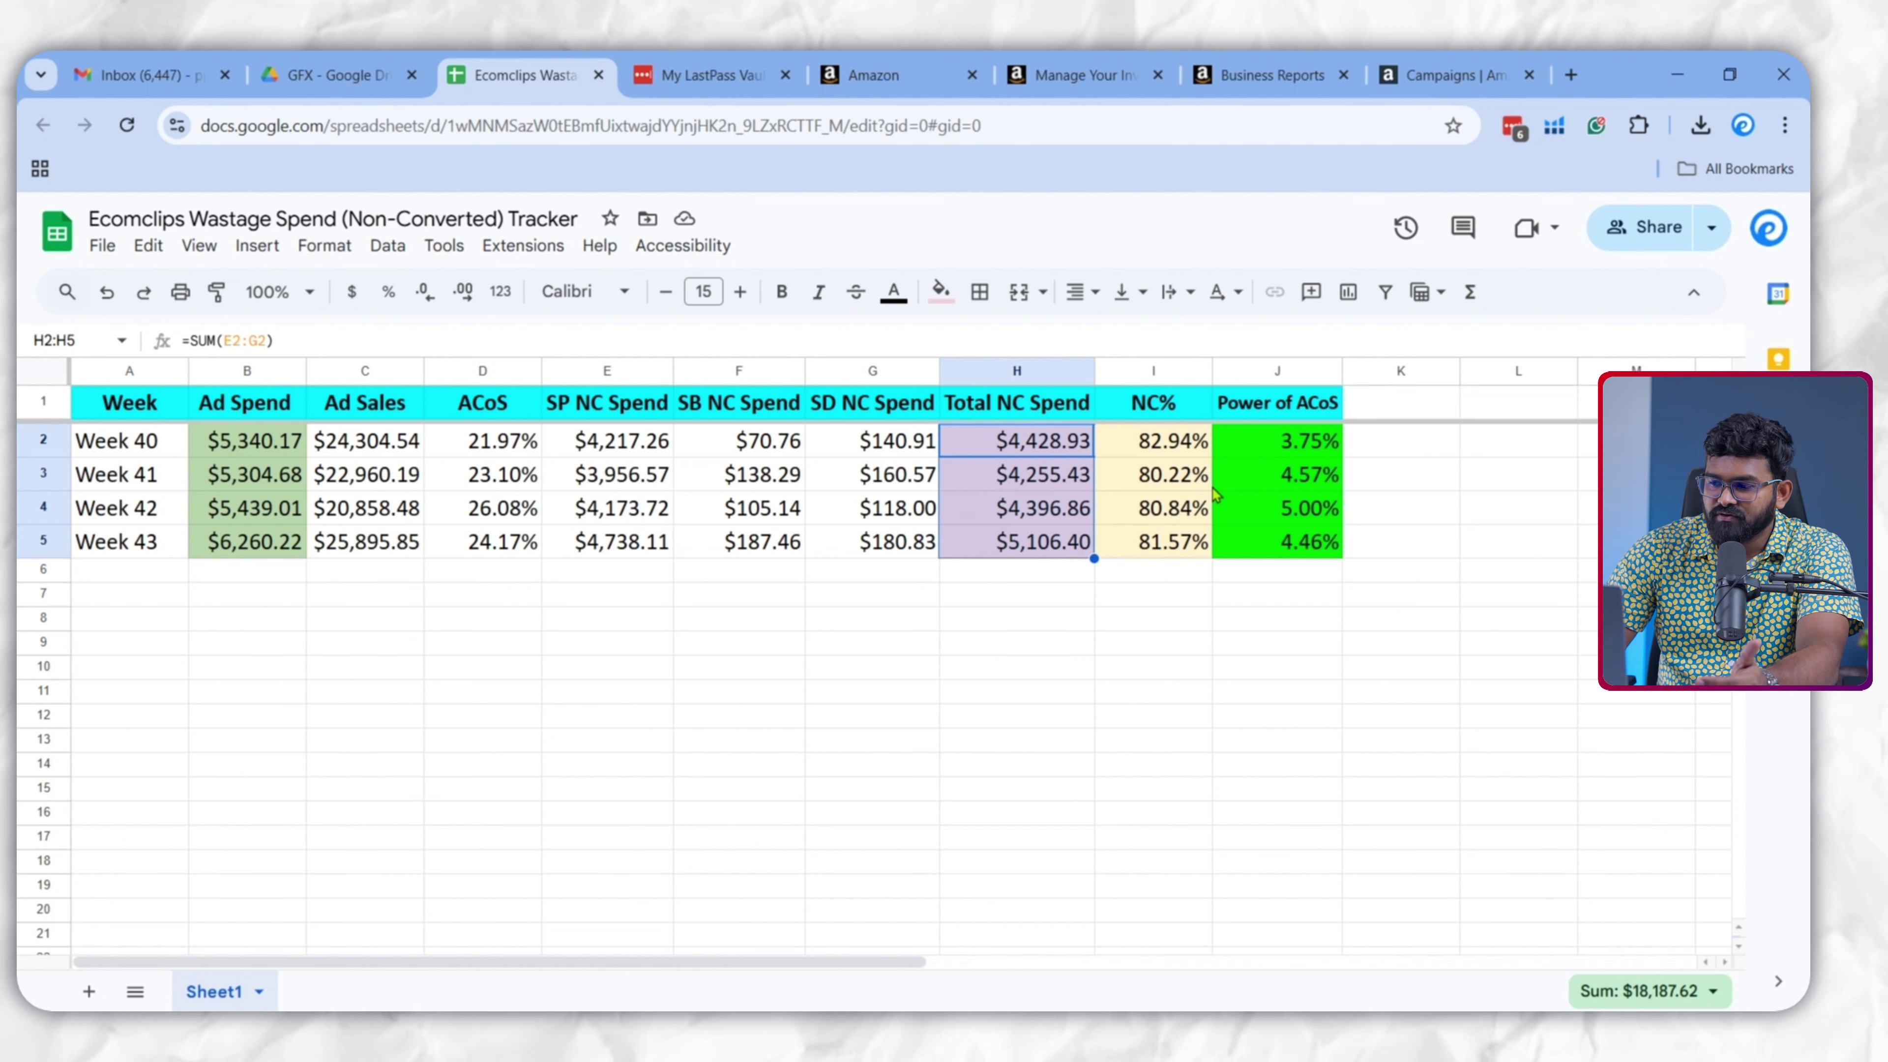
left_click(1293, 451)
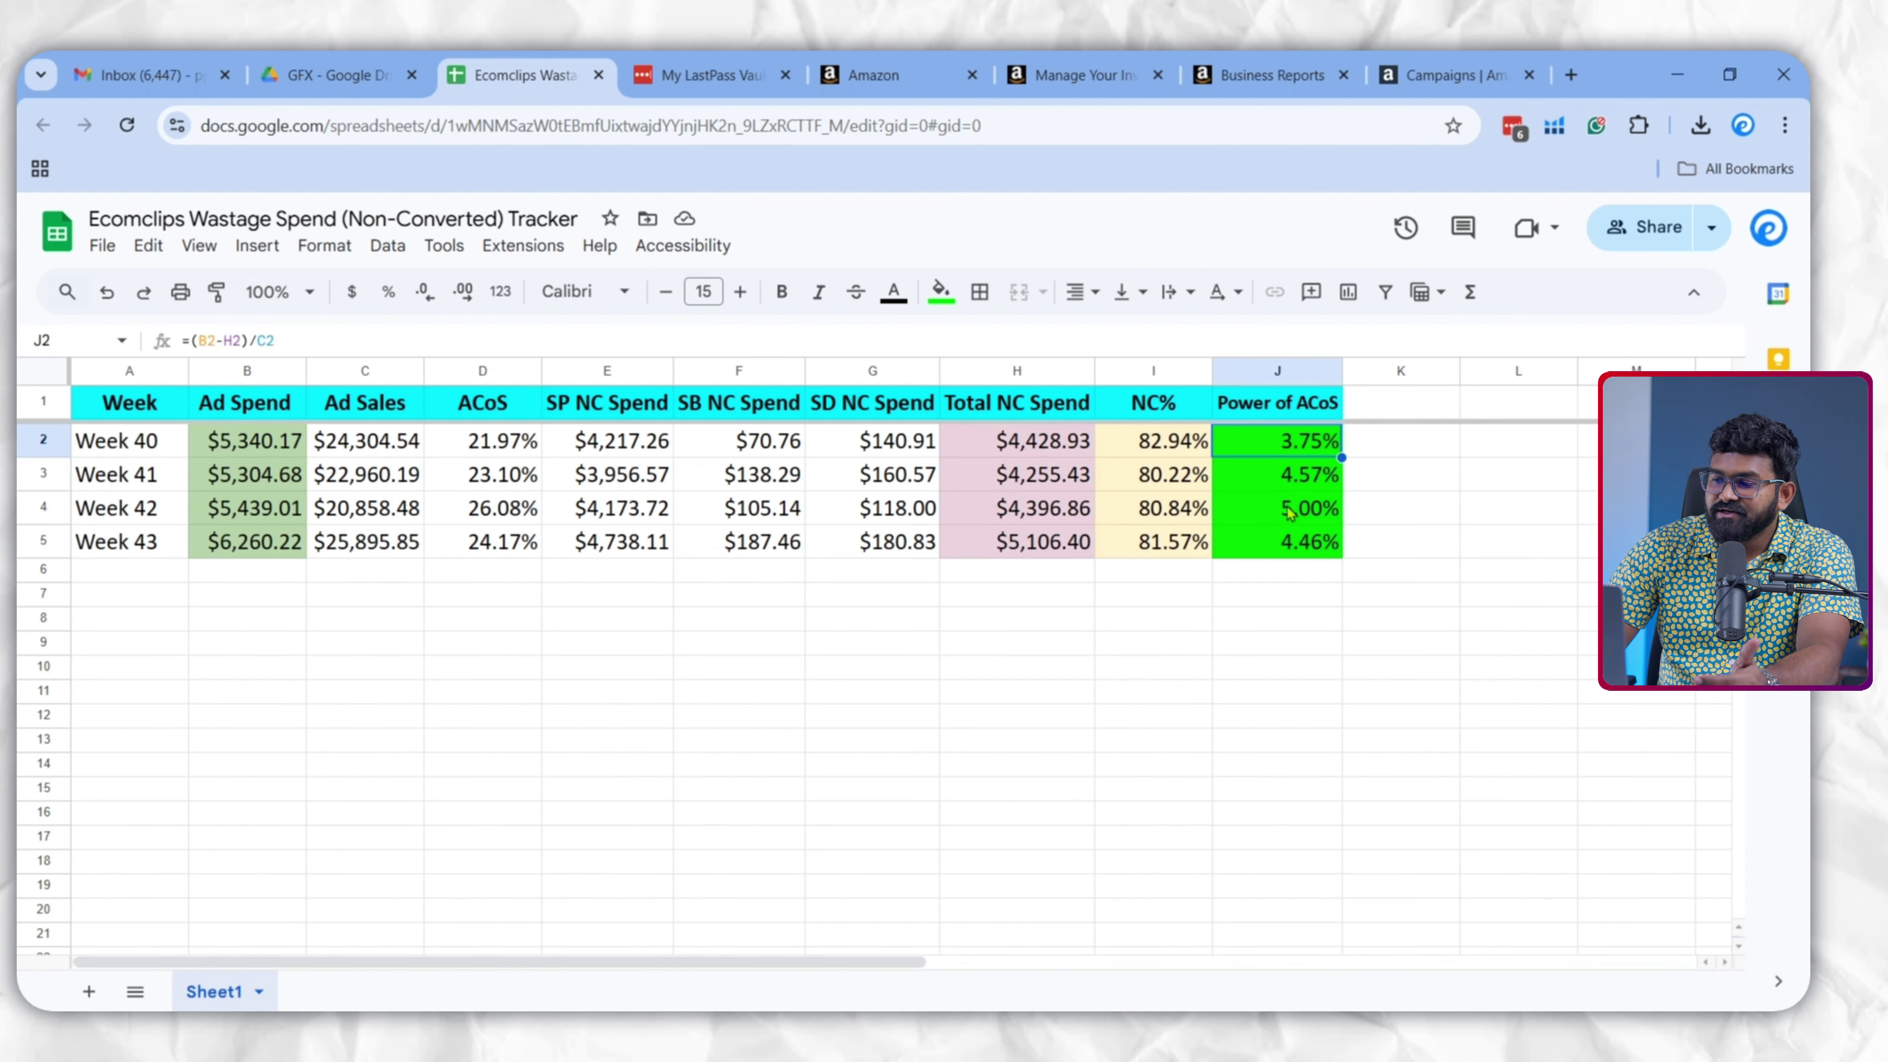
left_click(1284, 549)
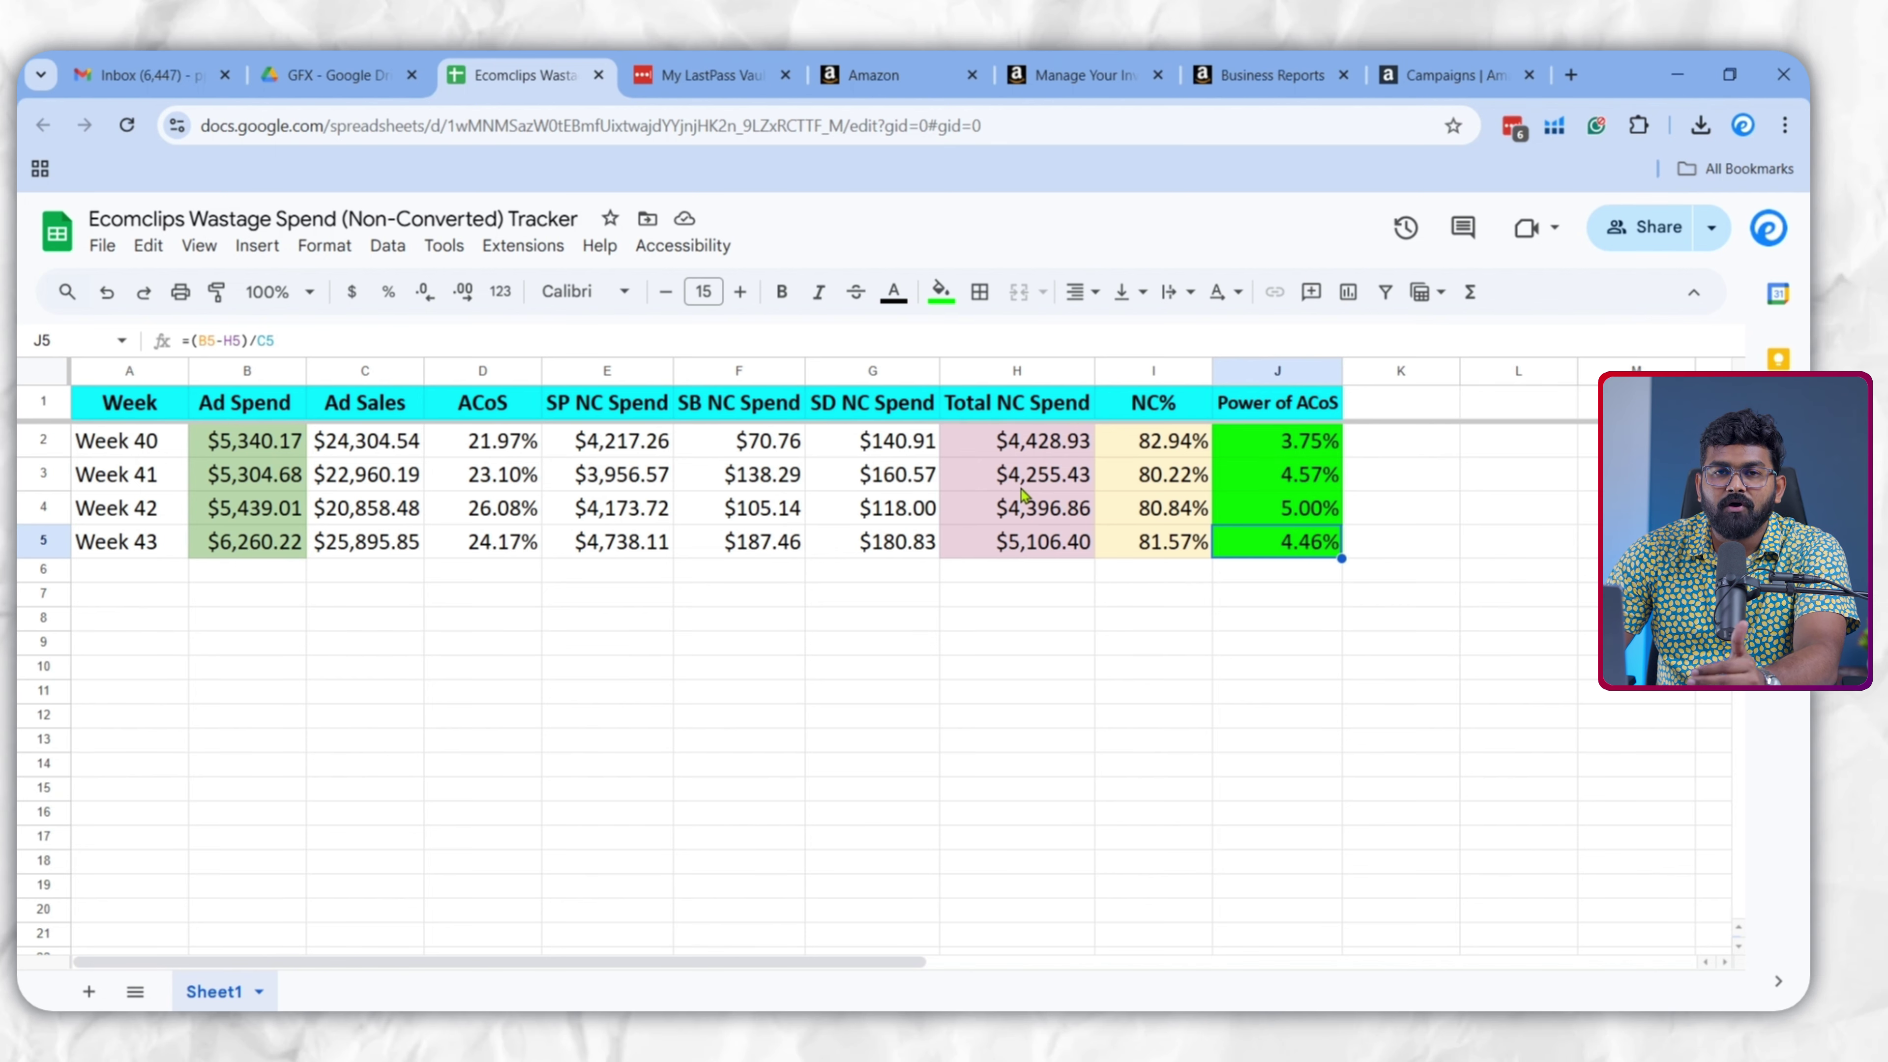
left_click(1255, 442)
left_click_drag(1266, 482, 1263, 550)
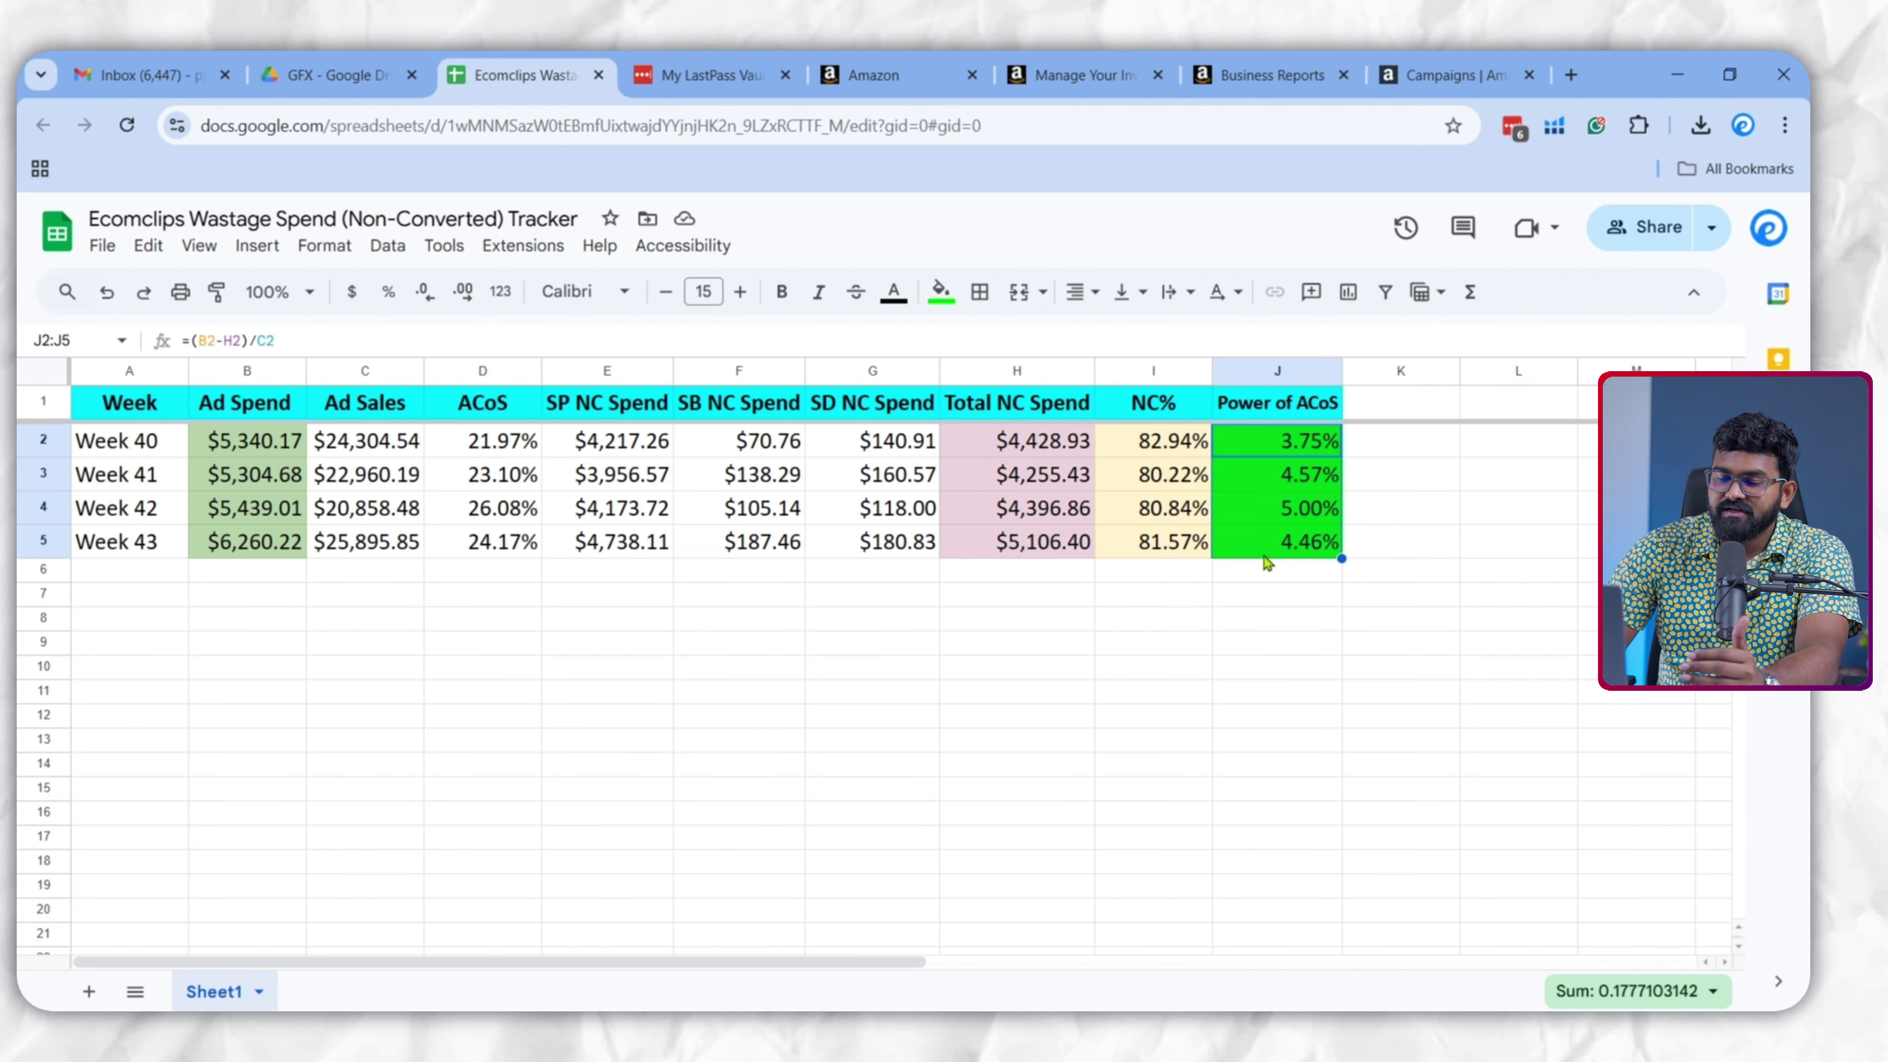
left_click_drag(1041, 442, 1046, 558)
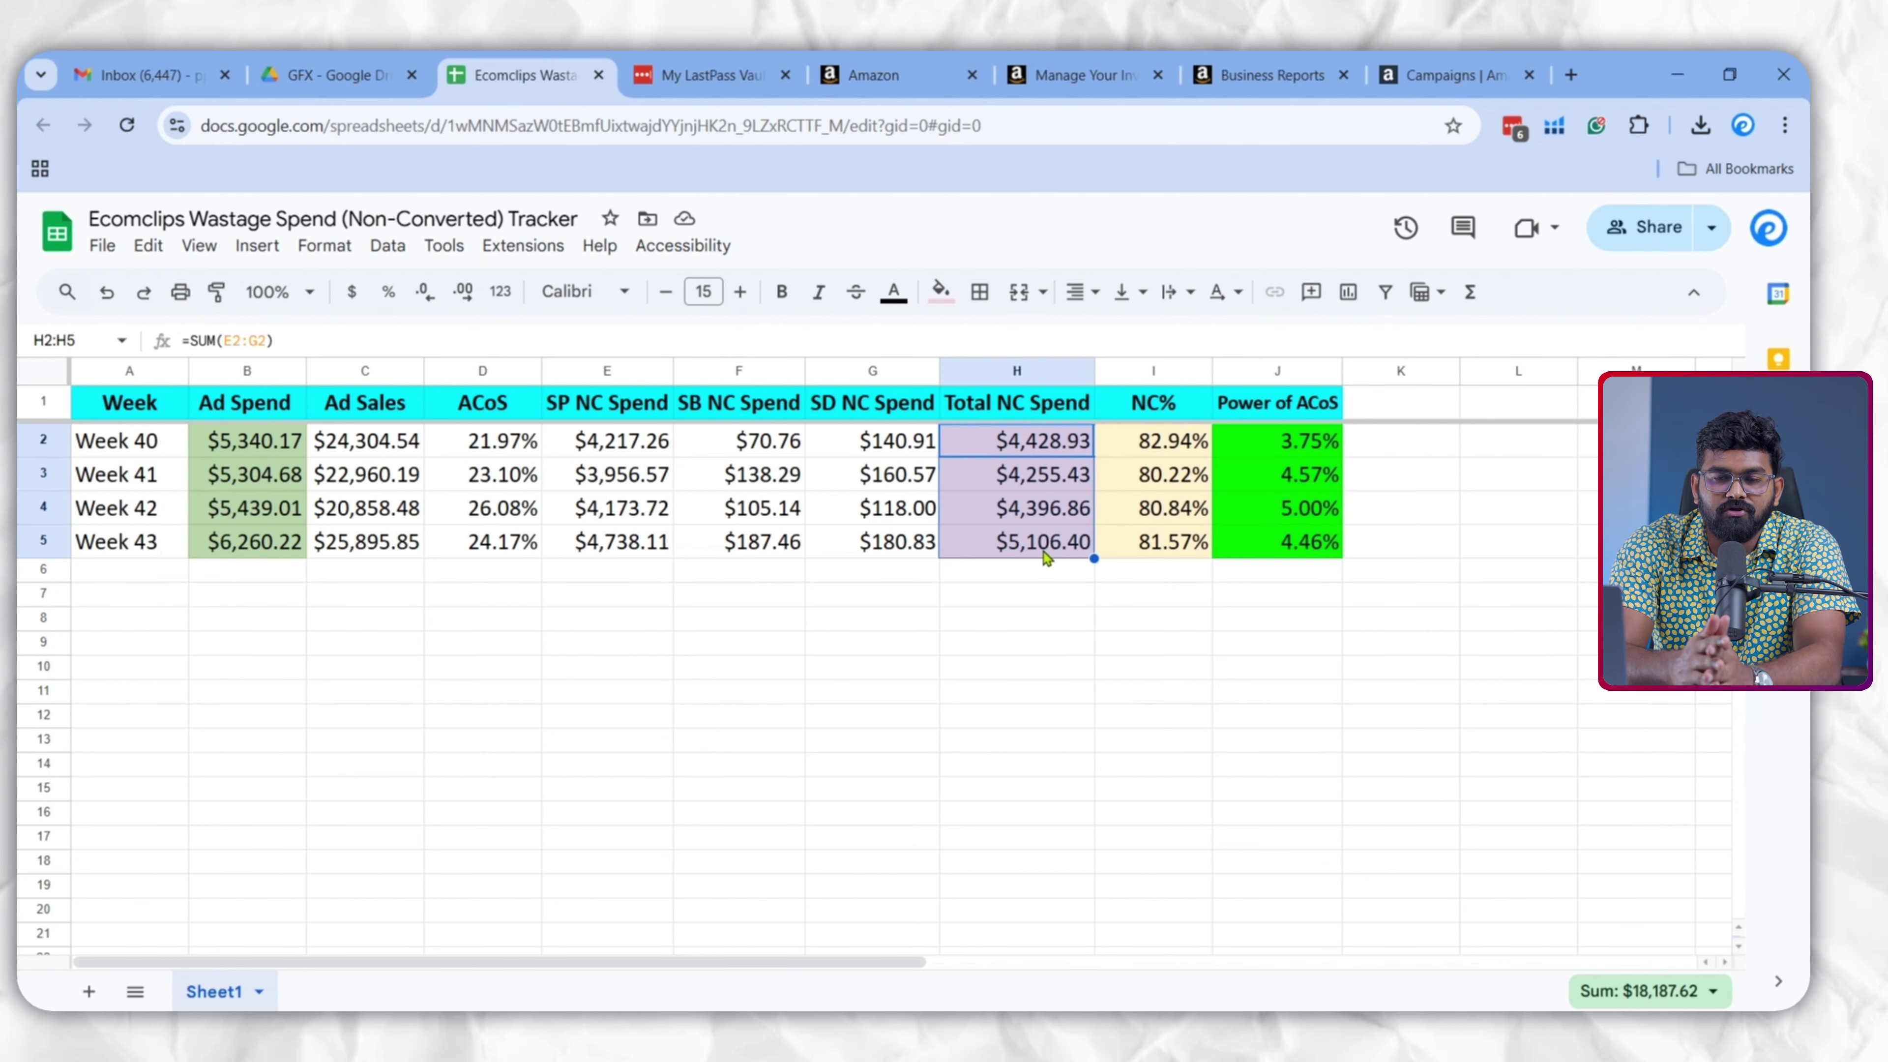
left_click(1146, 547)
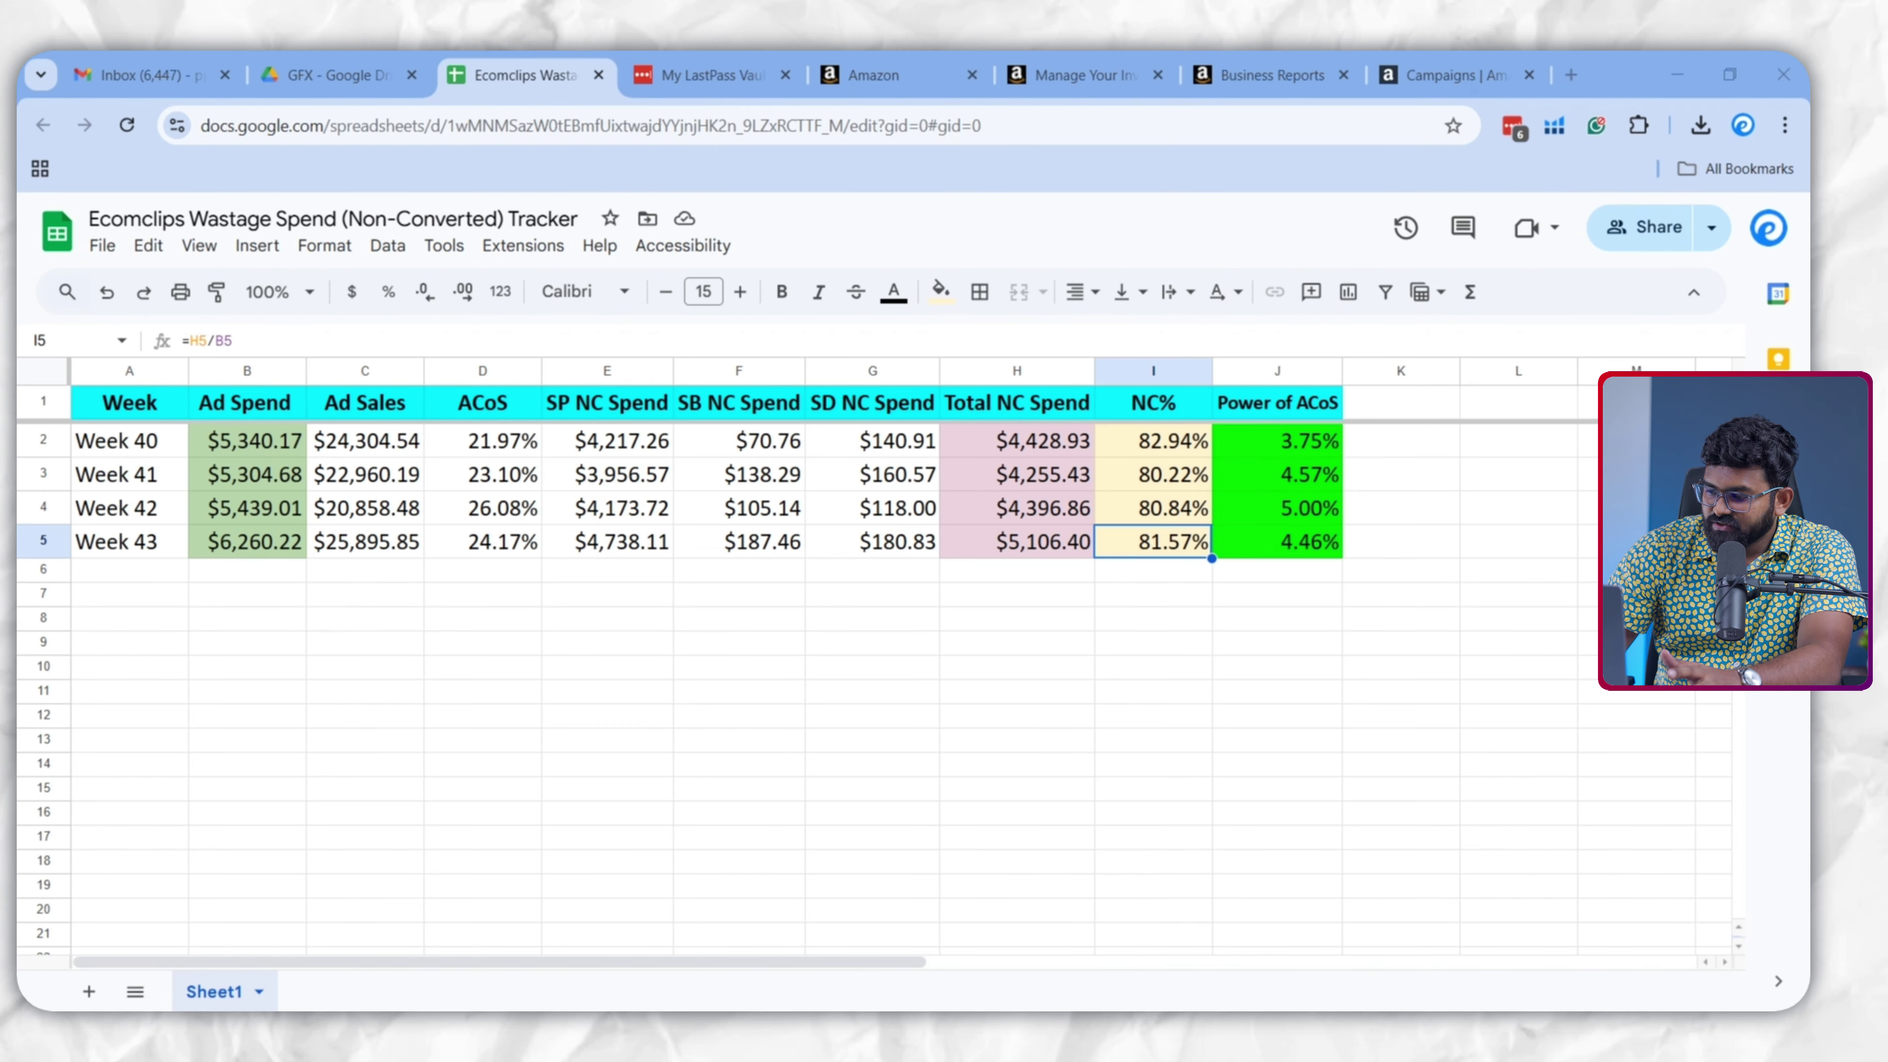
Bring the Excel search term report forward and sort Spend from largest to smallest
mouse_move(1308, 1049)
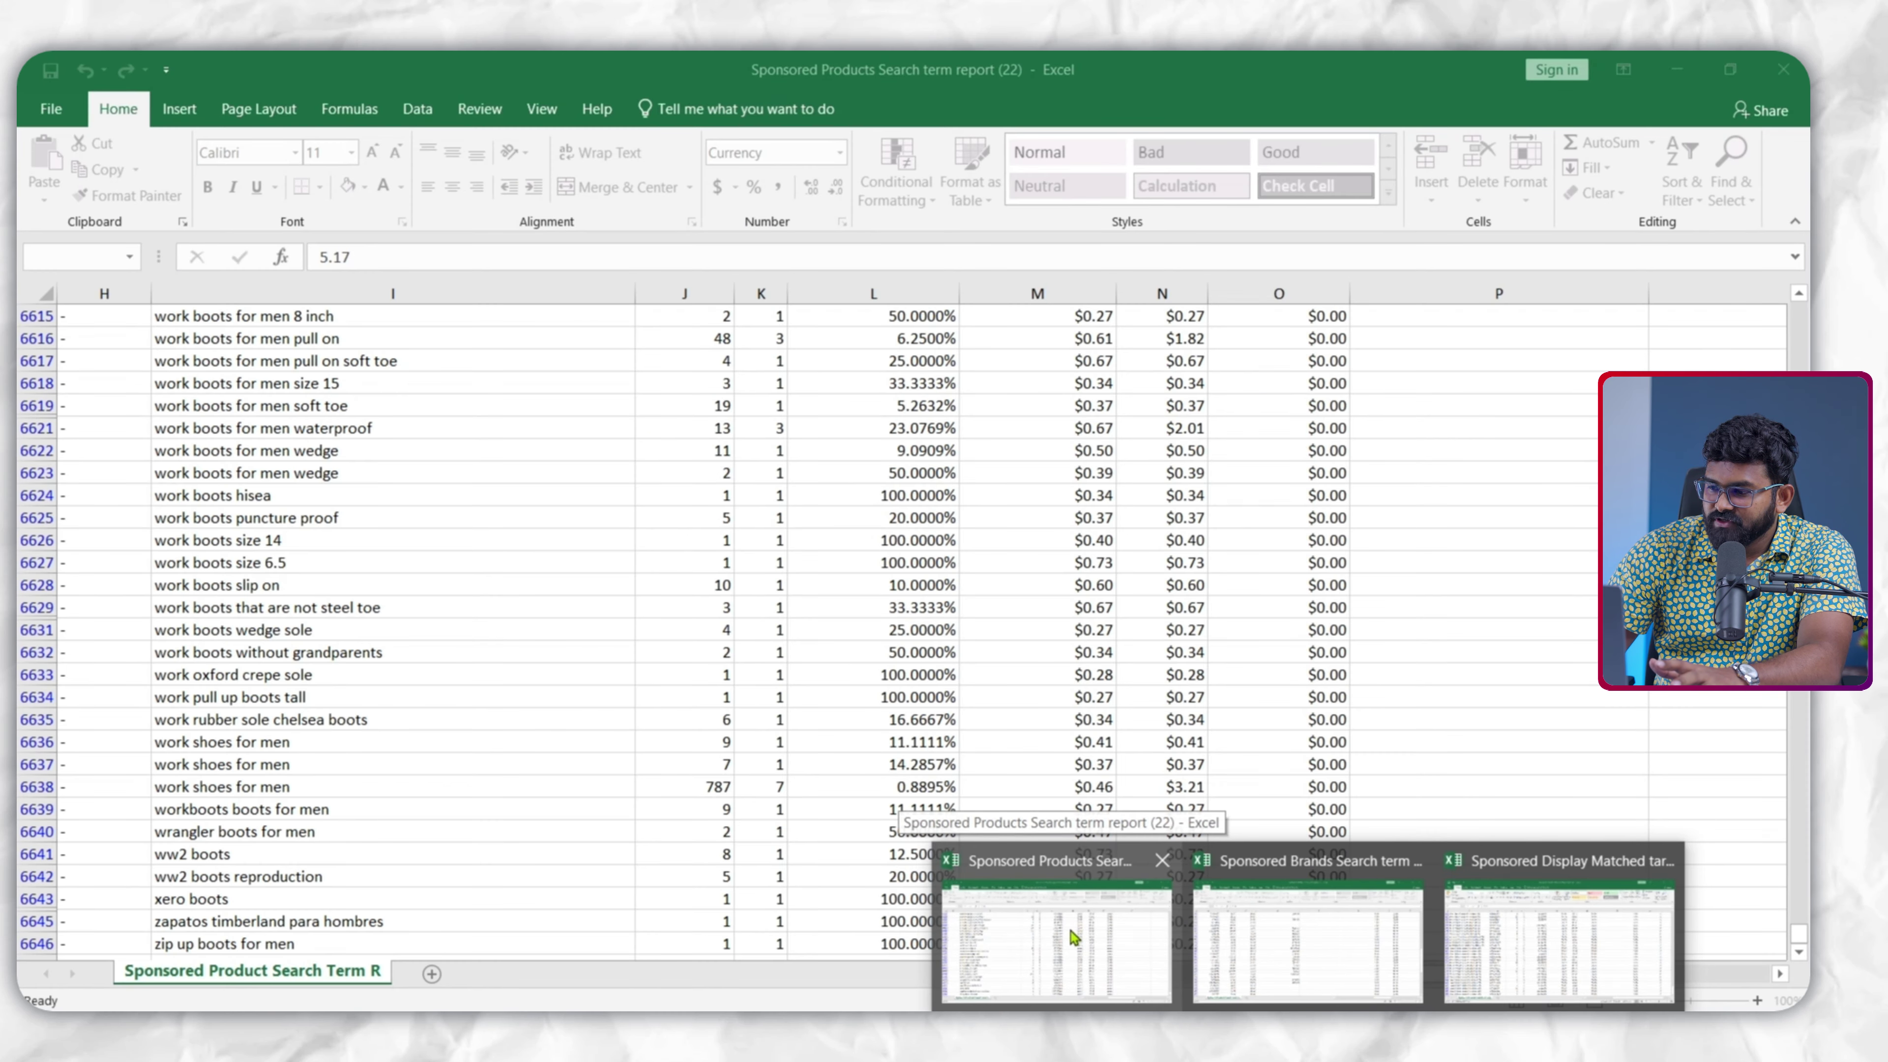
left_click(1074, 938)
left_click(1152, 405)
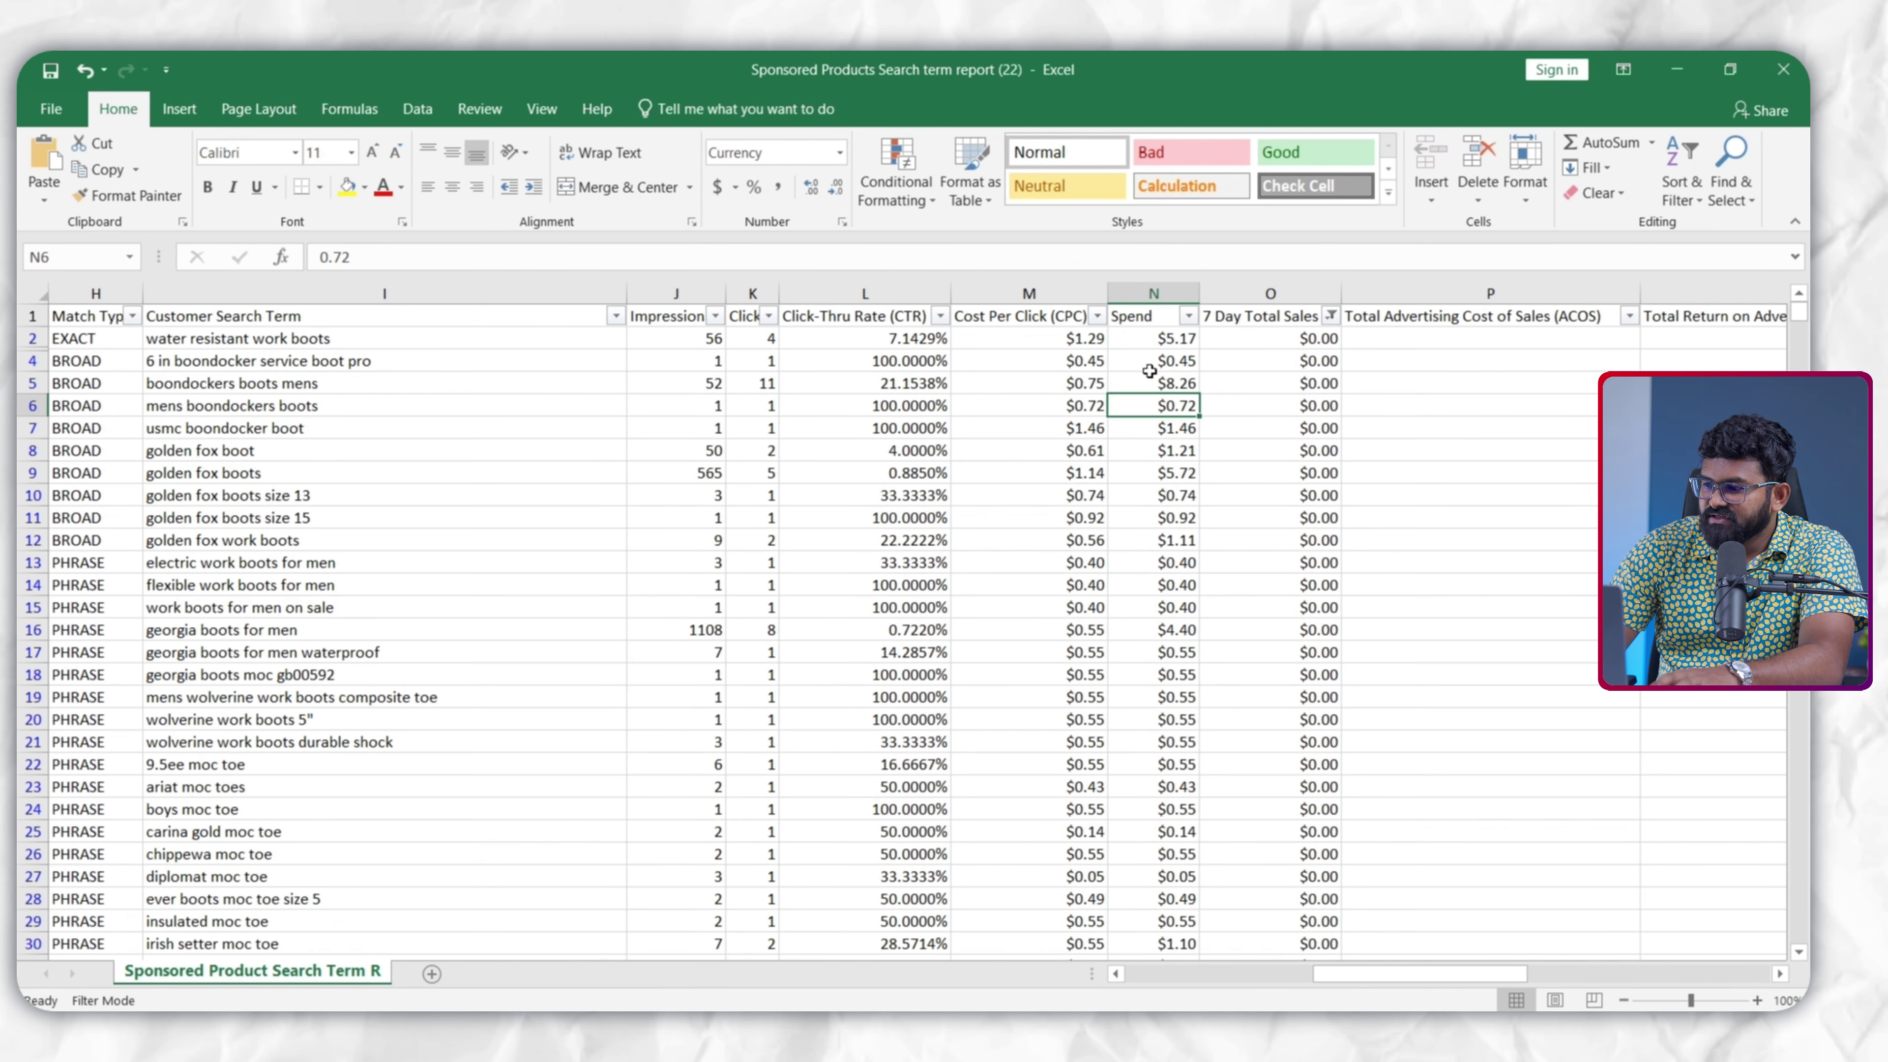
left_click(1189, 319)
left_click(1137, 359)
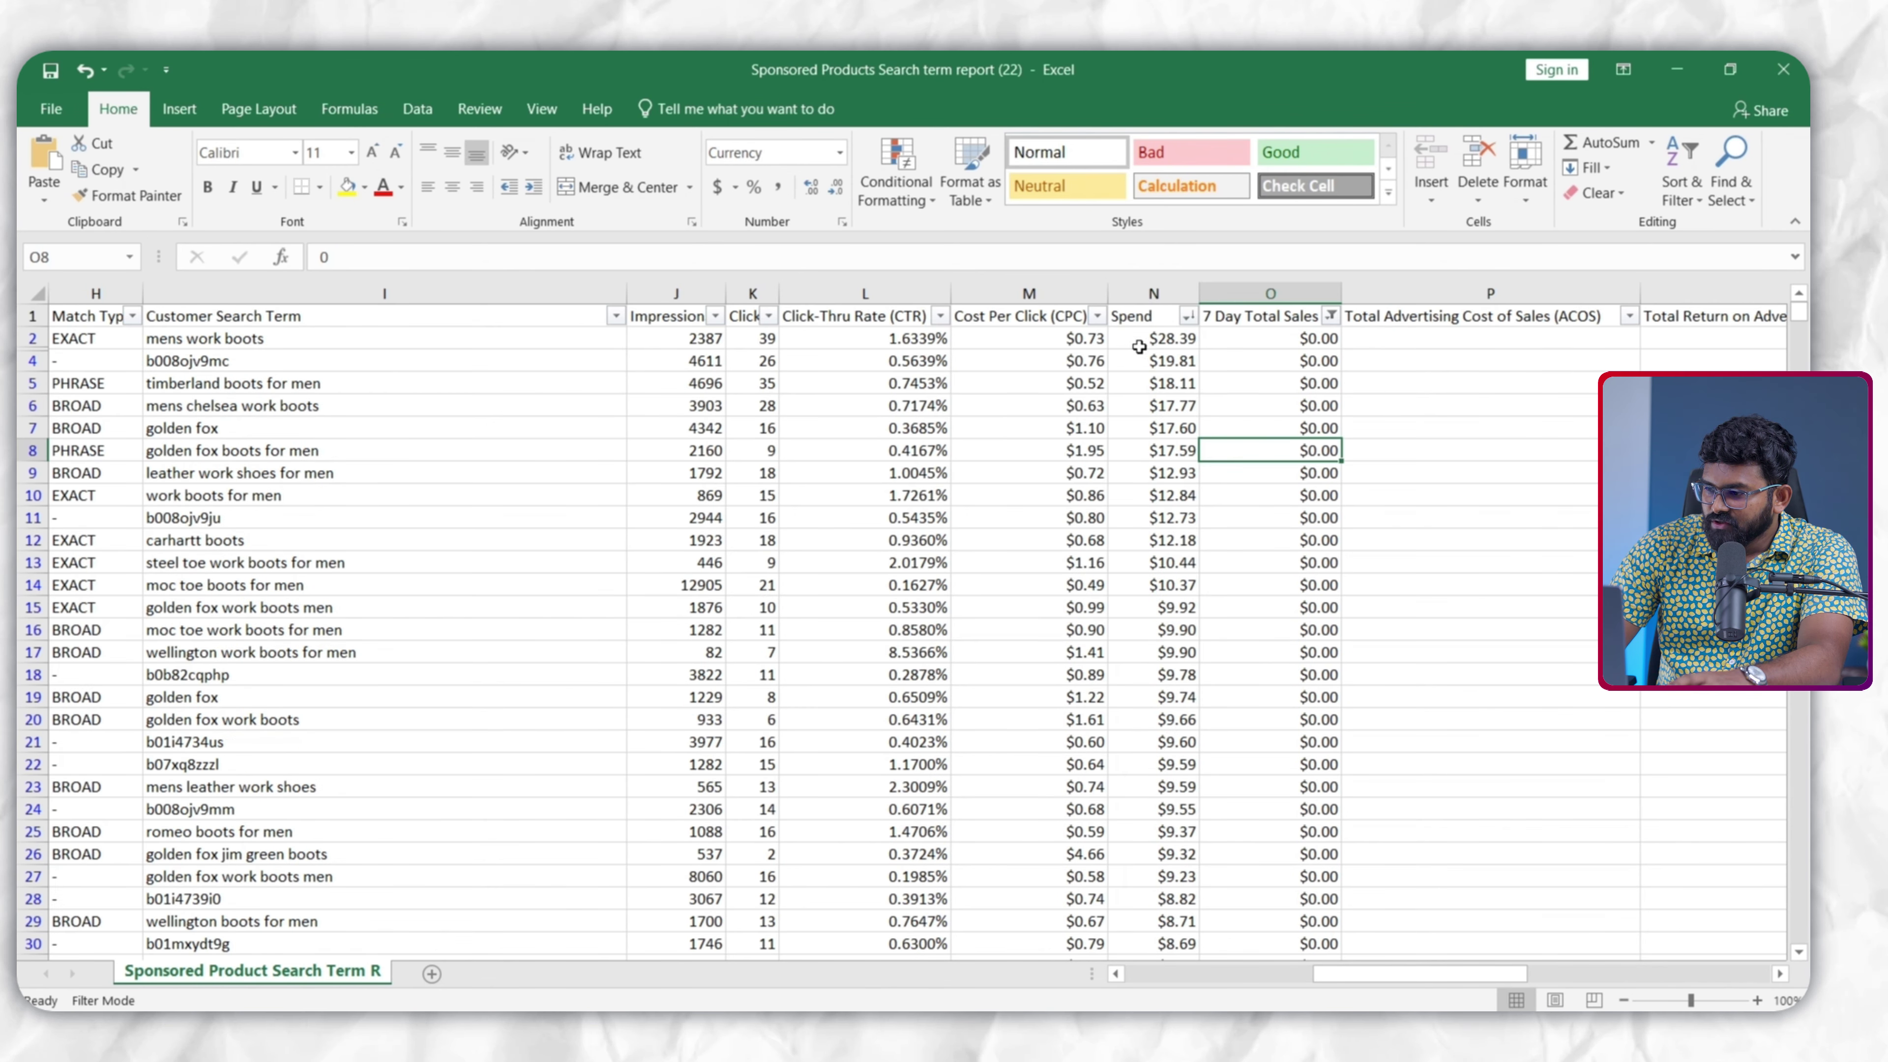
Select blocks of the top Spend values down the list, then clear and return to the top
left_click_drag(1159, 341, 1171, 592)
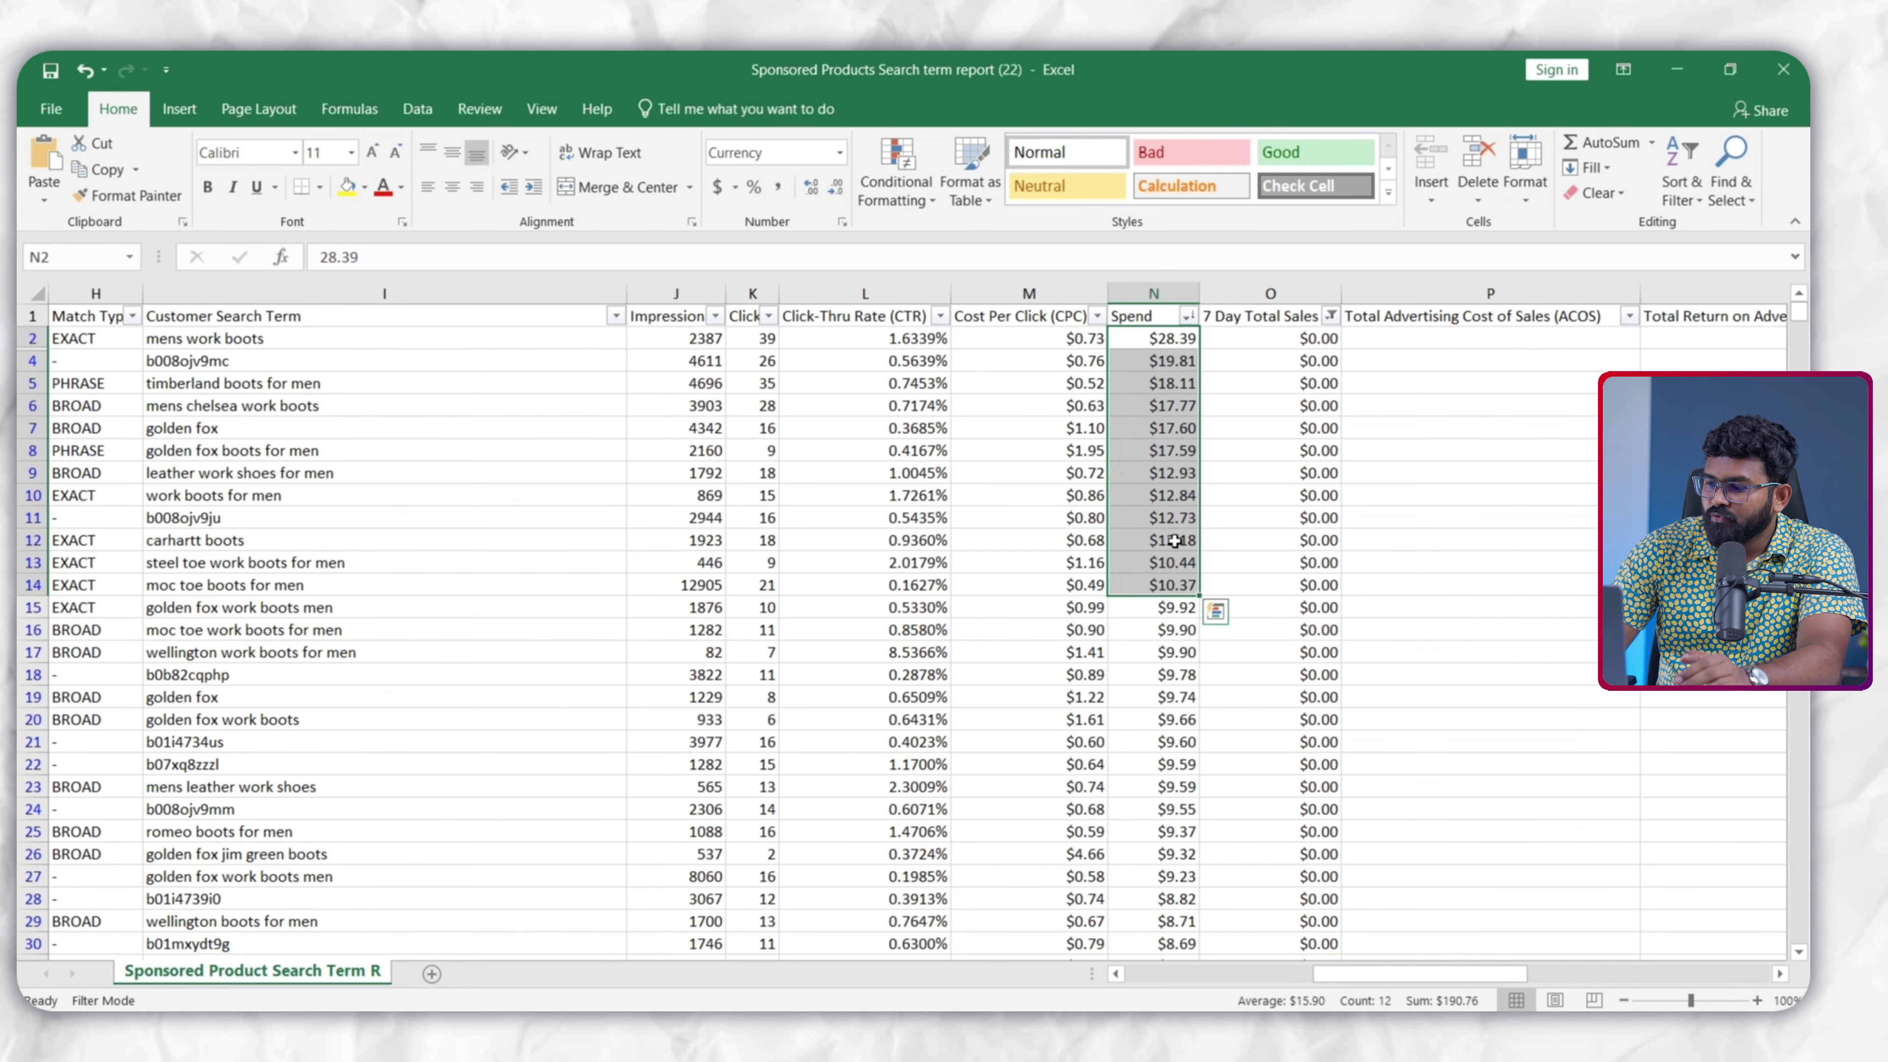
scroll(1172, 613, "down", 2)
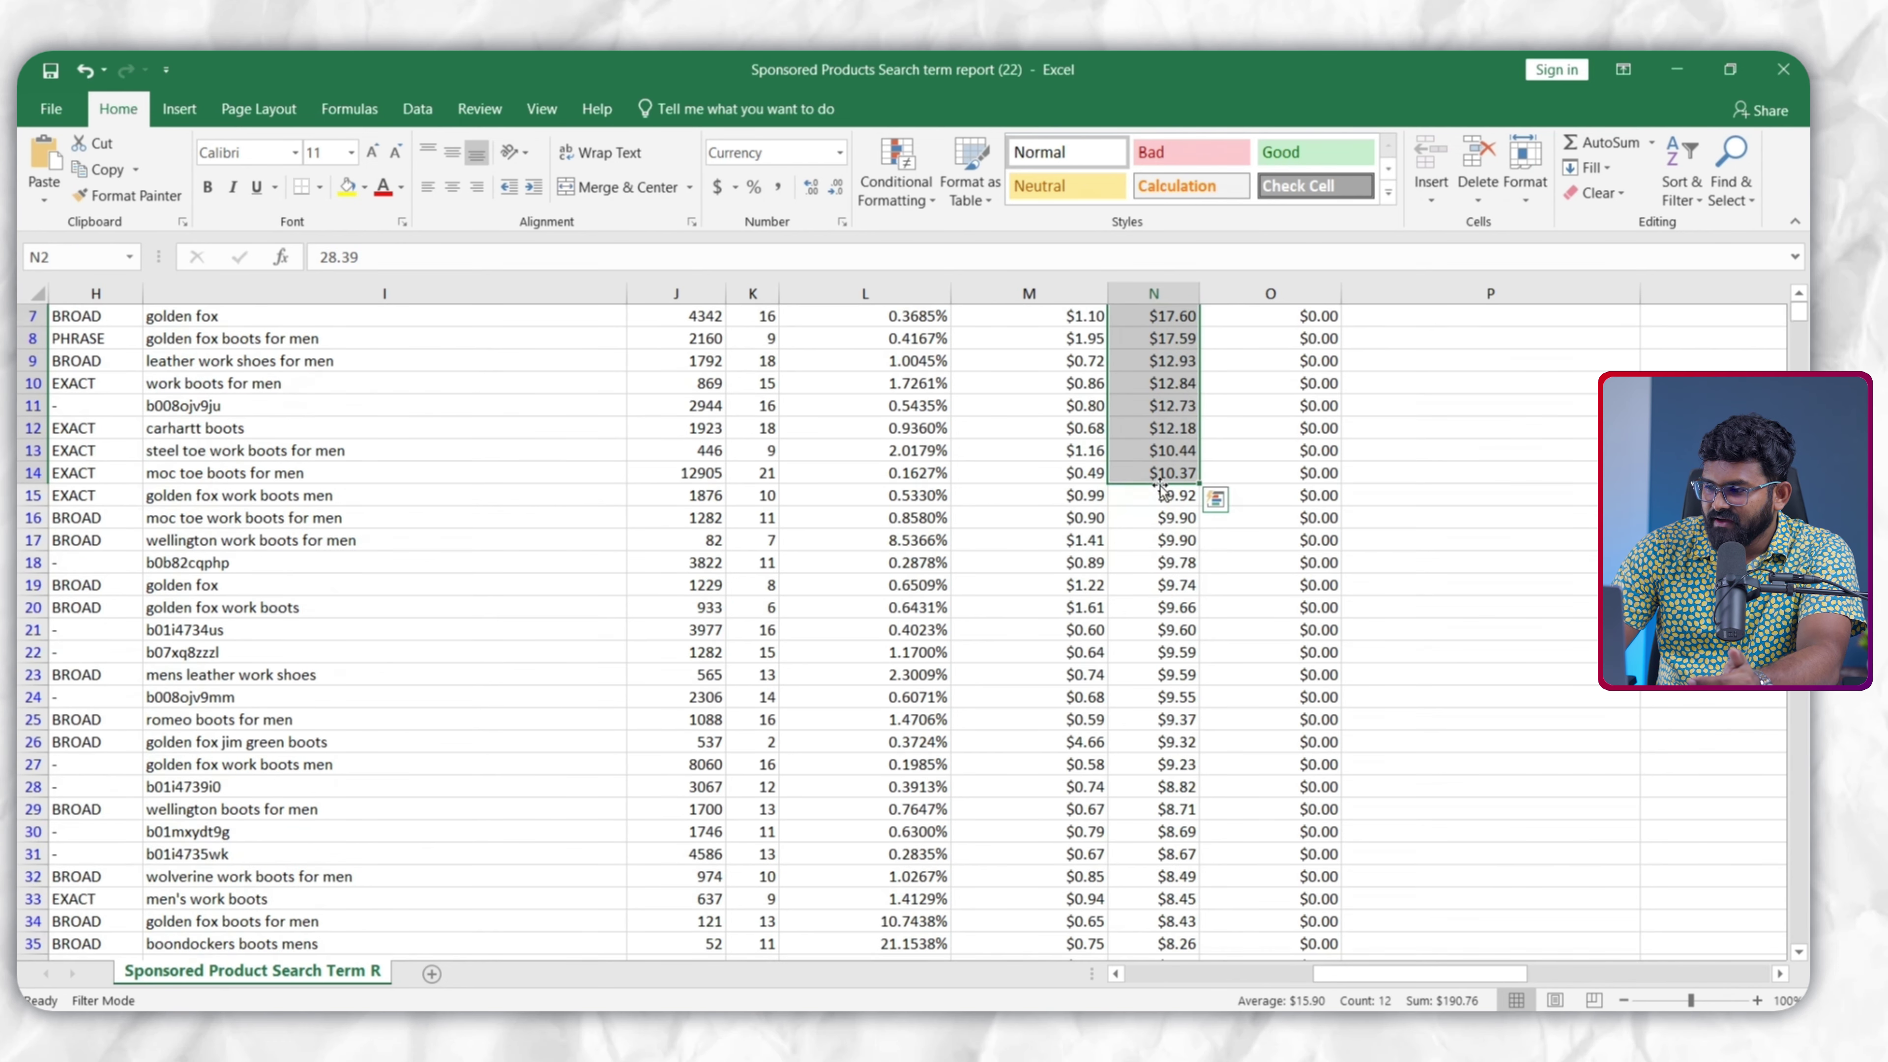
left_click_drag(1149, 491, 1192, 942)
scroll(1123, 604, "down", 7)
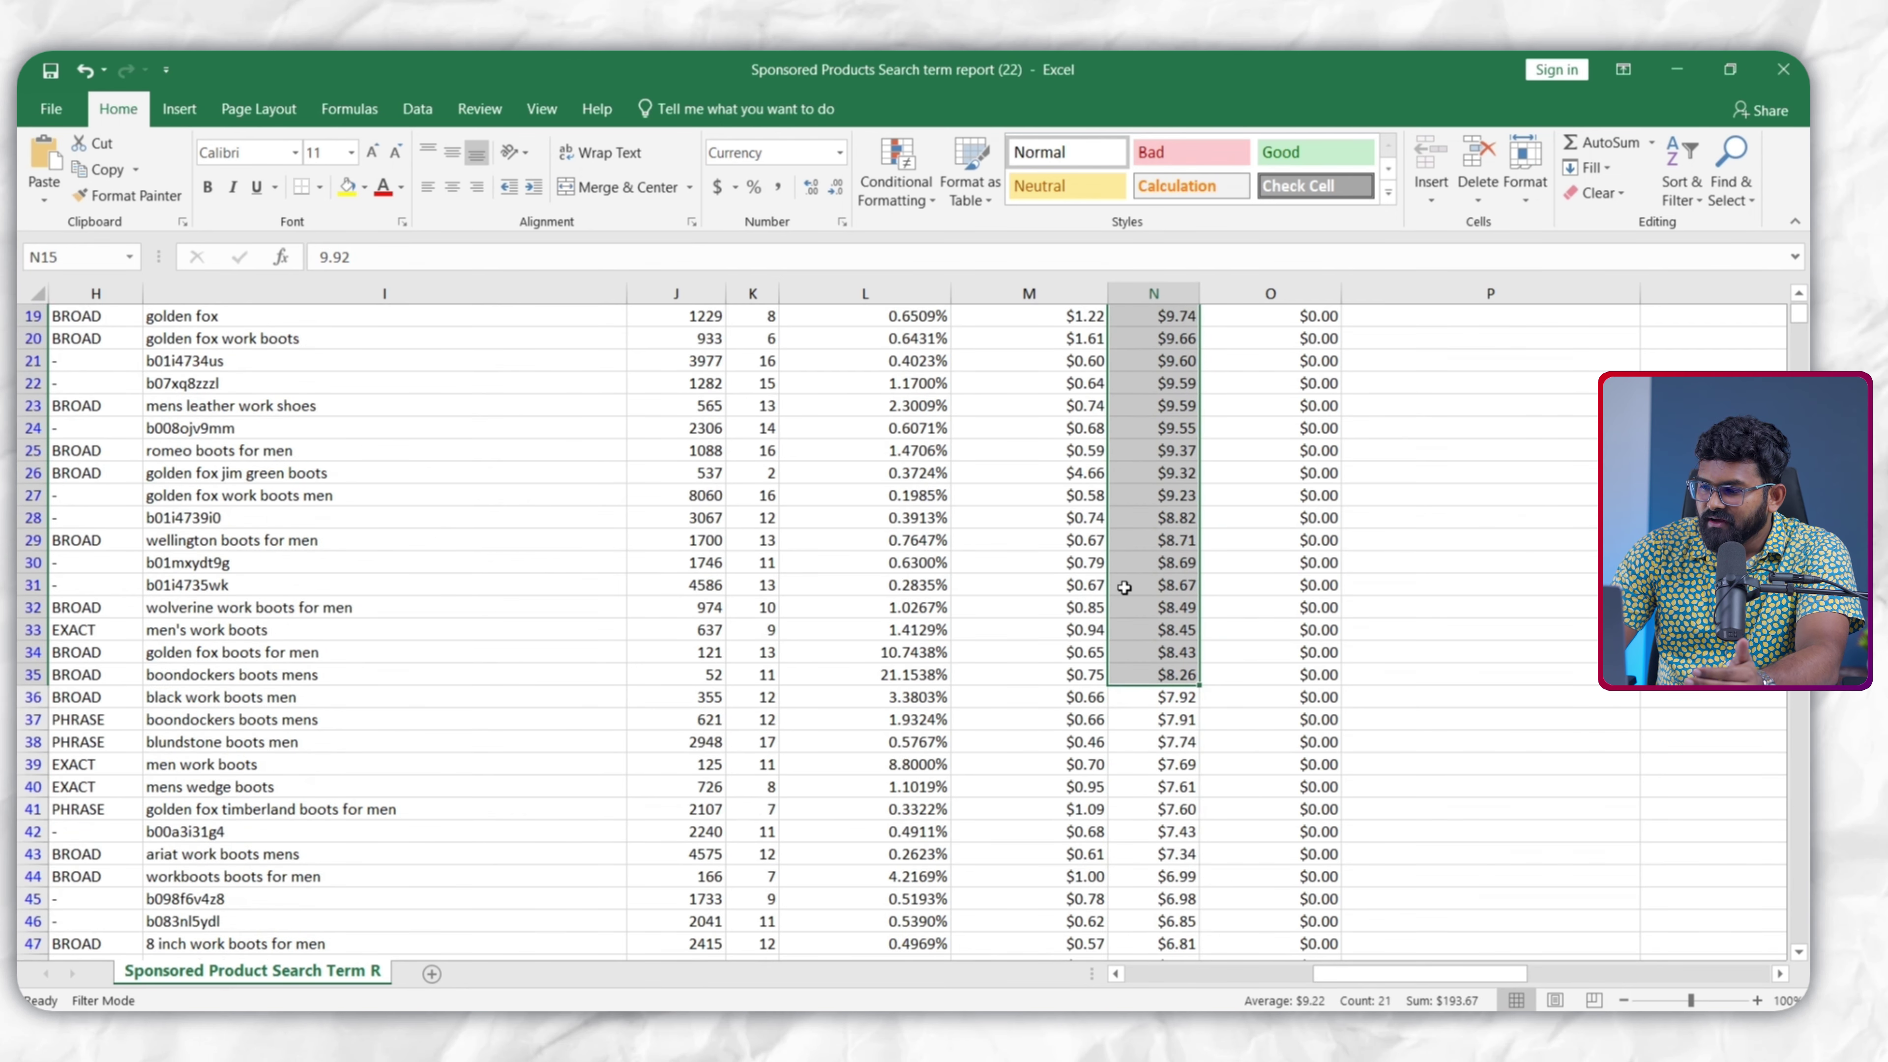
left_click(1173, 653)
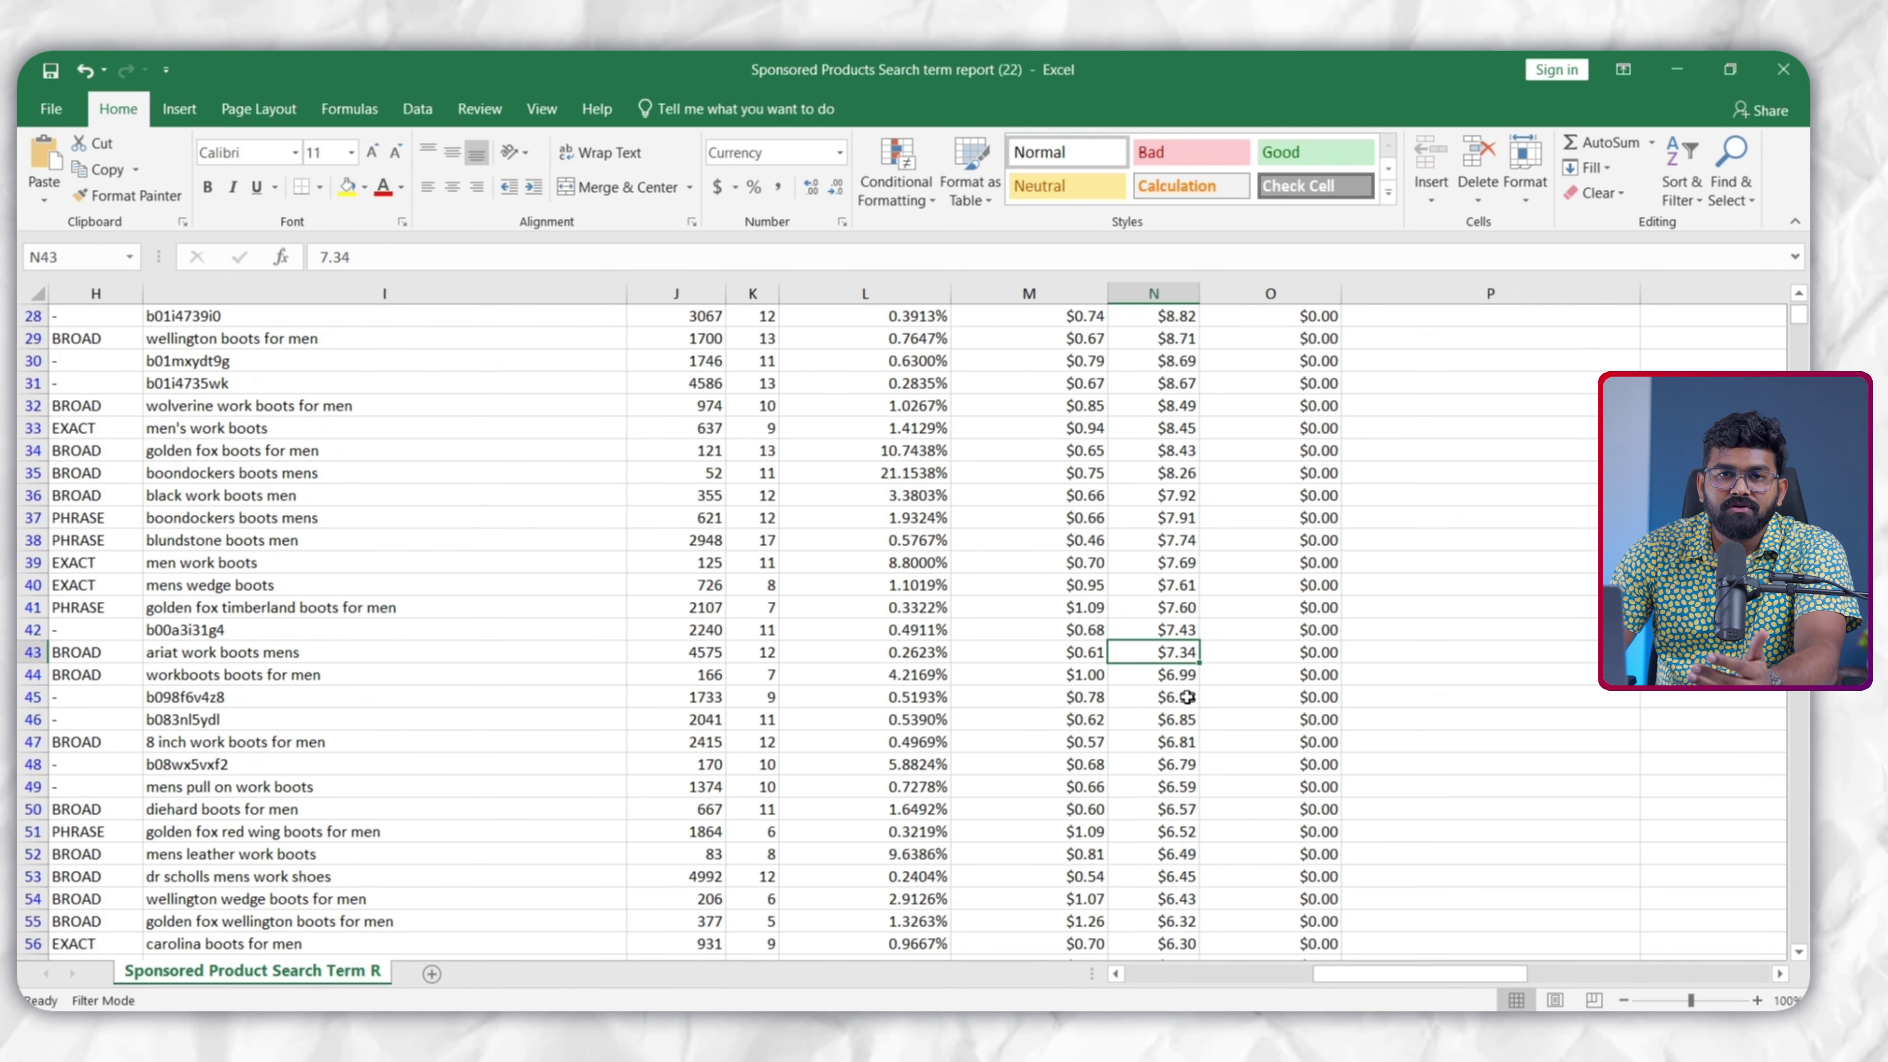
left_click_drag(1160, 427, 1178, 712)
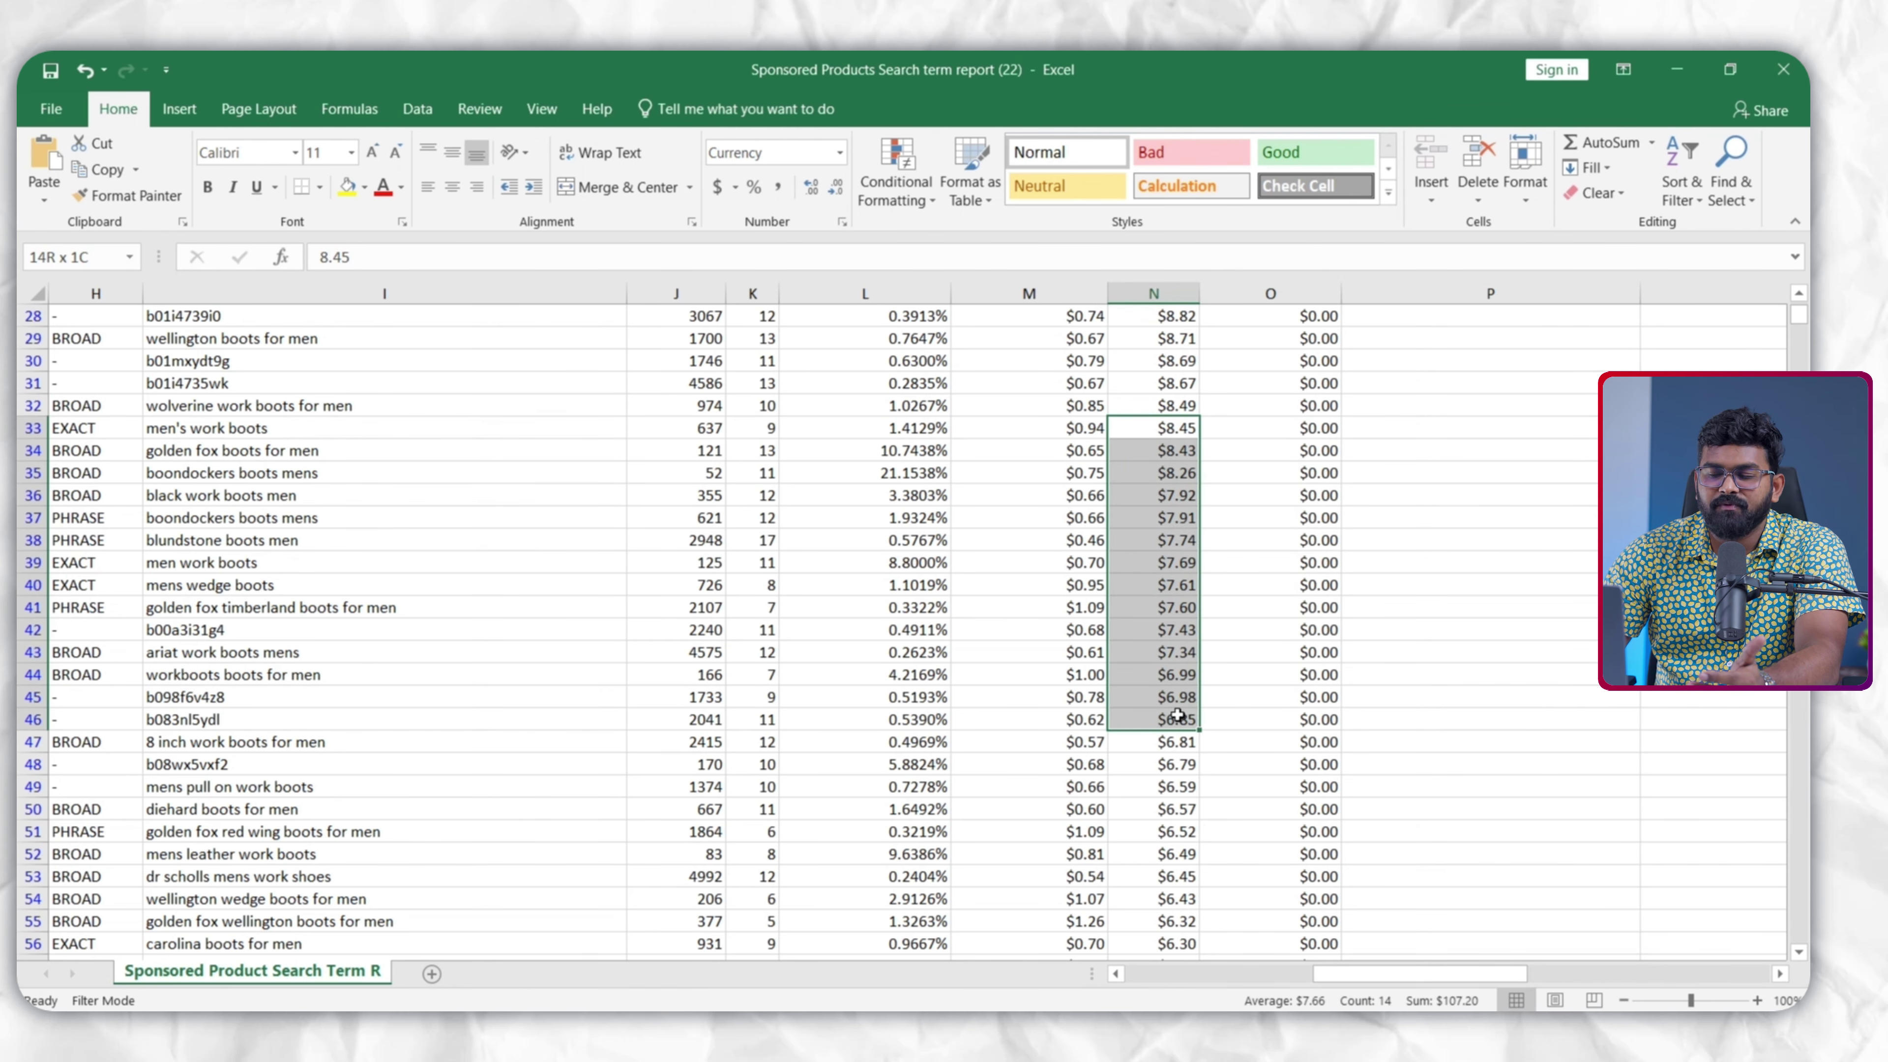
left_click(1143, 788)
left_click(758, 593)
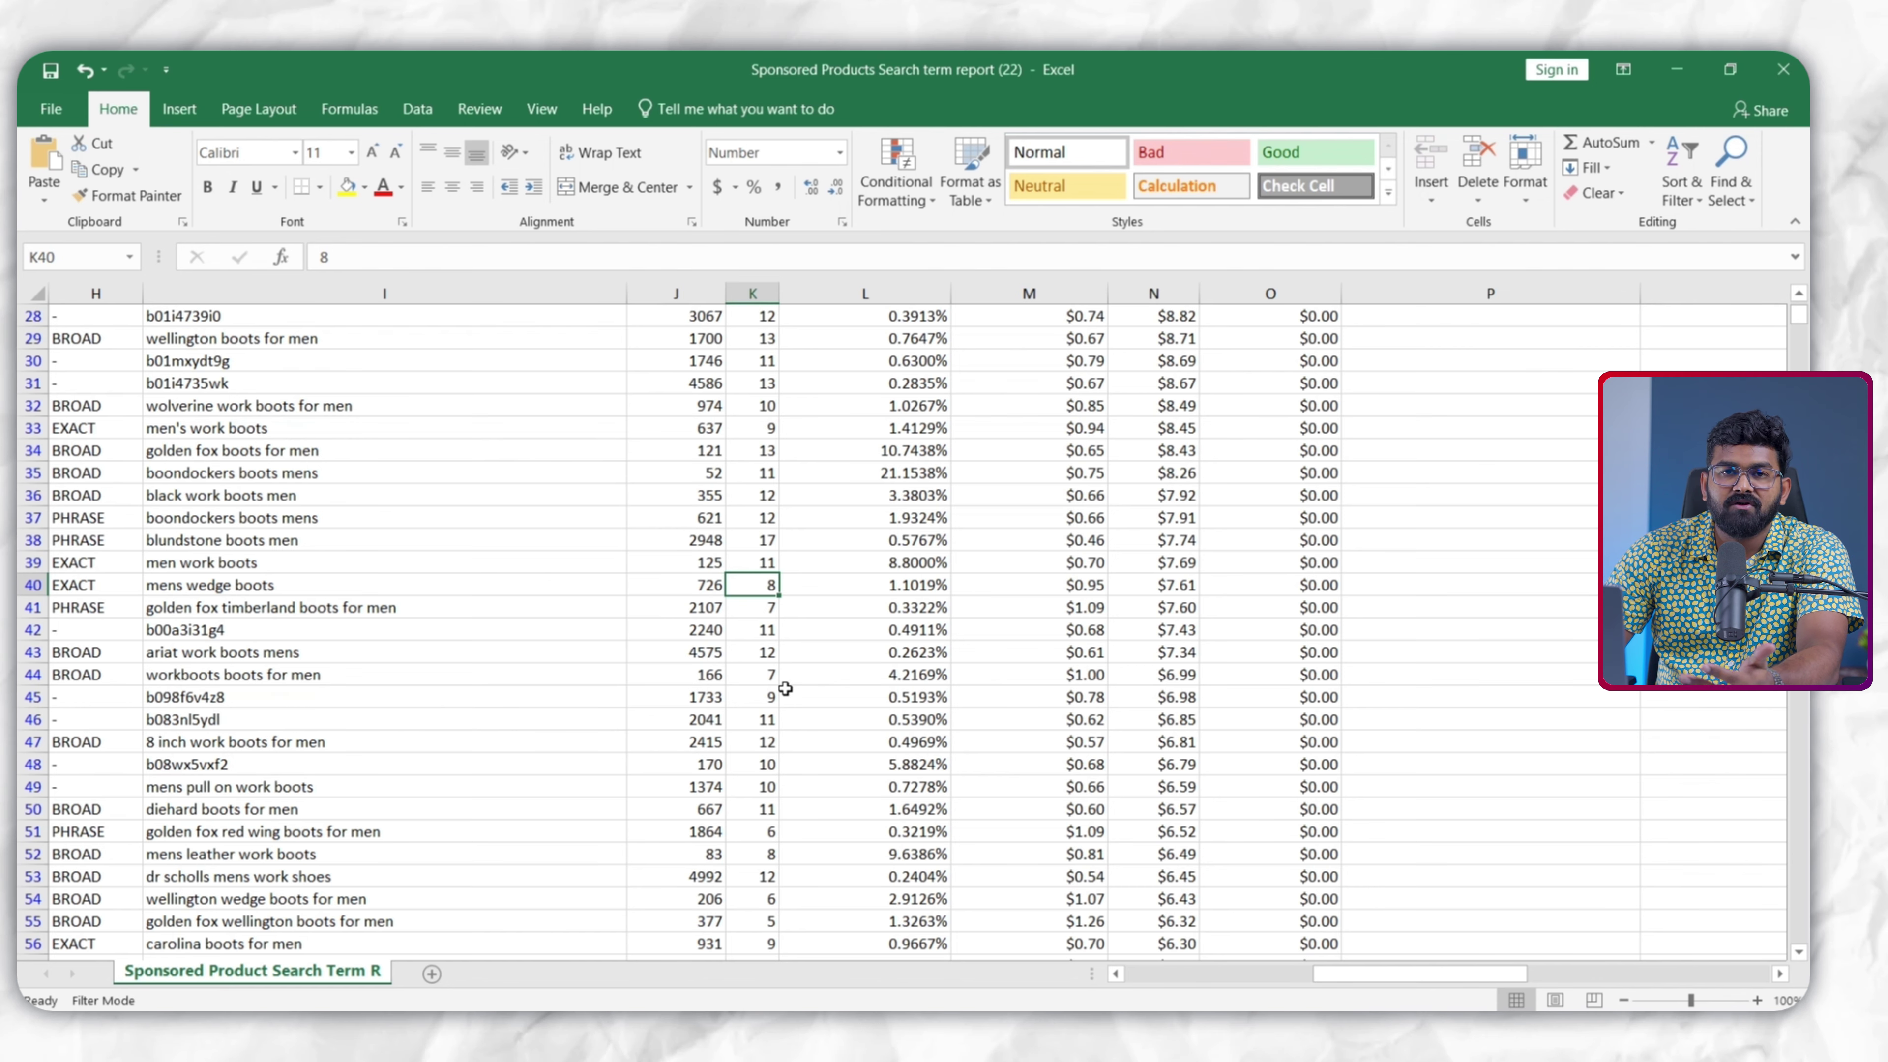
scroll(785, 689, "up", 9)
left_click(1153, 338)
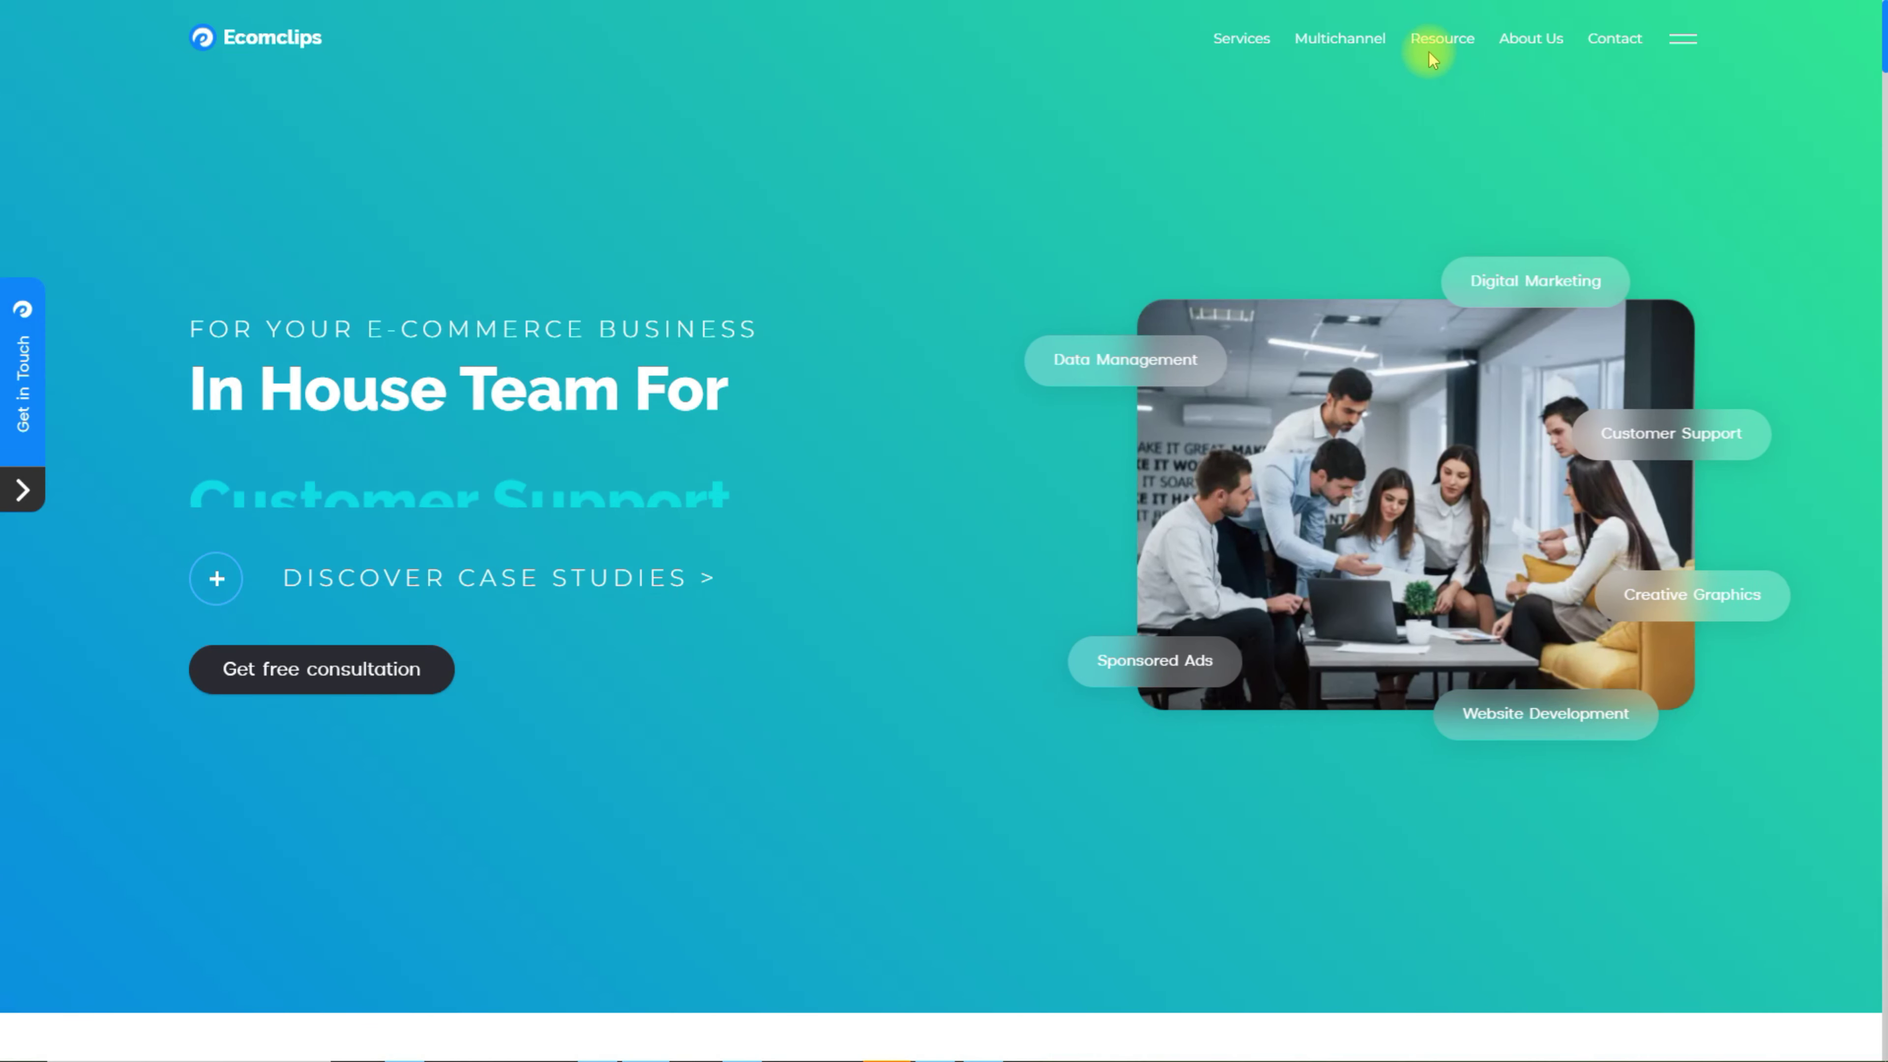
Go to Blog under the Resource menu and scroll down to the recent post cards
mouse_move(1438, 52)
left_click(1445, 91)
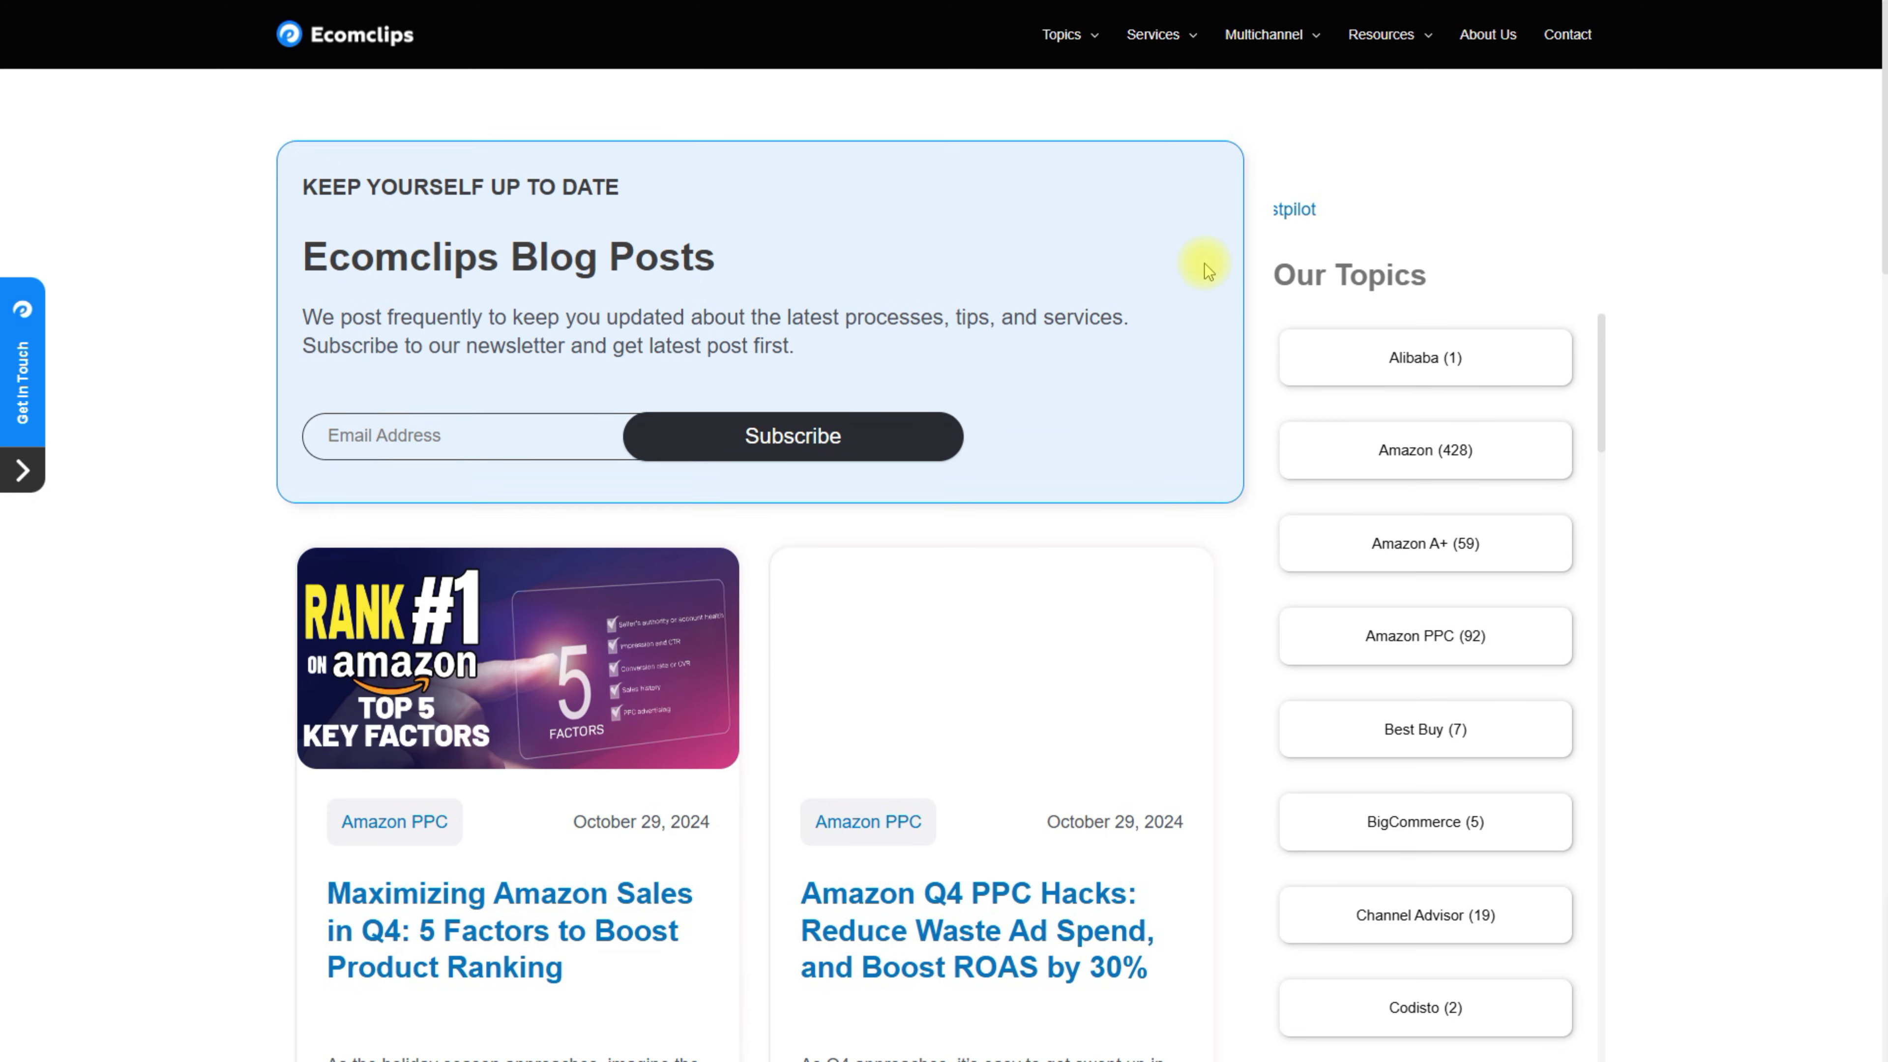
scroll(1201, 264, "down", 6)
scroll(1100, 268, "down", 12)
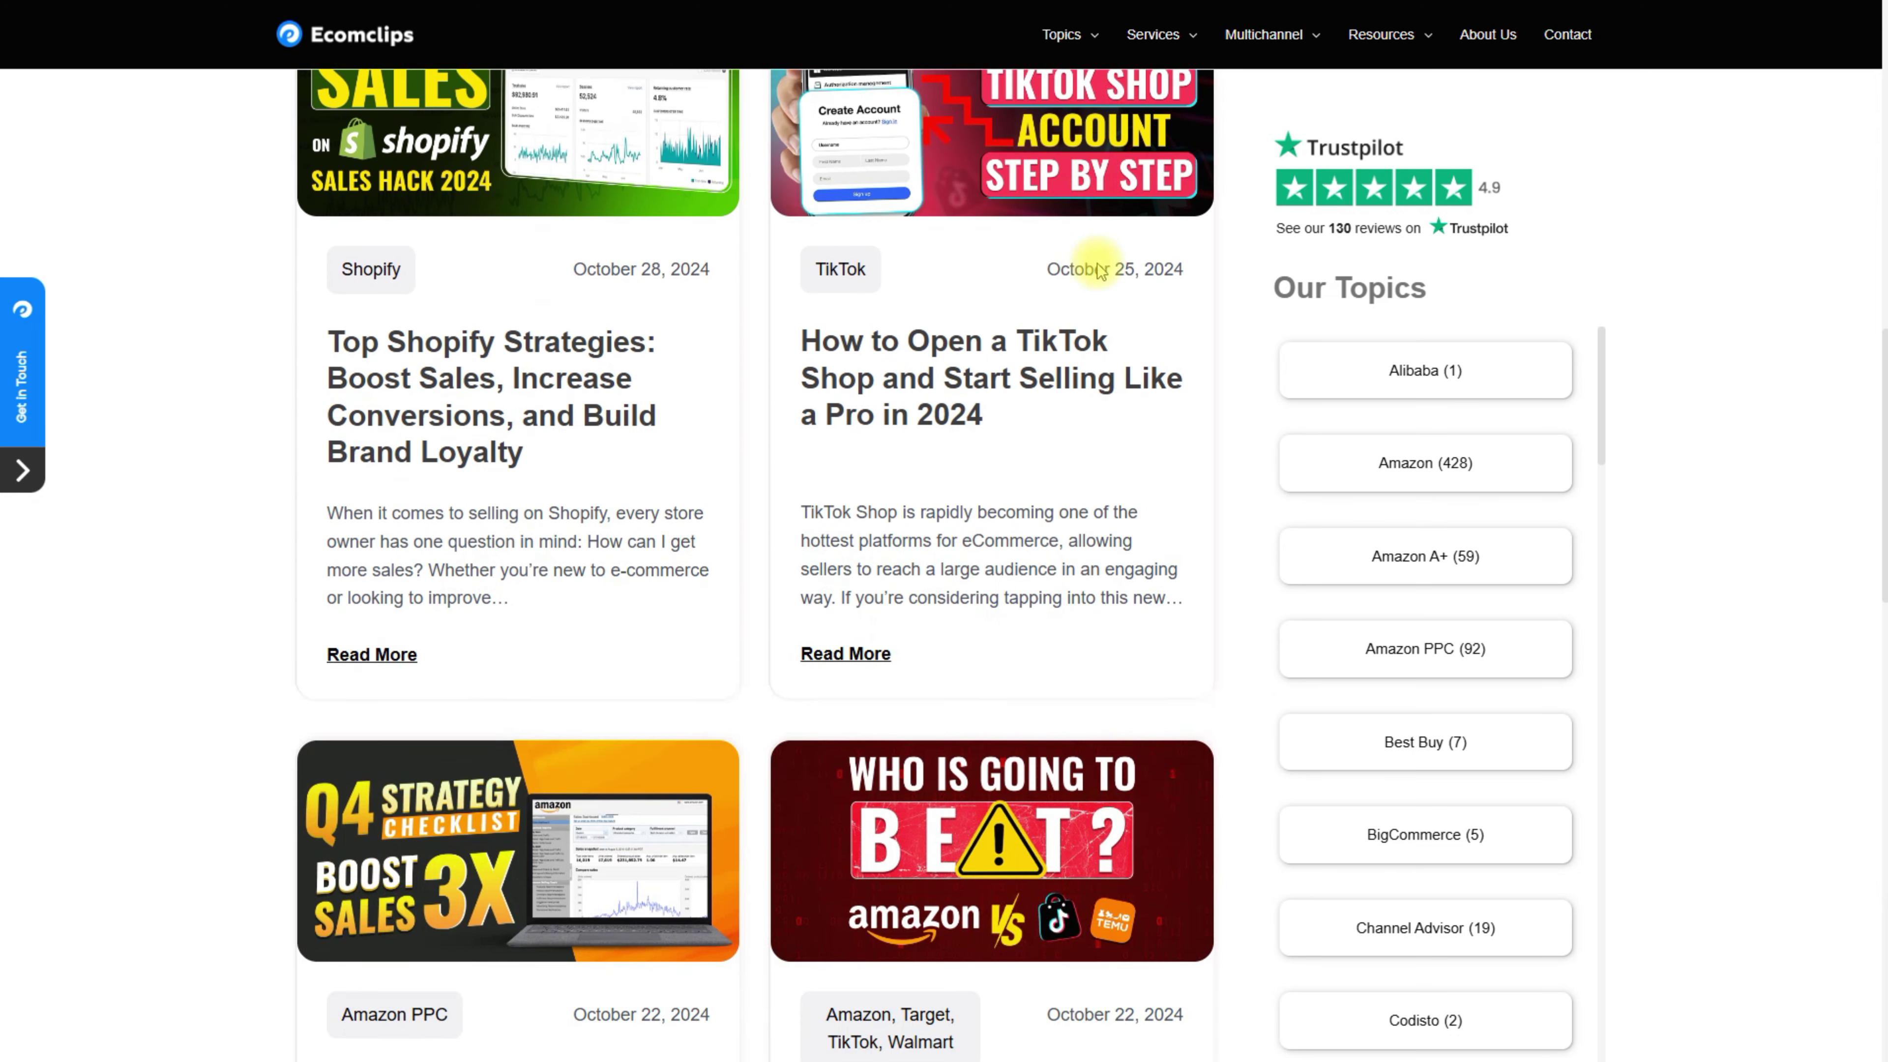